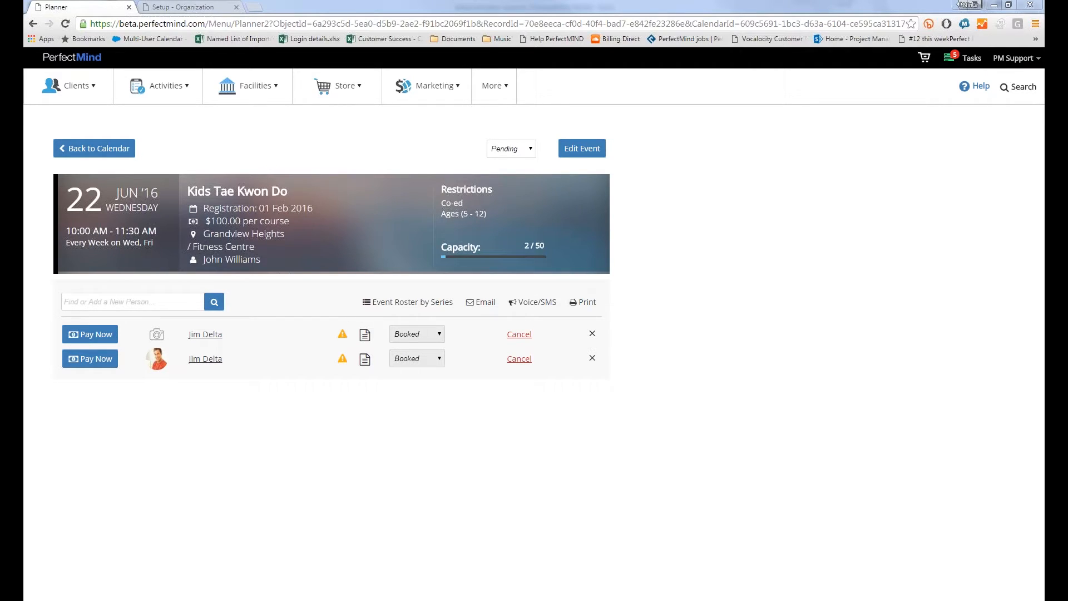
# Go from the Activities menu to the Check-in page showing Adult Sport attendance history
pyautogui.click(185, 102)
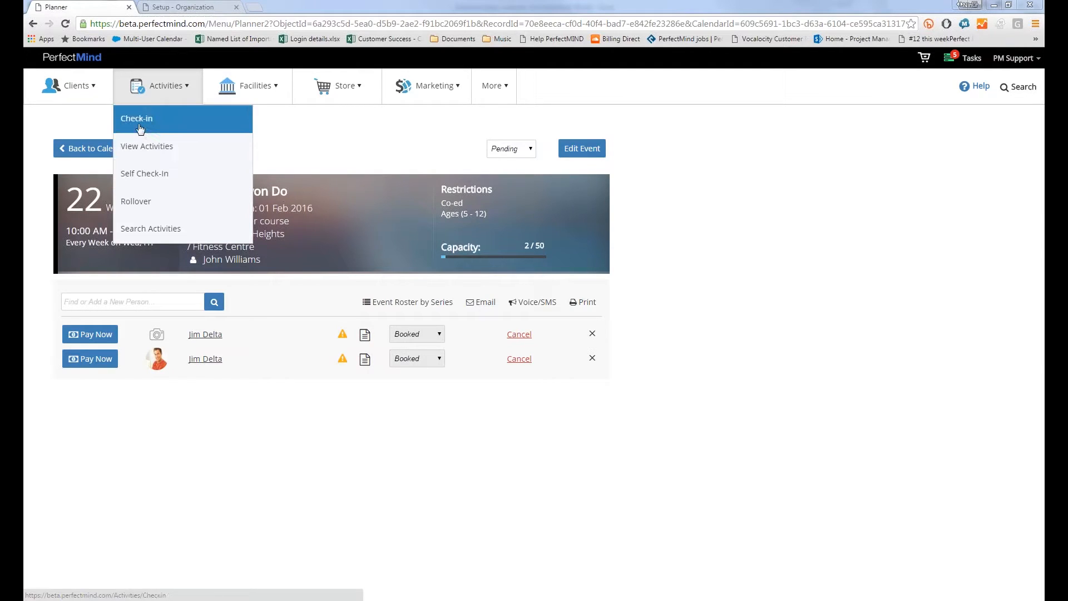
pyautogui.click(136, 119)
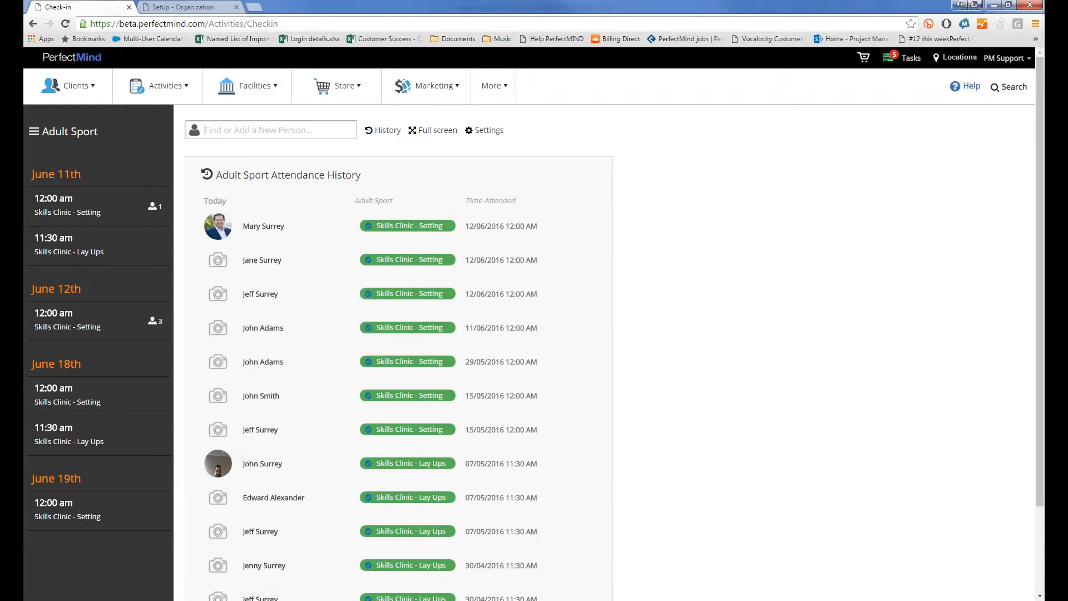
# Show attendance for the June 12th 12:00 am Skills Clinic – Setting session: 3 attended, 2 not
pyautogui.click(32, 310)
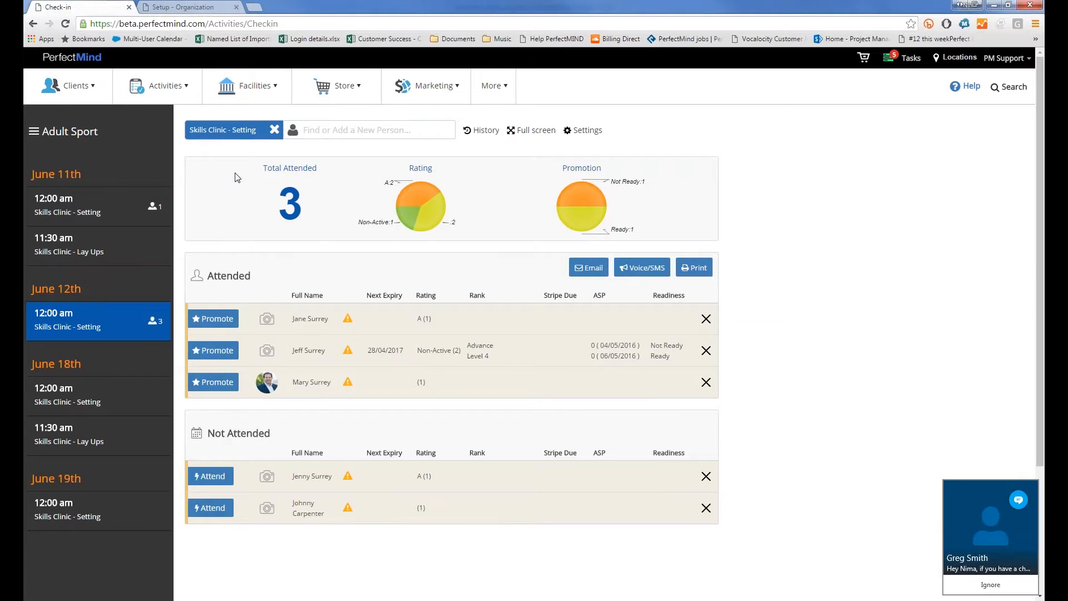
pyautogui.click(971, 587)
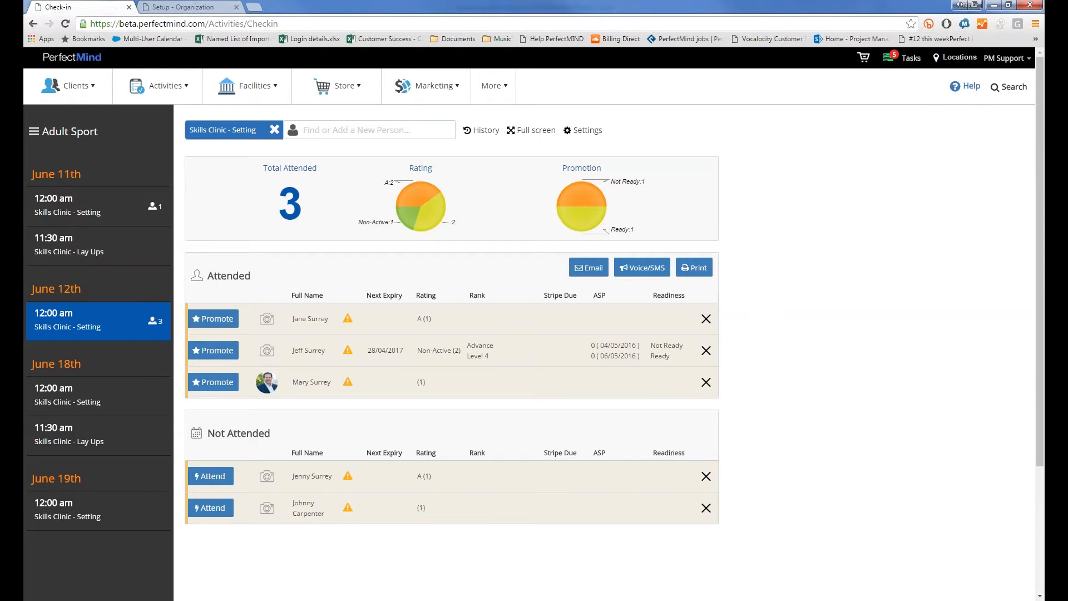
# Mark the first absent participant attended and promote the Level 4 member to Swimming Level 5
pyautogui.click(223, 477)
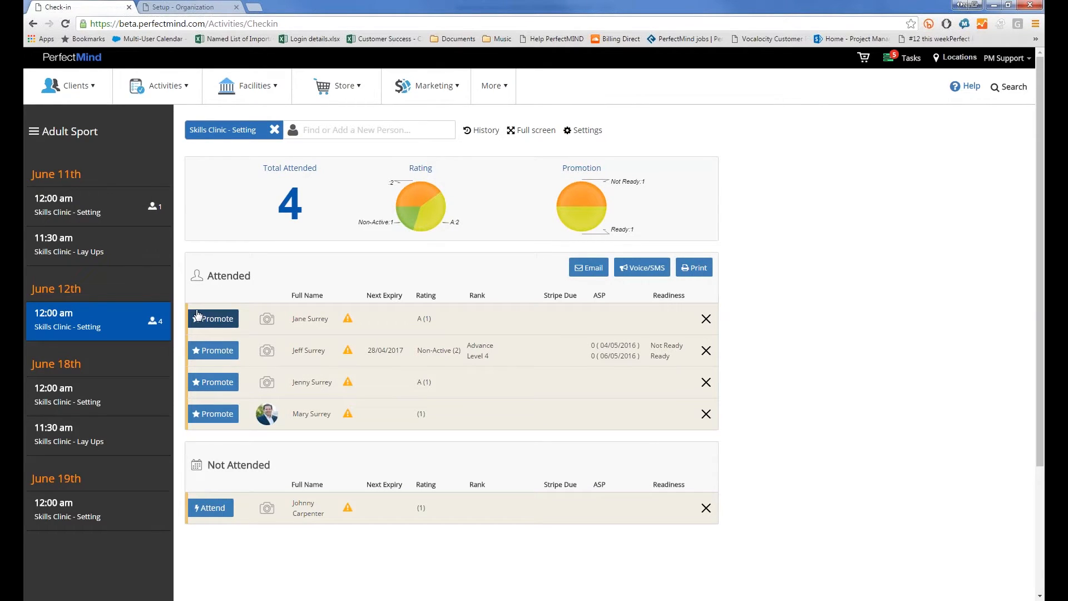
pyautogui.click(202, 351)
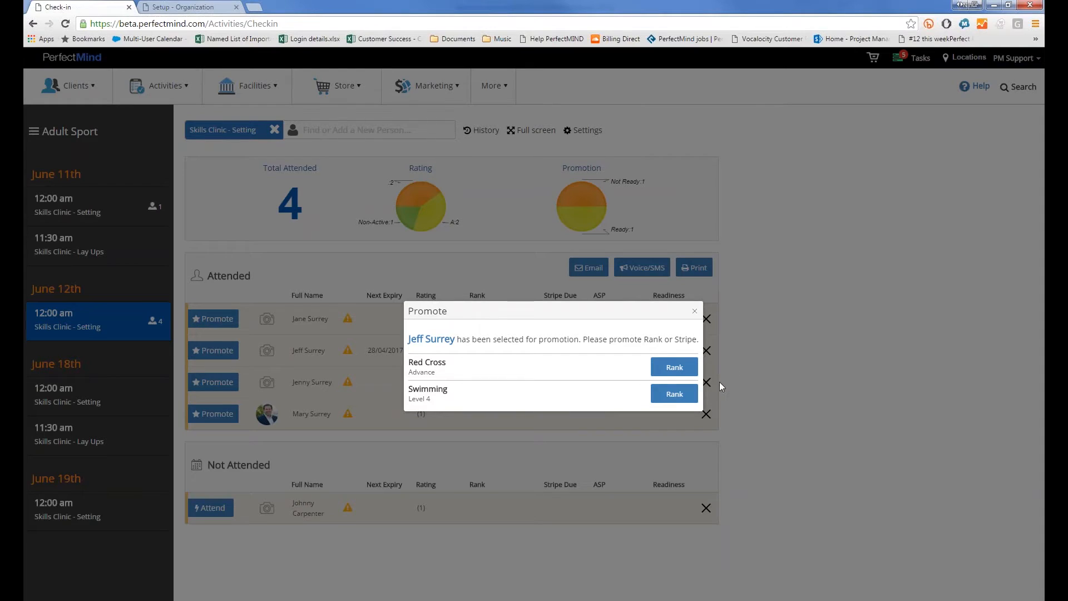
pyautogui.click(686, 396)
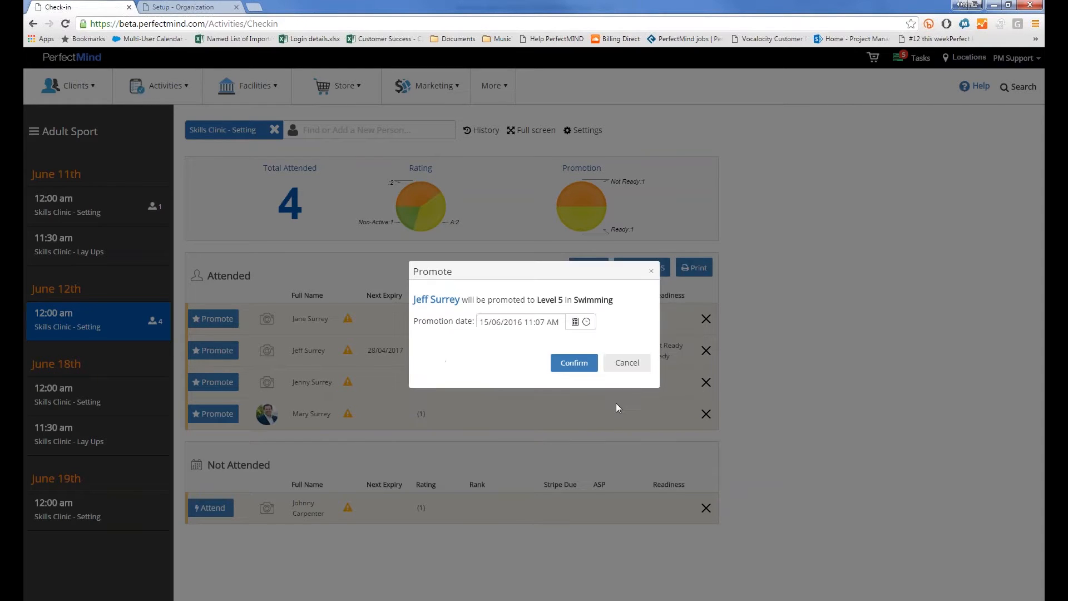
pyautogui.click(567, 363)
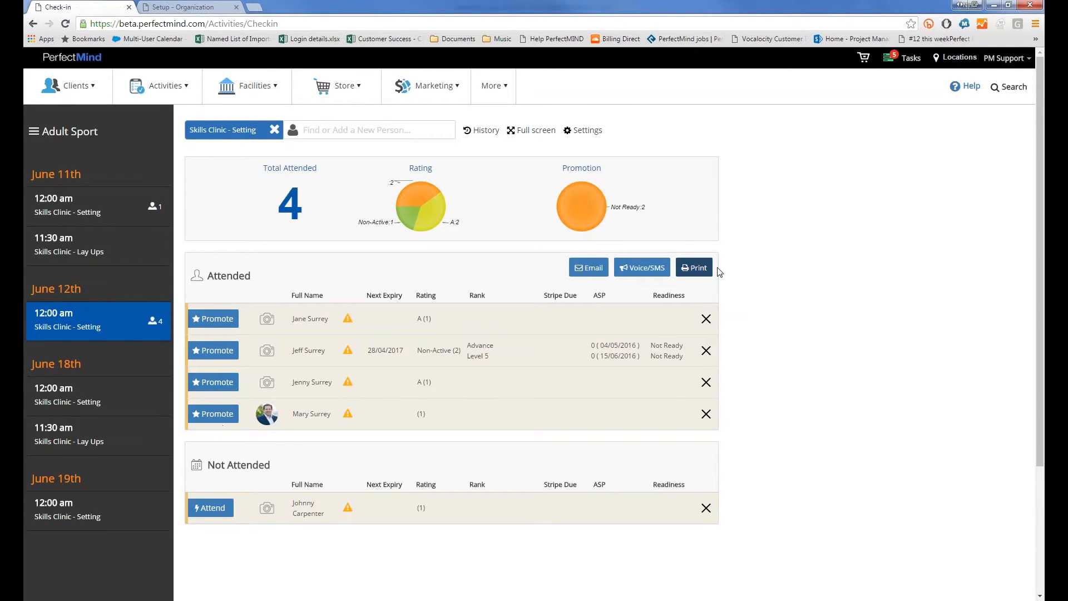
pyautogui.click(580, 276)
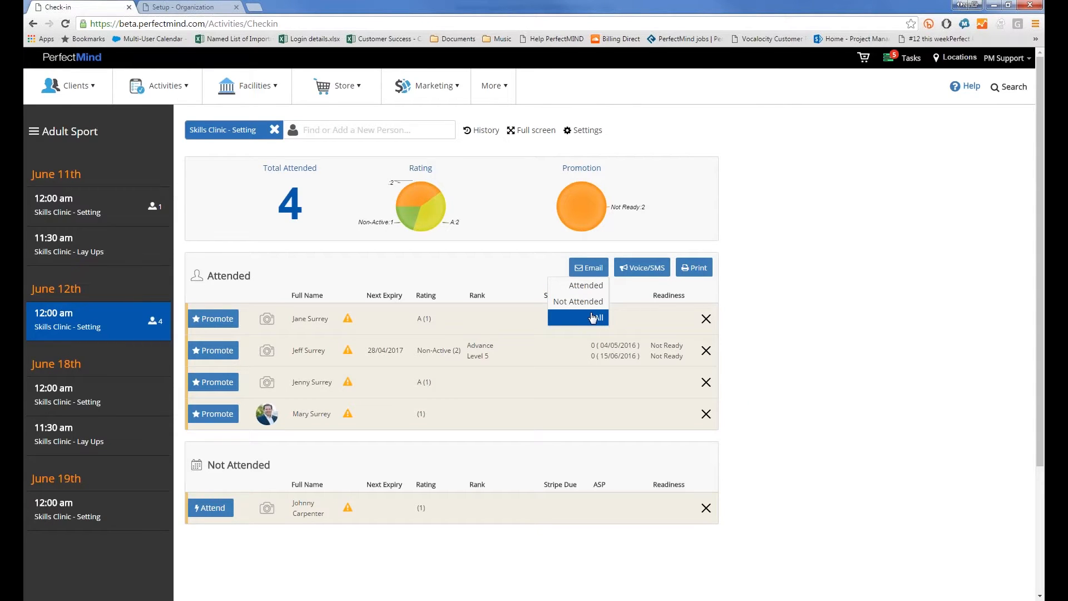
pyautogui.click(633, 271)
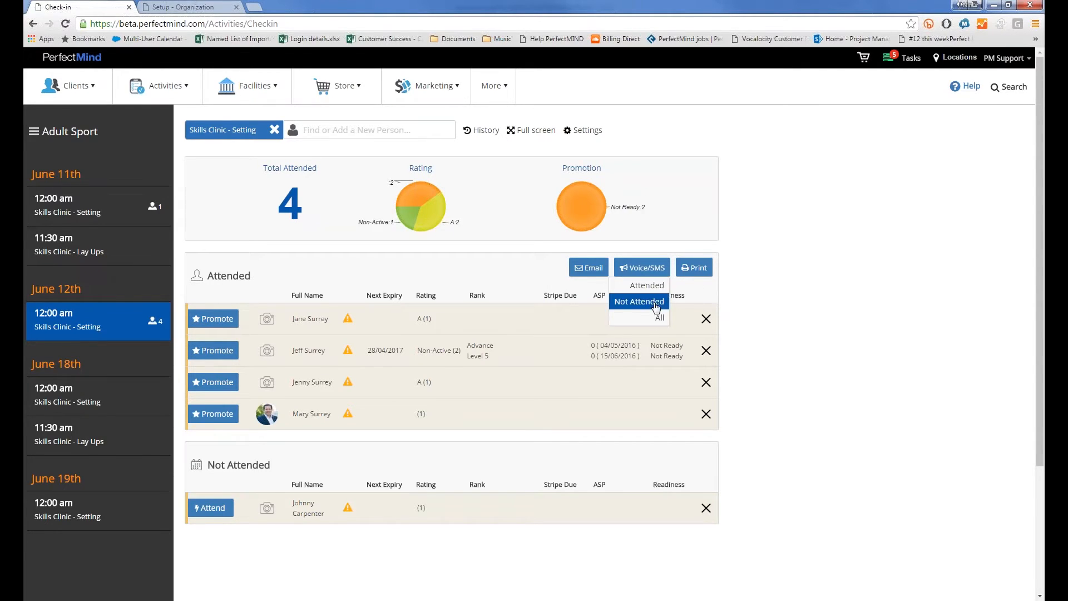
pyautogui.click(698, 269)
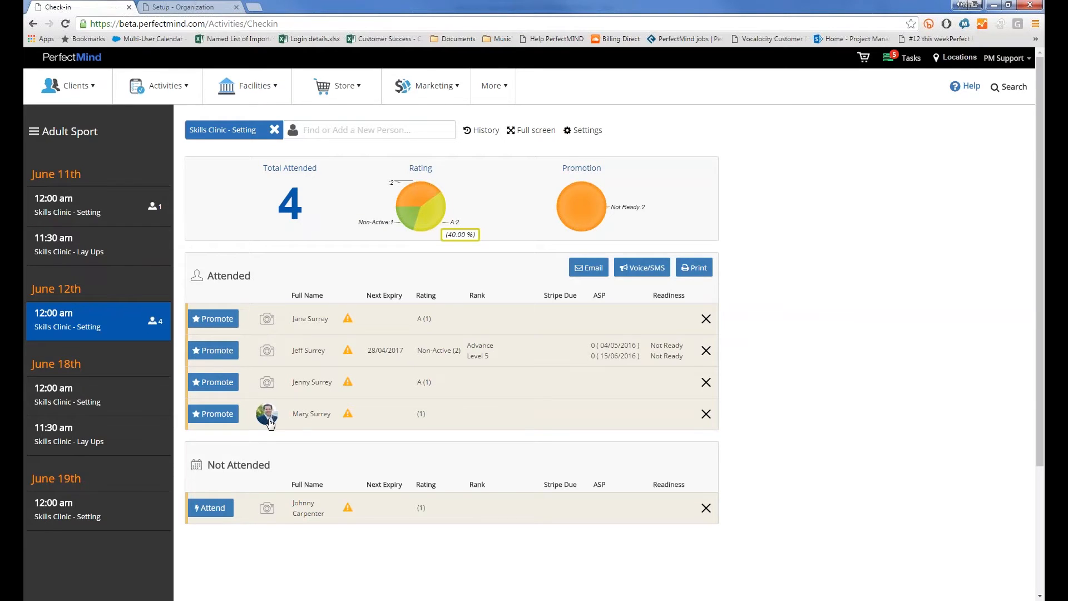
# Capture a webcam profile photo for the promoted participant
pyautogui.click(266, 356)
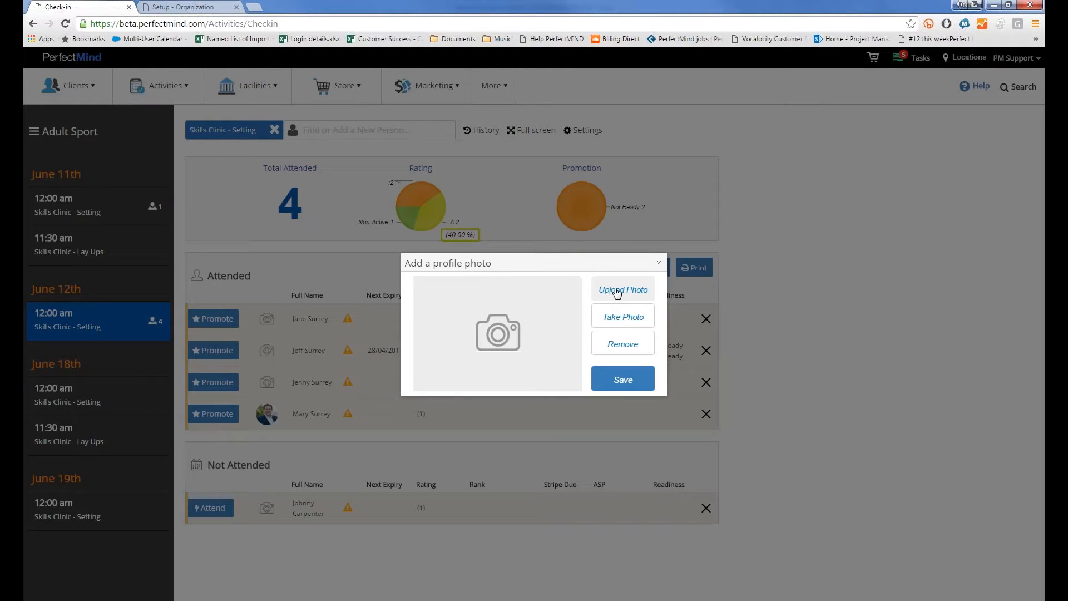
pyautogui.click(619, 320)
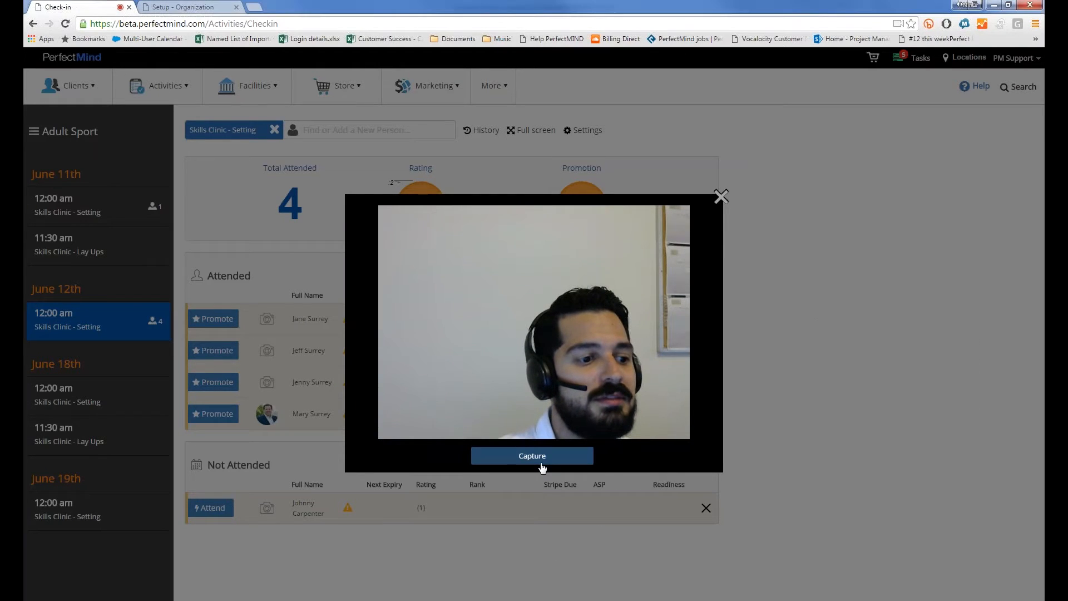
pyautogui.click(573, 456)
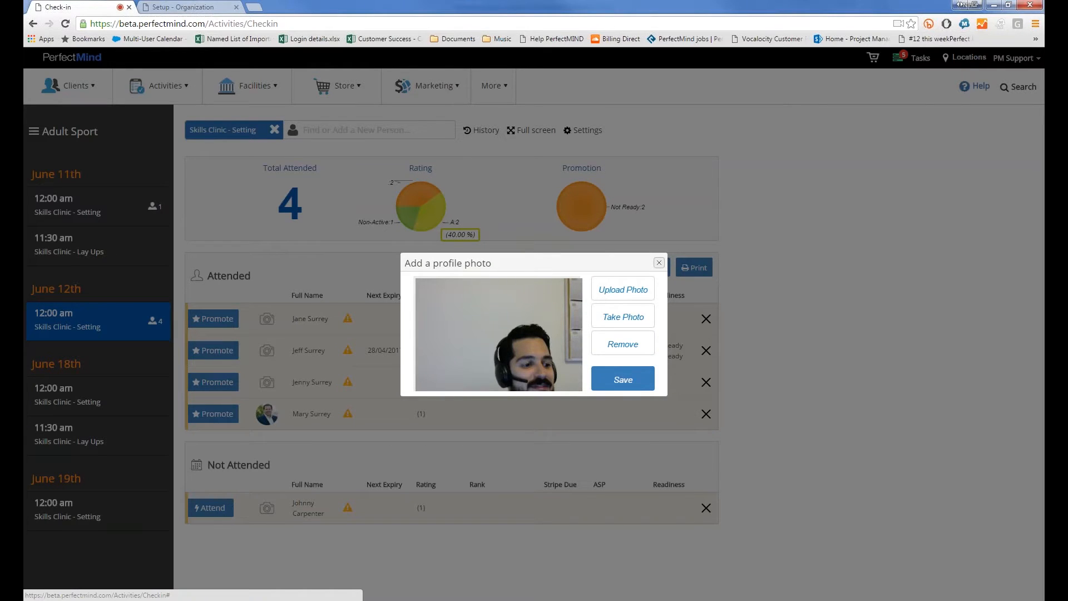
pyautogui.click(660, 263)
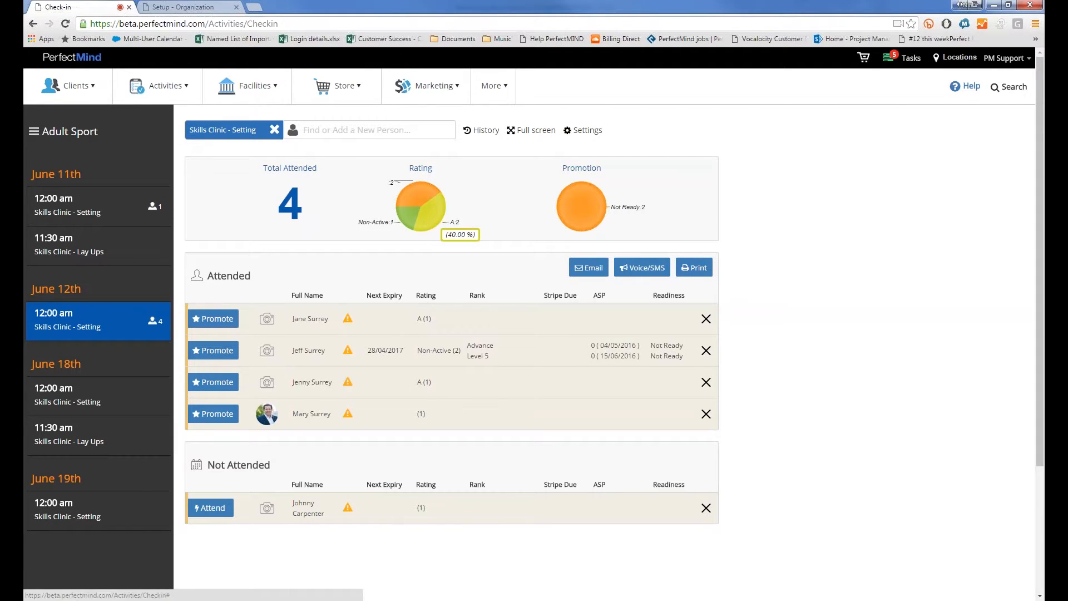
# Sort attended participants by Rating, then by Next Expiry so the expiry-dated member is first
pyautogui.click(426, 296)
pyautogui.click(402, 295)
pyautogui.click(402, 295)
pyautogui.click(407, 296)
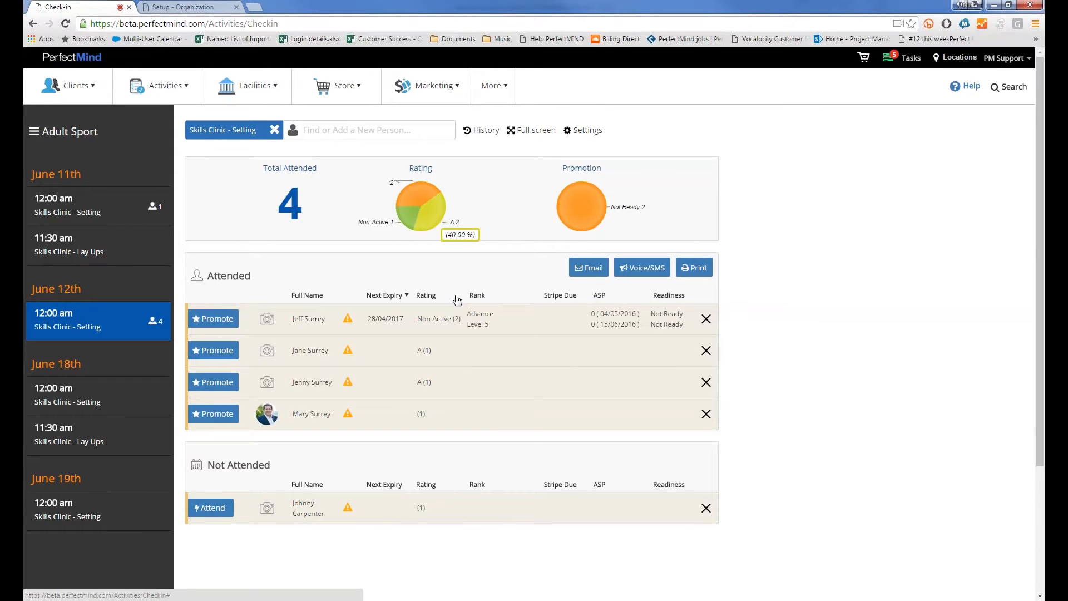
# Show the first attendee's 'Your Account is Overdue' notice and highlight its message
pyautogui.click(349, 323)
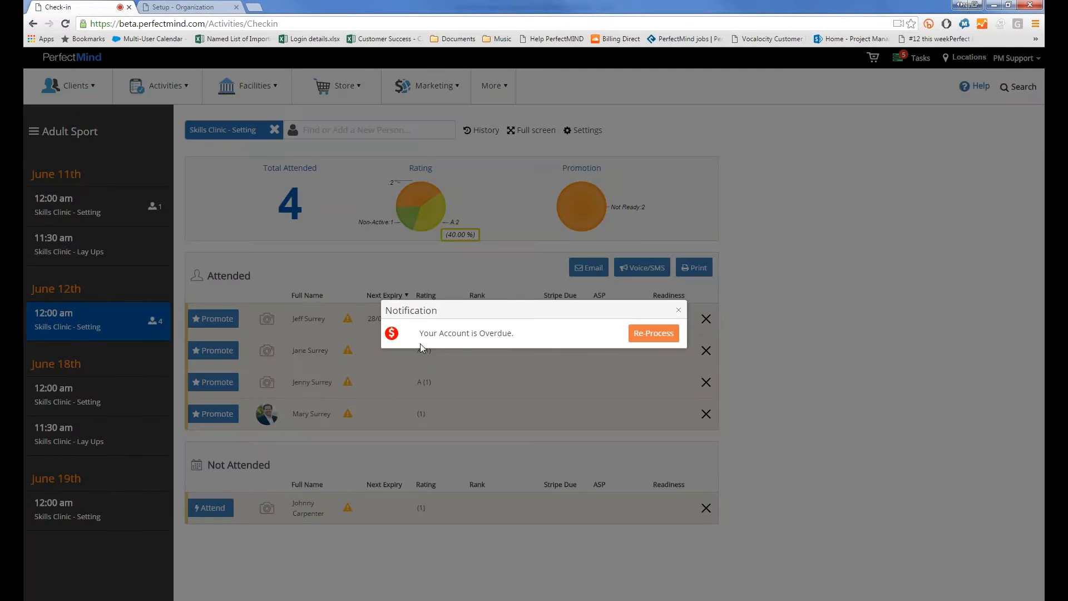
pyautogui.moveTo(419, 337); pyautogui.dragTo(514, 338)
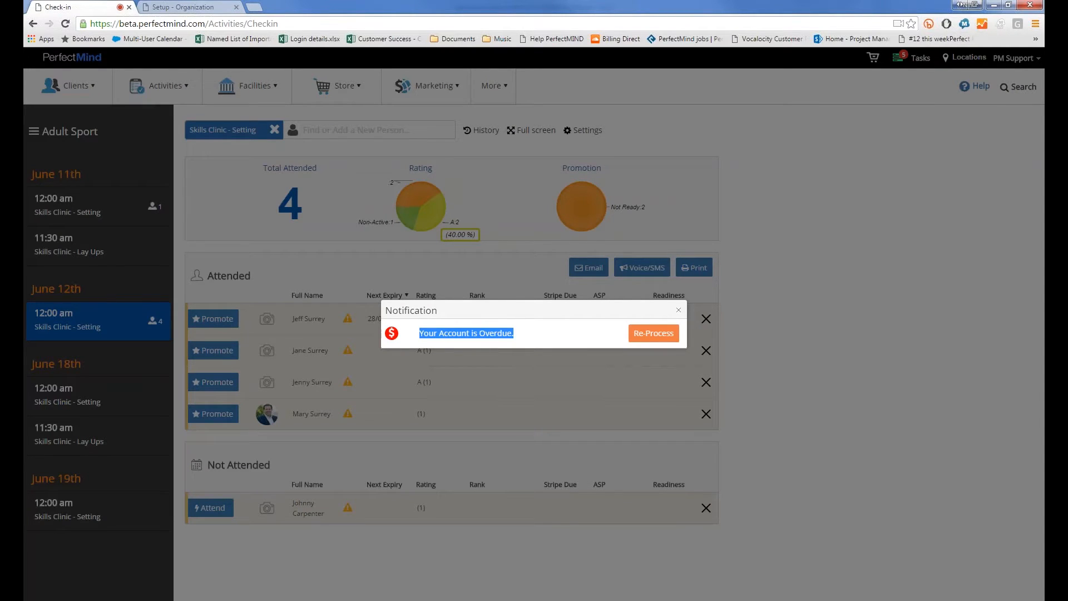
pyautogui.click(529, 333)
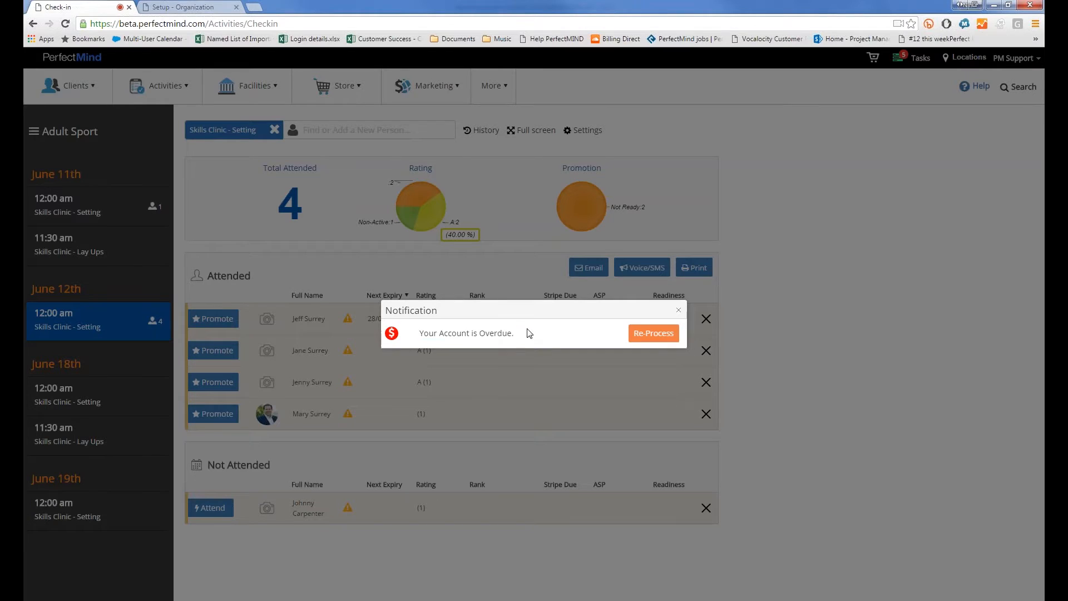
# Start reprocessing the overdue 70.85, switch Credit Card to Cash, then cancel without processing
pyautogui.click(636, 337)
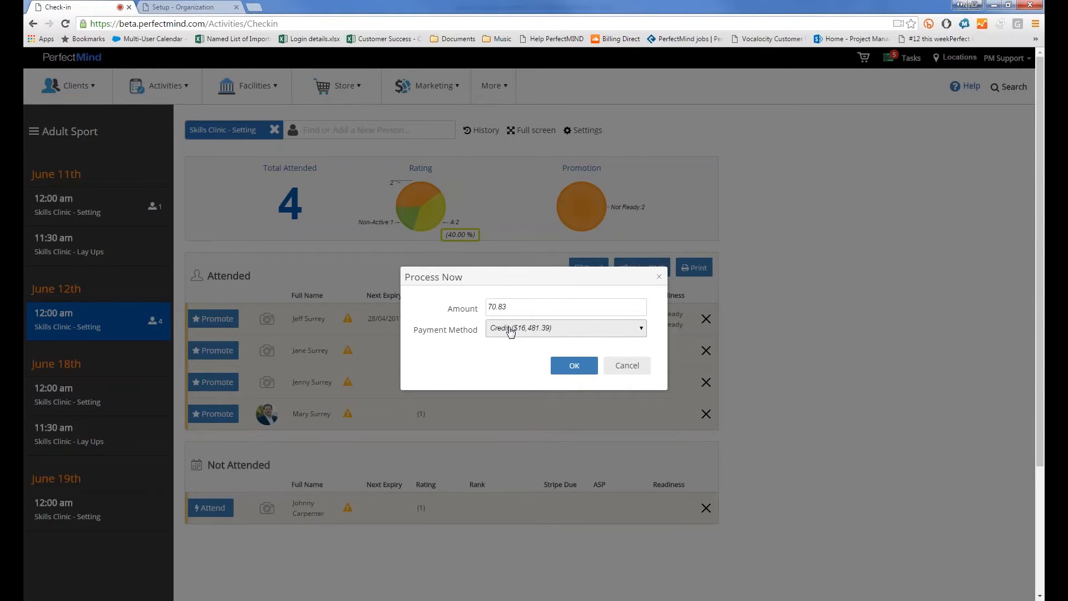
pyautogui.click(554, 329)
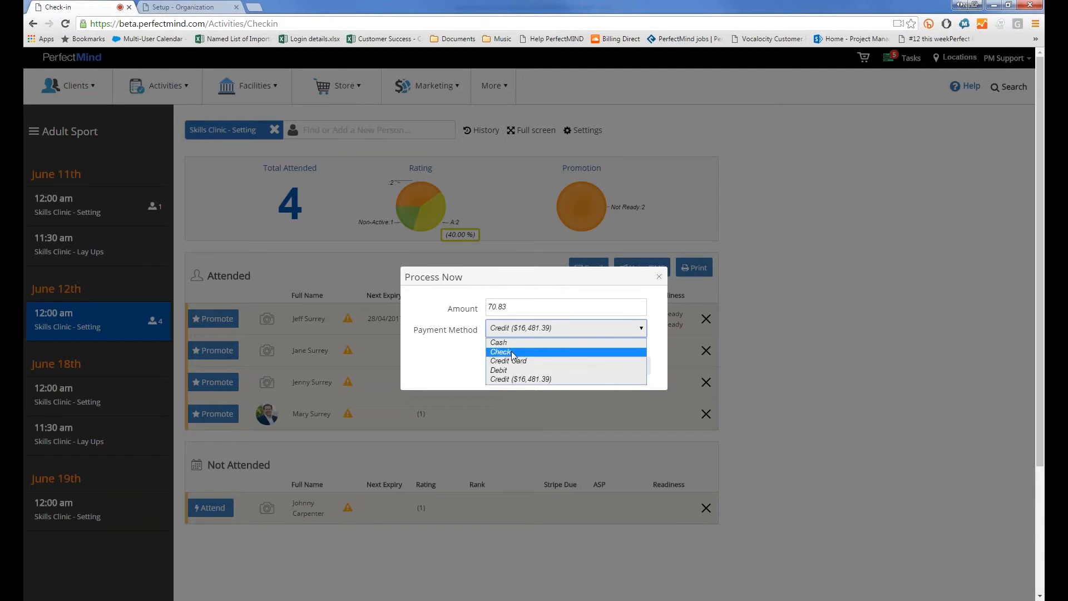
pyautogui.click(510, 363)
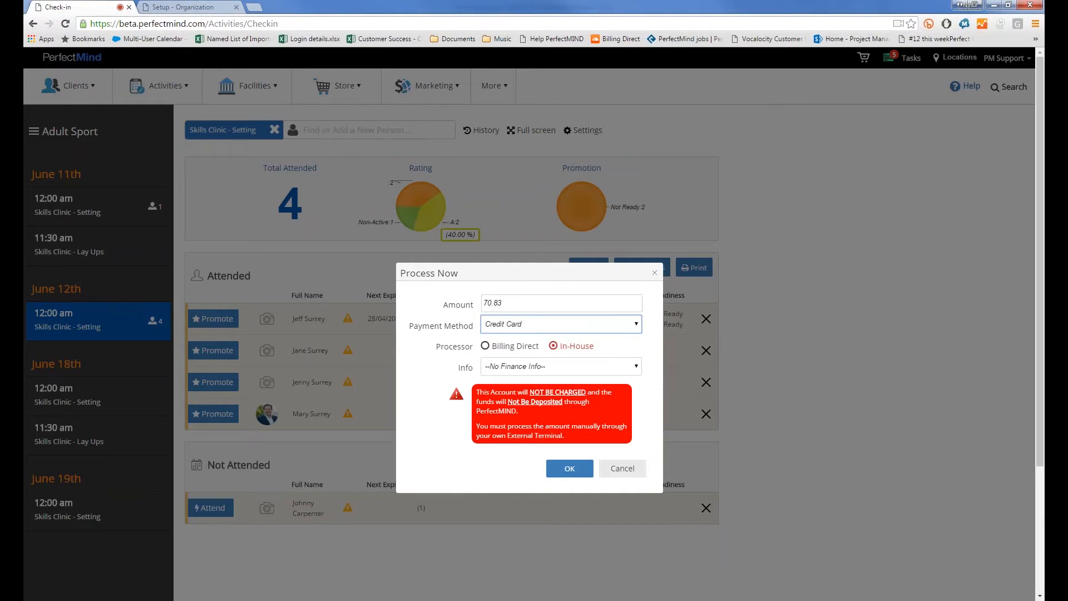
pyautogui.click(487, 343)
pyautogui.click(508, 250)
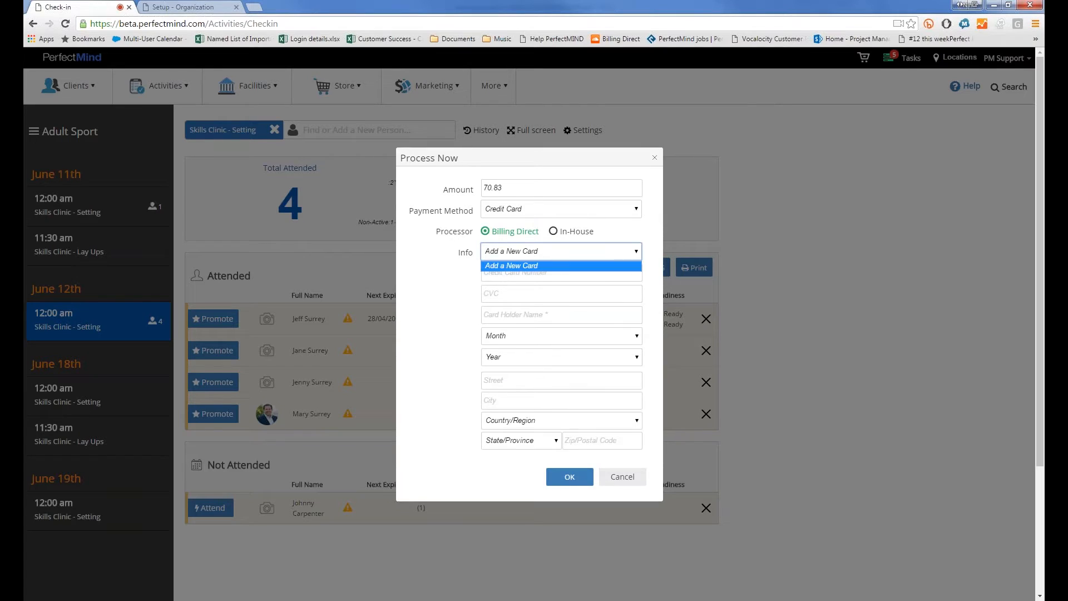
pyautogui.click(508, 262)
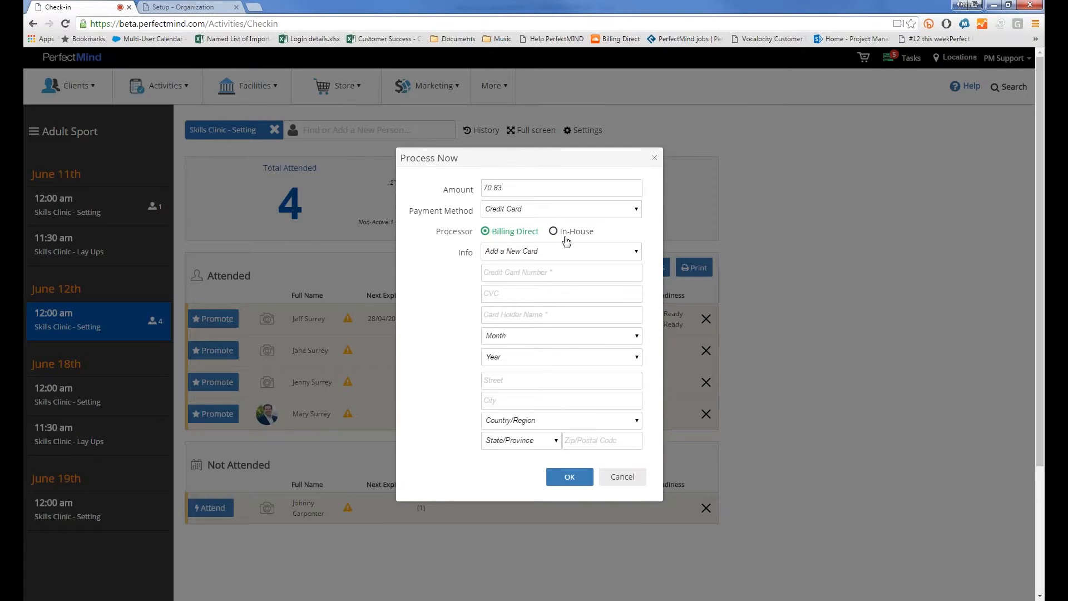
pyautogui.click(535, 209)
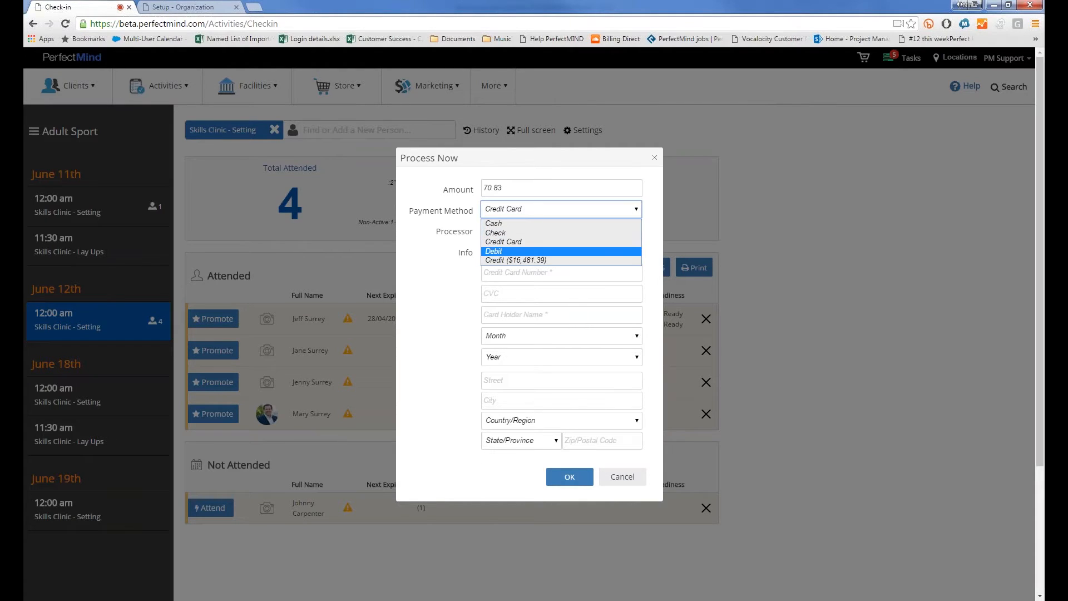
pyautogui.click(492, 224)
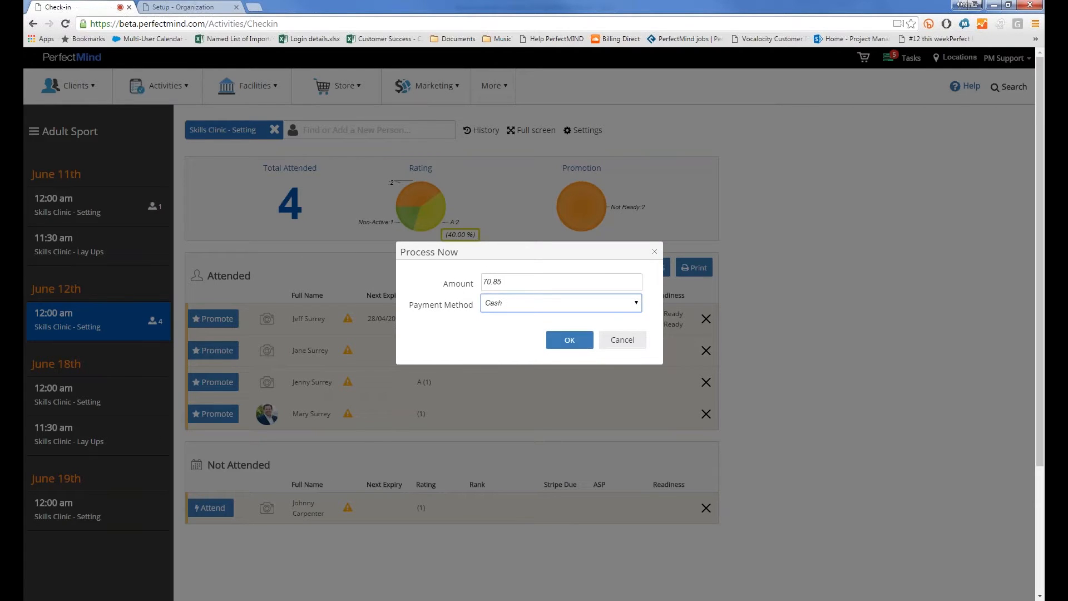
pyautogui.click(623, 340)
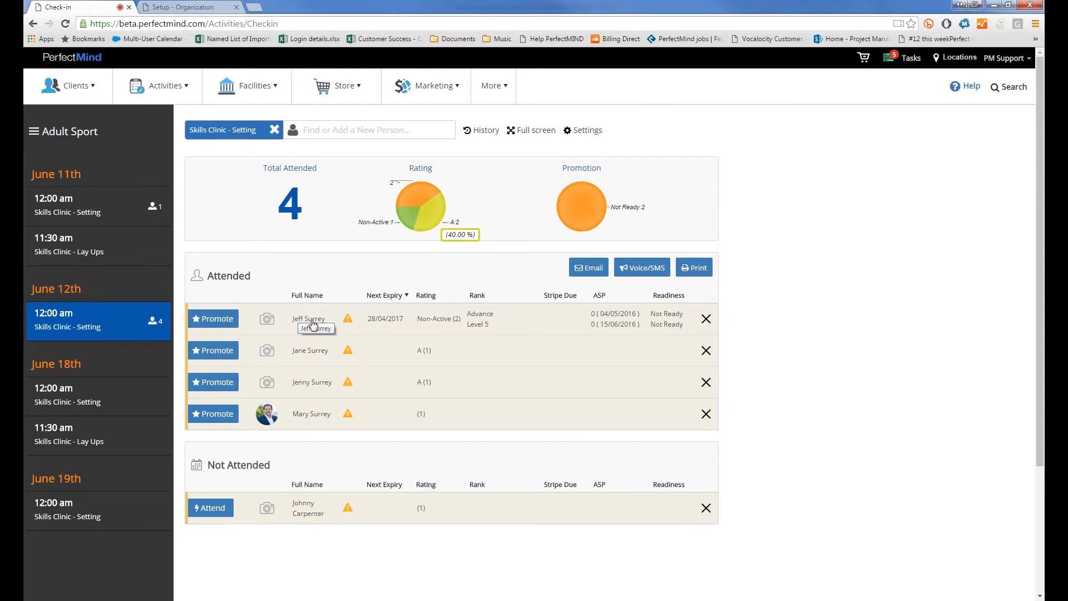
# Review the attended client's overdue notice, then open their full contact record
pyautogui.click(351, 320)
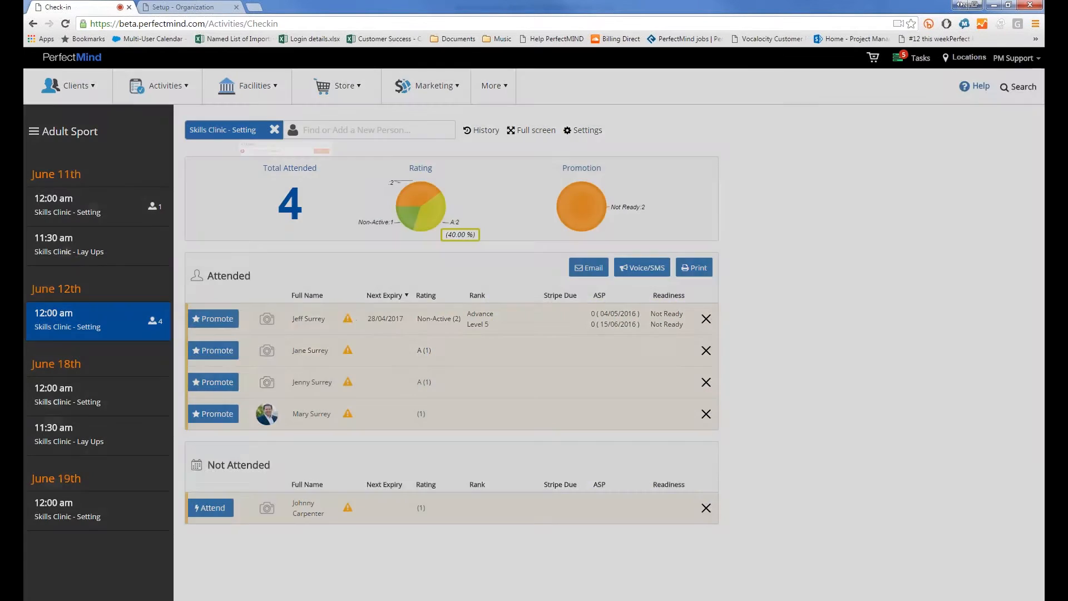
pyautogui.click(679, 310)
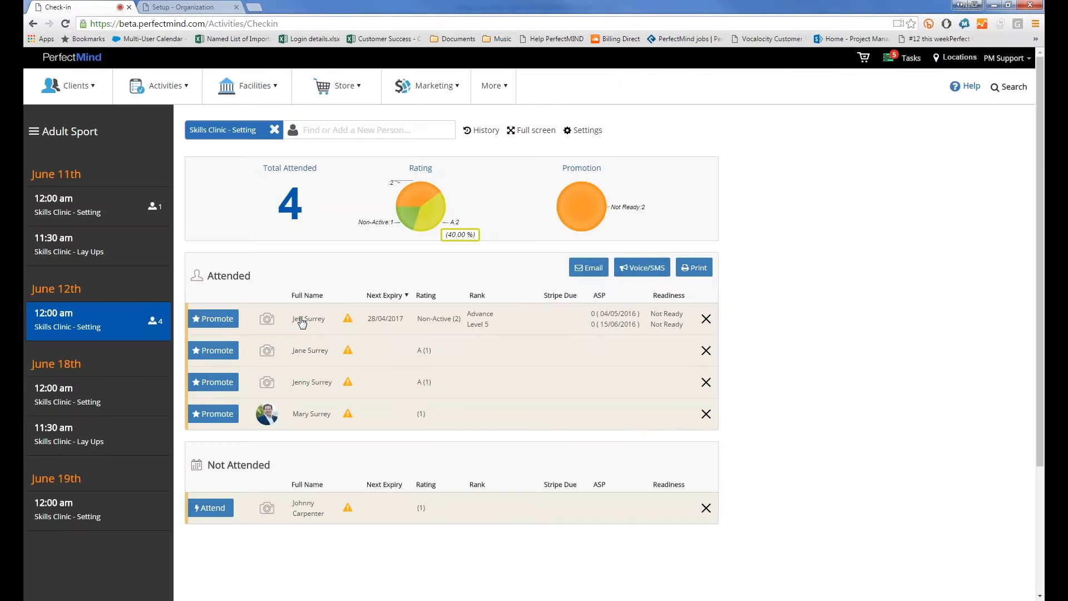
pyautogui.click(302, 320)
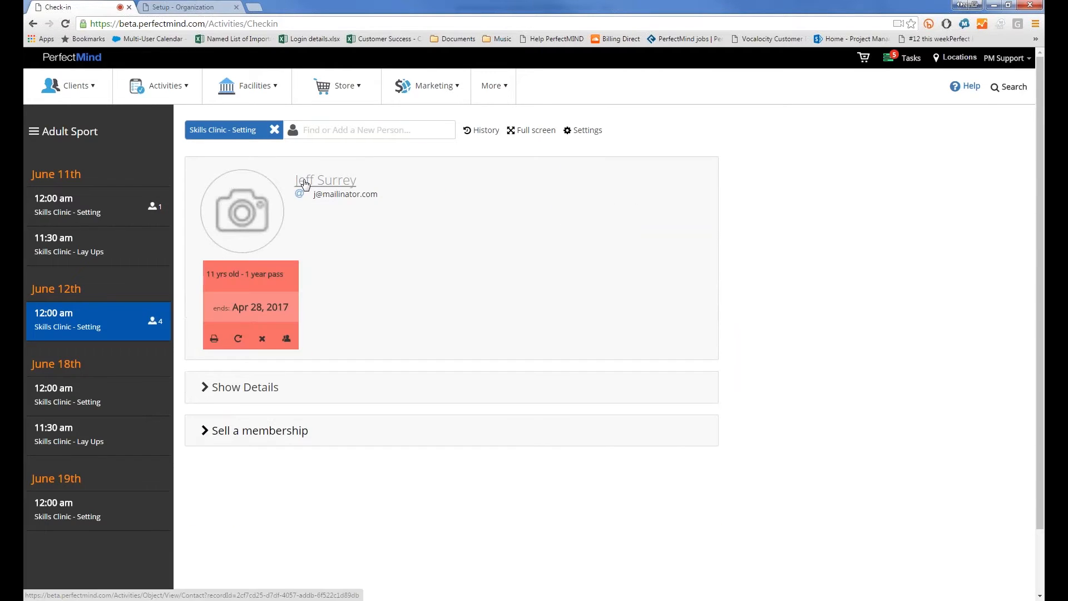
pyautogui.click(306, 178)
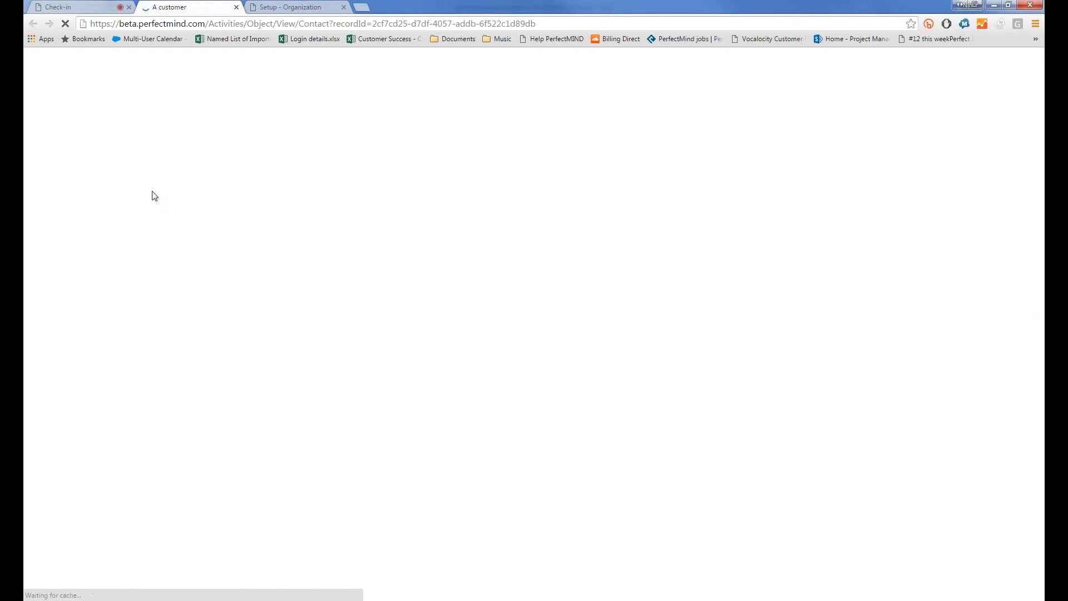
# Show the activities planner listing Kids Tae Kwon Do, Wed/Fri 10:00–11:30 AM, Jun 22–Aug 26
pyautogui.moveTo(242, 233)
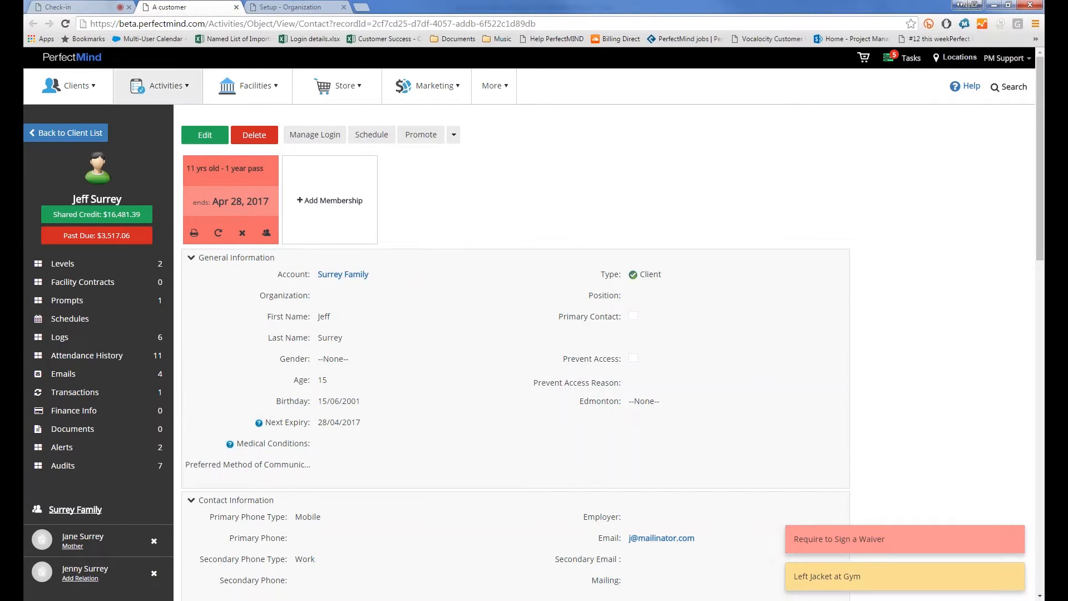
pyautogui.click(152, 87)
pyautogui.click(147, 146)
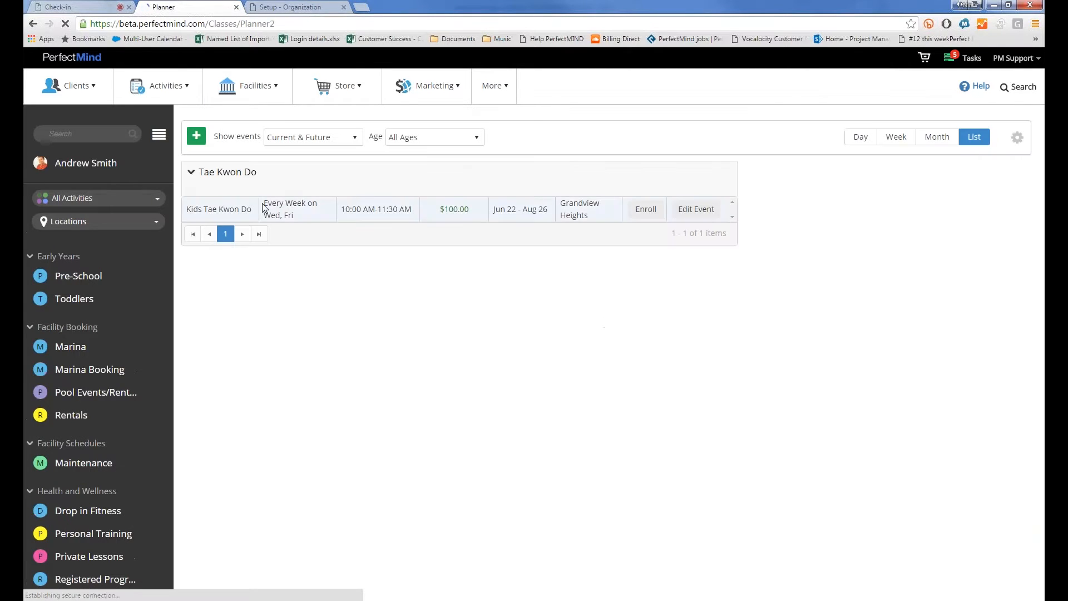
# Edit the Kids Tae Kwon Do event, then list All Clients from the Setup page
pyautogui.click(703, 211)
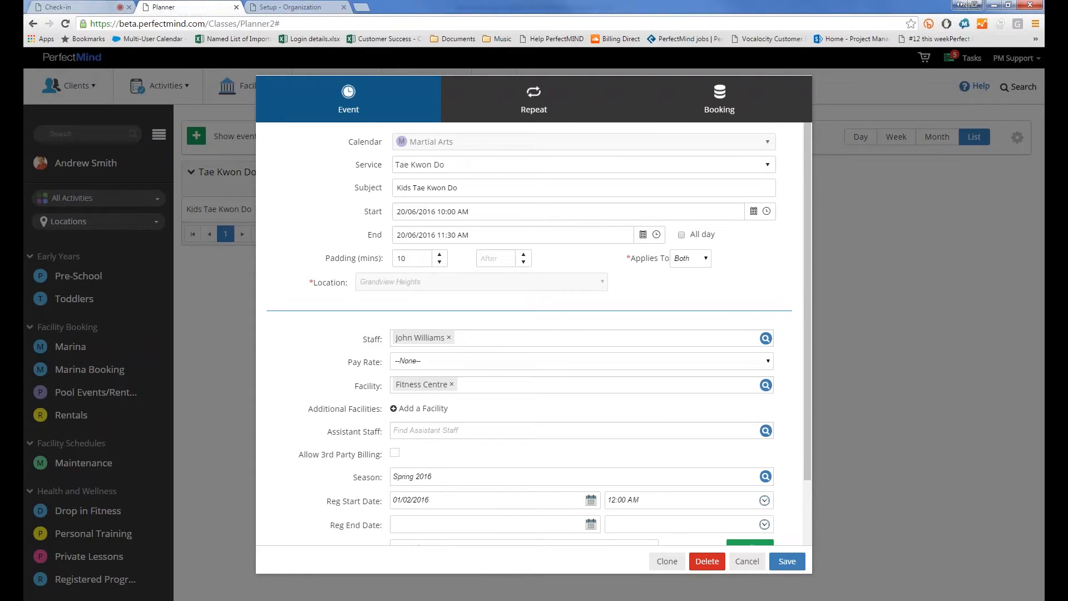
pyautogui.click(321, 7)
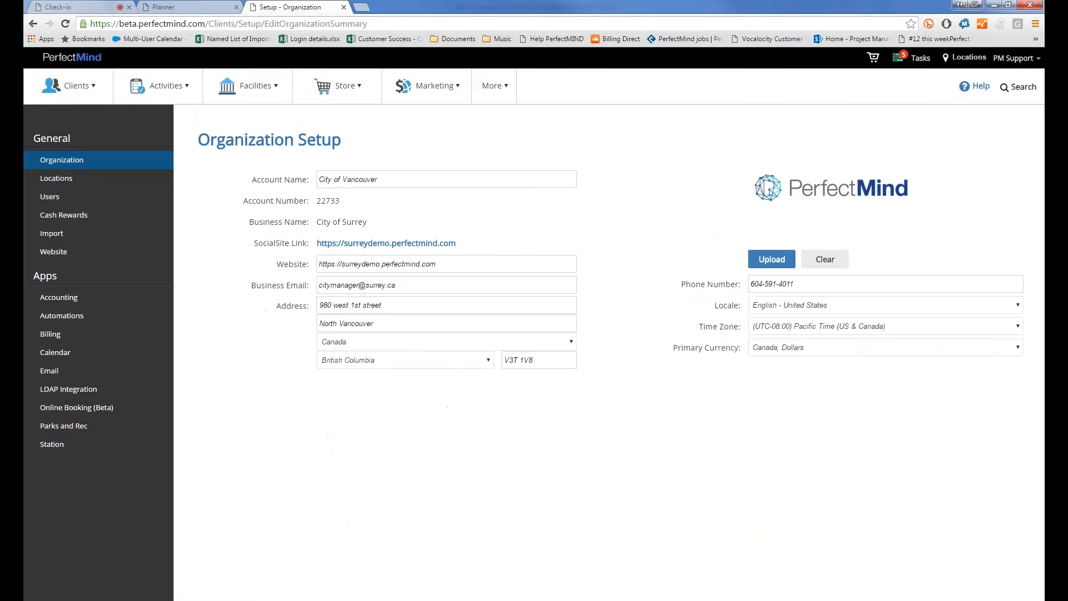
pyautogui.moveTo(90, 84)
pyautogui.click(84, 119)
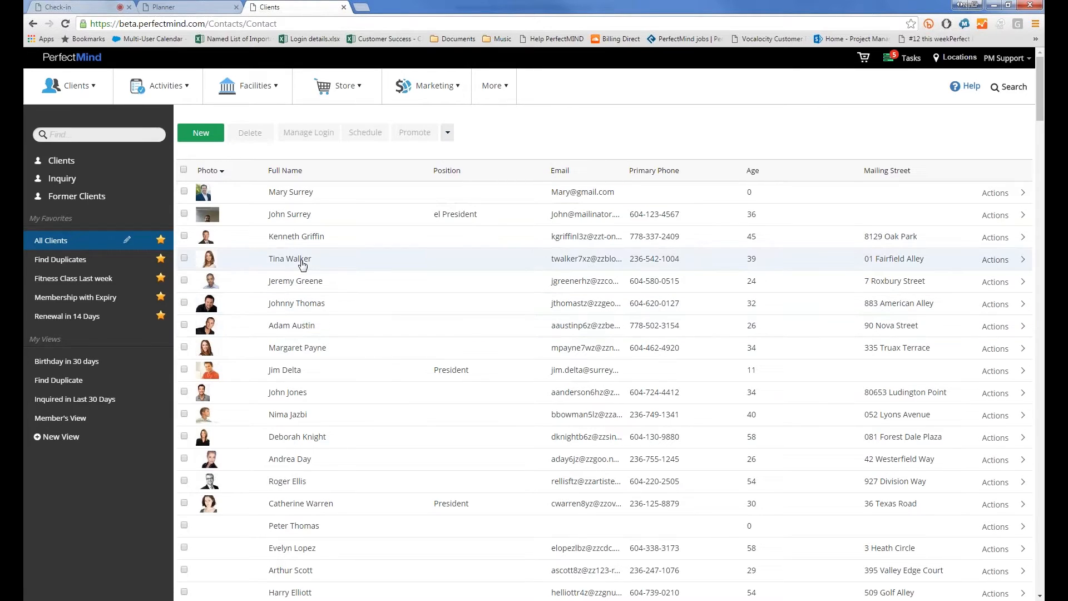
# Open a client's contact record and expand Alerts, showing two Authorized Pick Up Person alerts
pyautogui.click(296, 418)
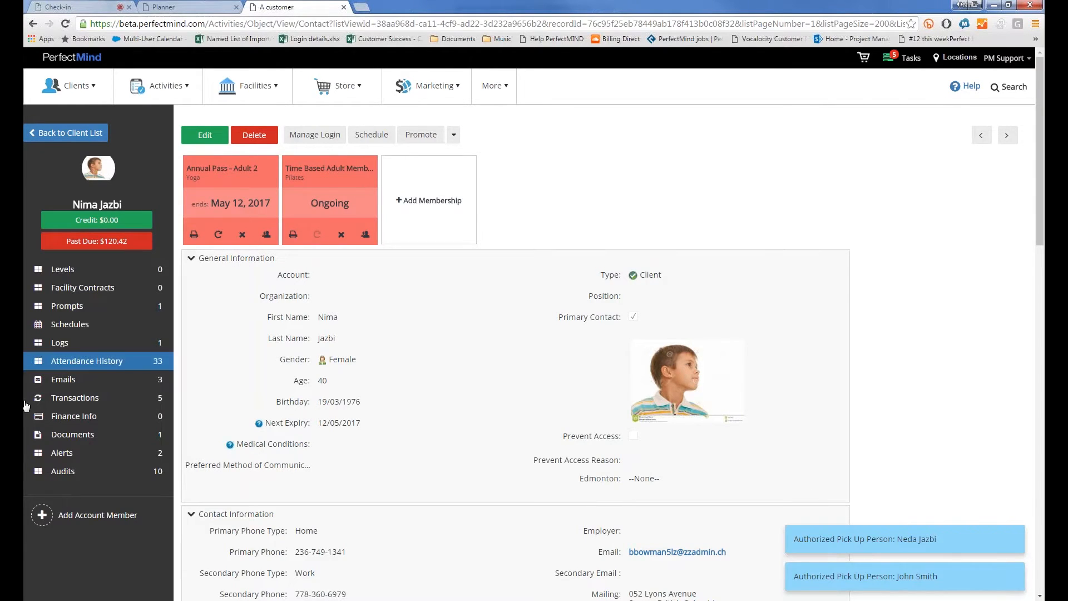
pyautogui.click(66, 458)
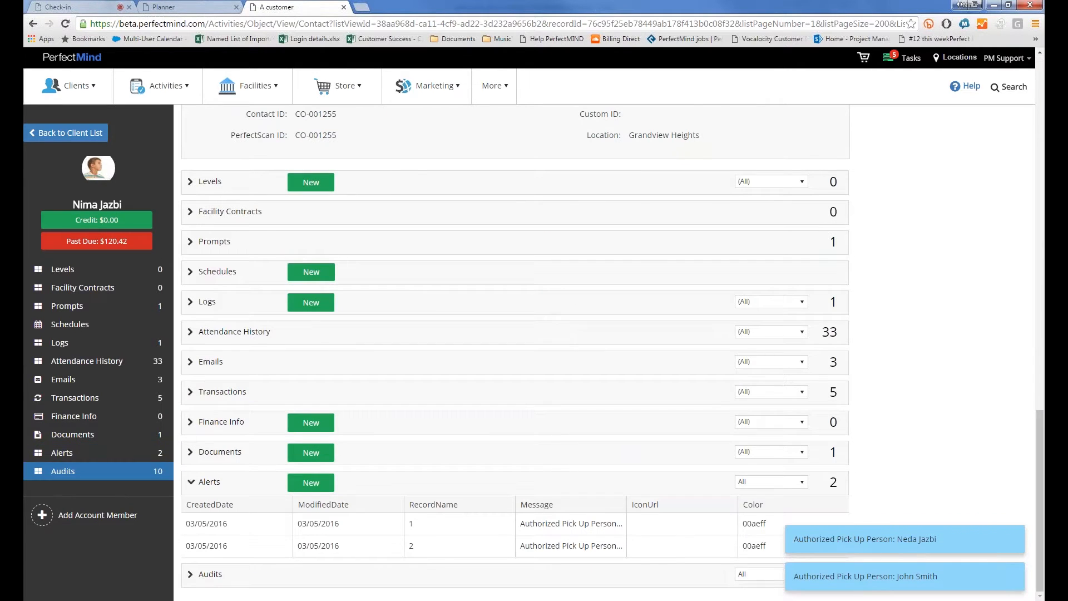
# Open a blank Create New Alert form for the client, Enabled with a red color
pyautogui.scroll(6, 565, 374)
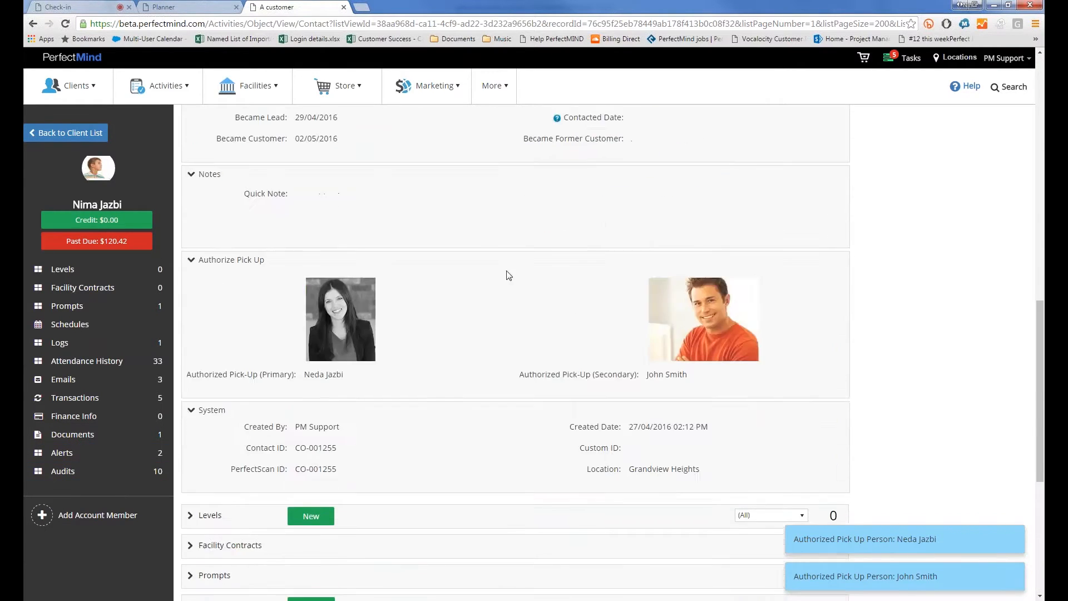
pyautogui.scroll(-6, 510, 275)
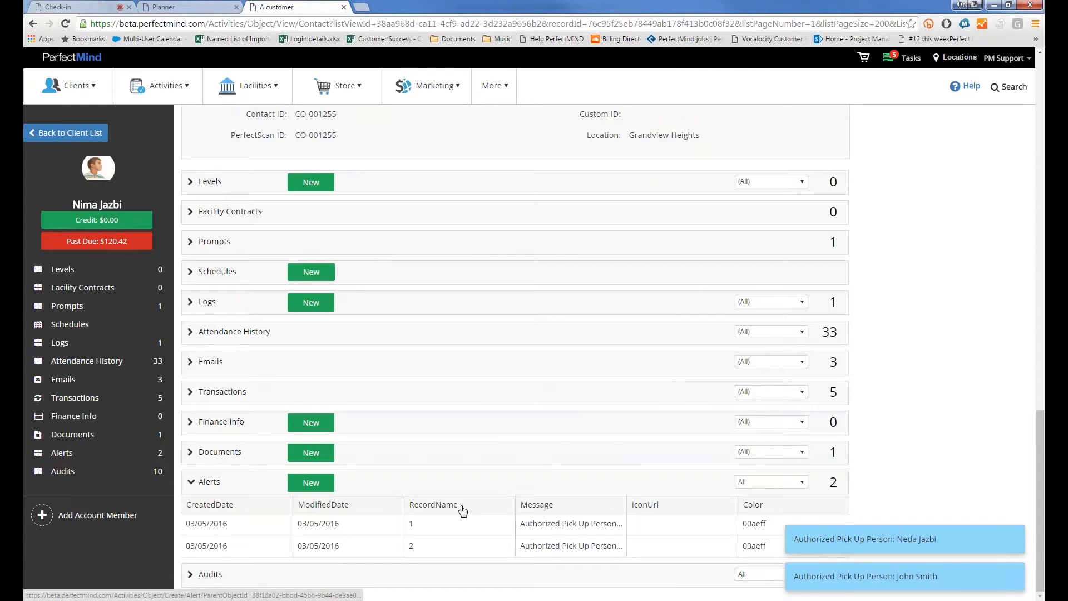
pyautogui.click(311, 489)
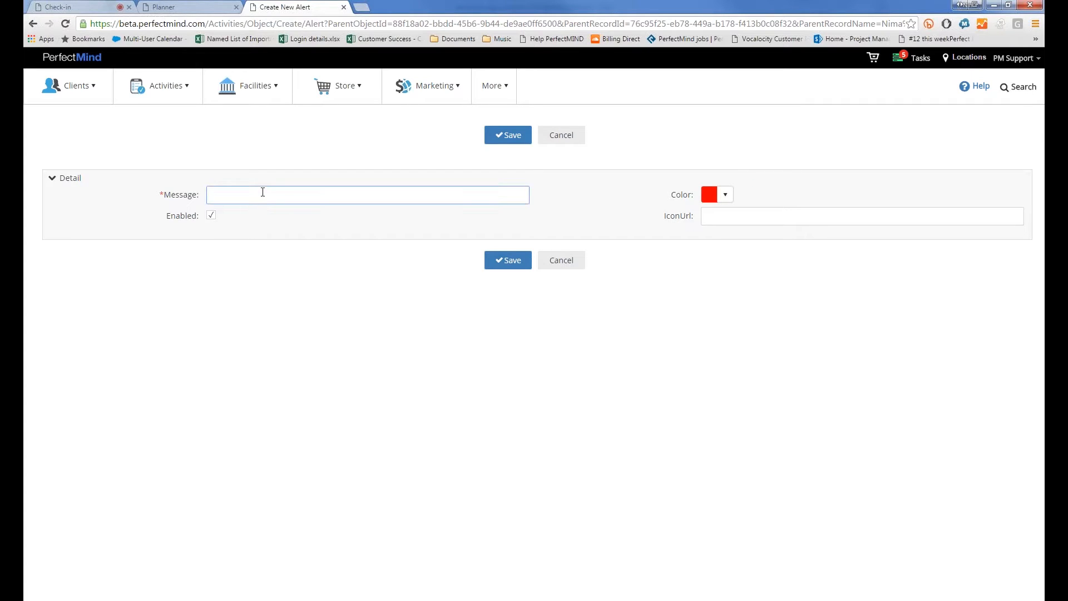
# Try a darker alert colour, cancel the colour picker, and discard the new alert unsaved
pyautogui.click(725, 194)
pyautogui.moveTo(730, 236)
pyautogui.mouseDown()
pyautogui.moveTo(790, 302)
pyautogui.moveTo(800, 276)
pyautogui.moveTo(760, 332)
pyautogui.moveTo(777, 333)
pyautogui.moveTo(758, 332)
pyautogui.mouseUp()
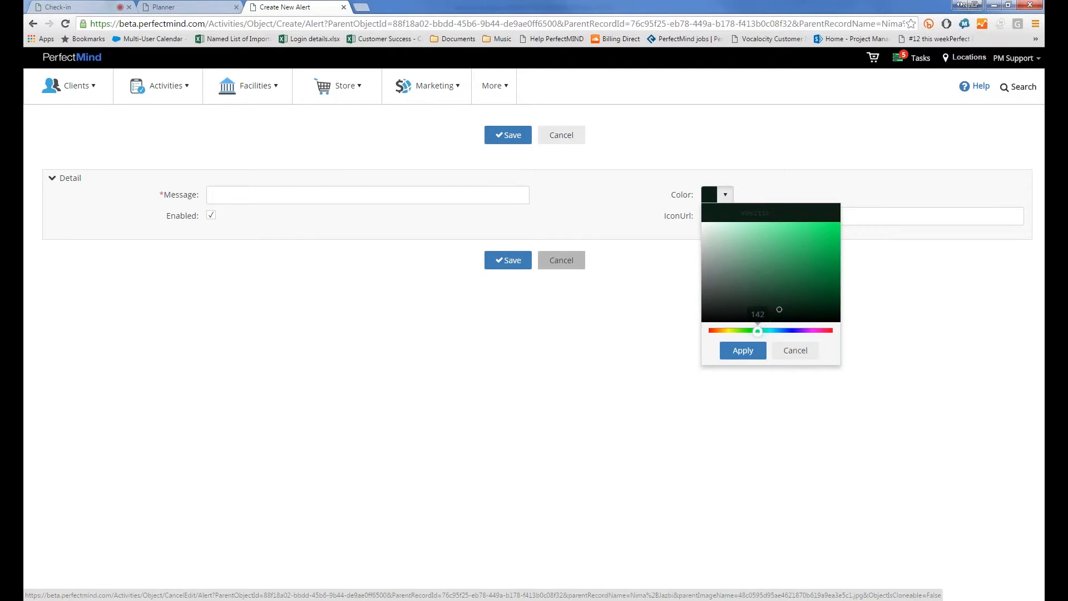
pyautogui.click(796, 350)
pyautogui.click(562, 261)
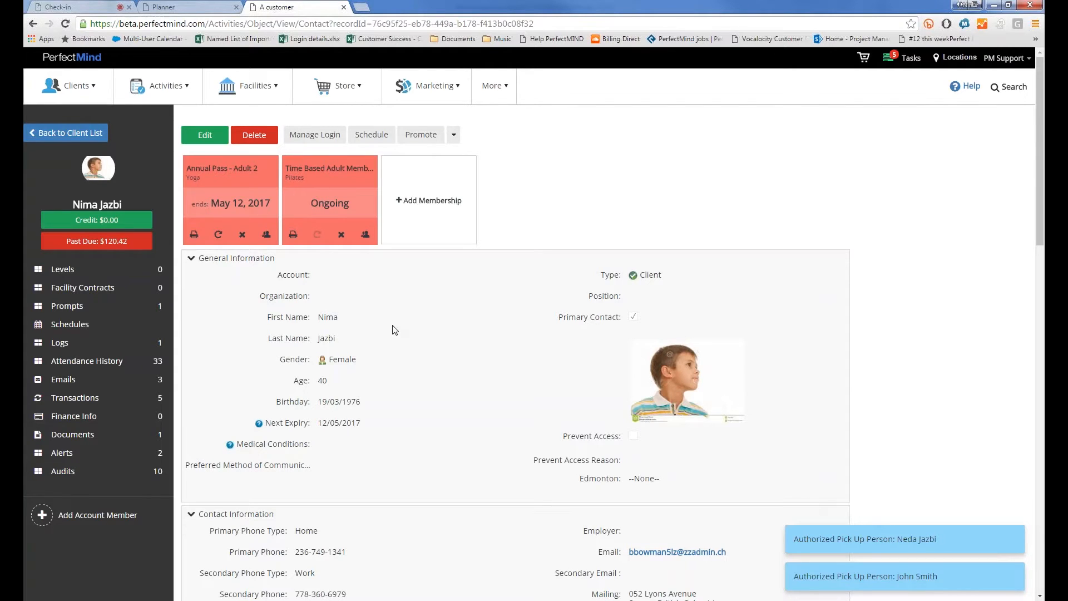
# Go to Store > Manage Products, show all products, and find the Gym Towel
pyautogui.click(323, 86)
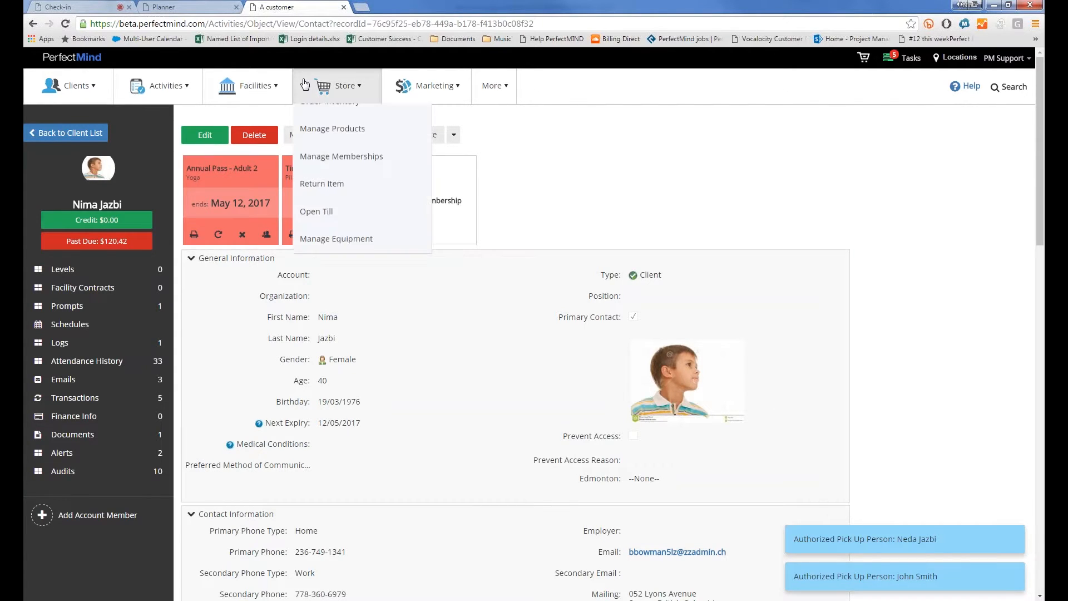
pyautogui.click(322, 173)
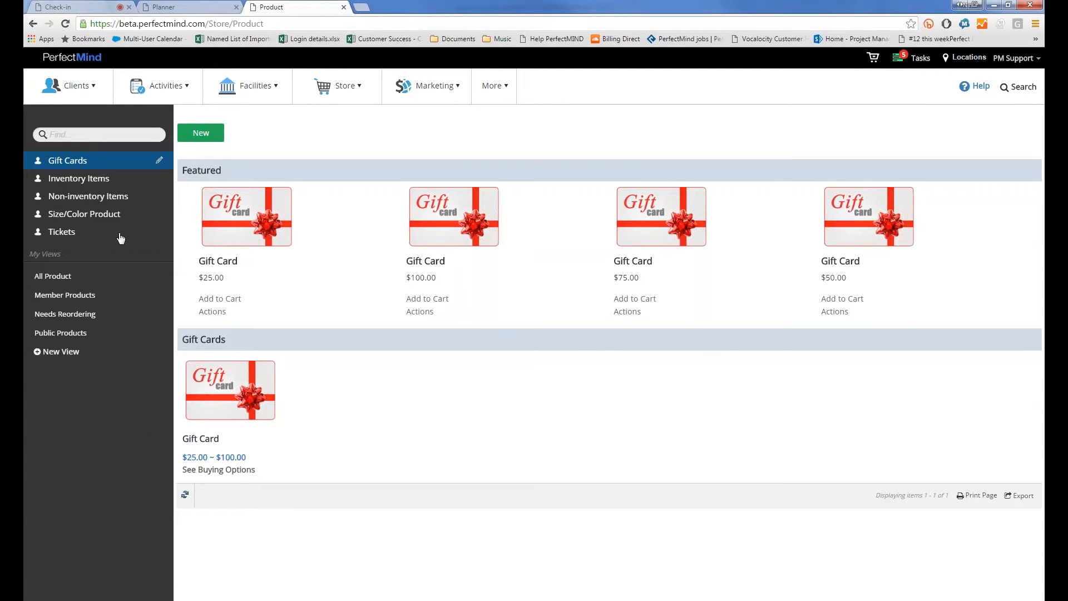
pyautogui.click(53, 276)
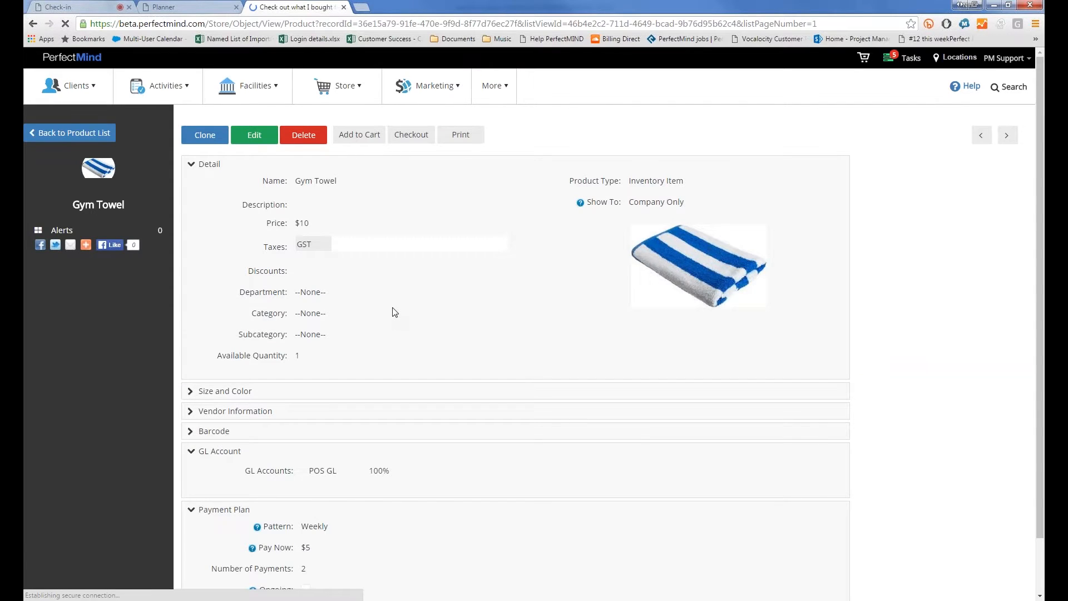
pyautogui.scroll(-1, 394, 312)
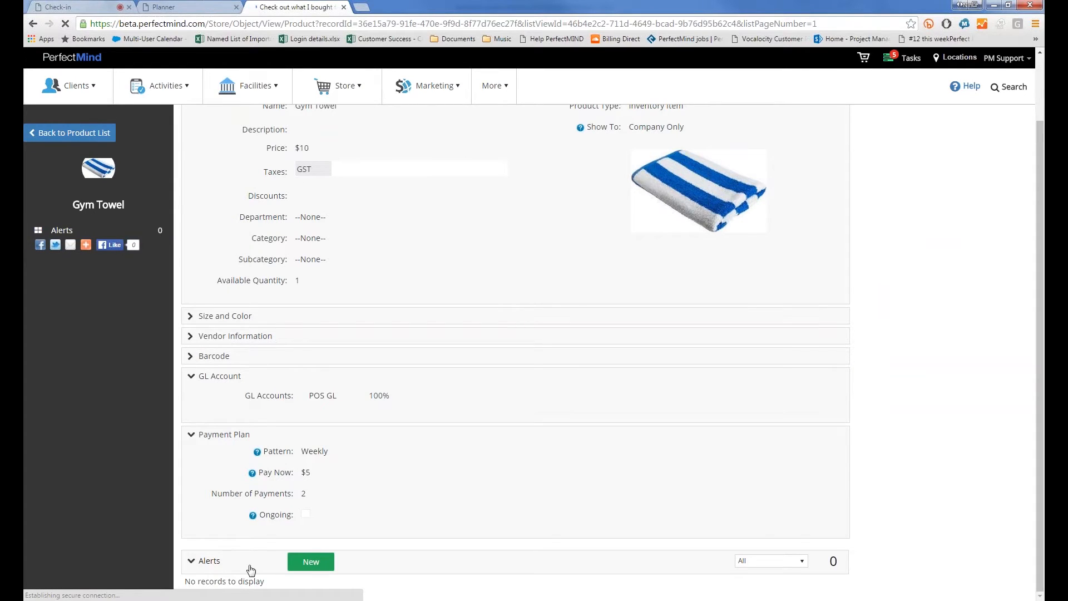
# Start a Gym Towel alert, cancel it, and return to the Kids Tae Kwon Do event editor
pyautogui.click(302, 566)
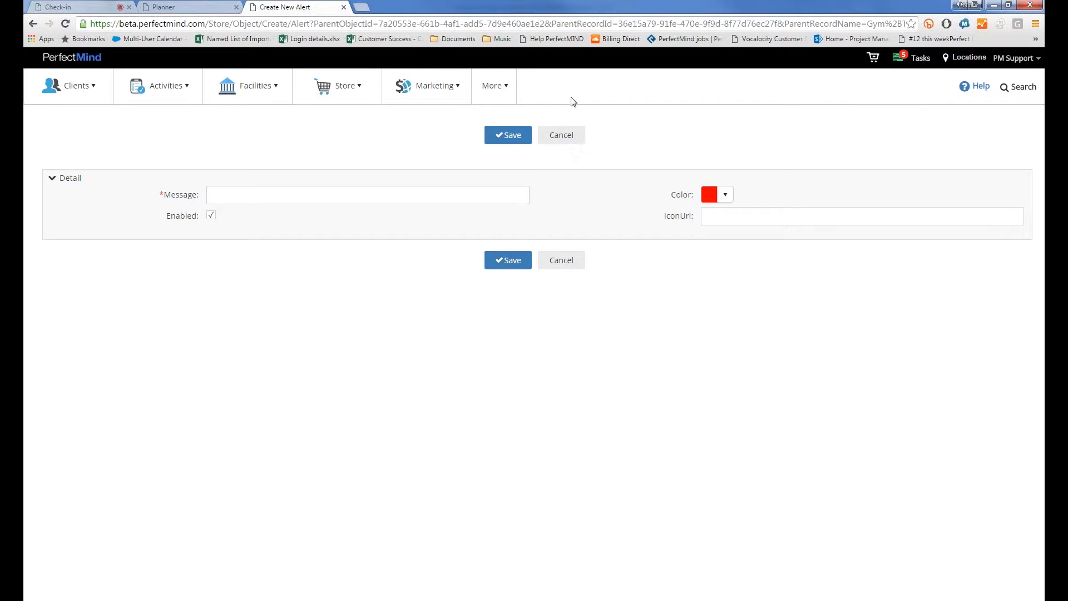
pyautogui.click(568, 136)
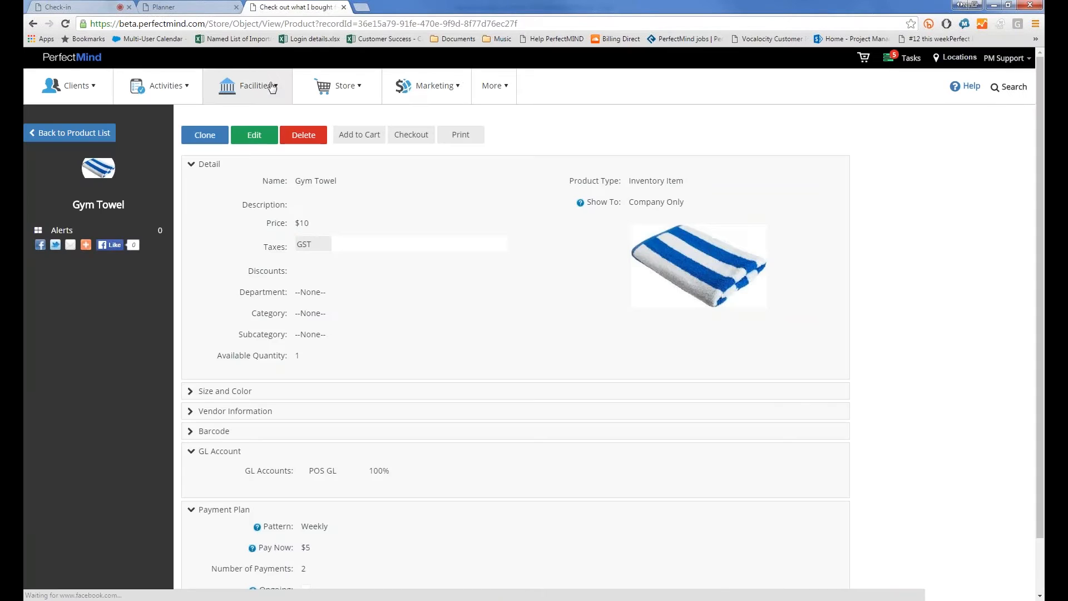
pyautogui.click(361, 88)
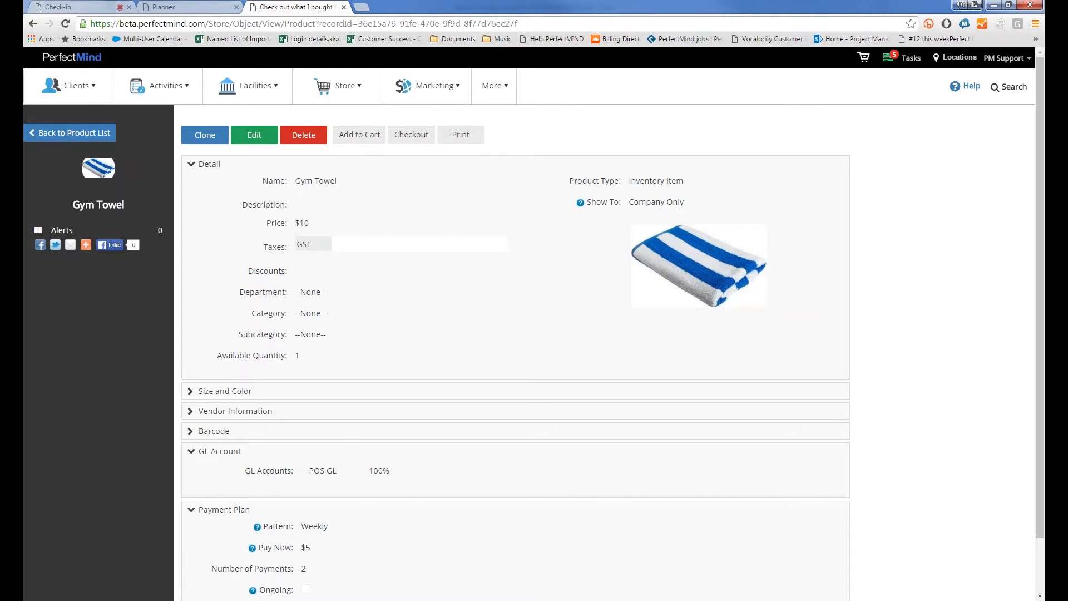
pyautogui.click(179, 7)
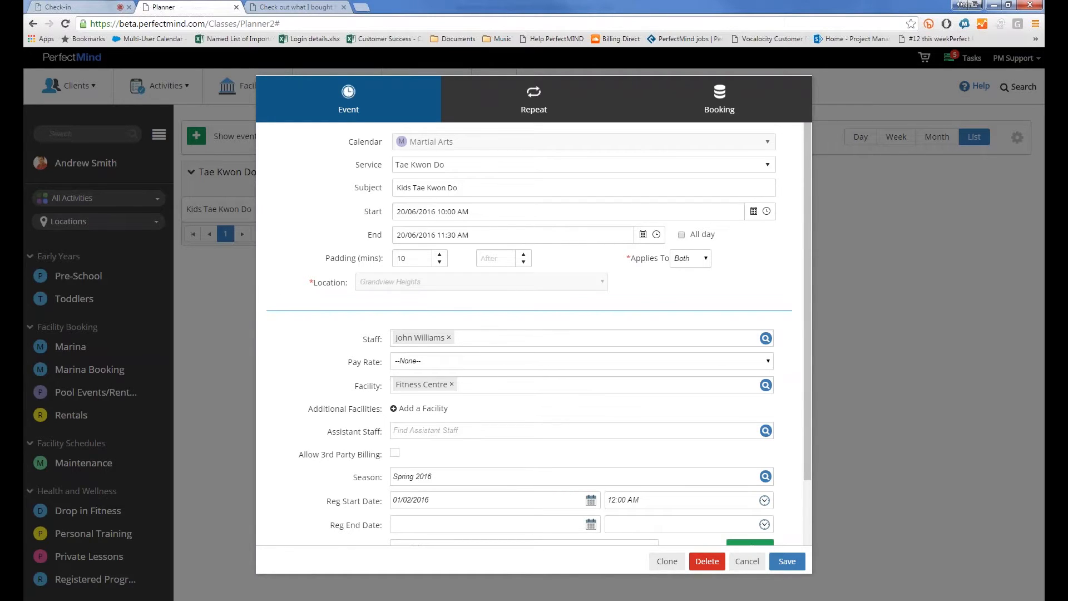
# Review the Booking tab's Reminders alert text and colour options, keeping the alert colour green
pyautogui.click(730, 105)
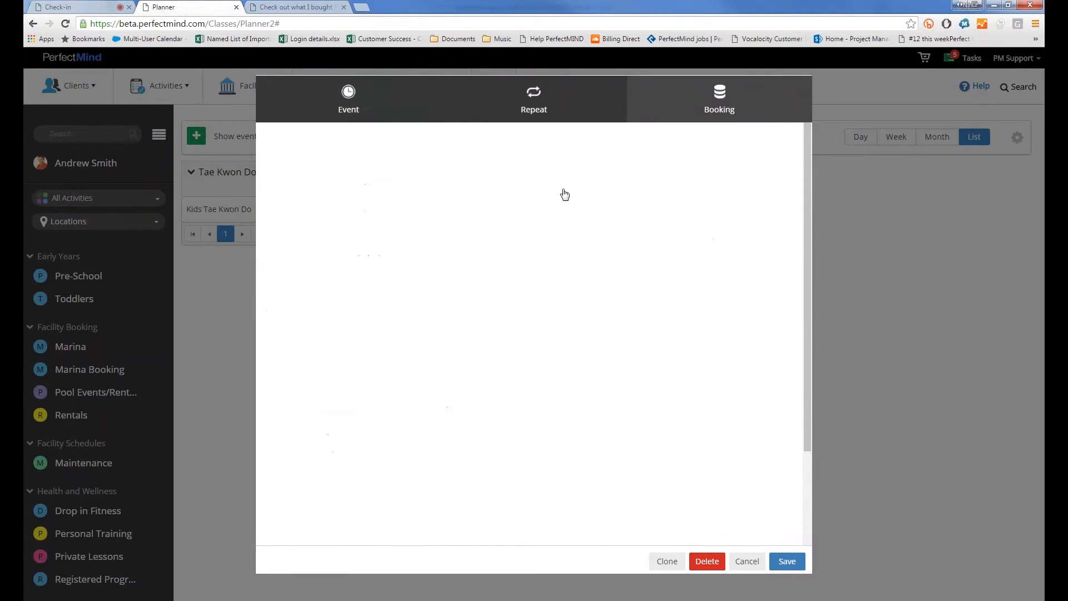
pyautogui.scroll(-5, 382, 266)
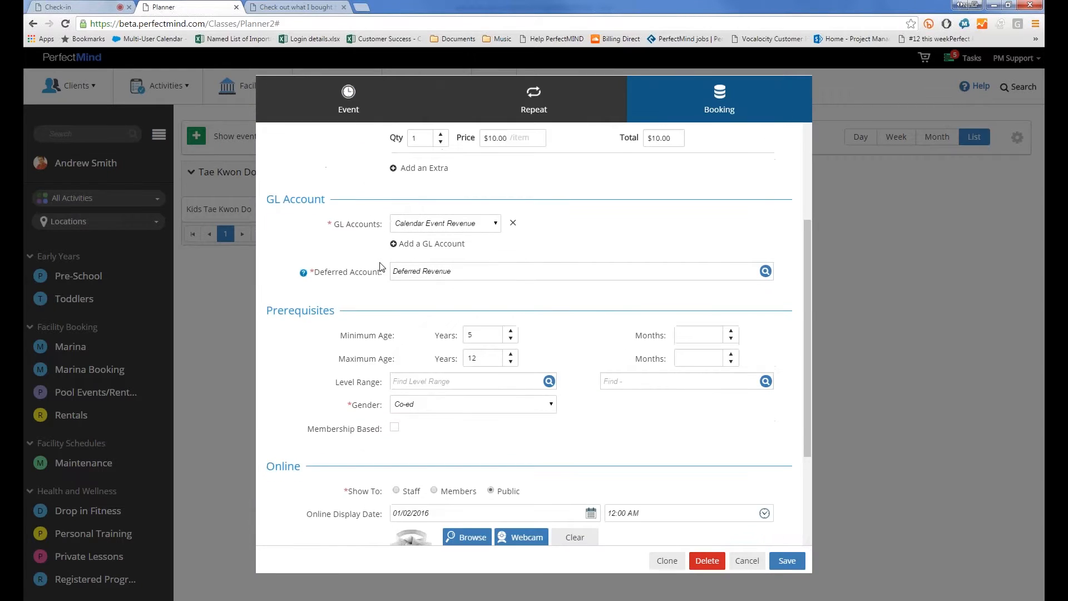
pyautogui.scroll(-4, 382, 266)
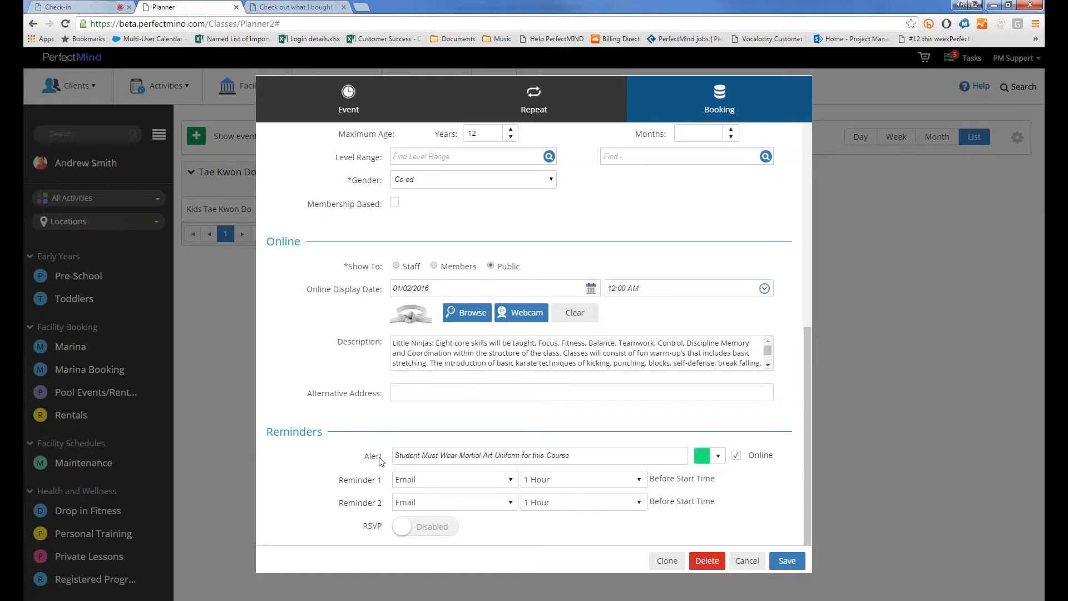
pyautogui.moveTo(571, 455); pyautogui.dragTo(290, 472)
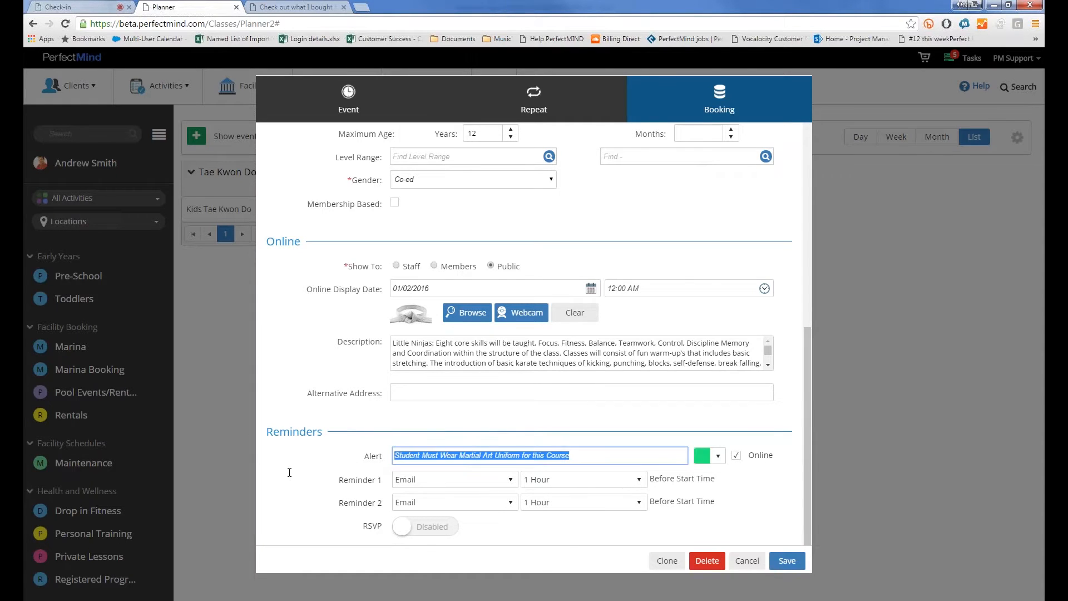
pyautogui.click(309, 460)
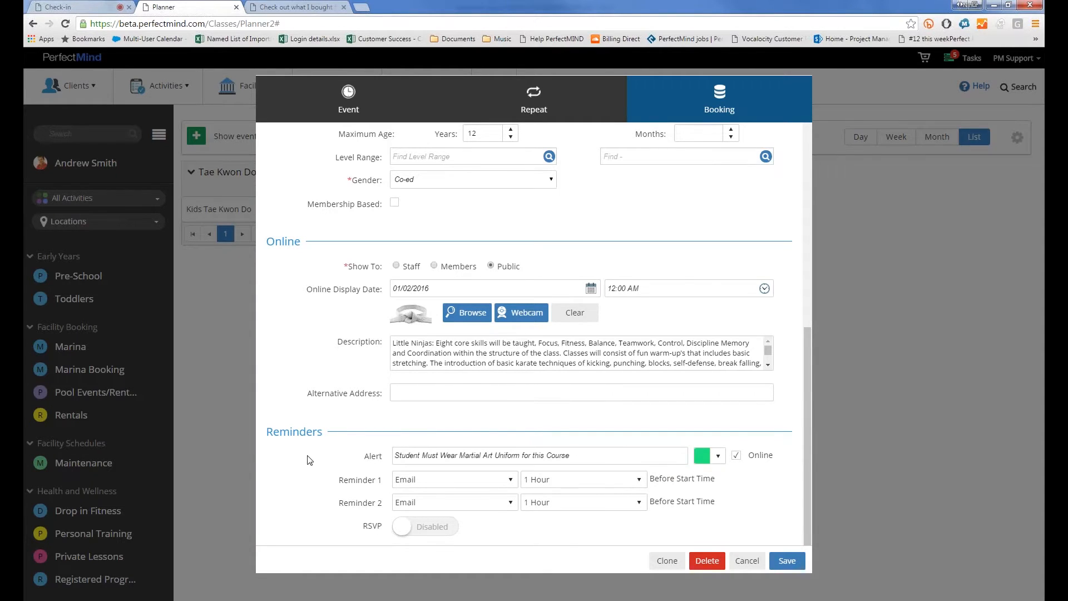
pyautogui.click(718, 456)
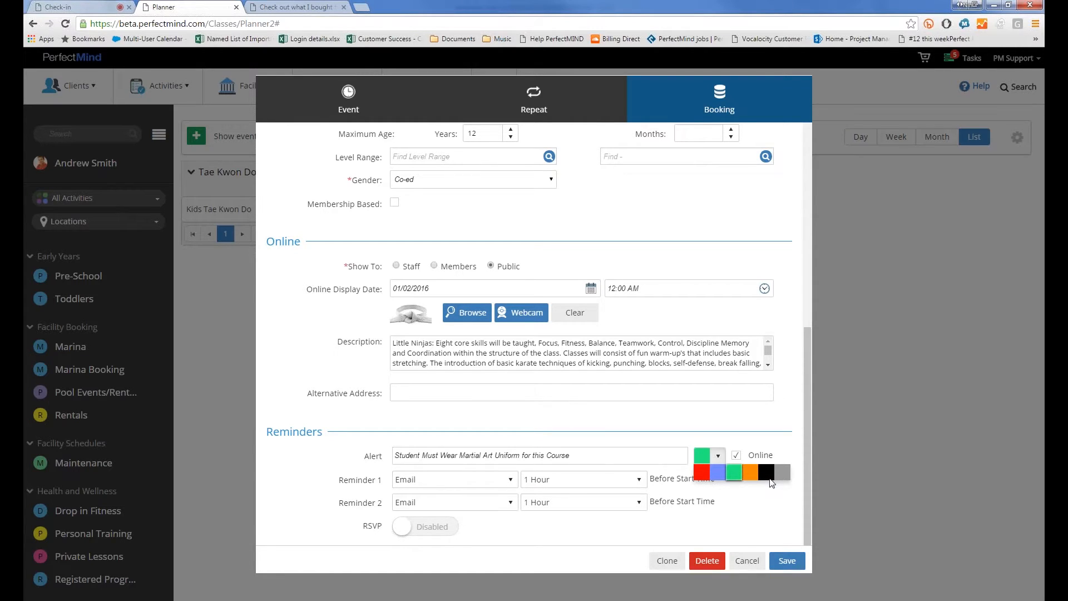
pyautogui.click(684, 425)
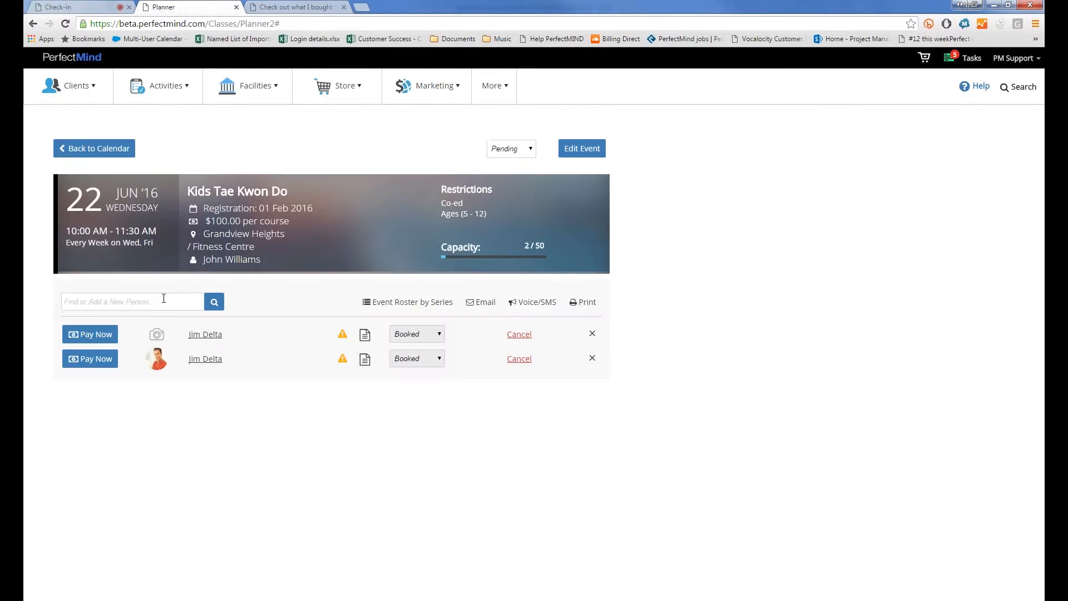
# Search for the new attendee by name and add the second match, raising capacity to 3/50
pyautogui.click(164, 299)
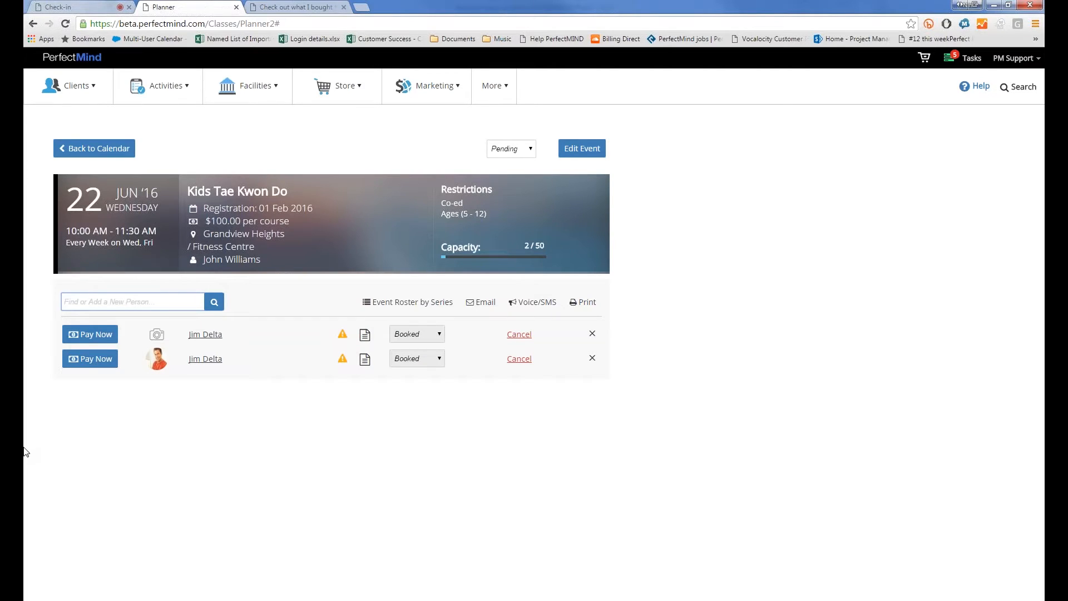
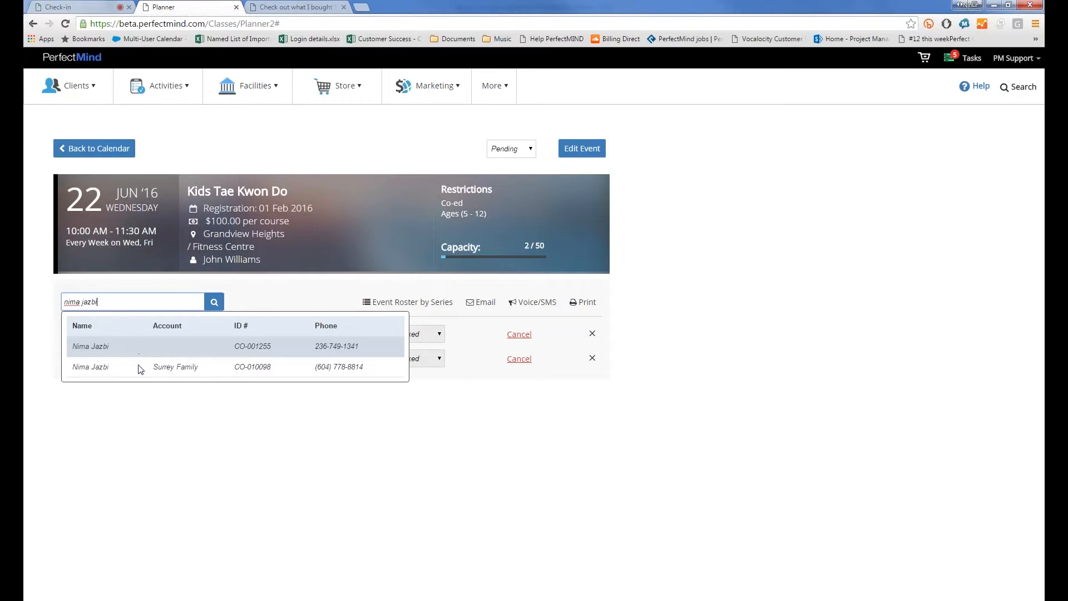
pyautogui.click(141, 369)
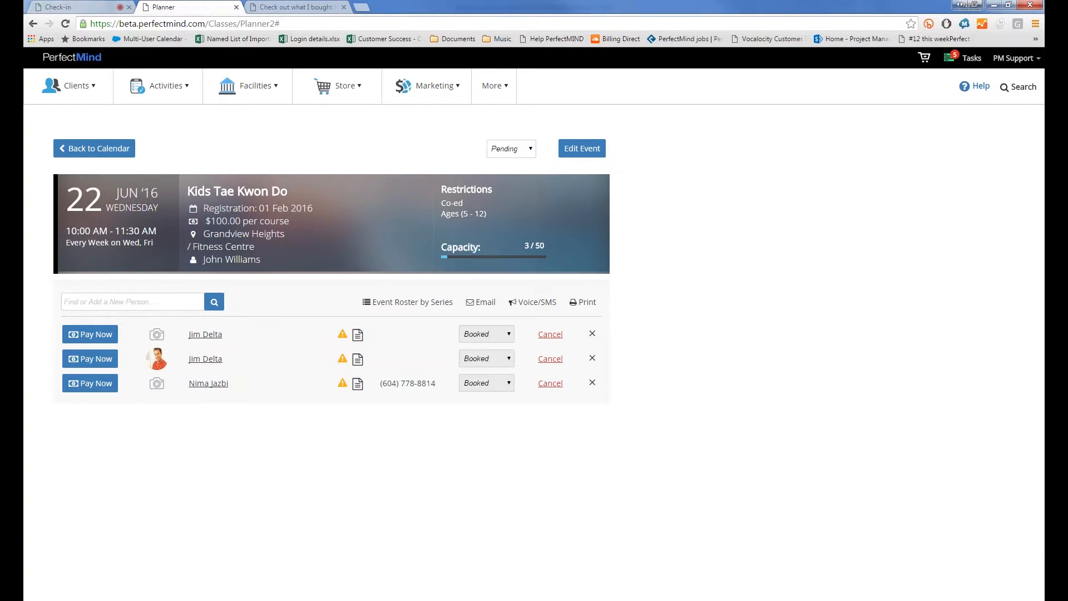
pyautogui.click(986, 600)
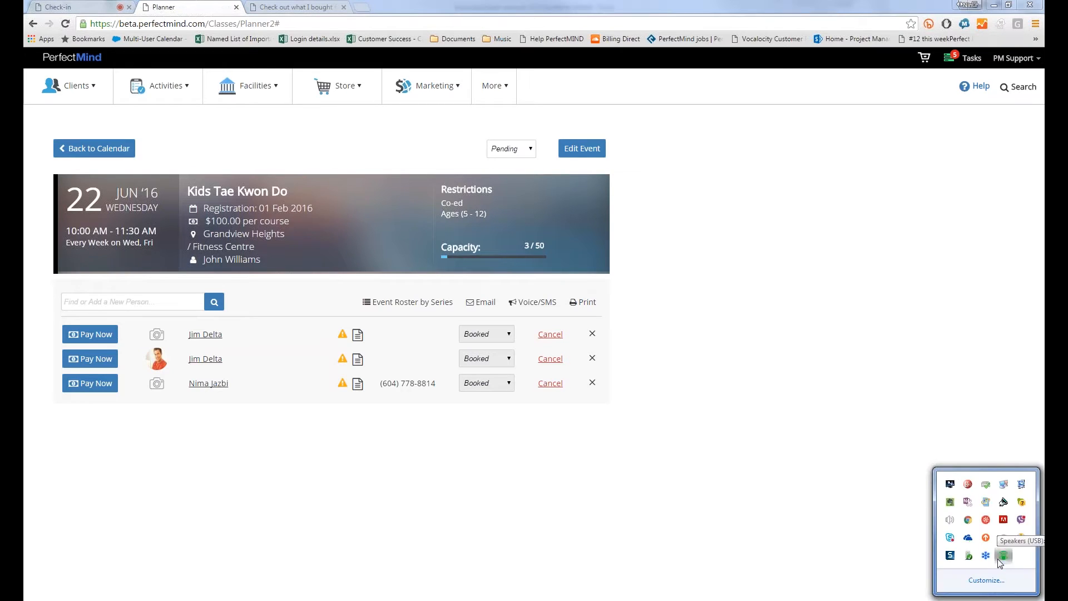
pyautogui.rightClick(1004, 556)
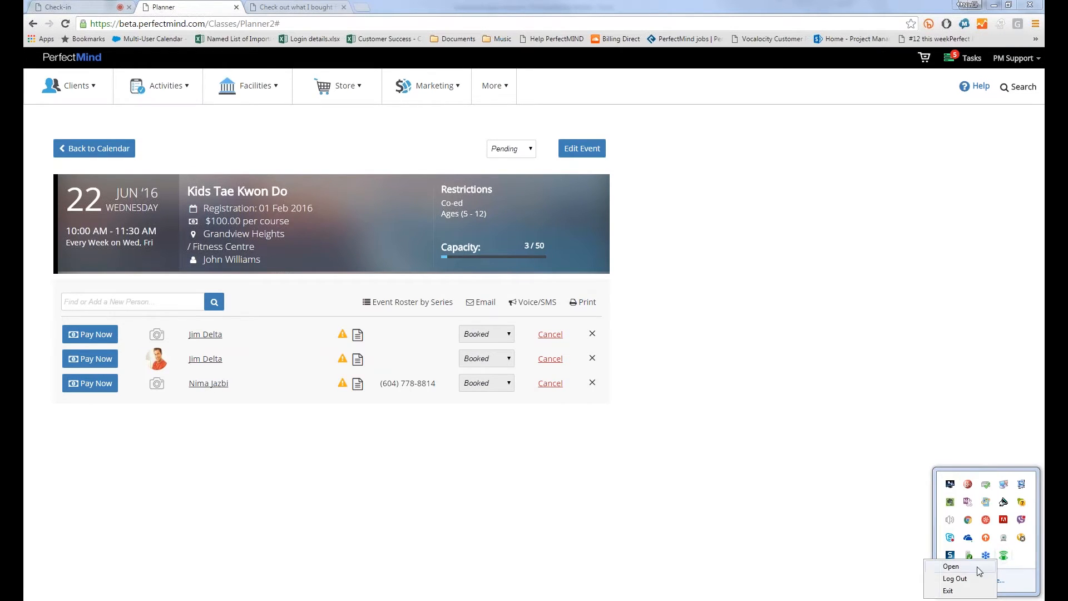
pyautogui.click(977, 566)
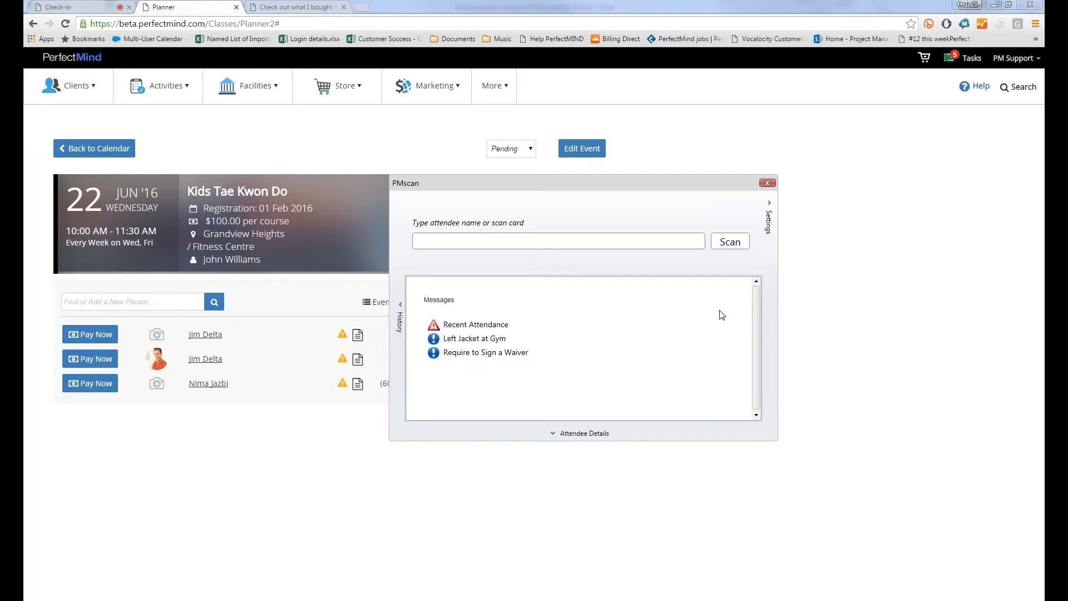
pyautogui.click(766, 184)
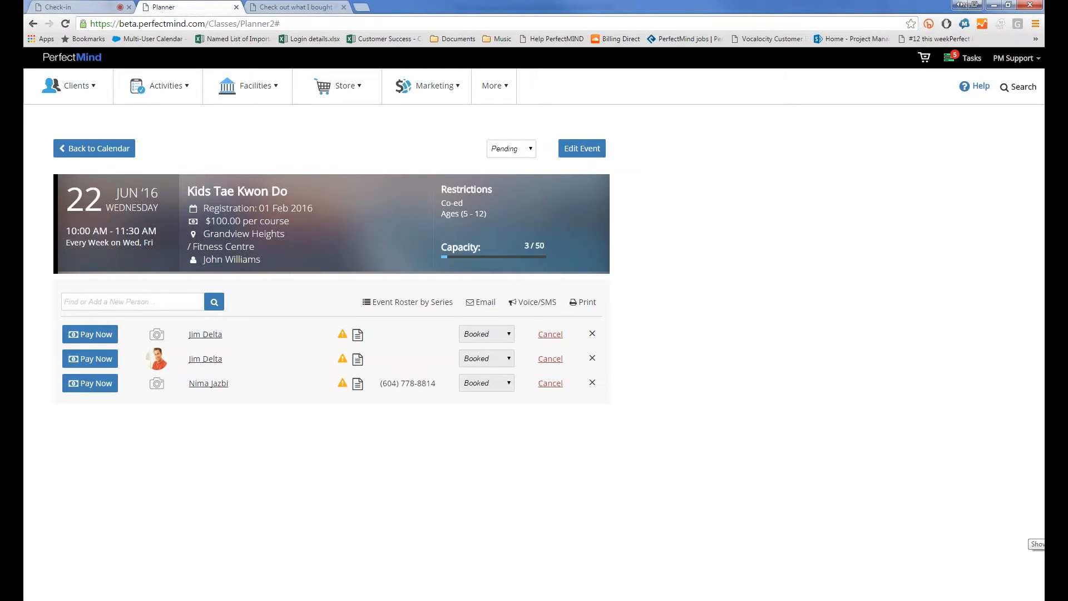
pyautogui.click(1060, 532)
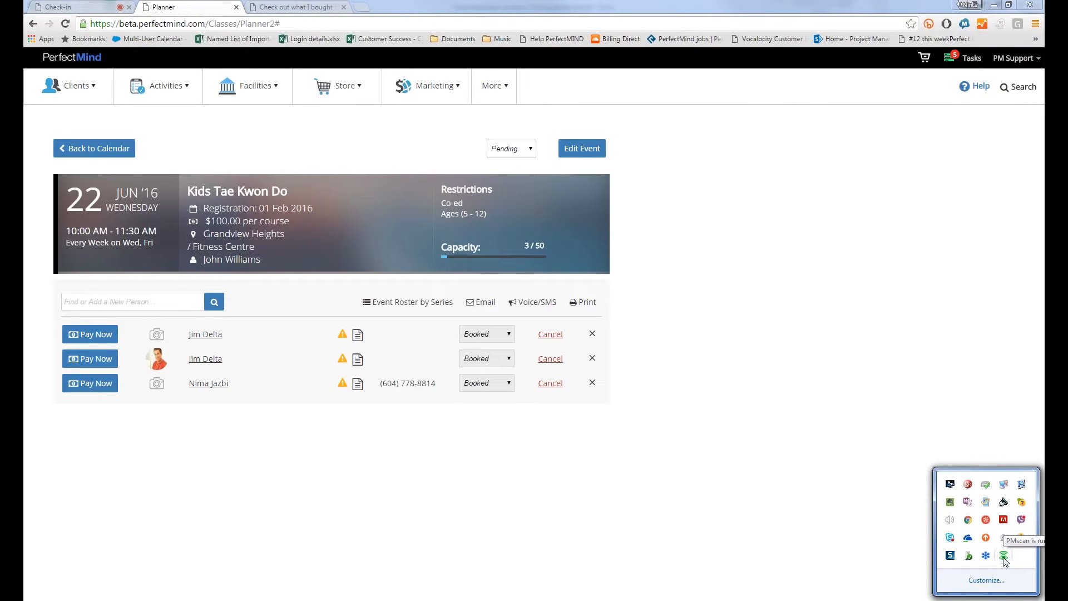
pyautogui.rightClick(1004, 557)
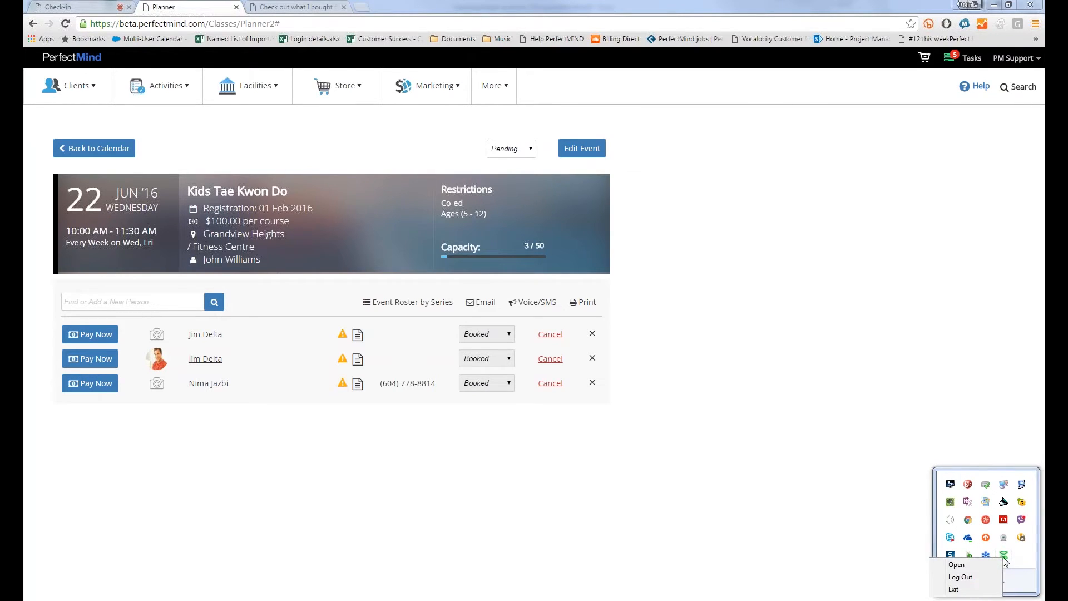
pyautogui.click(977, 568)
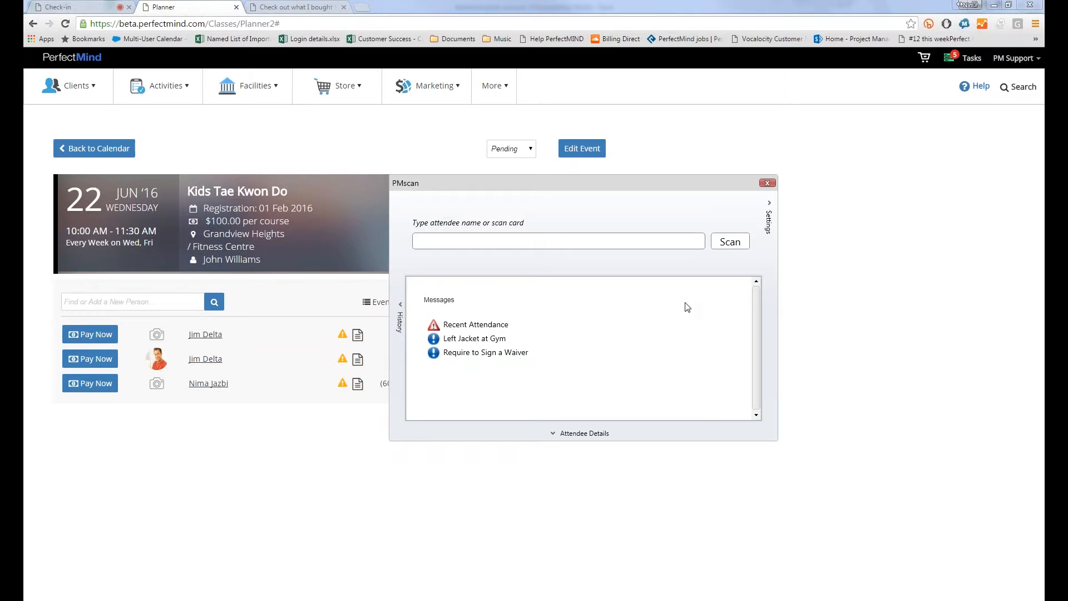
pyautogui.click(767, 183)
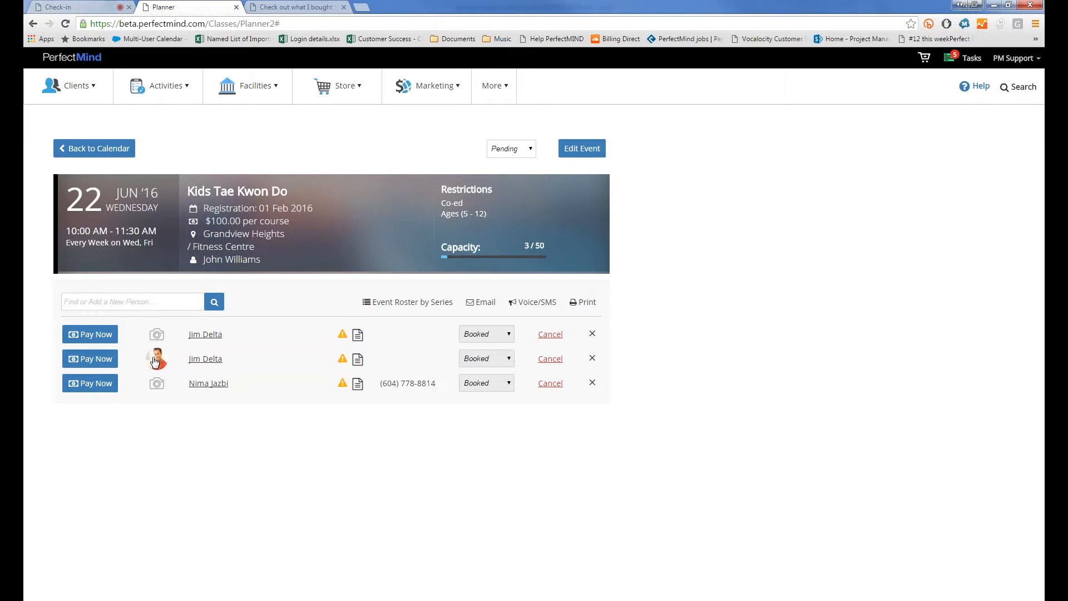
pyautogui.click(89, 361)
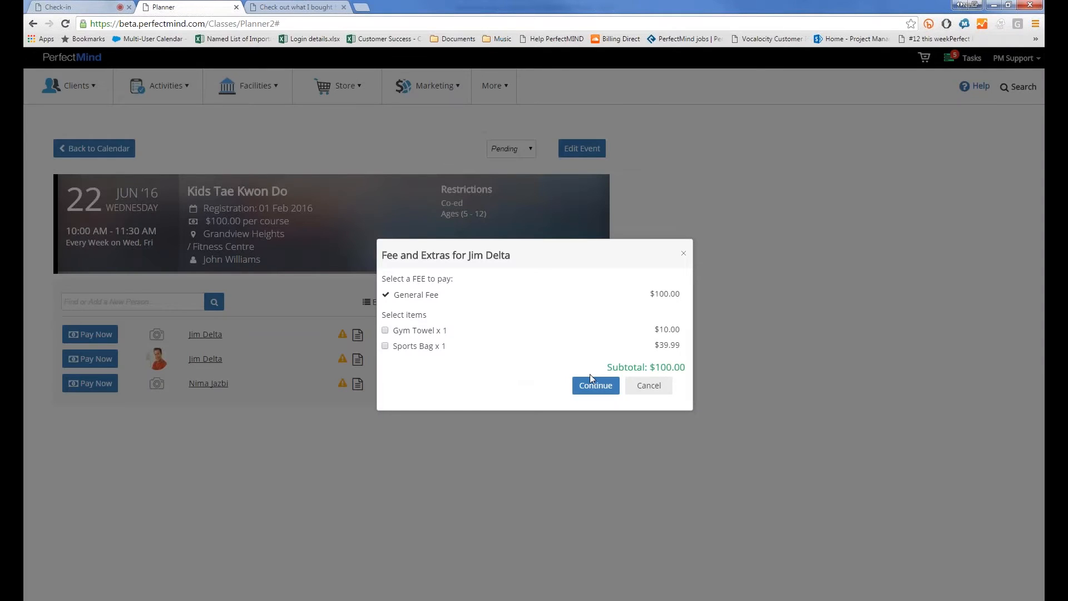
pyautogui.click(591, 382)
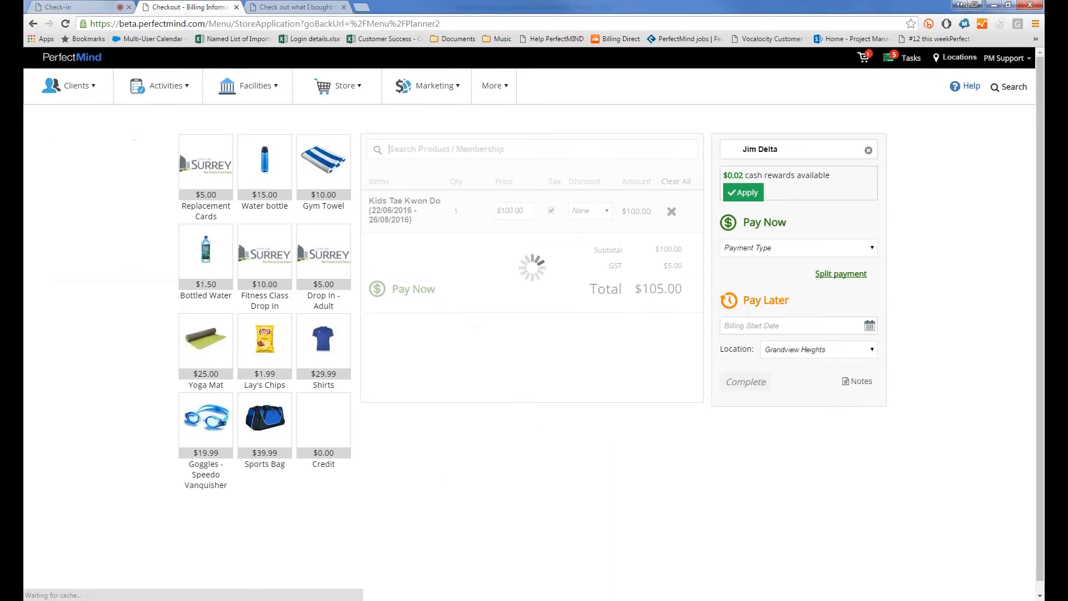
pyautogui.click(741, 247)
pyautogui.click(740, 272)
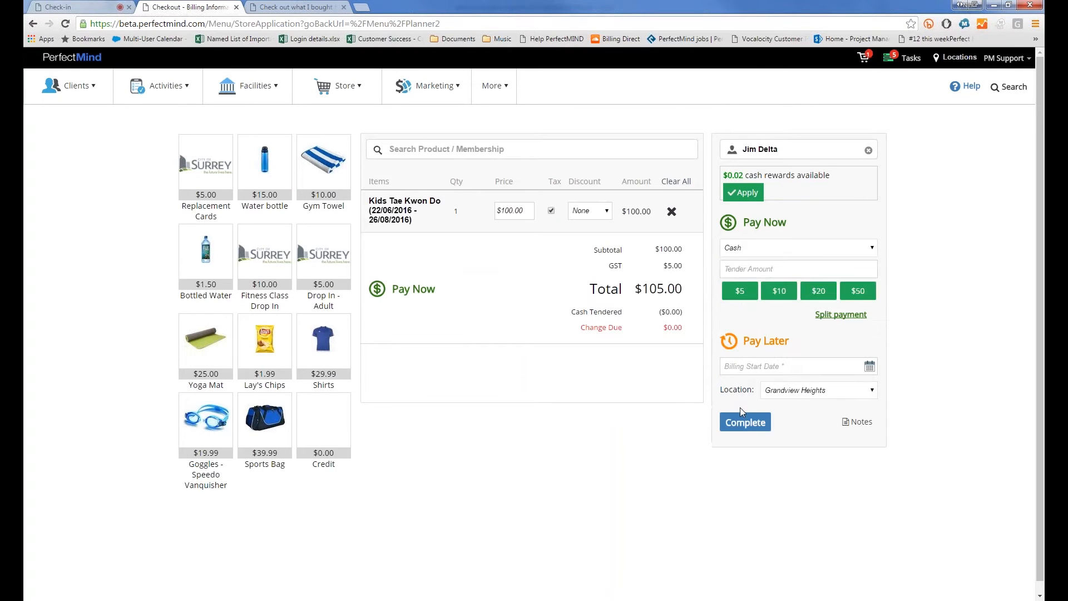
pyautogui.click(745, 422)
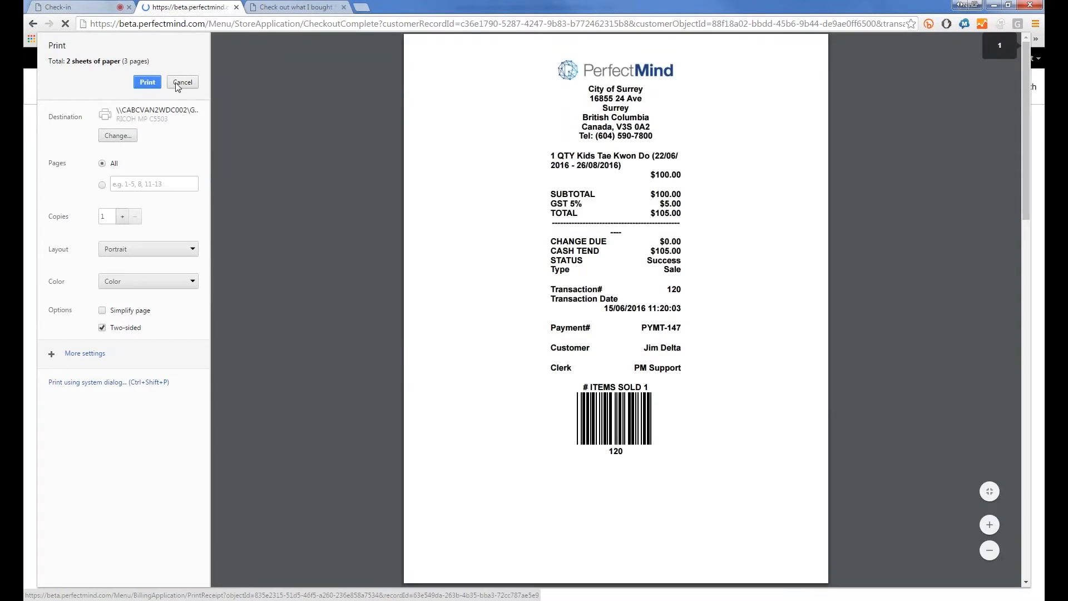
pyautogui.click(178, 83)
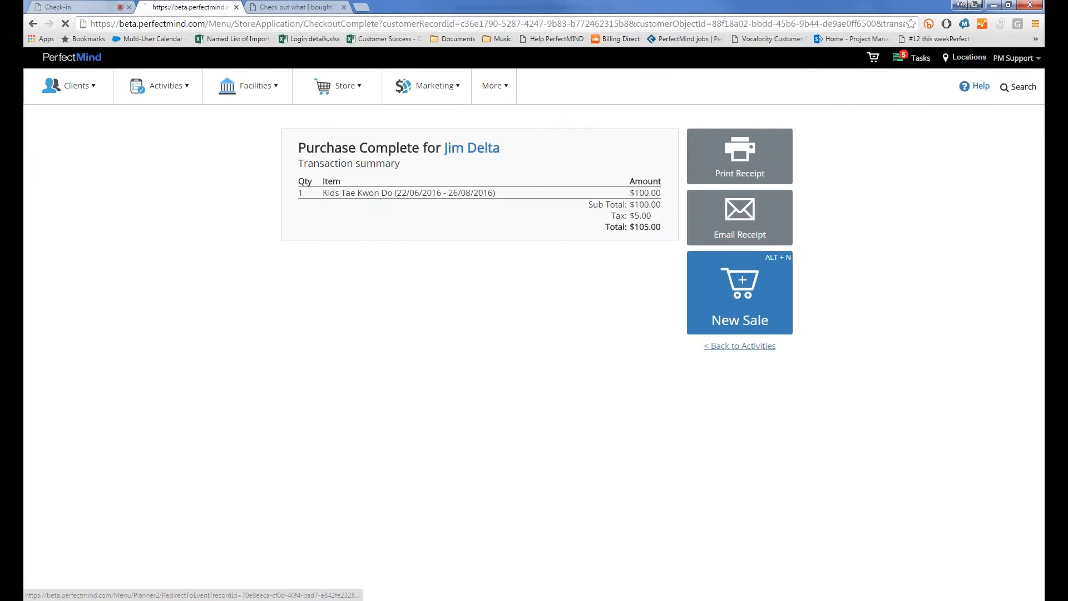
pyautogui.click(740, 346)
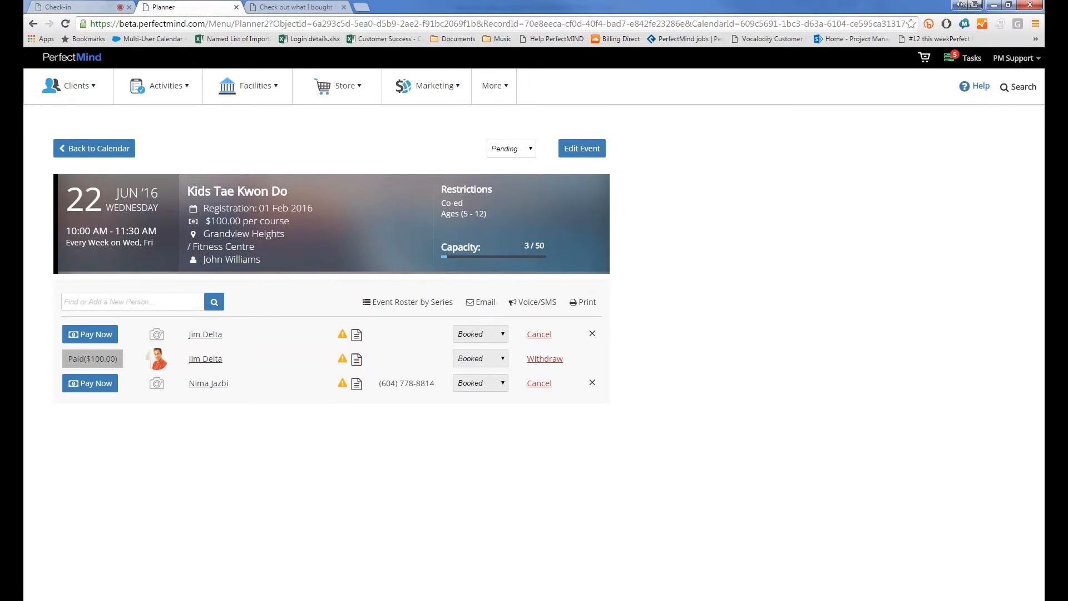
# Withdraw the attendee who paid $100.00 using the Withdraw link on their row
pyautogui.click(554, 363)
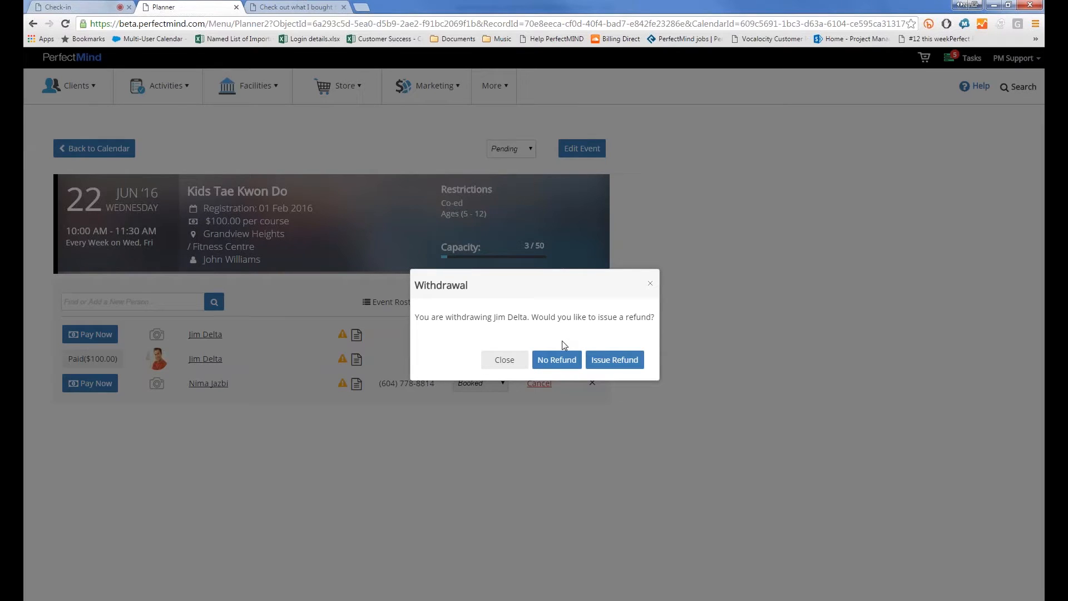
# Choose to refund, then cancel the booking with reason Injury and comment 'Injured Knee'
pyautogui.click(606, 362)
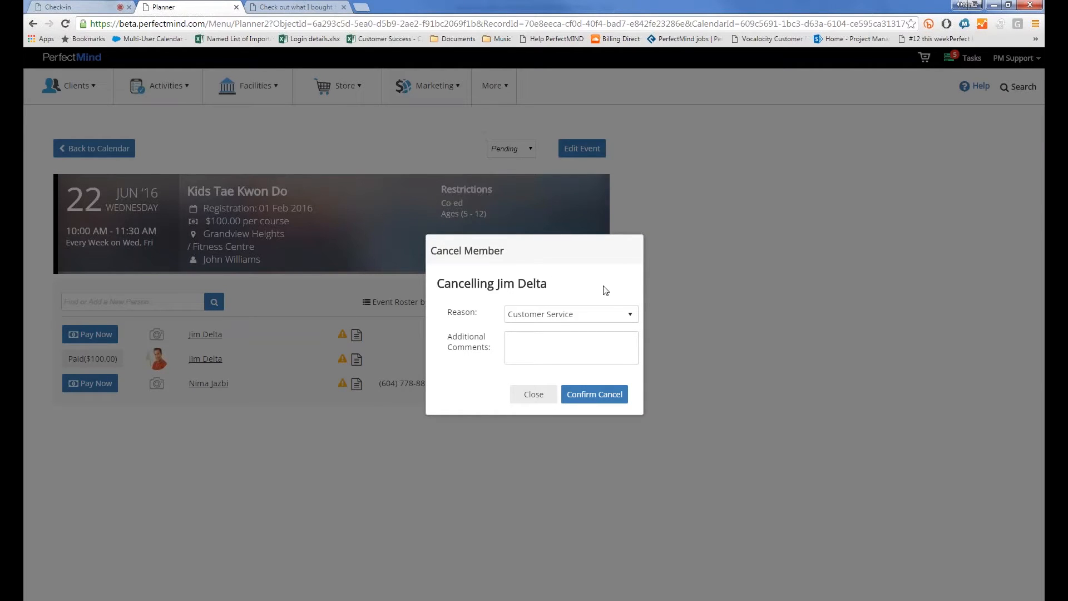
pyautogui.click(567, 351)
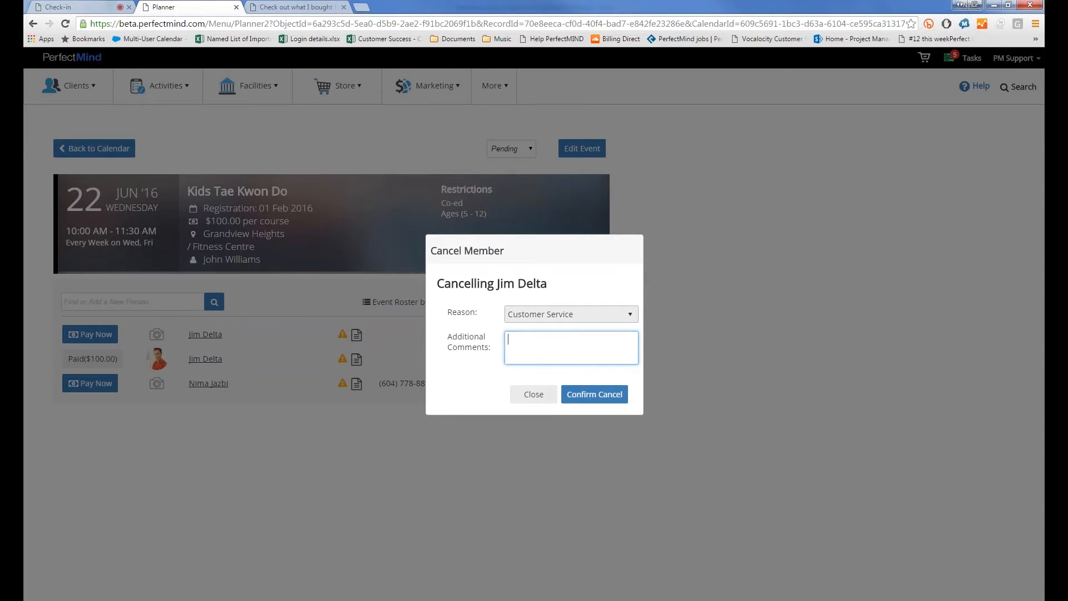
pyautogui.click(543, 315)
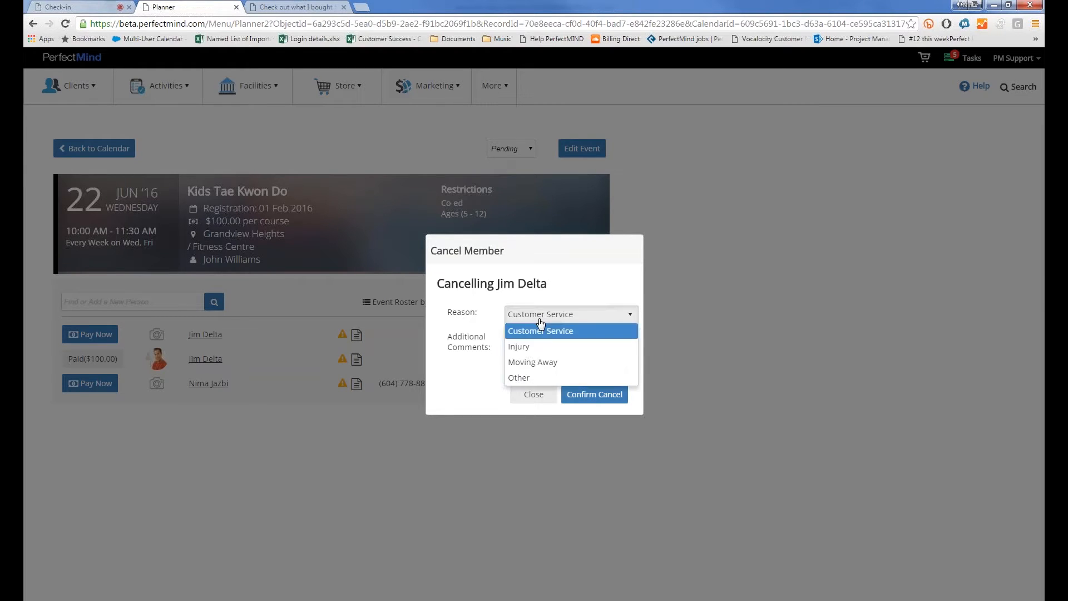
pyautogui.click(533, 348)
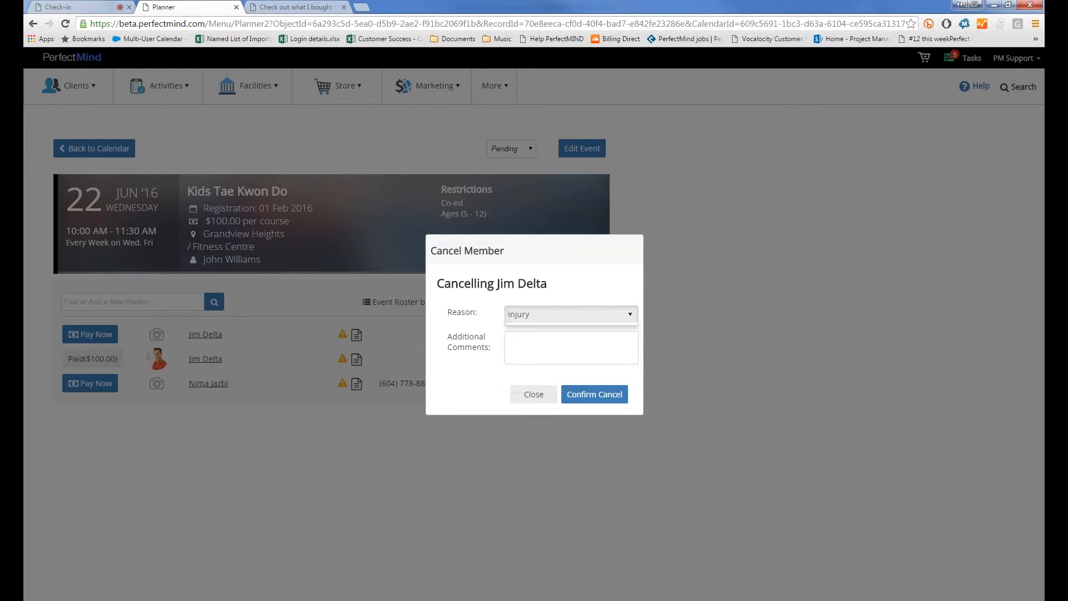
pyautogui.click(517, 340)
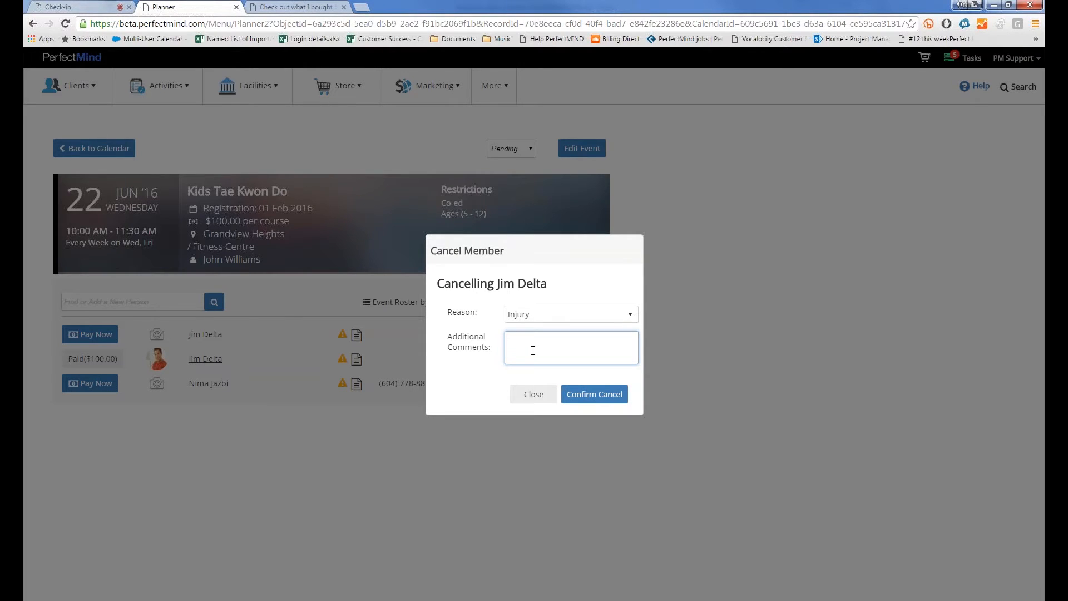
pyautogui.write('Injured Knee')
pyautogui.click(594, 394)
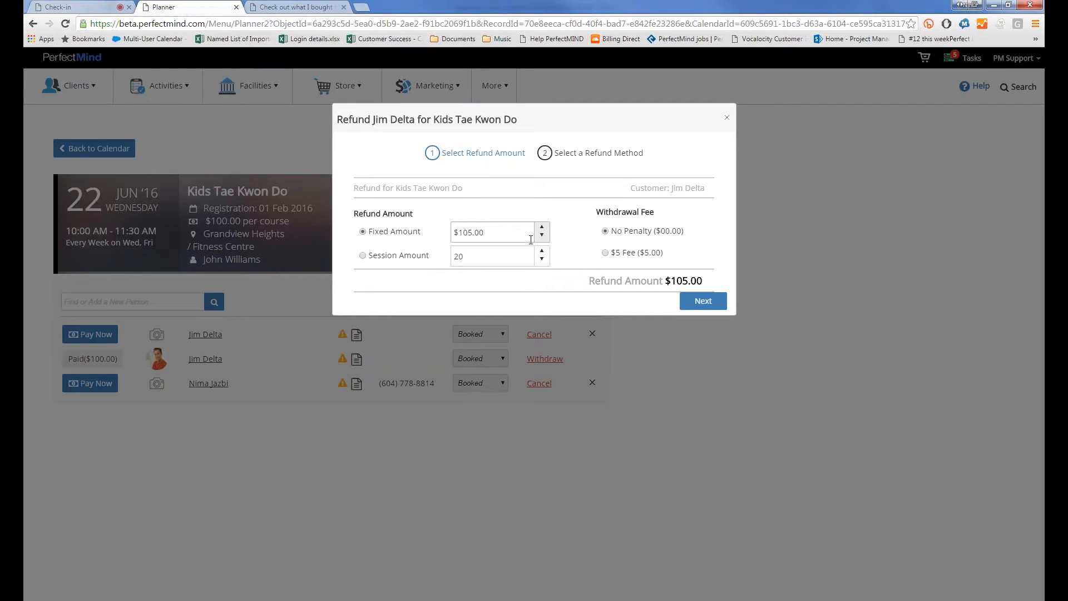
# Try a refund by session count, reducing it to 16 sessions, then revert to Fixed Amount
pyautogui.click(376, 260)
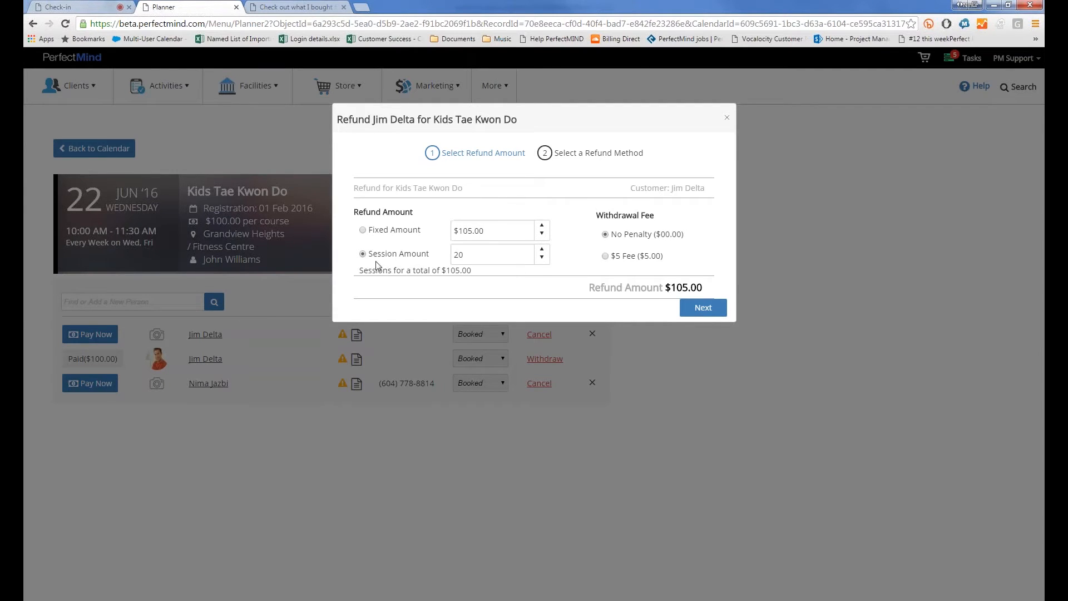
pyautogui.click(542, 257)
pyautogui.click(542, 258)
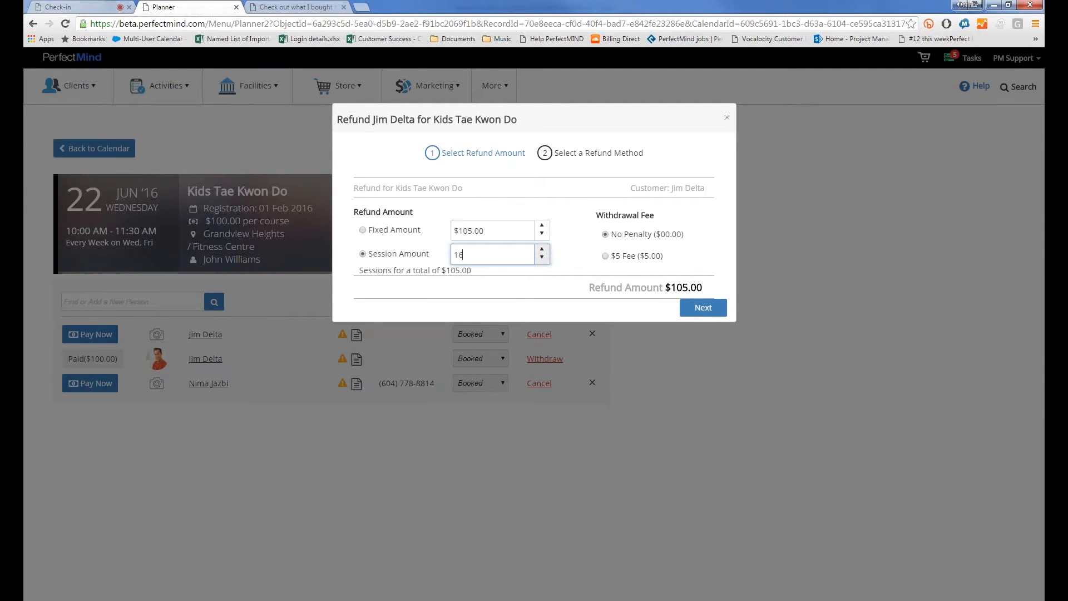
pyautogui.click(459, 281)
pyautogui.click(362, 231)
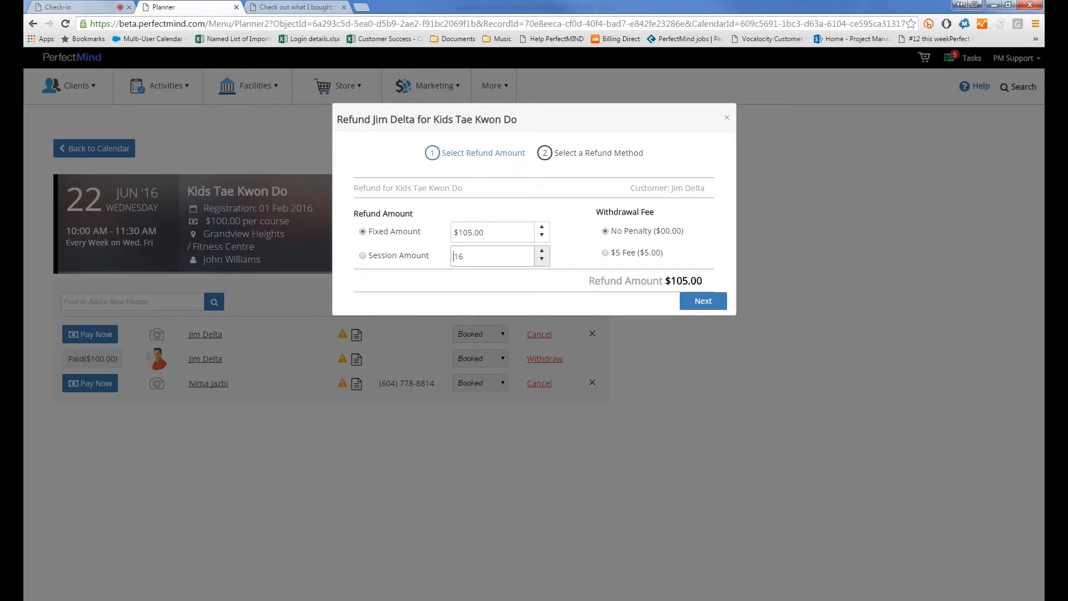
# After trying 18 sessions, keep the fixed $105.00 refund with a $5 withdrawal fee, leaving $100.00
pyautogui.click(454, 256)
pyautogui.write('18')
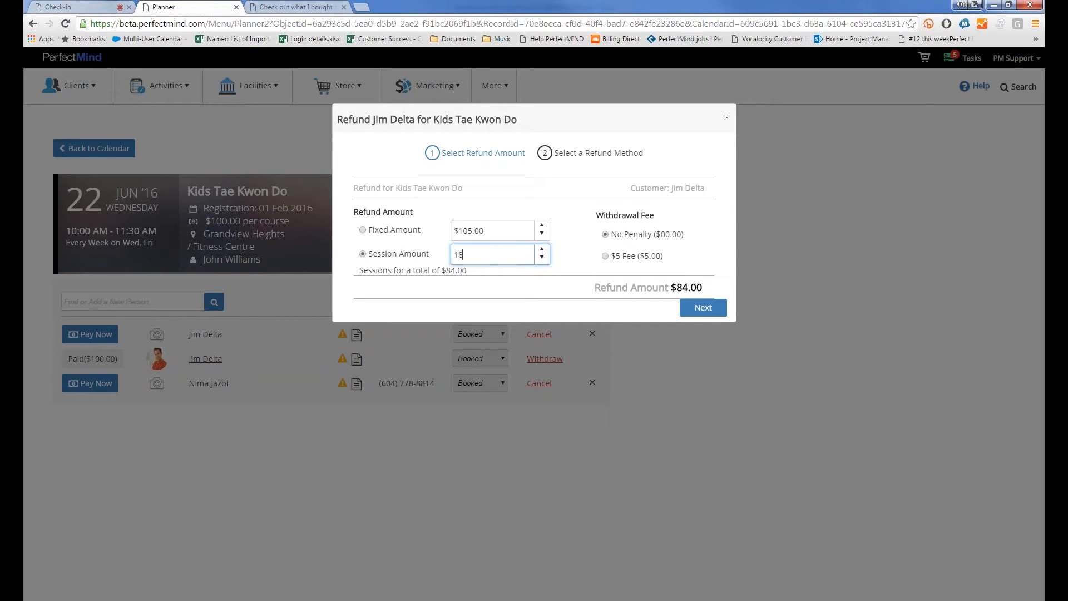
pyautogui.press('Tab')
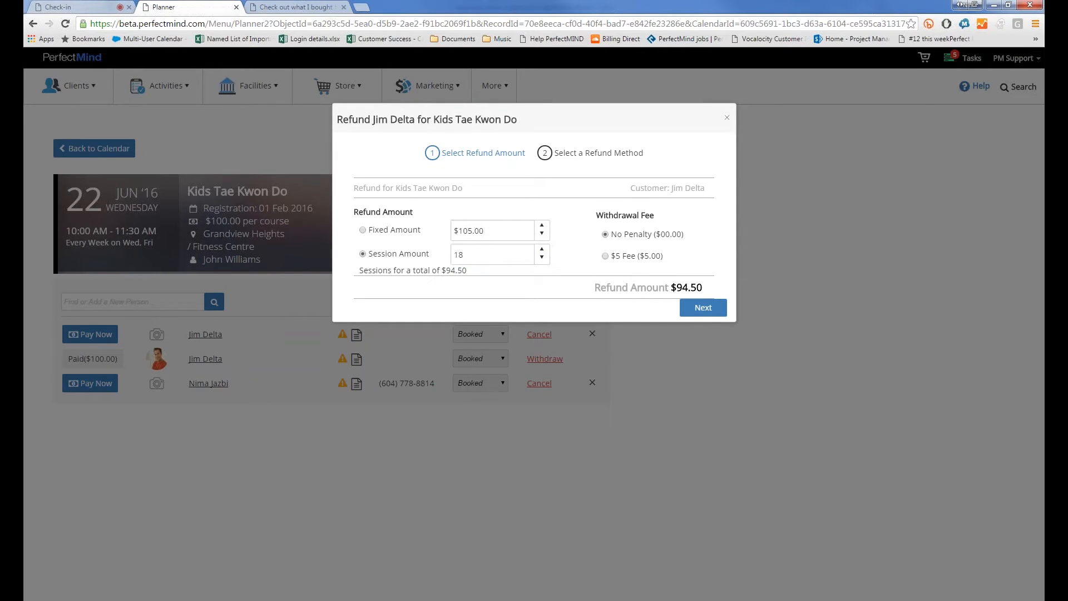
pyautogui.click(362, 230)
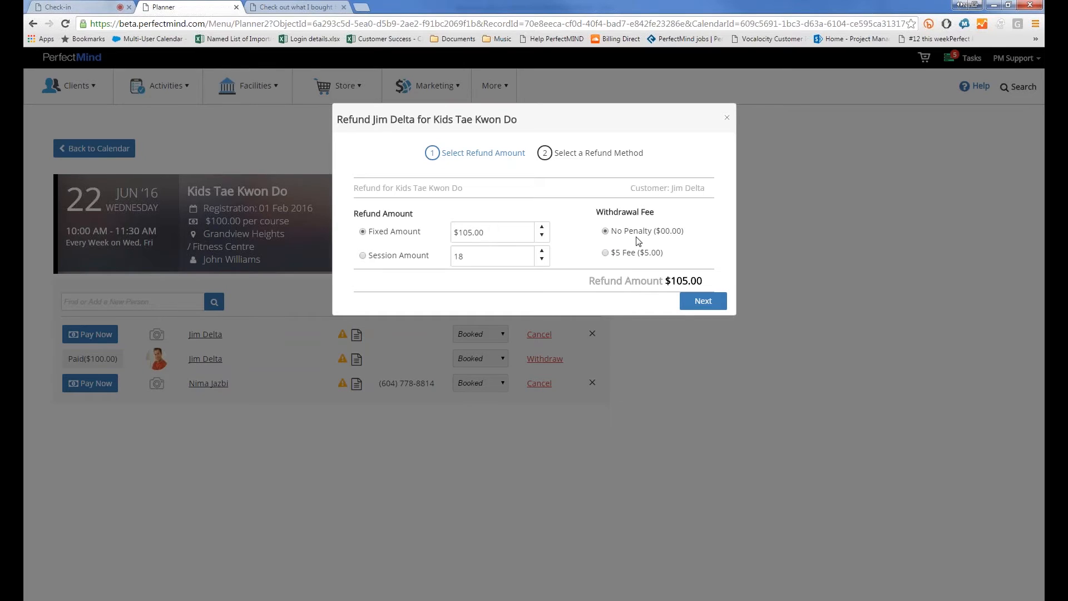
pyautogui.click(606, 254)
pyautogui.click(703, 300)
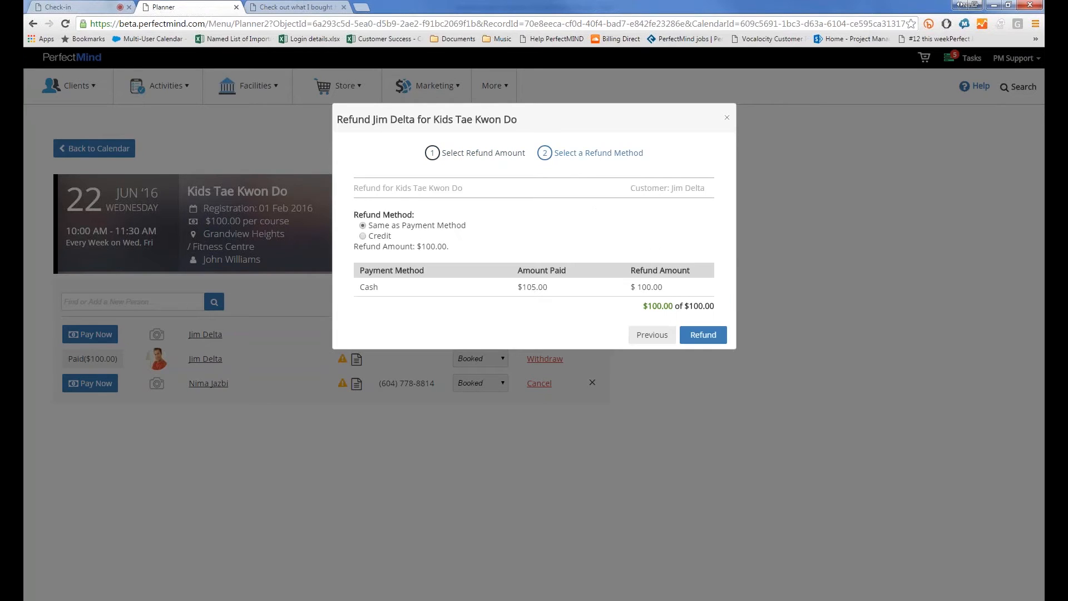
# Refund the $100.00 as account credit and close the success confirmation
pyautogui.click(363, 236)
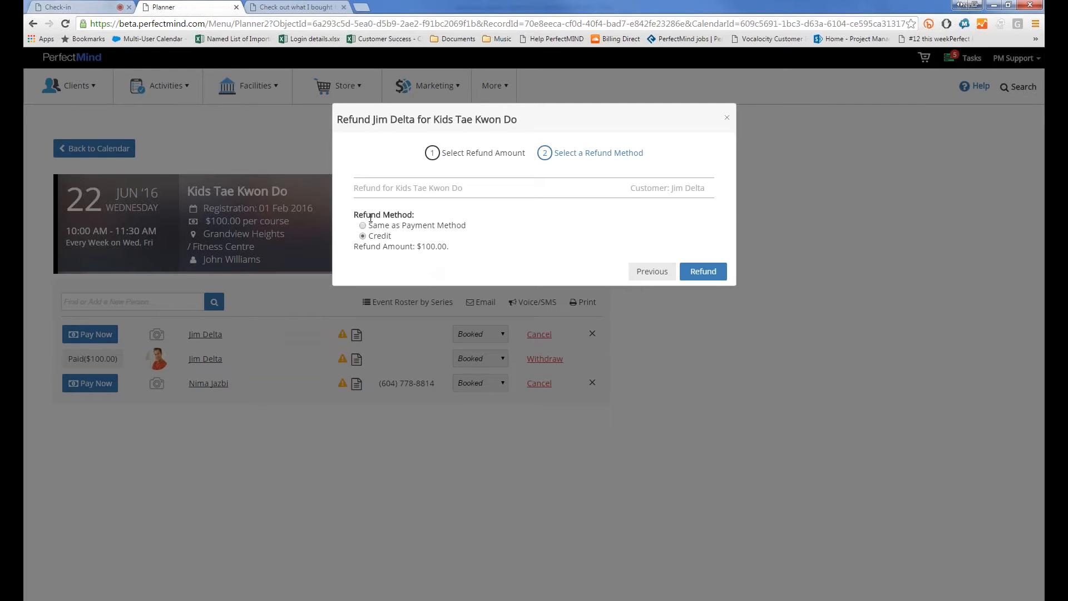
pyautogui.click(704, 272)
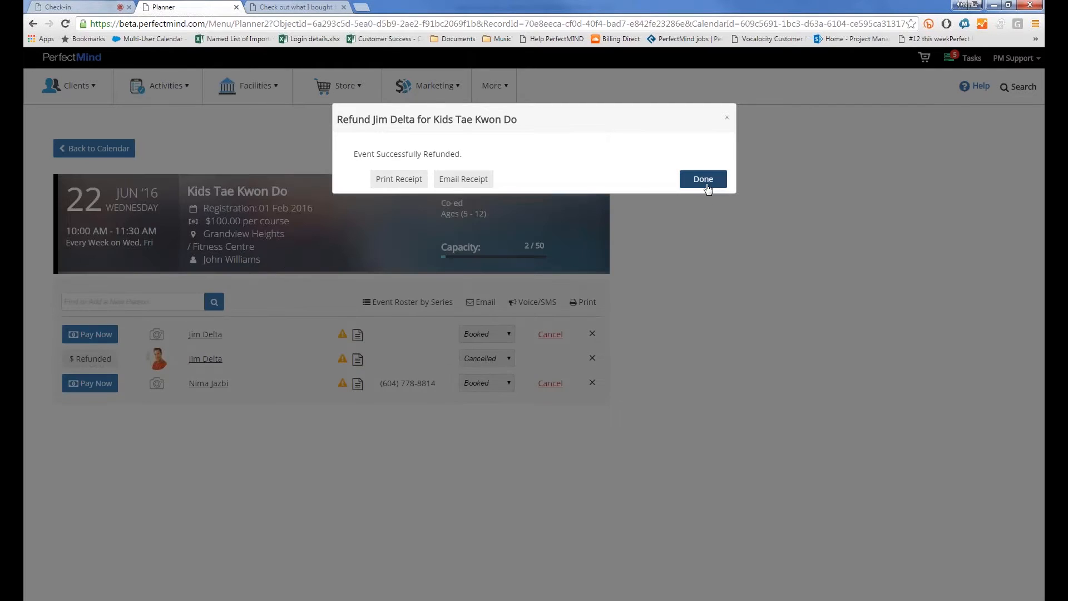
pyautogui.click(706, 186)
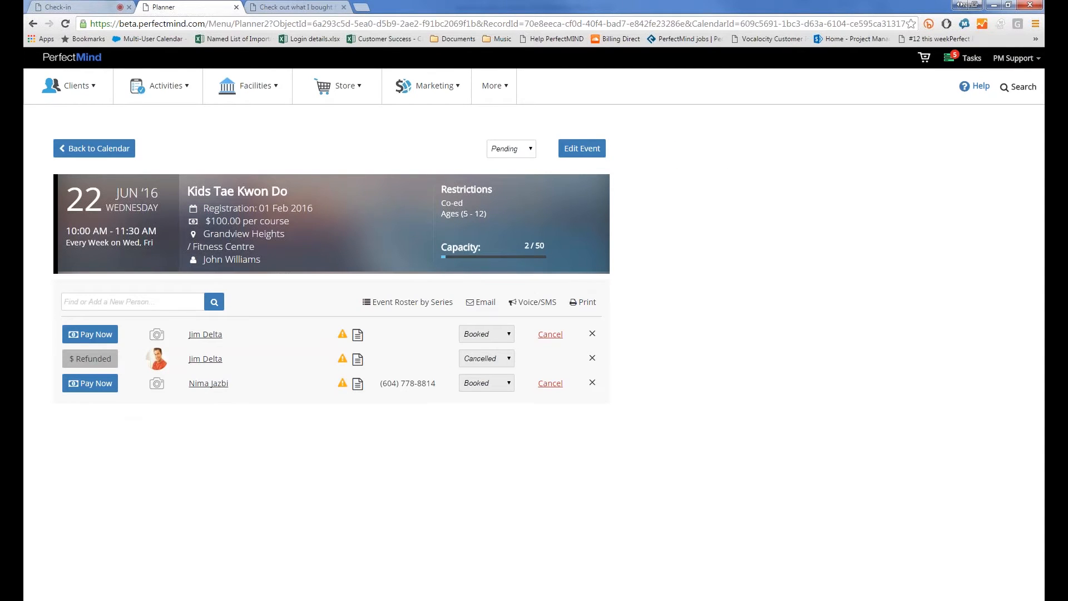
# Re-add the withdrawn member by name, dismiss the uniform notice, and start their payment
pyautogui.click(151, 305)
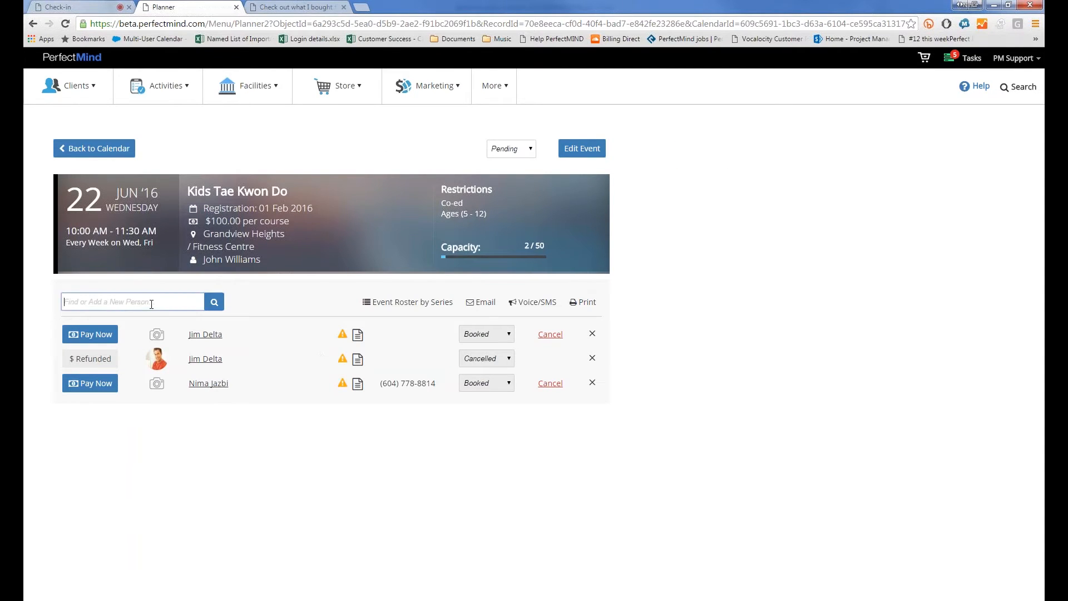
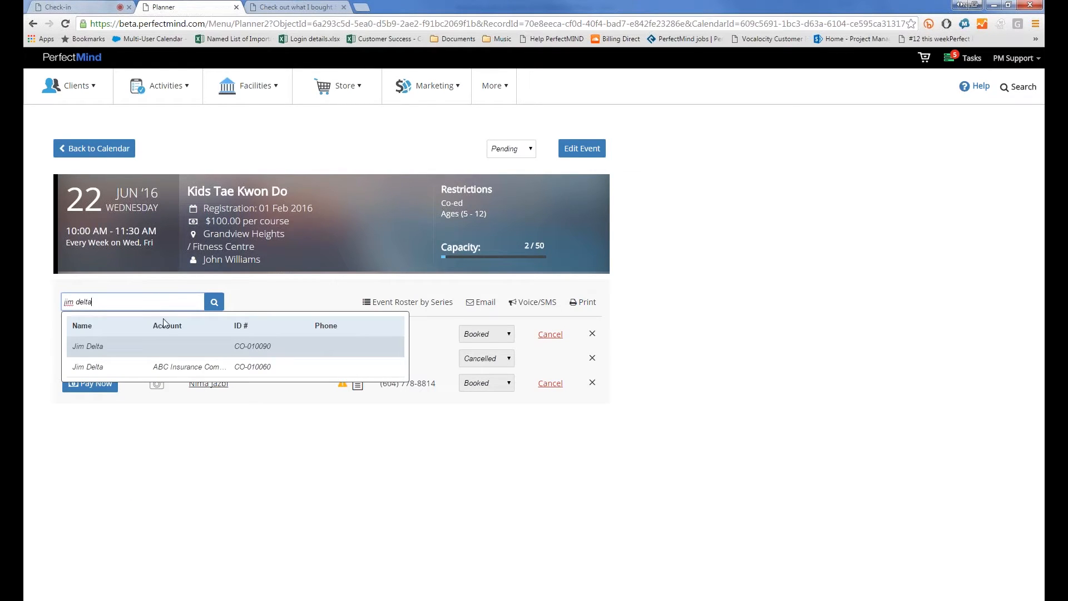
pyautogui.click(151, 370)
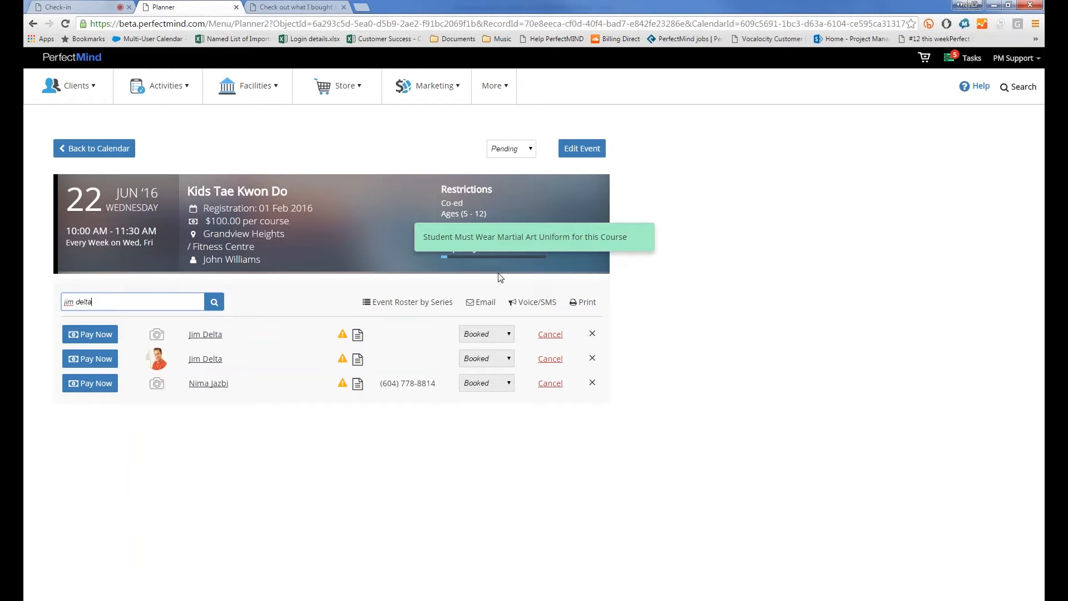
pyautogui.click(620, 247)
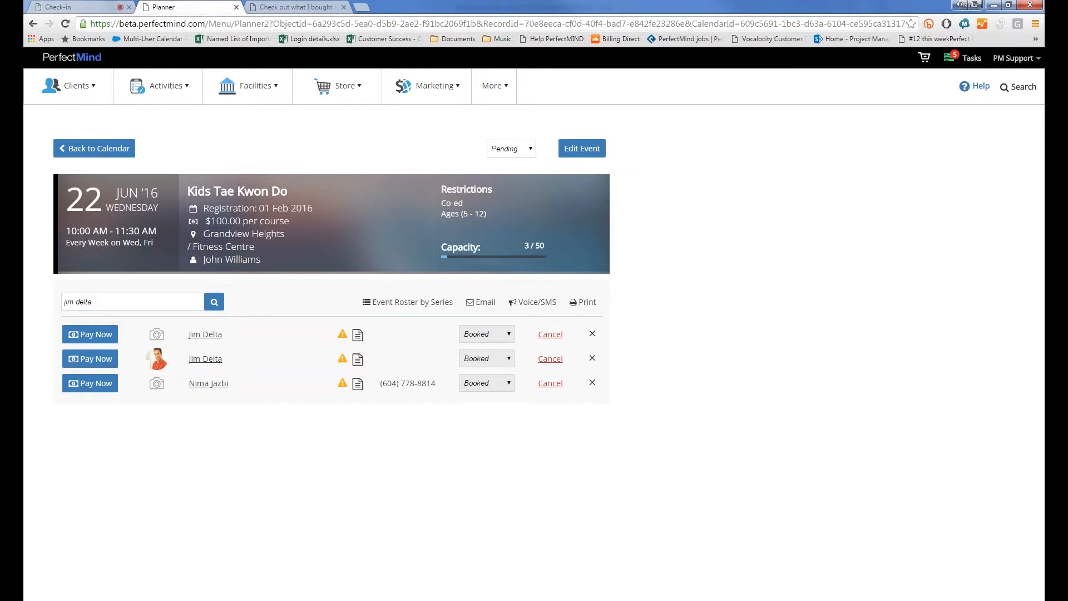
pyautogui.click(93, 360)
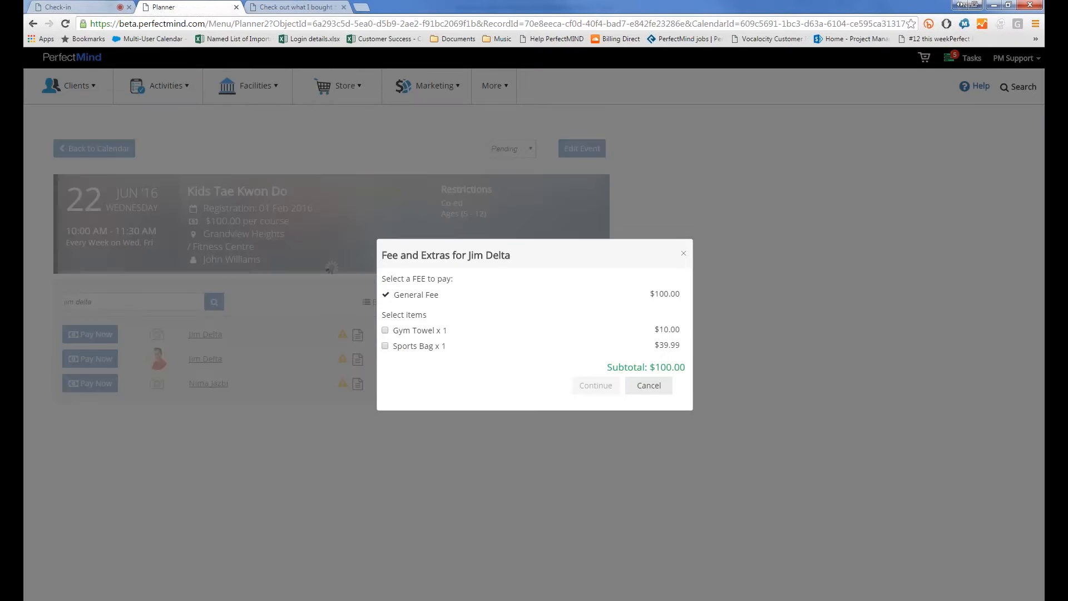
# Pay the General Fee with the $100.00 account credit plus the remaining $5.00 in cash
pyautogui.click(595, 385)
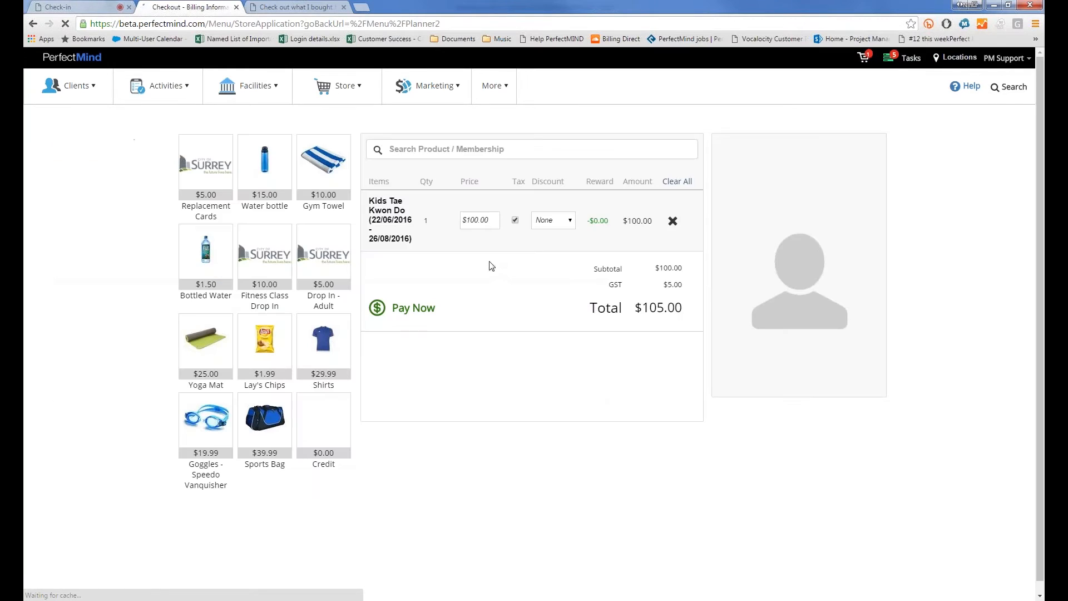
pyautogui.click(771, 247)
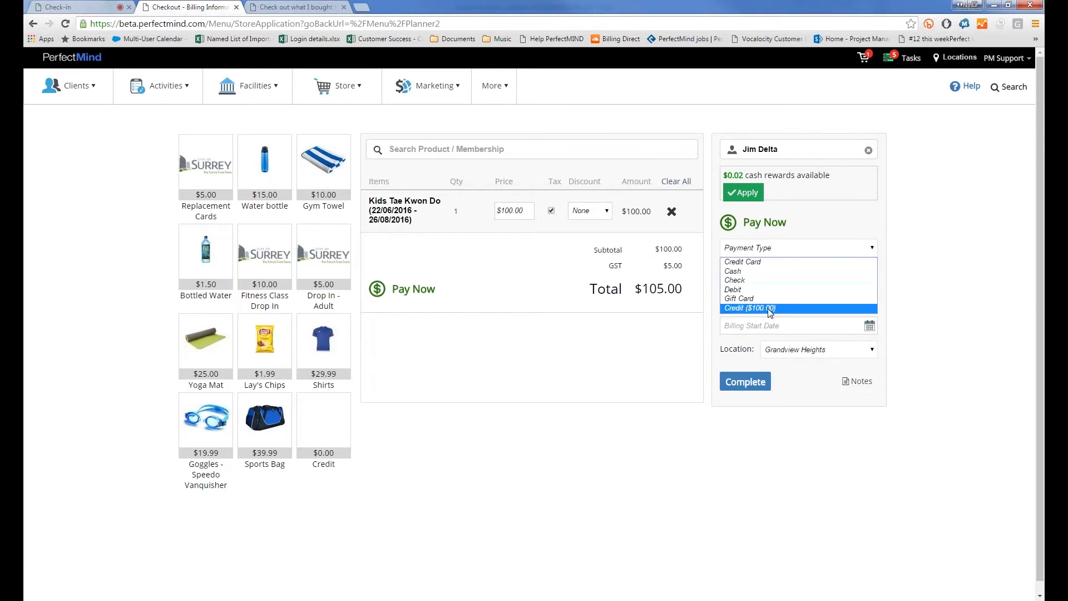
pyautogui.click(770, 308)
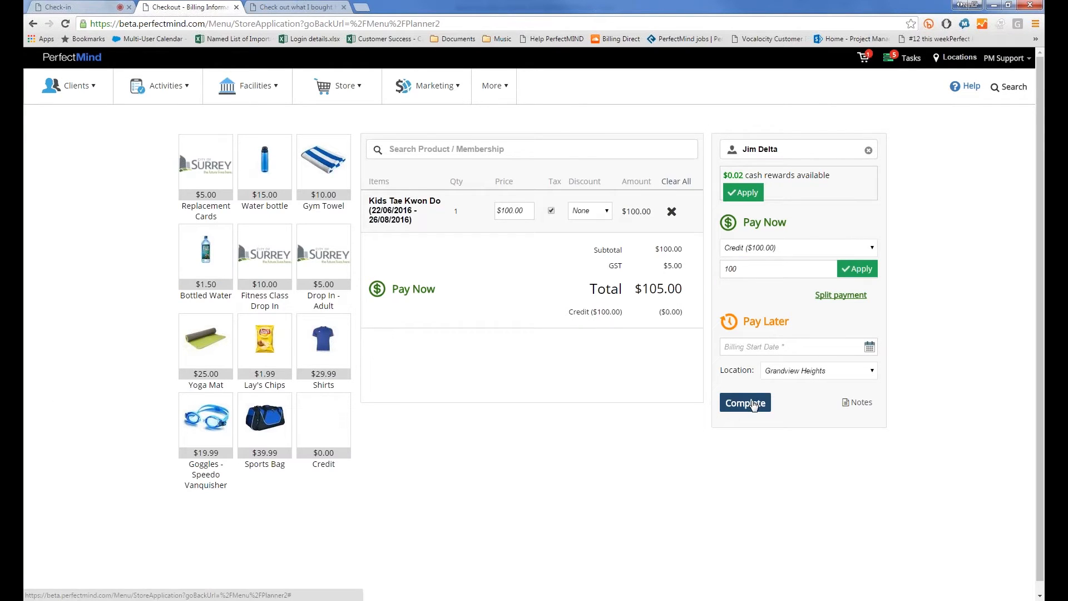
pyautogui.click(857, 269)
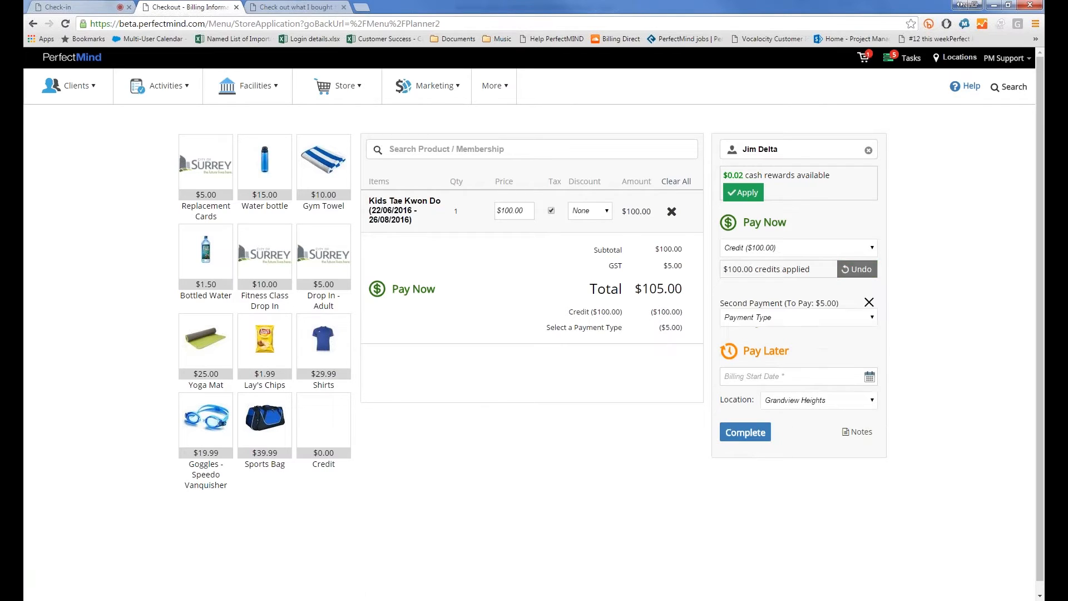
pyautogui.click(796, 320)
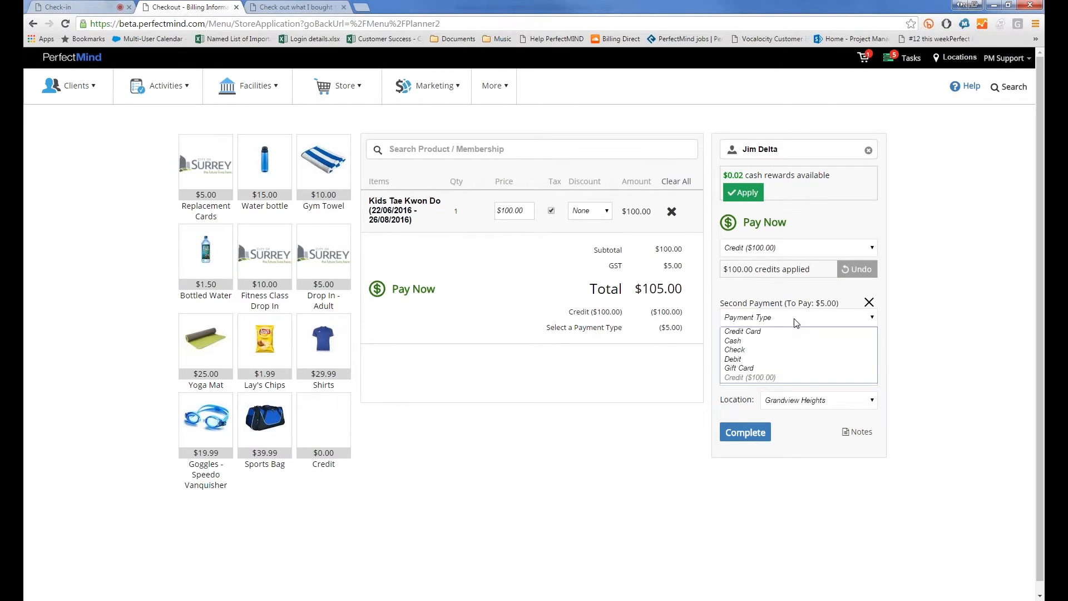
pyautogui.click(788, 340)
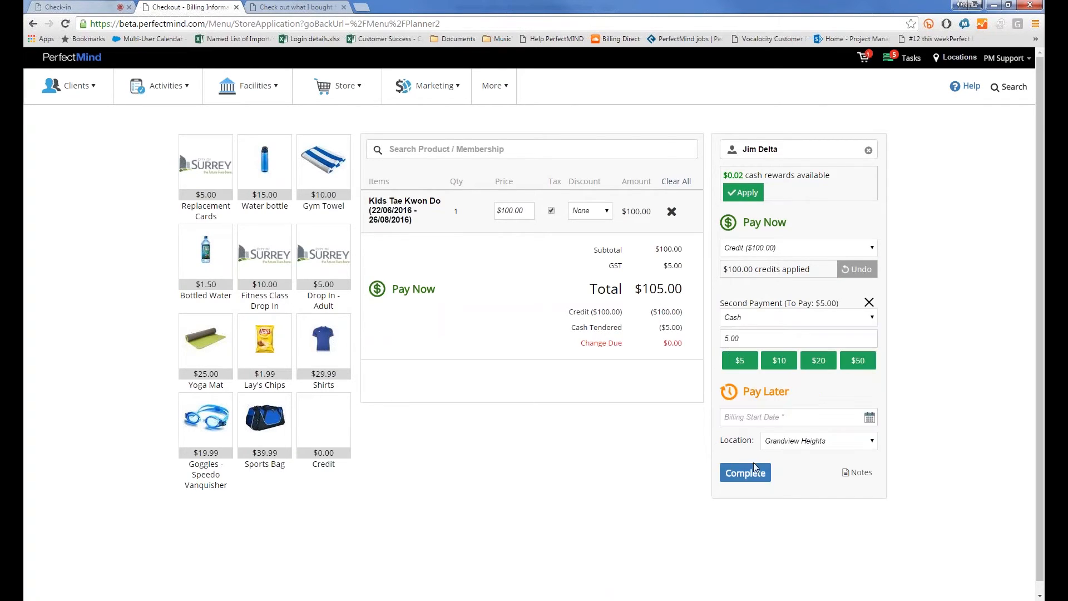
pyautogui.click(755, 469)
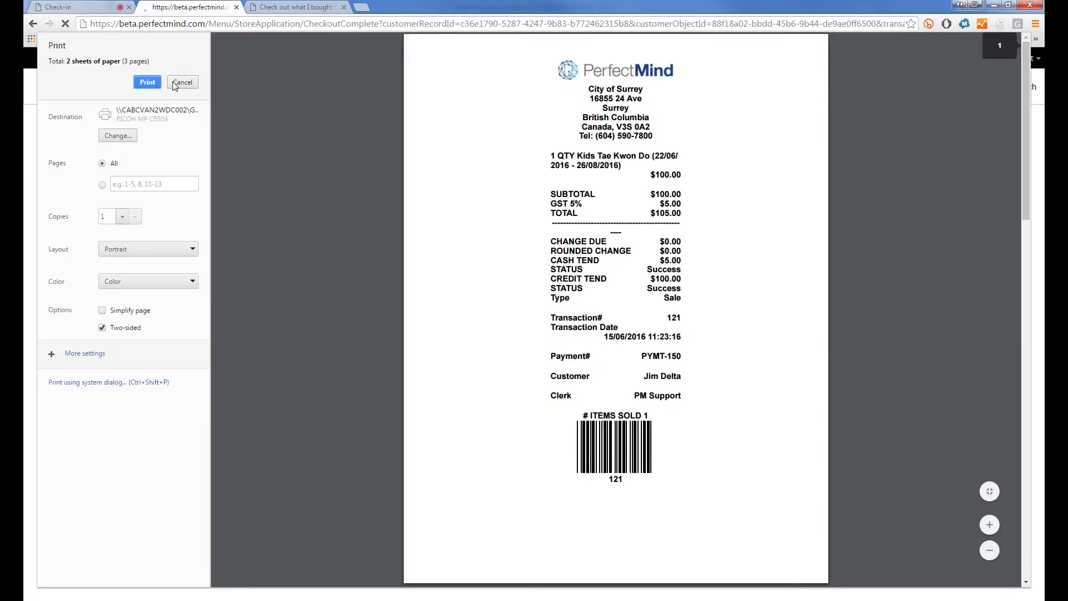
# Close the receipt print preview and go back from the event page to the Martial Arts calendar
pyautogui.click(179, 83)
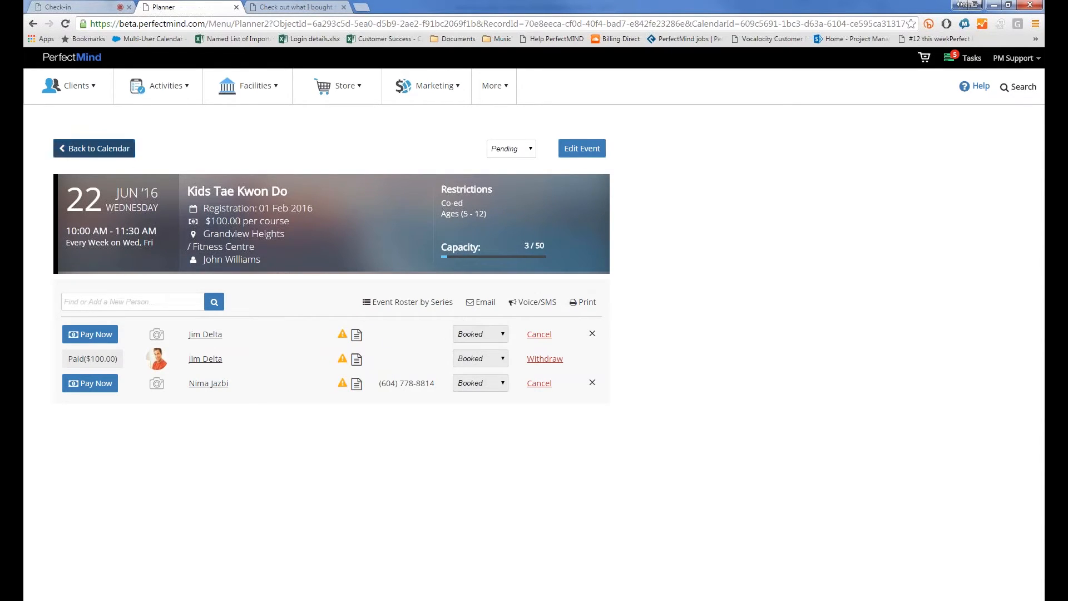
pyautogui.click(124, 151)
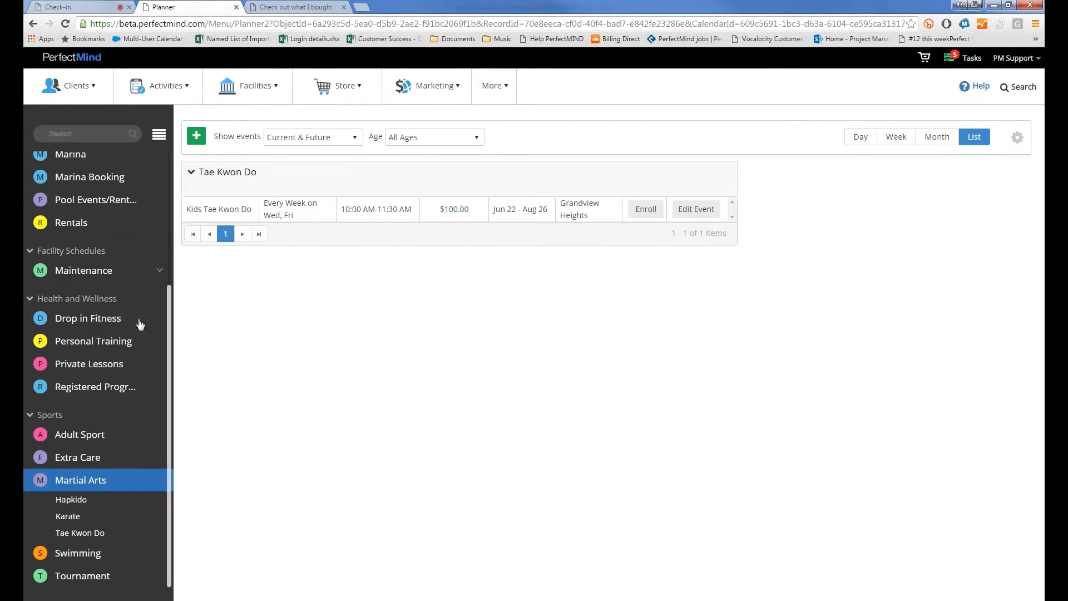
# In the Martial Arts Calendar Settings, change Time Scale from 30 to 15 and save
pyautogui.click(160, 480)
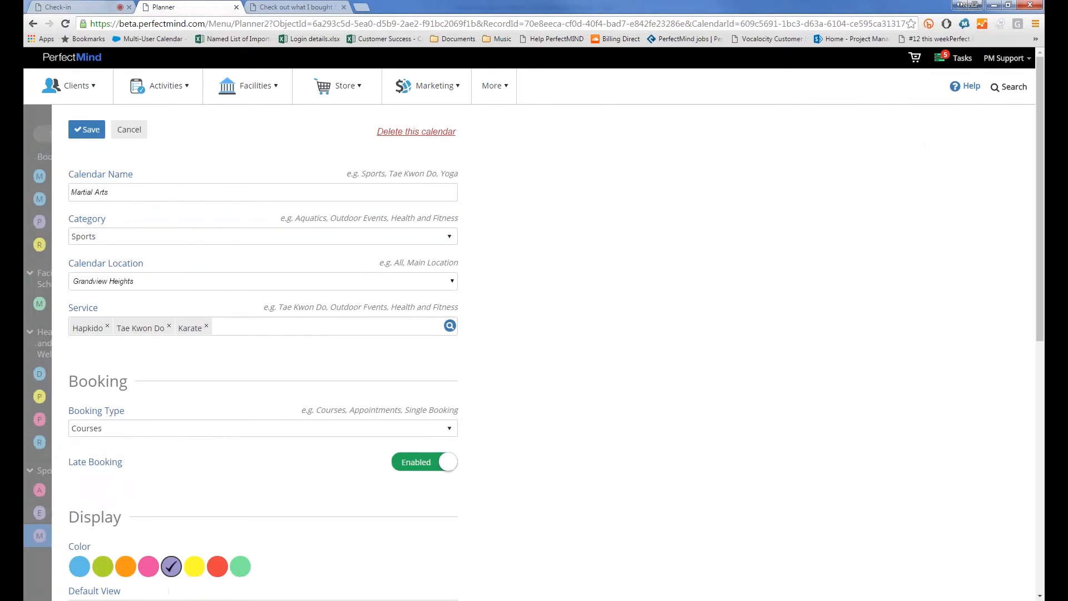
pyautogui.scroll(-6, 68, 316)
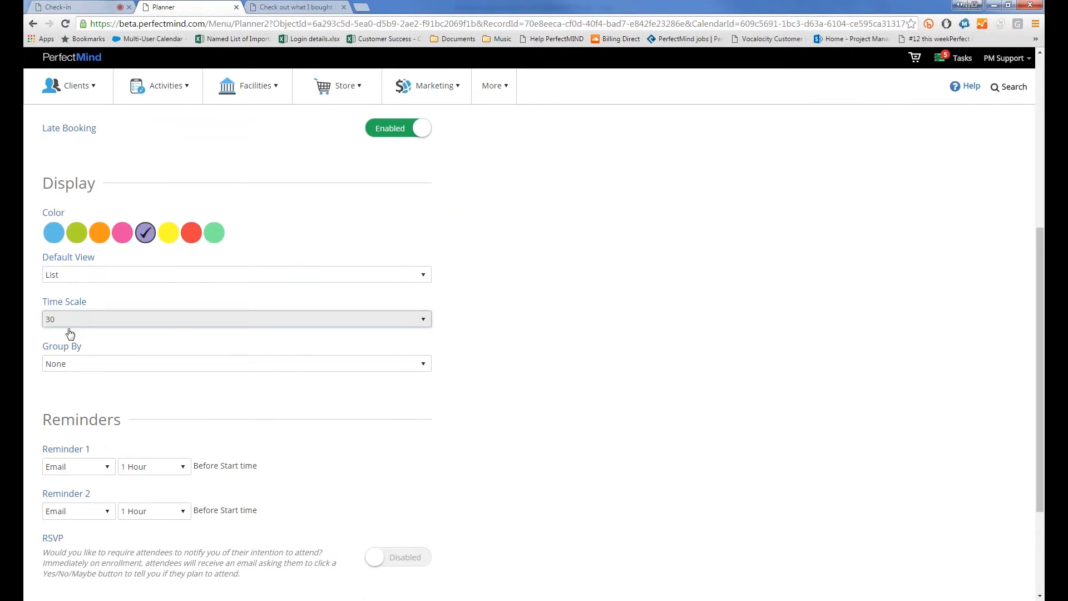
pyautogui.click(68, 319)
pyautogui.click(110, 333)
pyautogui.scroll(6, 109, 333)
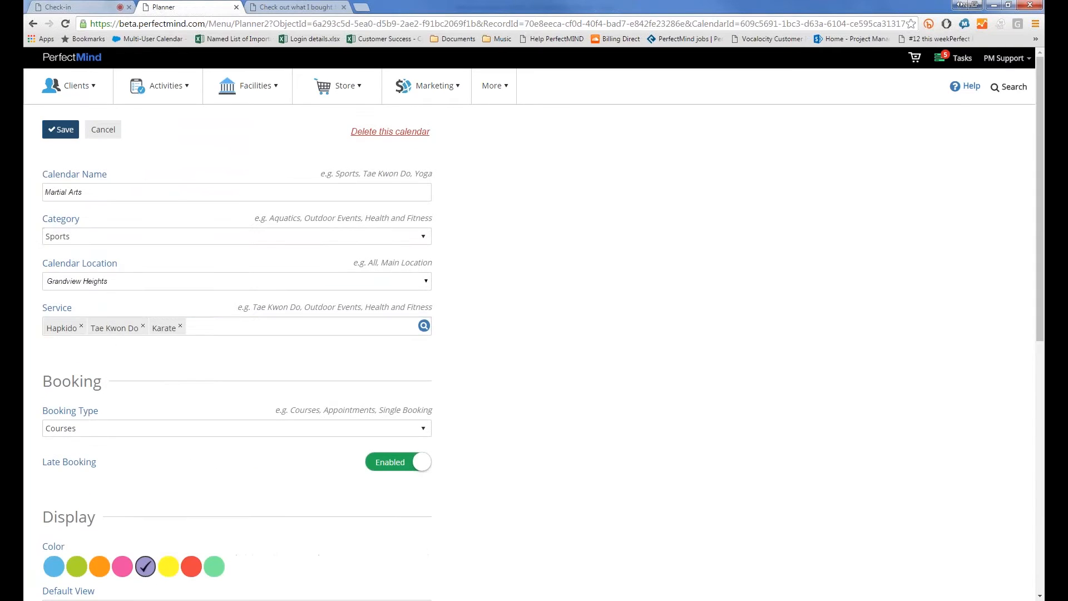
pyautogui.click(62, 130)
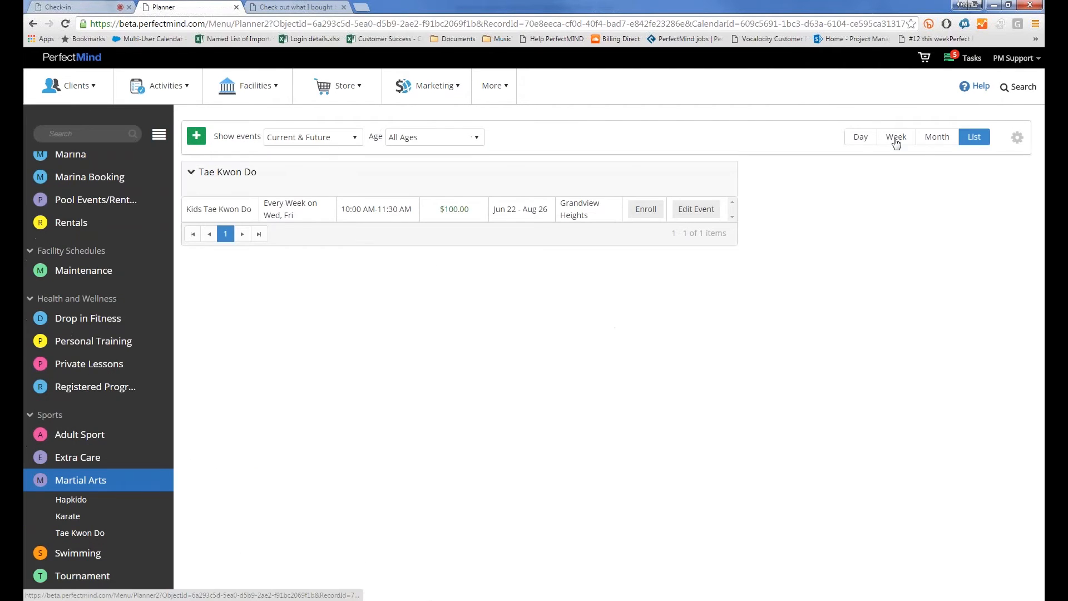
# Switch to Week view and preview new-event popups on Tuesday, Wednesday and Thursday, closing each
pyautogui.click(894, 138)
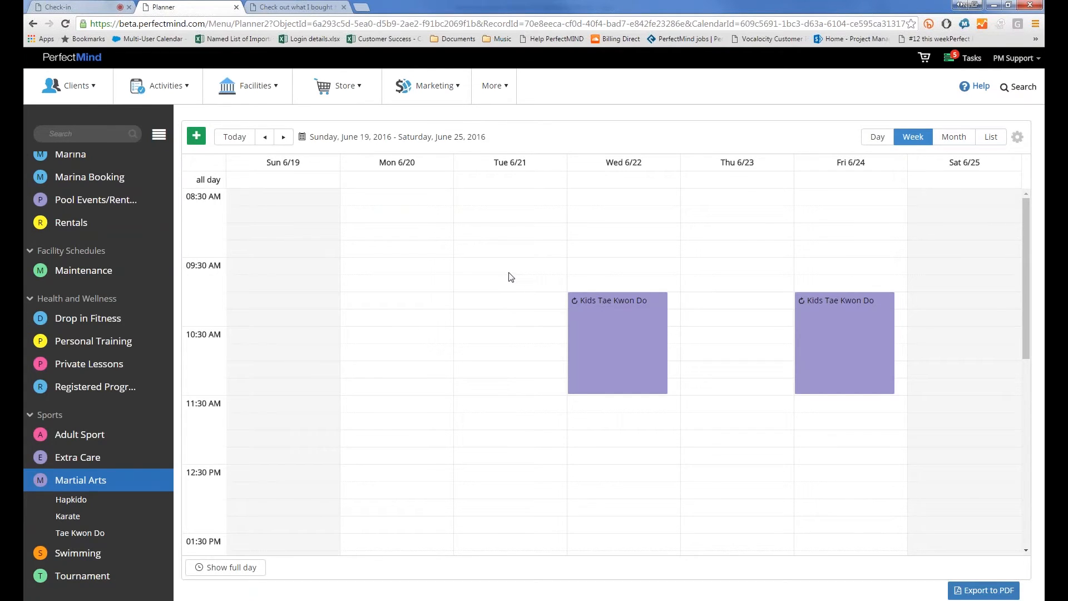
pyautogui.click(511, 274)
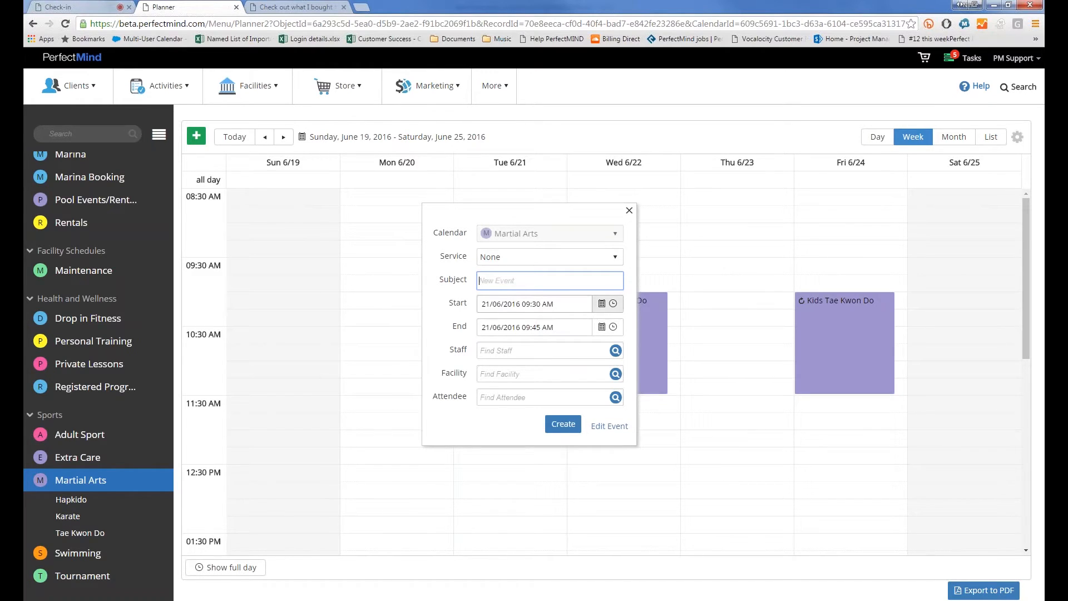
pyautogui.click(629, 211)
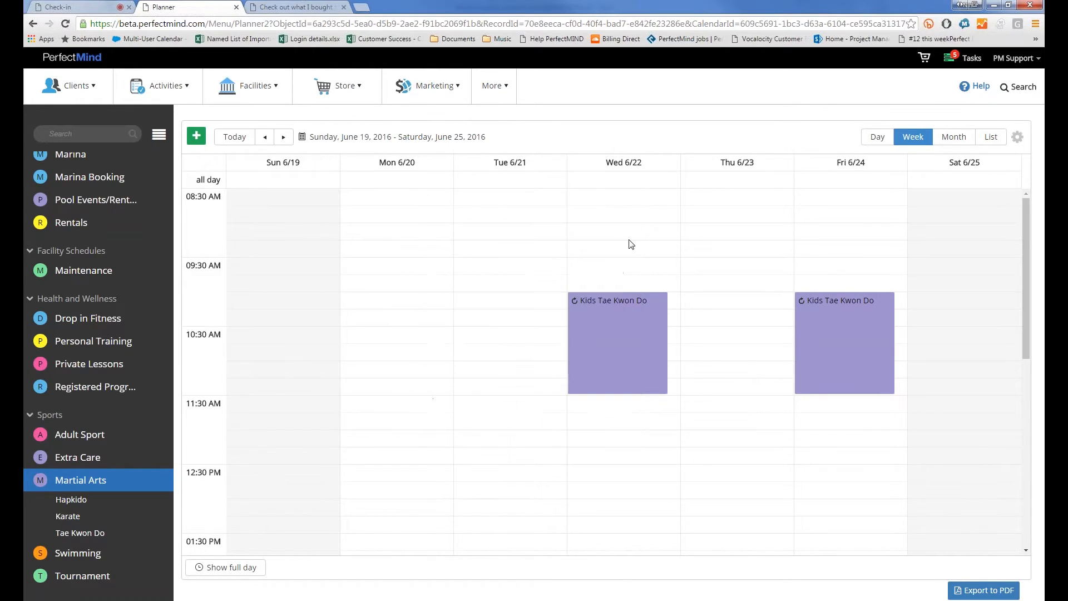
pyautogui.click(629, 243)
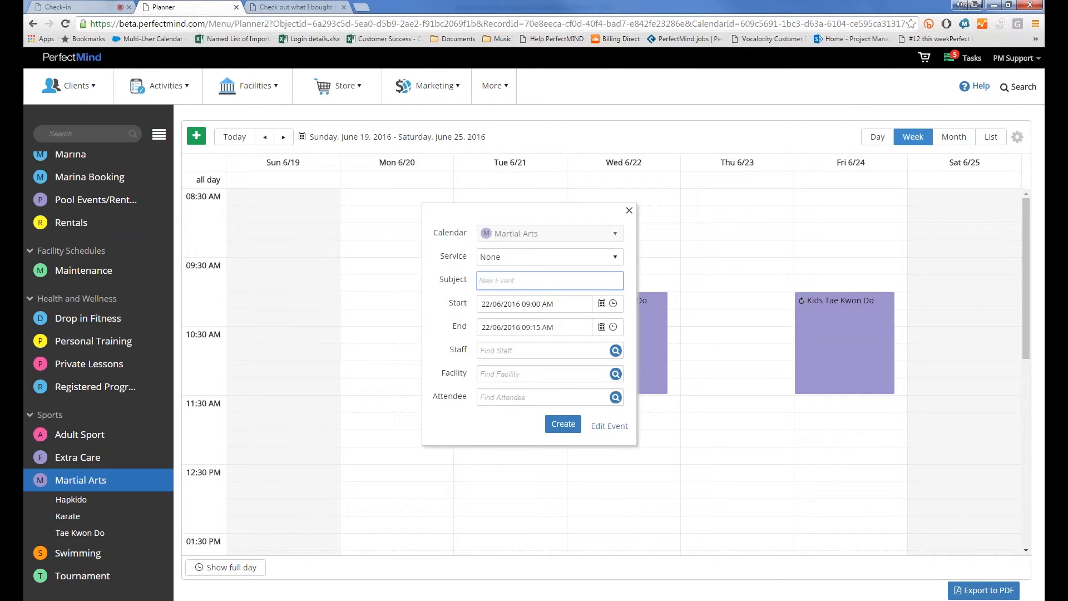
pyautogui.click(633, 214)
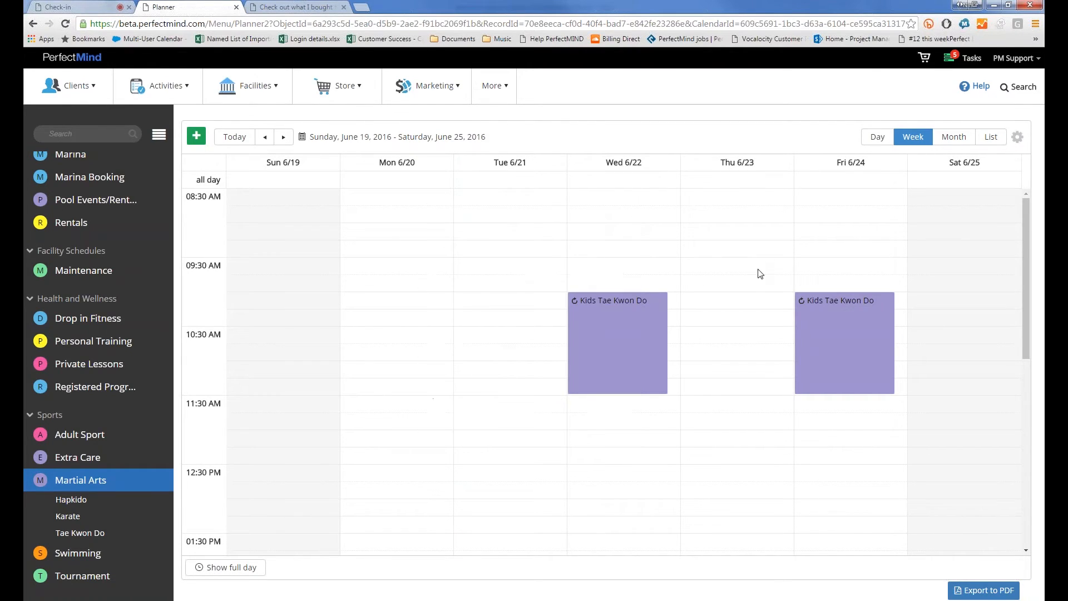
pyautogui.click(753, 268)
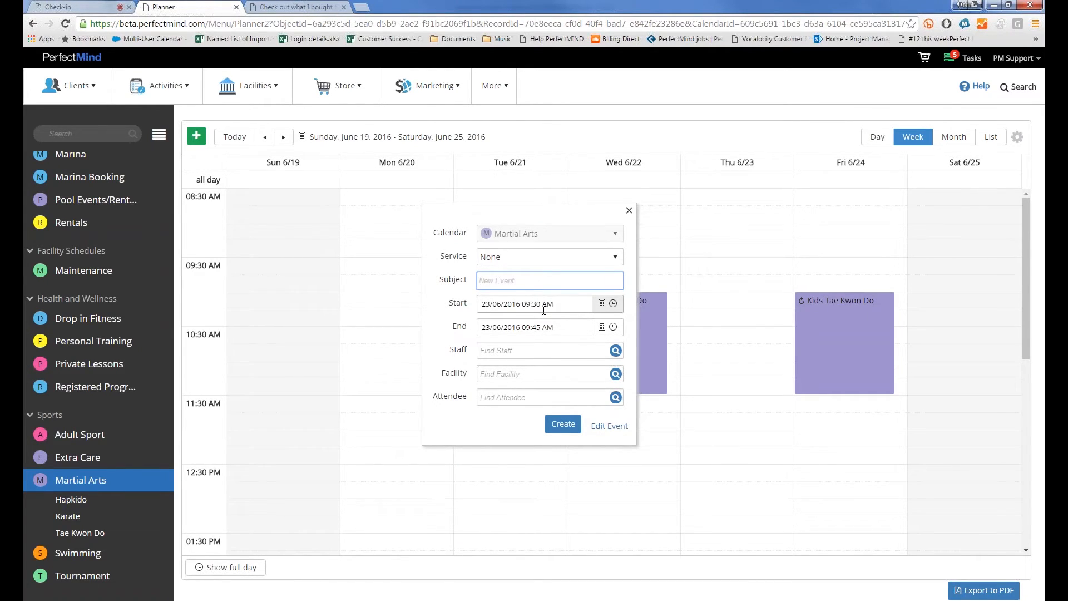
pyautogui.click(629, 211)
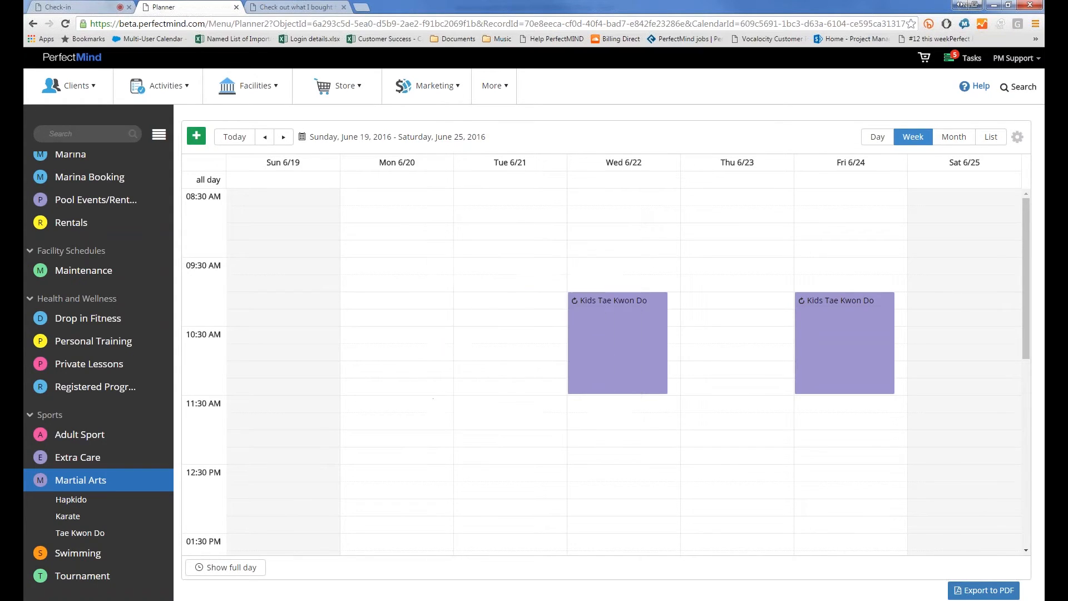
# Open Wednesday's Kids Tae Kwon Do, edit the full series, and show its Booking tab
pyautogui.click(586, 316)
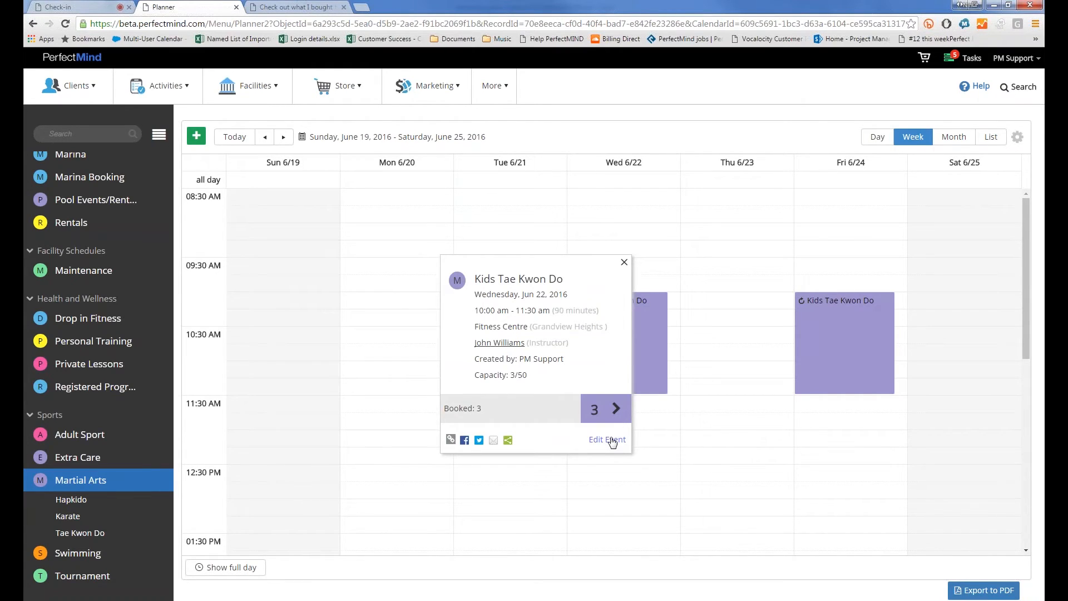
pyautogui.click(608, 439)
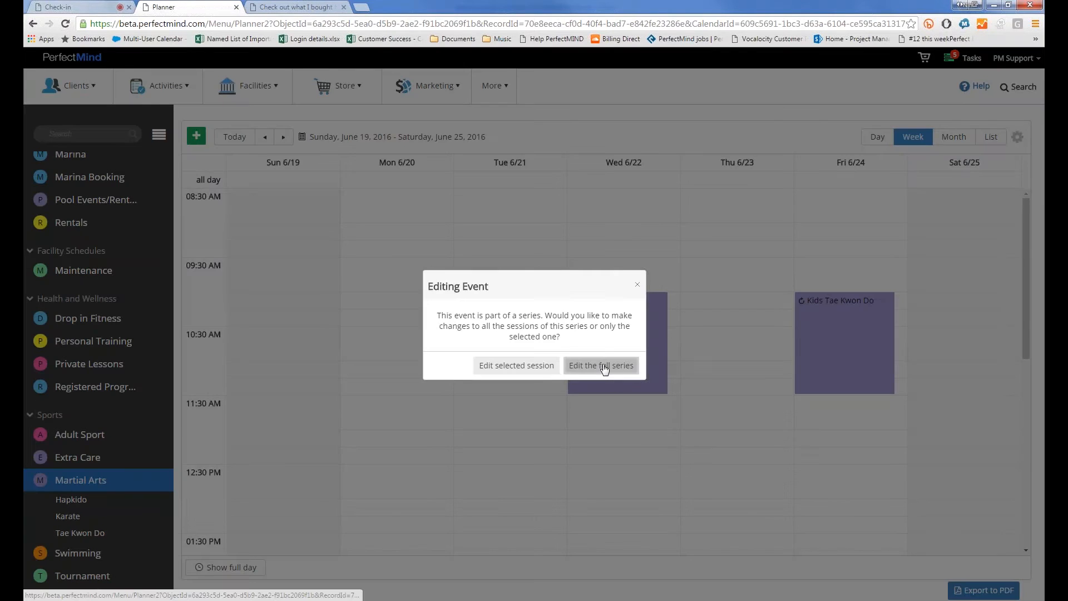
pyautogui.click(607, 366)
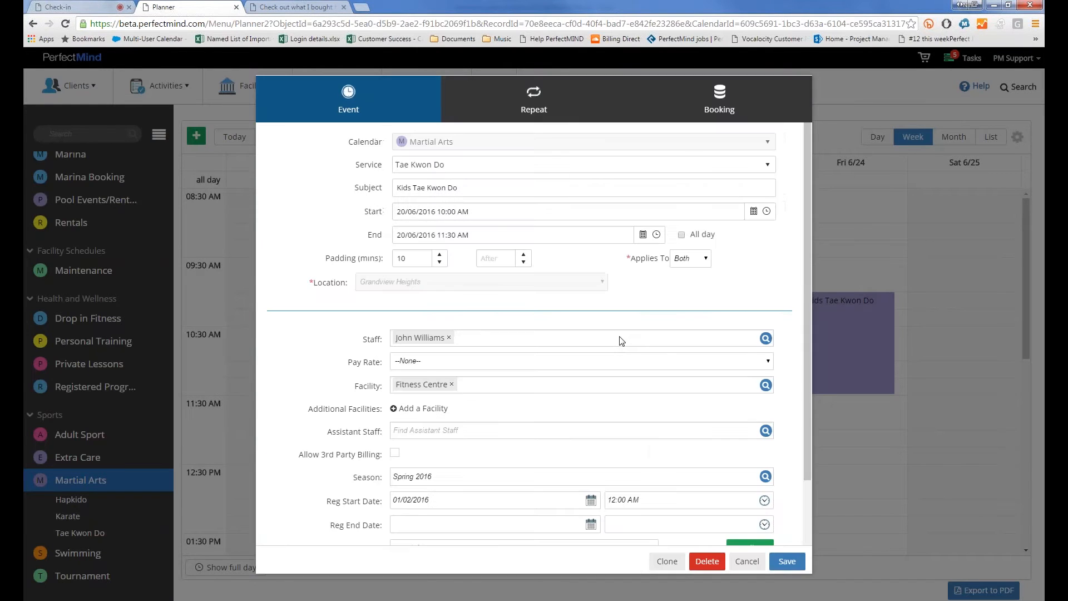
pyautogui.click(688, 111)
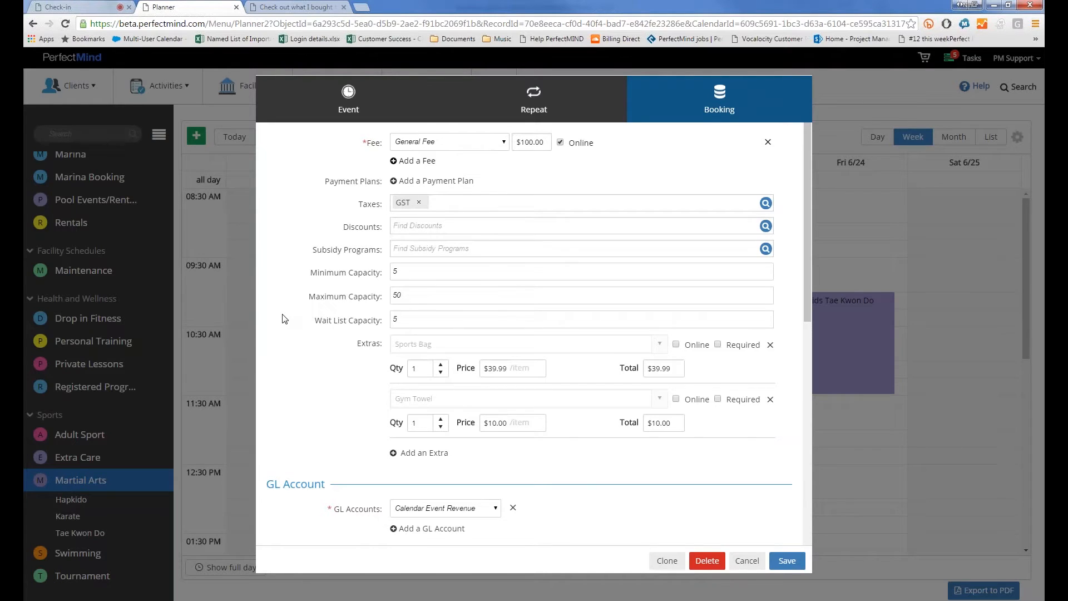
# Mark the Sports Bag extra as Required and add a new empty extra row
pyautogui.click(718, 345)
pyautogui.click(411, 453)
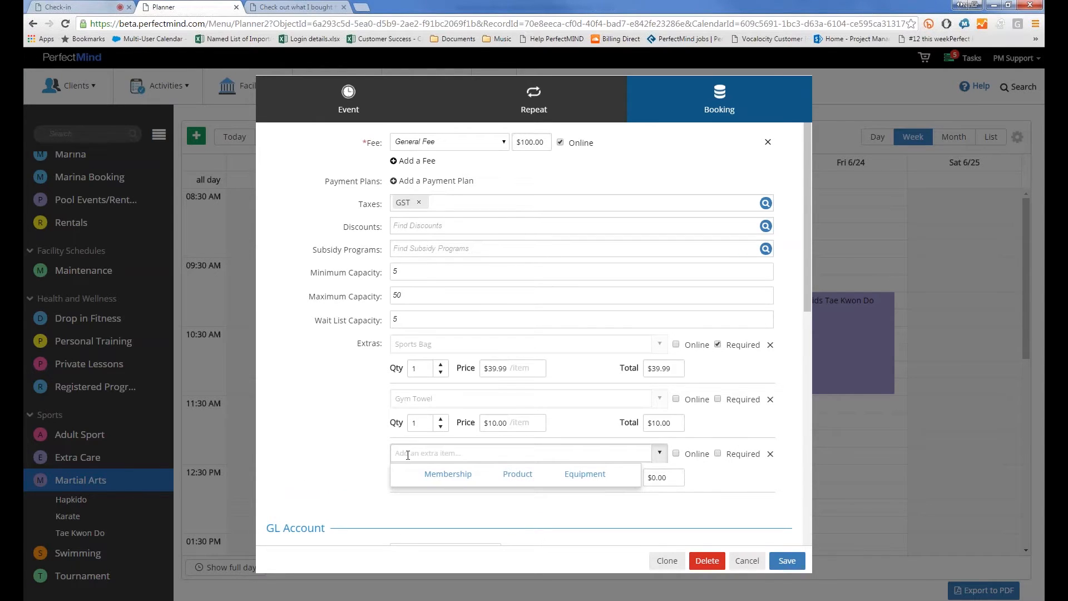
# Browse the Product and Membership item lists, then pick Projector from Equipment as the new extra
pyautogui.click(511, 479)
pyautogui.click(445, 474)
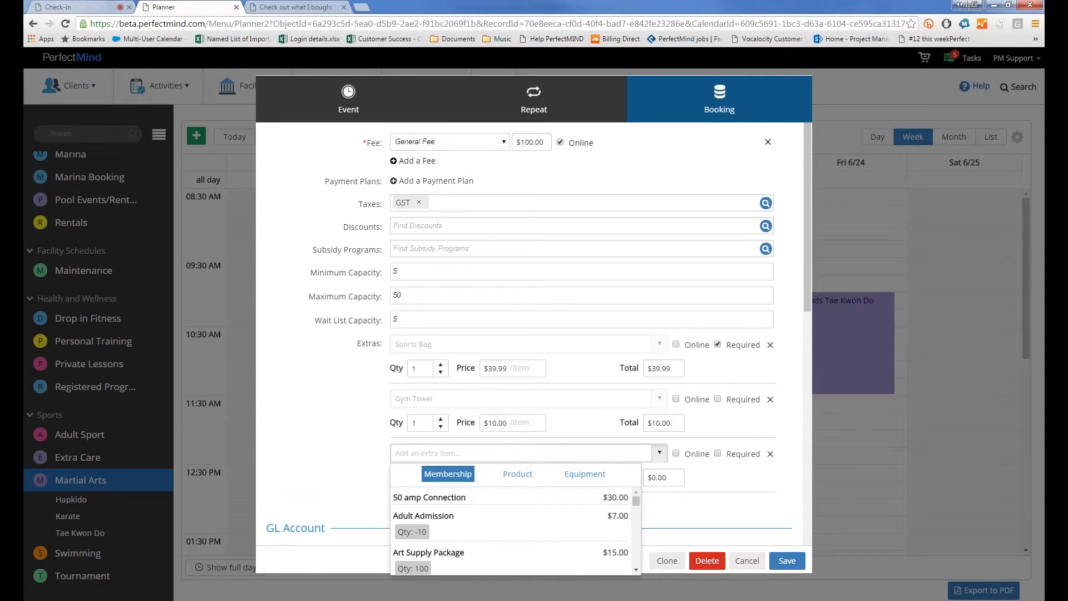
pyautogui.scroll(-8, 467, 538)
pyautogui.scroll(8, 467, 537)
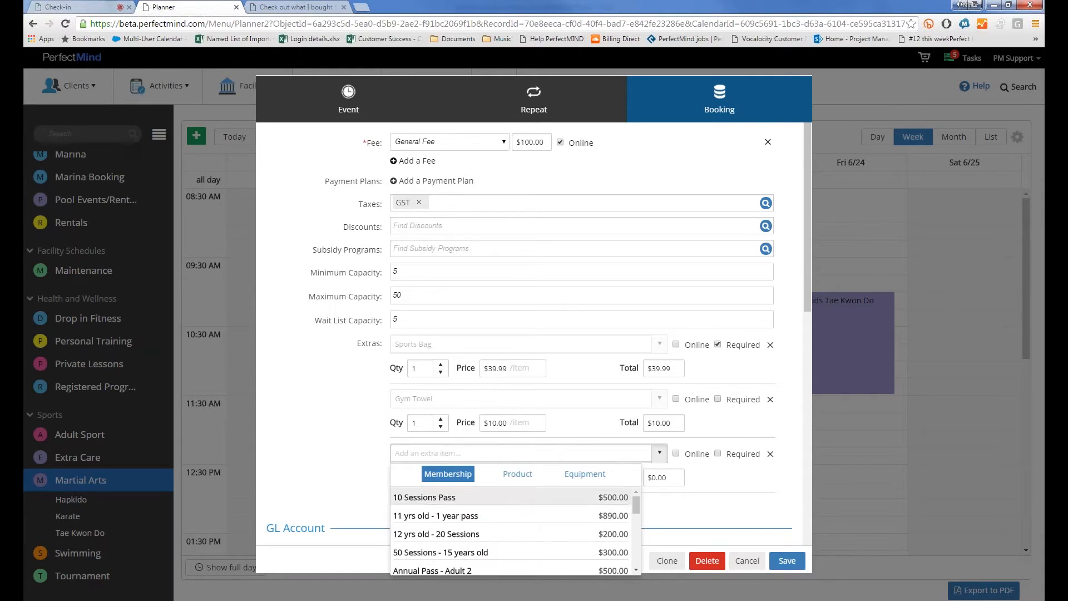
pyautogui.click(518, 476)
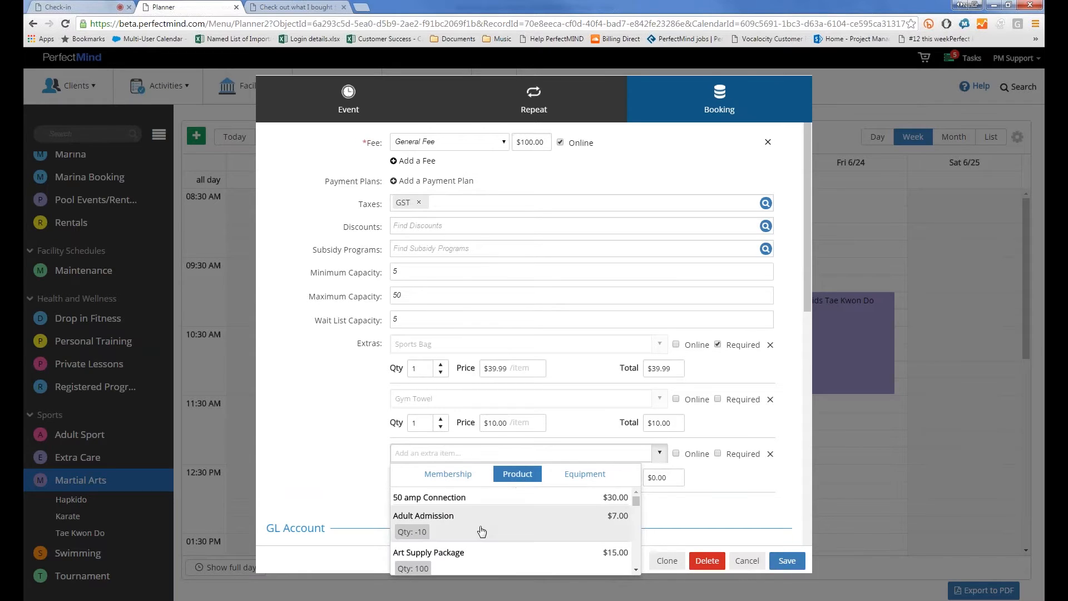
pyautogui.scroll(-10, 480, 528)
pyautogui.scroll(-3, 481, 528)
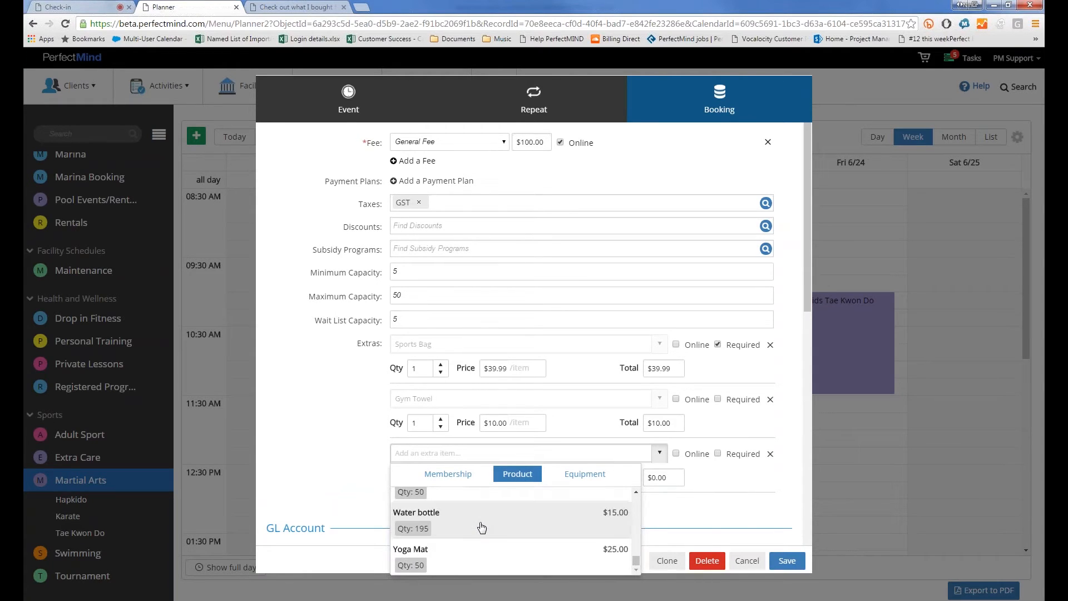
pyautogui.scroll(3, 479, 526)
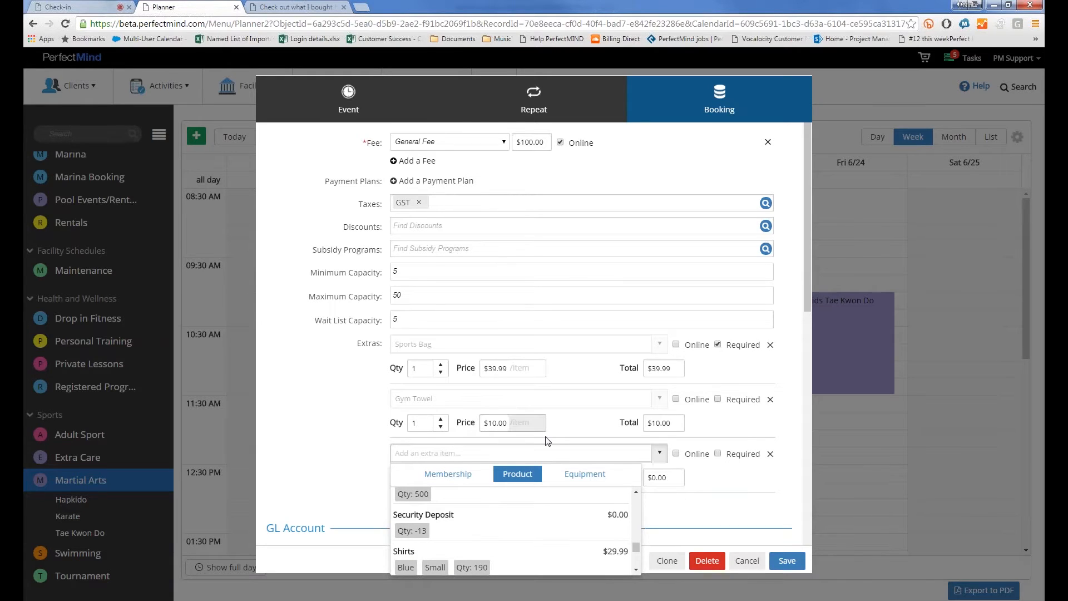
pyautogui.click(580, 472)
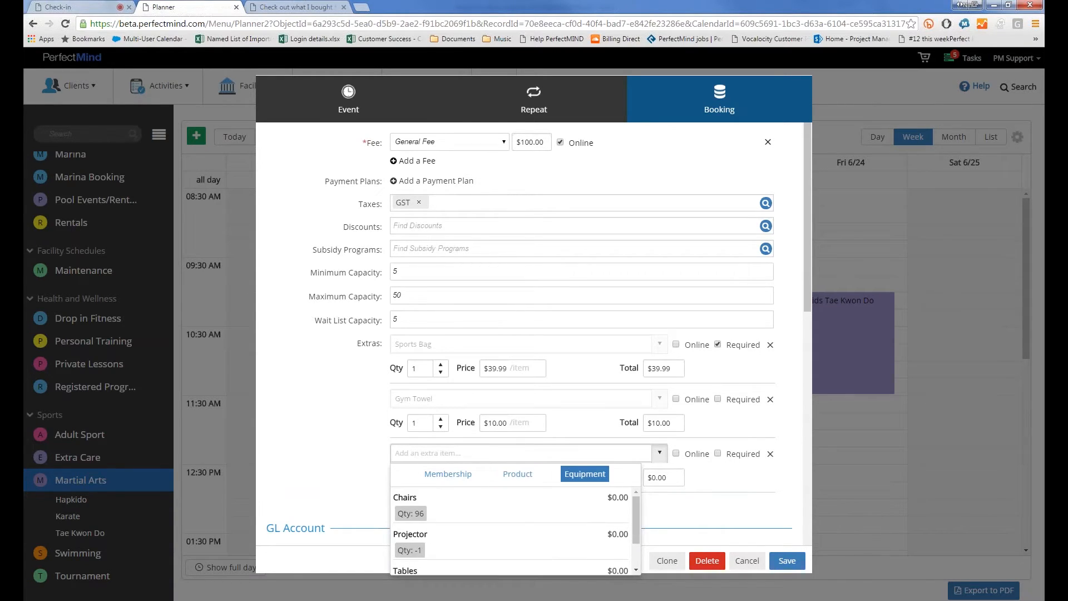
pyautogui.scroll(-2, 440, 523)
pyautogui.click(437, 513)
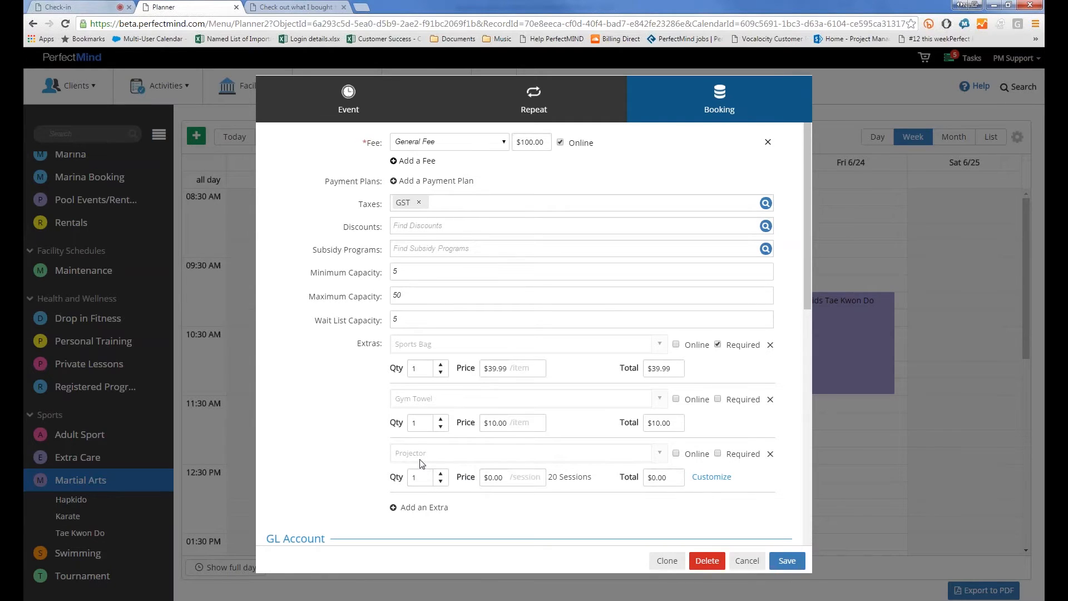
# Set the Projector extra's price to $5.00 per session, totalling $100.00
pyautogui.click(494, 479)
pyautogui.doubleClick(484, 479)
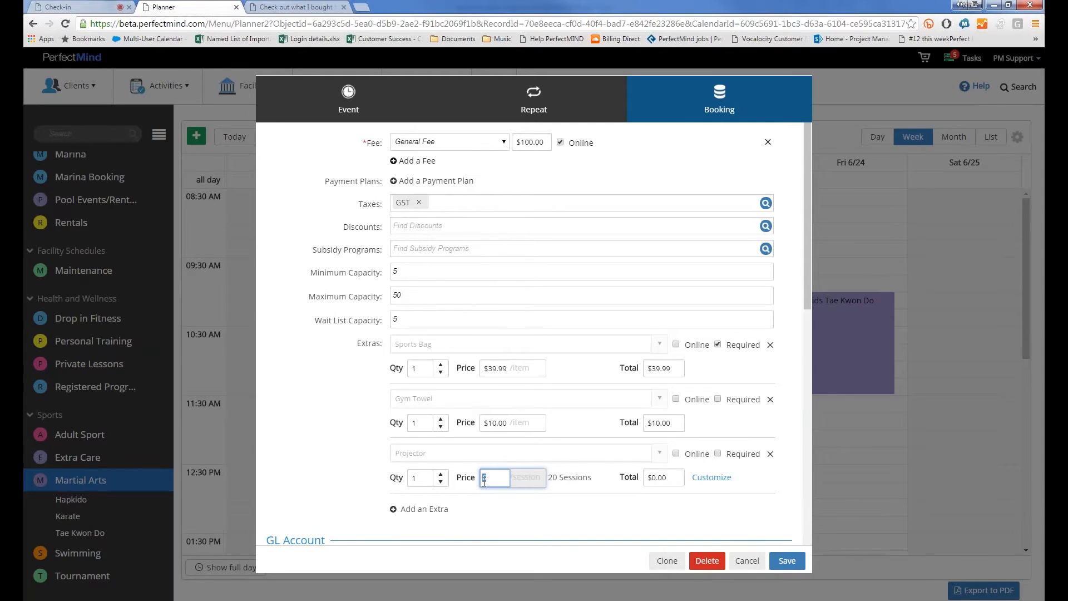
pyautogui.write('5')
pyautogui.click(346, 455)
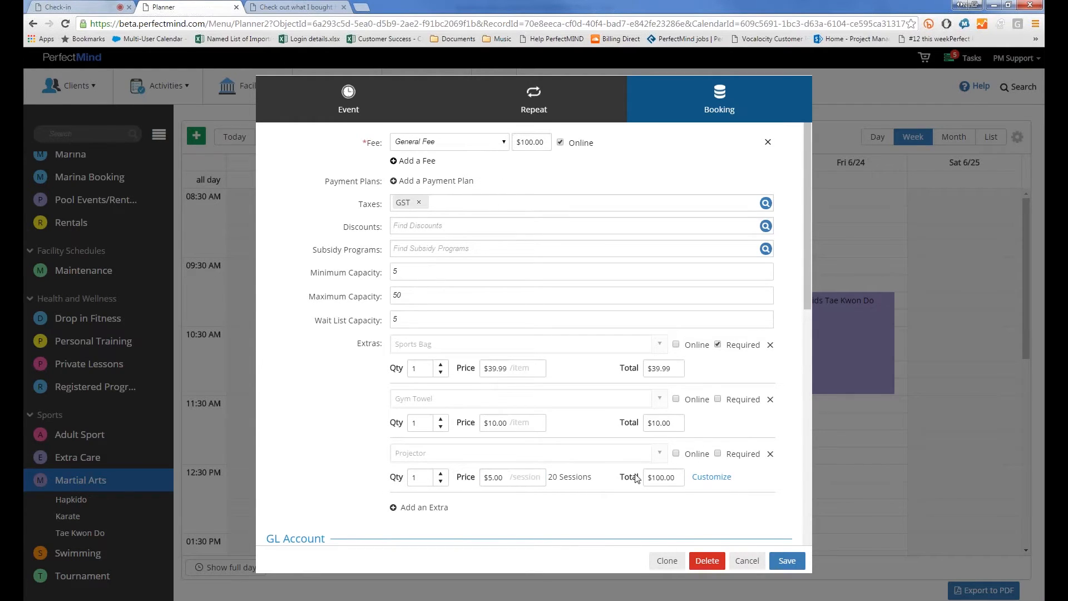
# Add a Wi-Fi extra from Equipment at $7.00/hour for 30 hours, then view the Repeat schedule
pyautogui.click(412, 507)
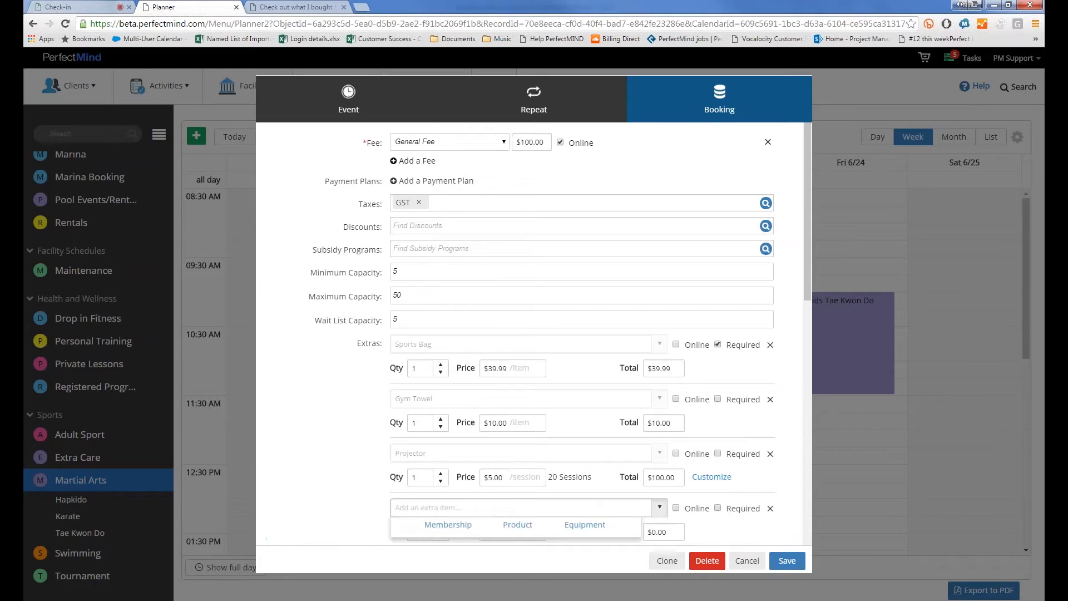
pyautogui.click(565, 533)
pyautogui.scroll(-2, 539, 334)
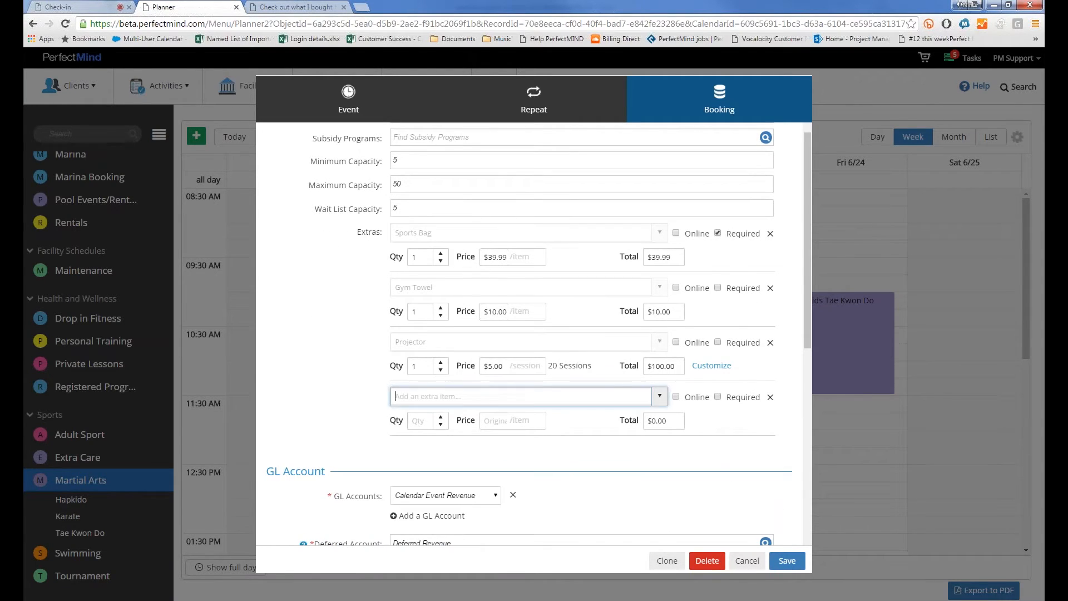
pyautogui.click(641, 394)
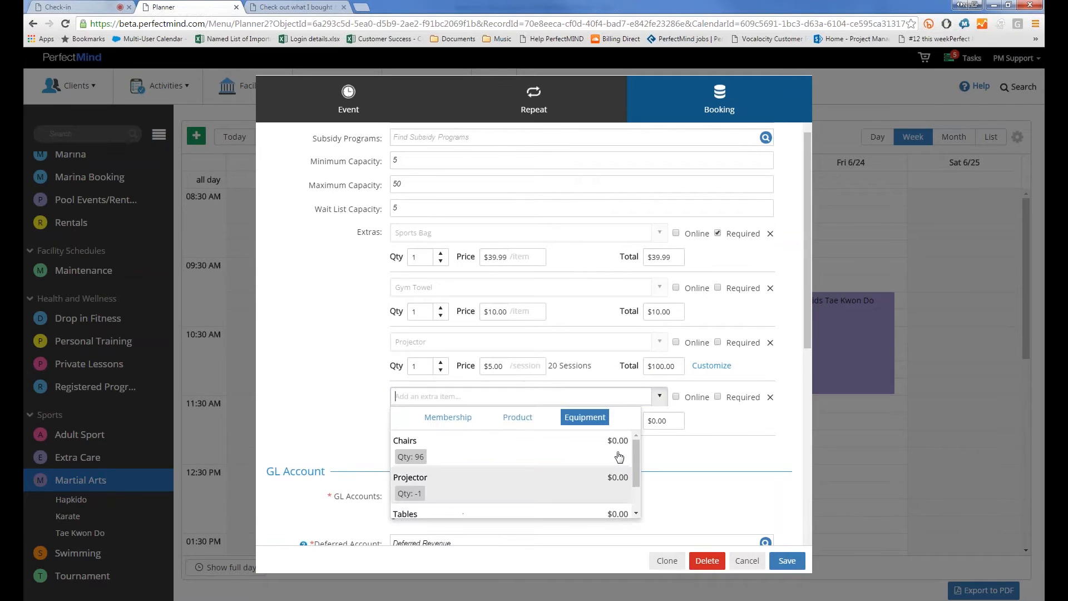
pyautogui.scroll(-1, 632, 469)
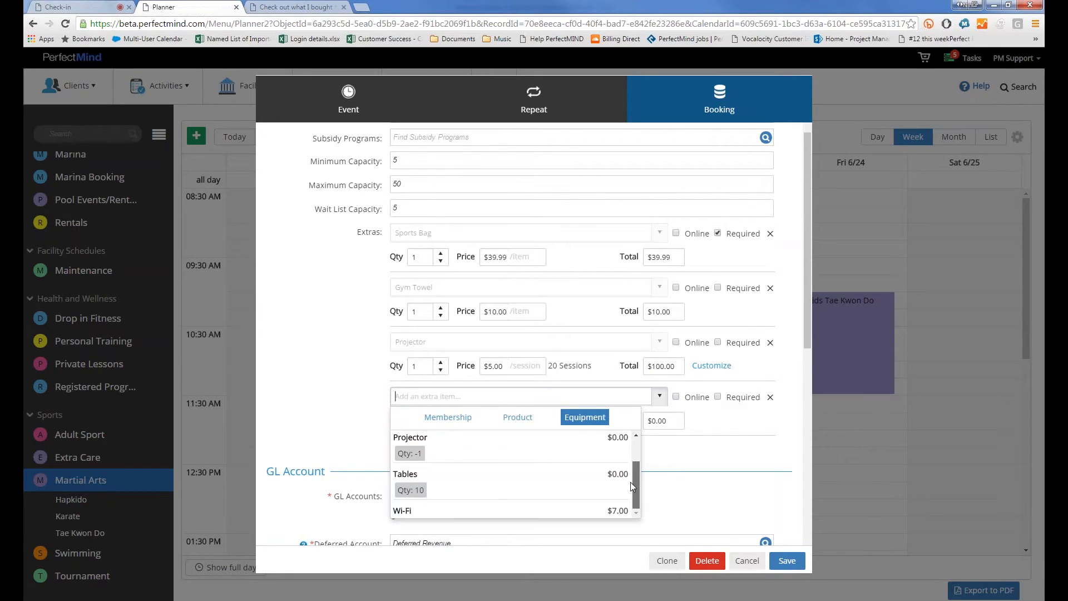
pyautogui.click(599, 507)
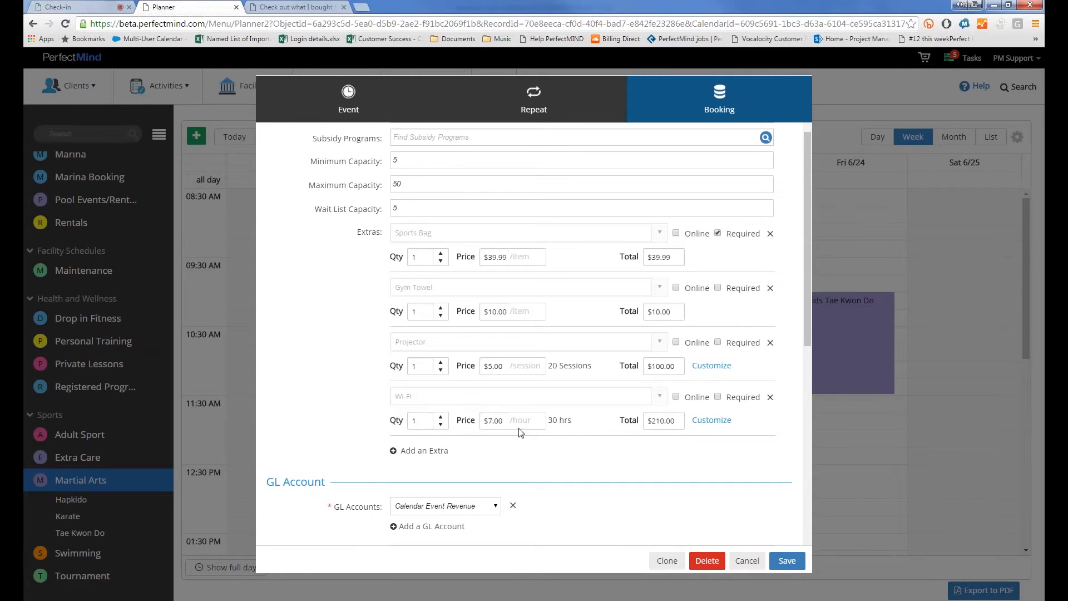
pyautogui.moveTo(546, 421); pyautogui.dragTo(567, 421)
pyautogui.click(537, 121)
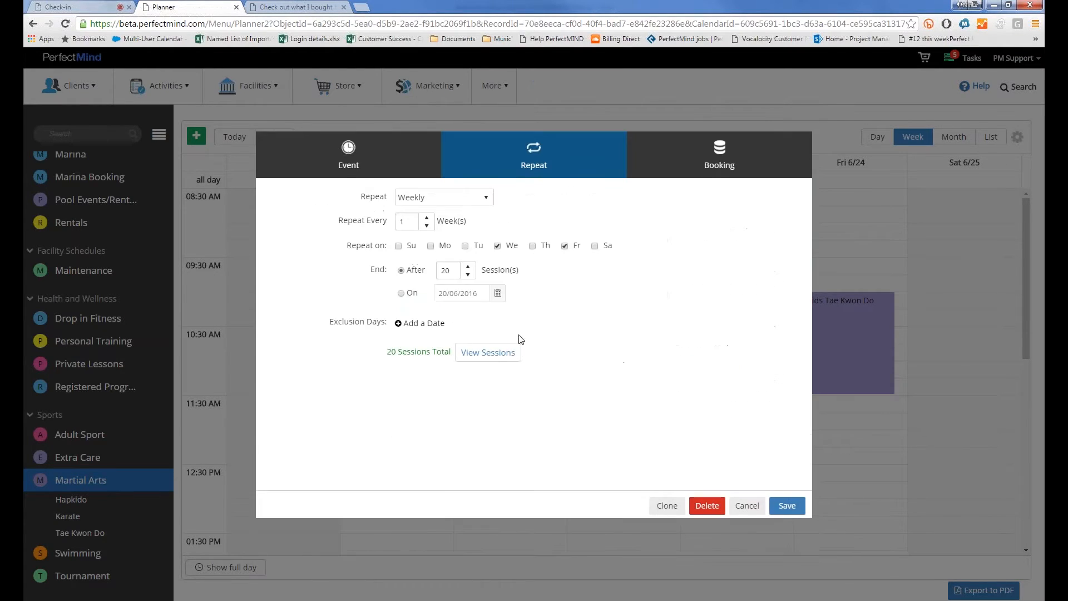
# Return to the Booking tab and scroll down to the Wi-Fi extra's $210.00 total
pyautogui.click(762, 150)
pyautogui.scroll(-3, 553, 408)
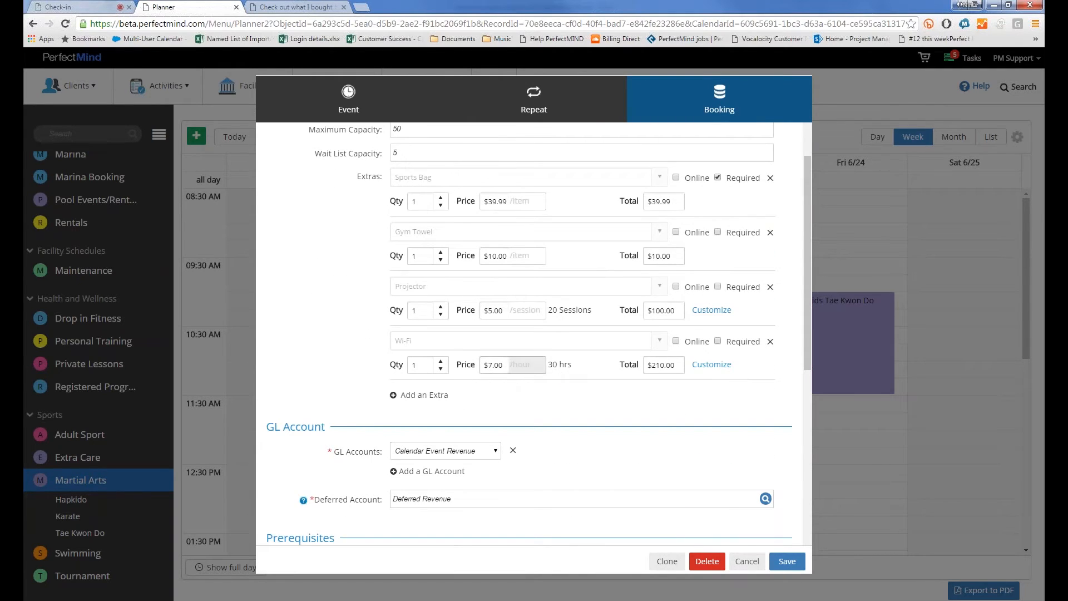
pyautogui.click(711, 365)
# Customize the Wi-Fi extra, excluding the 24/06, 29/06, 01/07 and 06/07 sessions
pyautogui.click(709, 367)
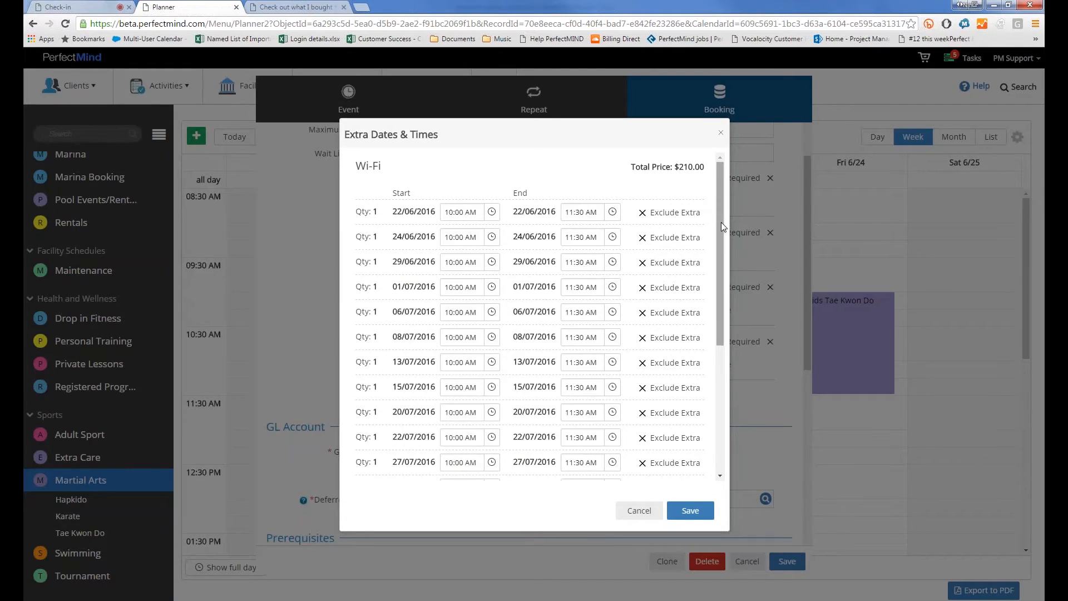
pyautogui.scroll(-4, 721, 225)
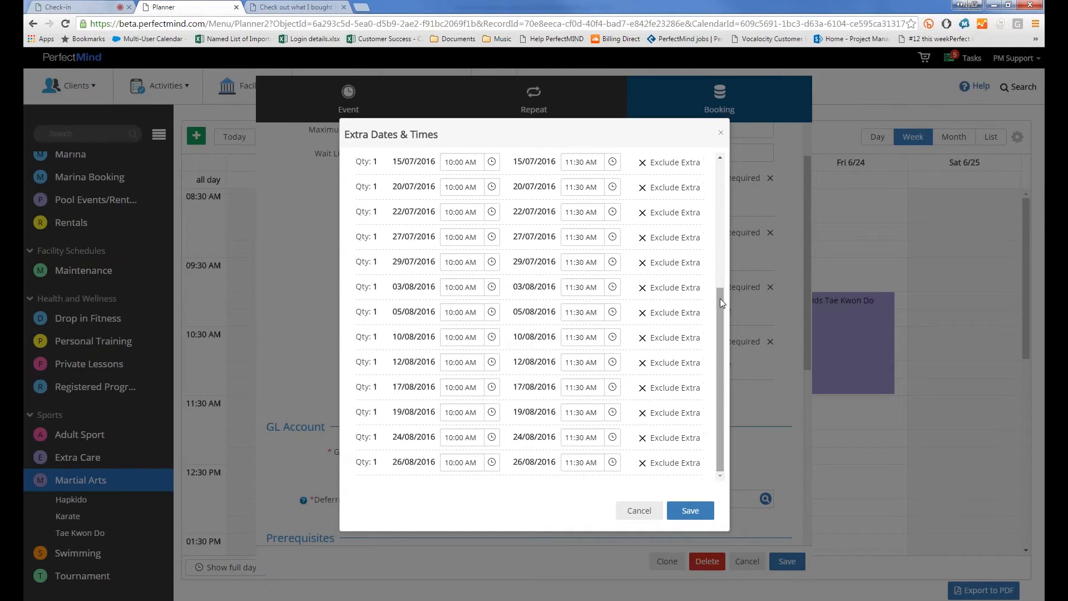
pyautogui.scroll(4, 726, 239)
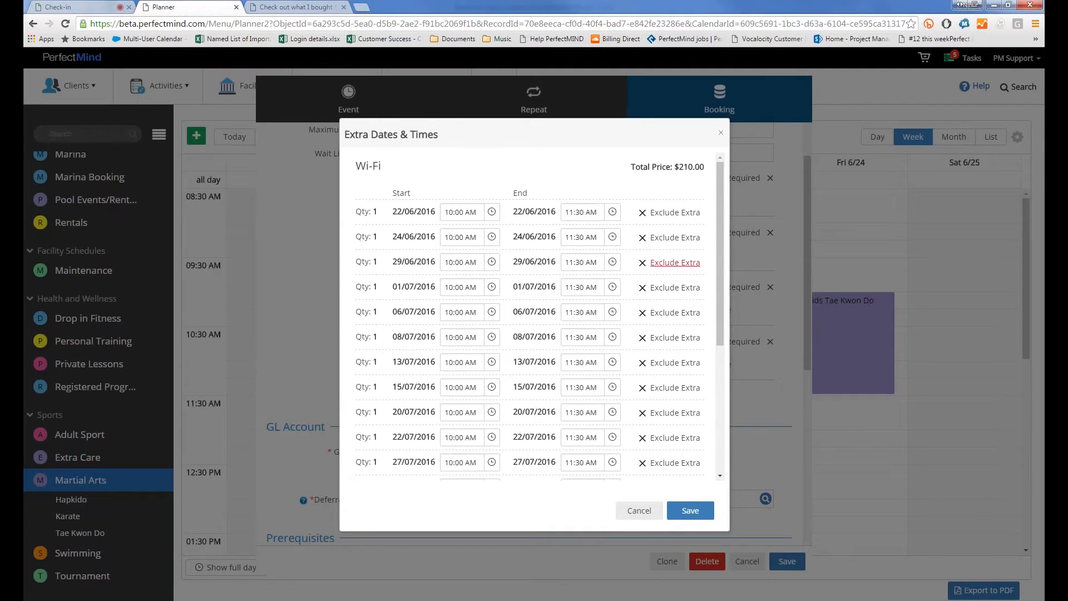
pyautogui.click(675, 238)
pyautogui.click(674, 262)
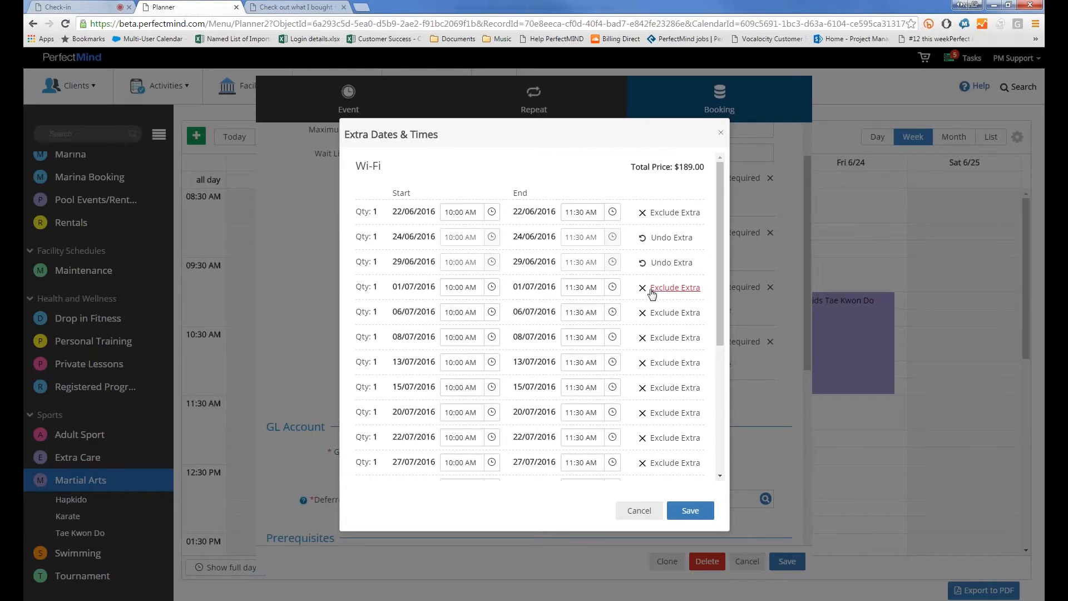
pyautogui.click(673, 288)
pyautogui.click(674, 312)
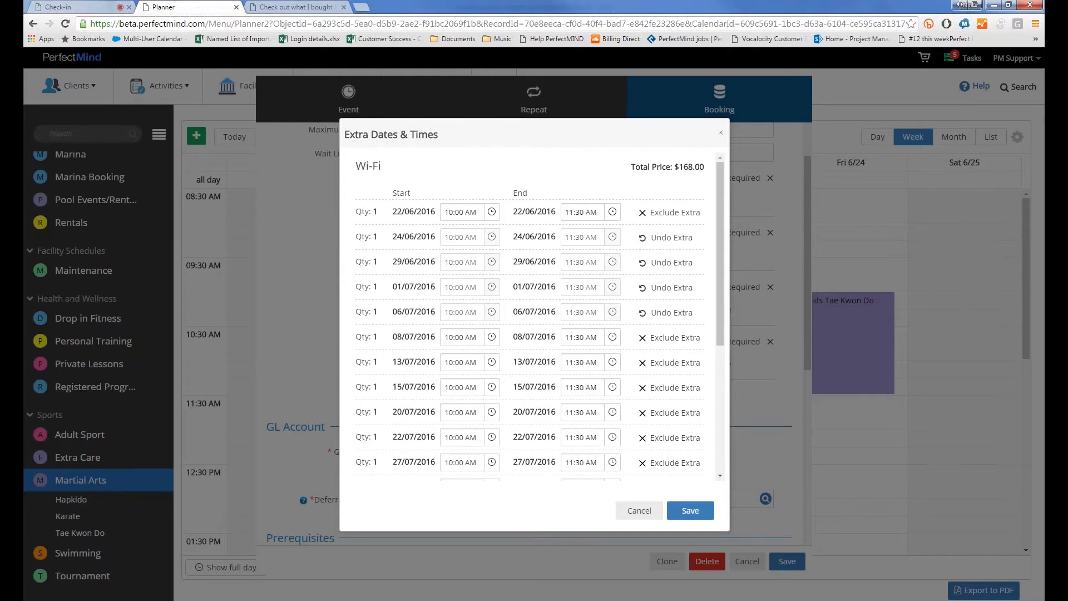
# Change the 22/06 Wi-Fi end time to 12:30 PM, raising the total to $175.00
pyautogui.click(571, 213)
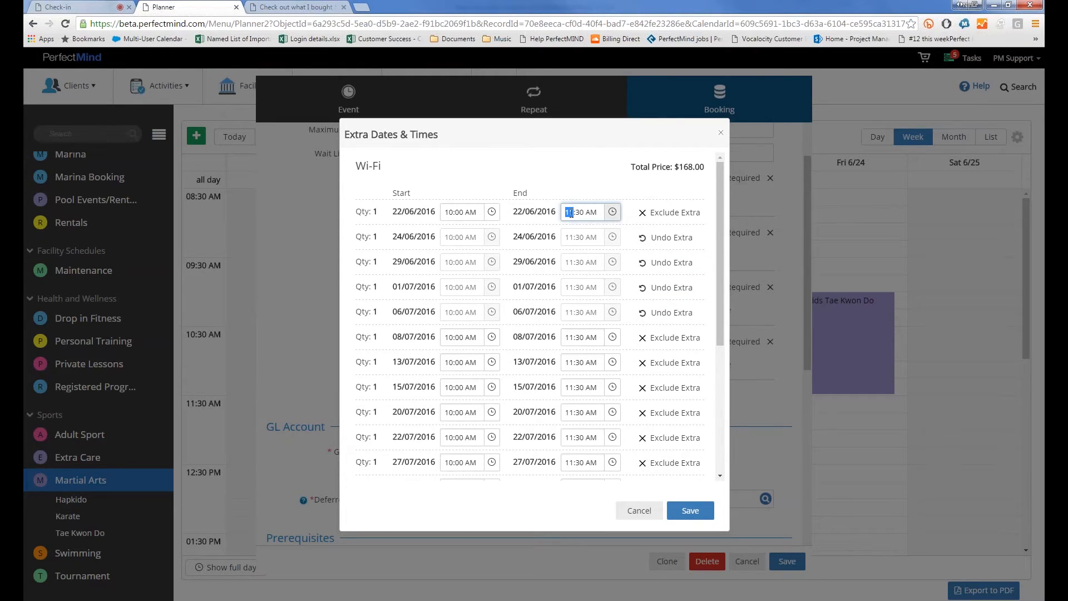
pyautogui.write('12')
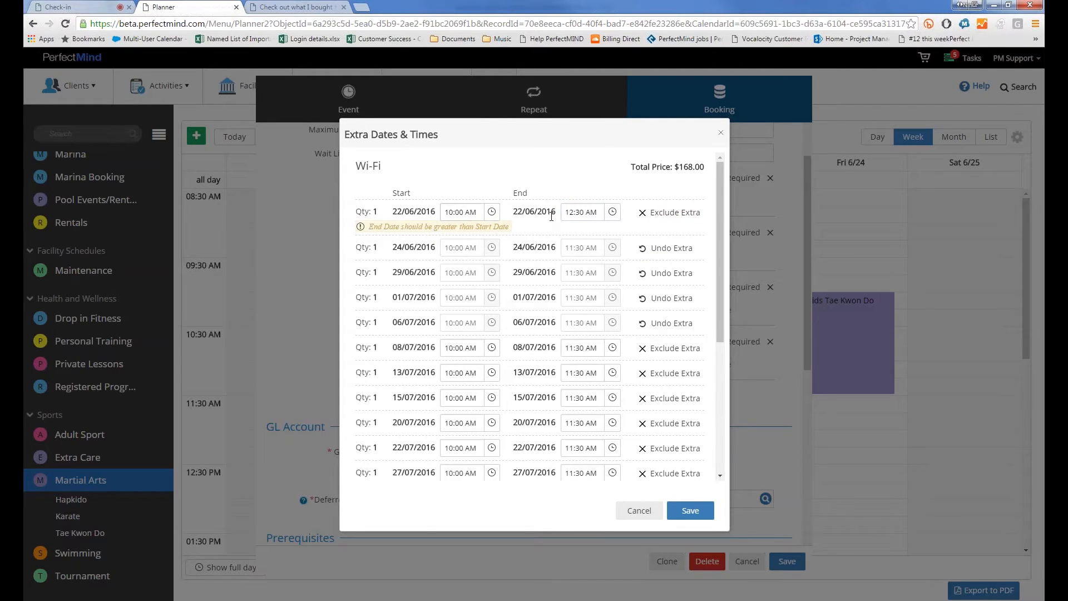
pyautogui.click(586, 212)
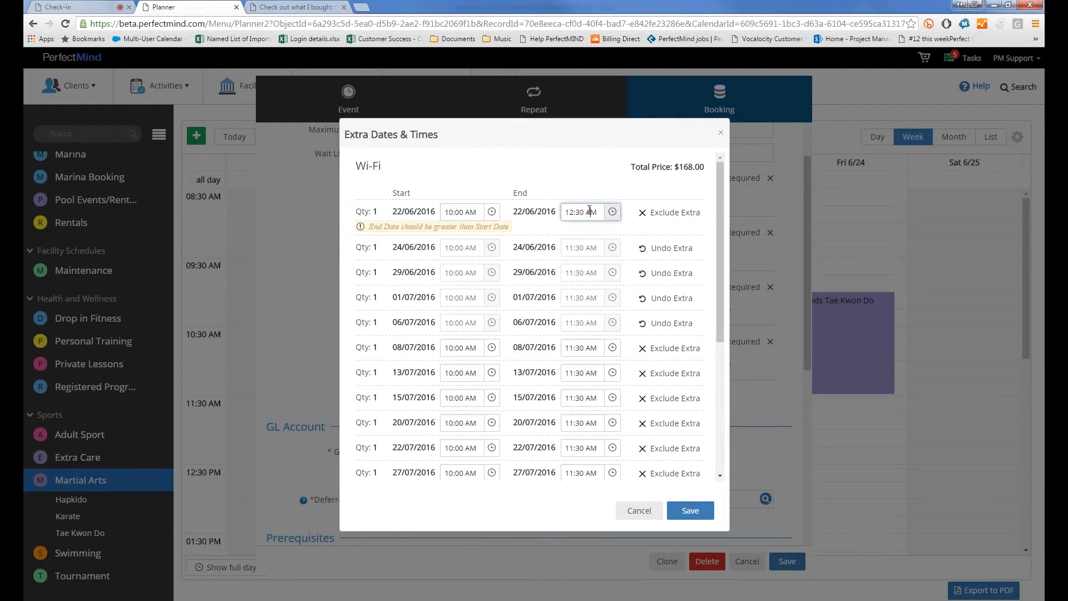
pyautogui.write('p')
pyautogui.click(586, 200)
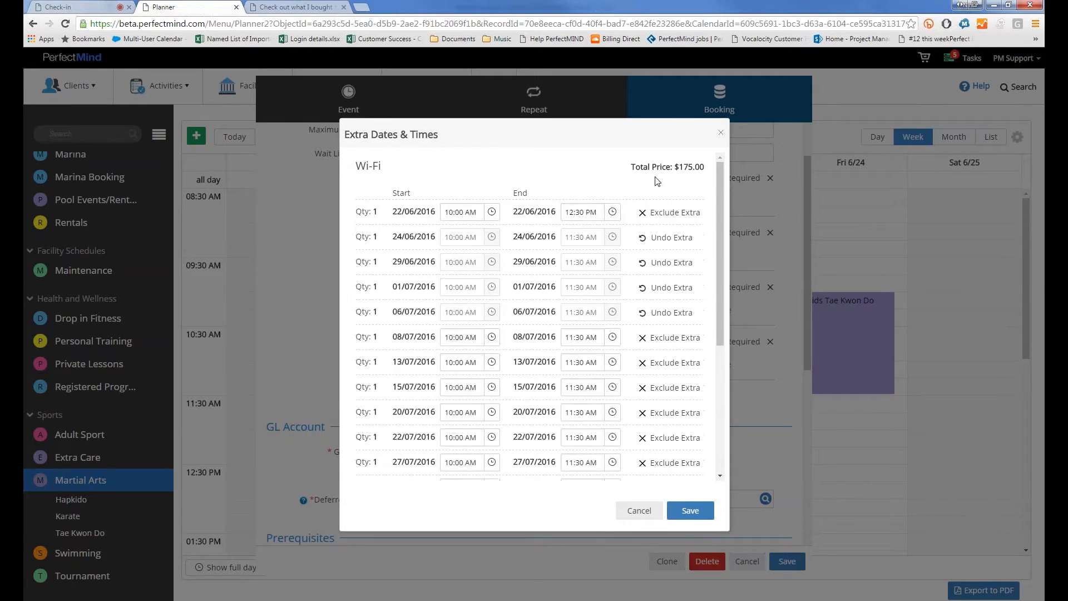
pyautogui.tripleClick(697, 165)
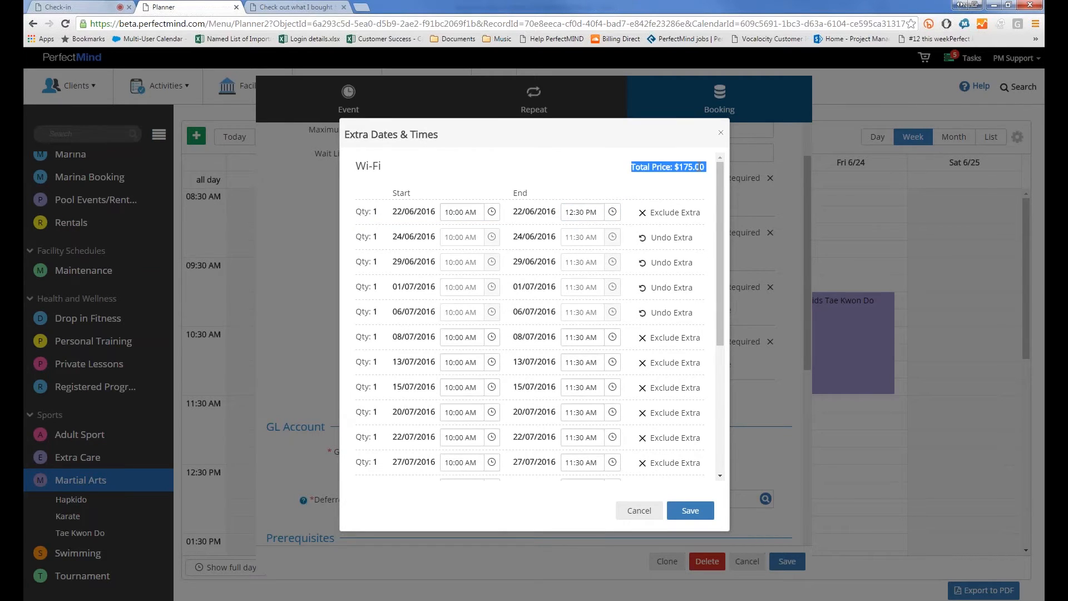
pyautogui.click(447, 239)
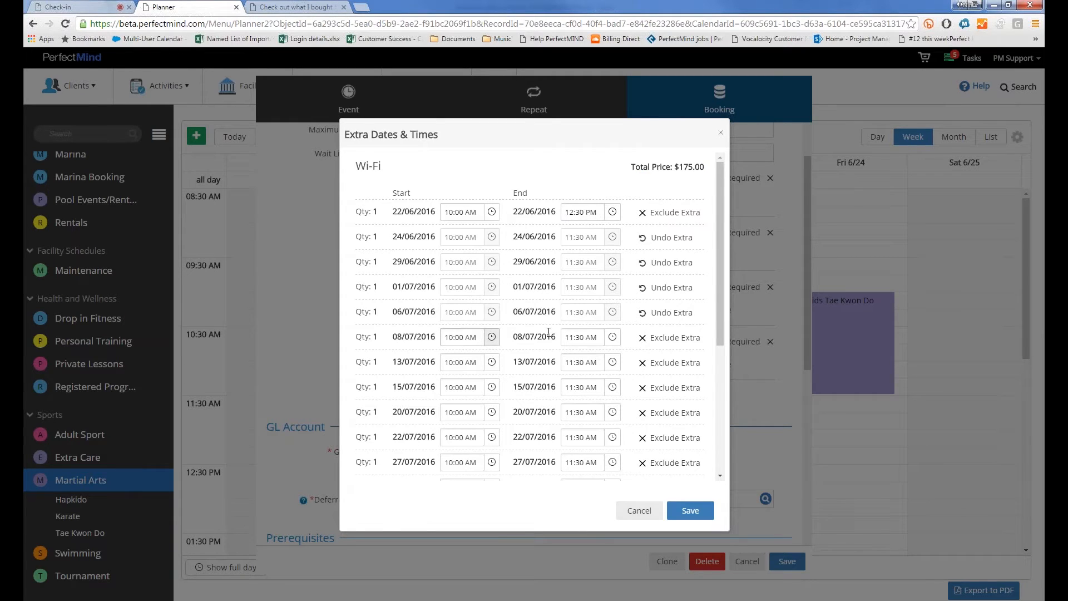
# Shorten 08/07 to end at 10:30 AM, exclude 13/07, 20/07 and 15/07, and save
pyautogui.click(618, 337)
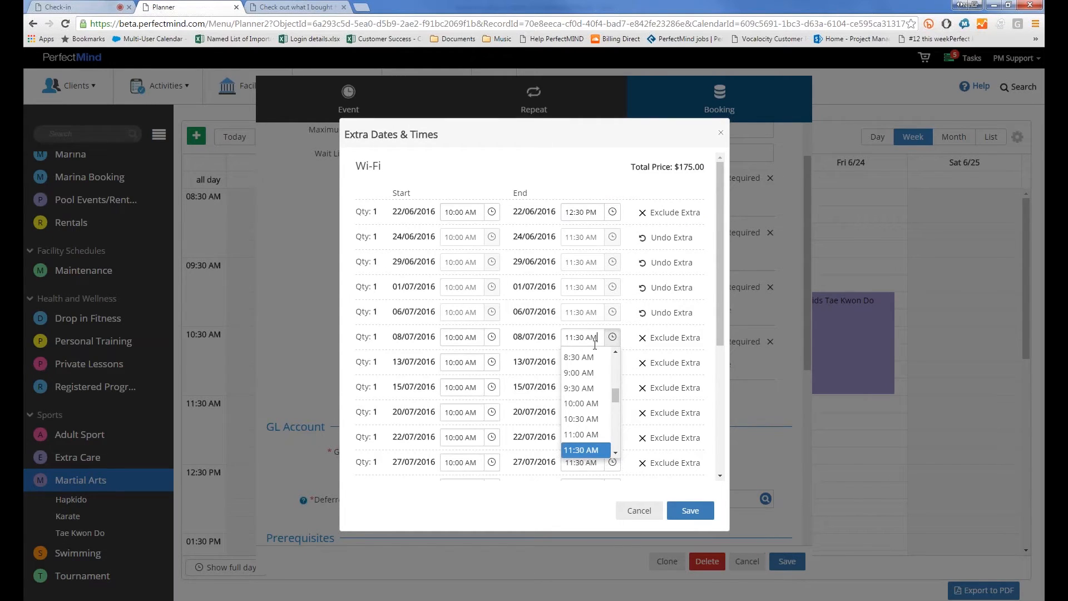
pyautogui.click(571, 420)
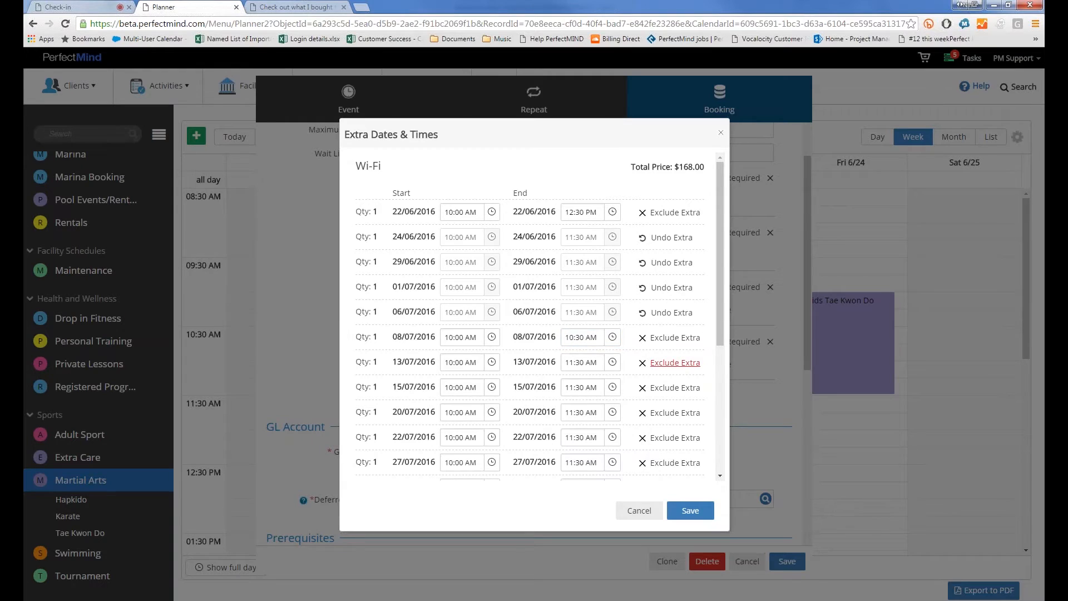
pyautogui.click(674, 363)
pyautogui.click(675, 413)
pyautogui.click(661, 390)
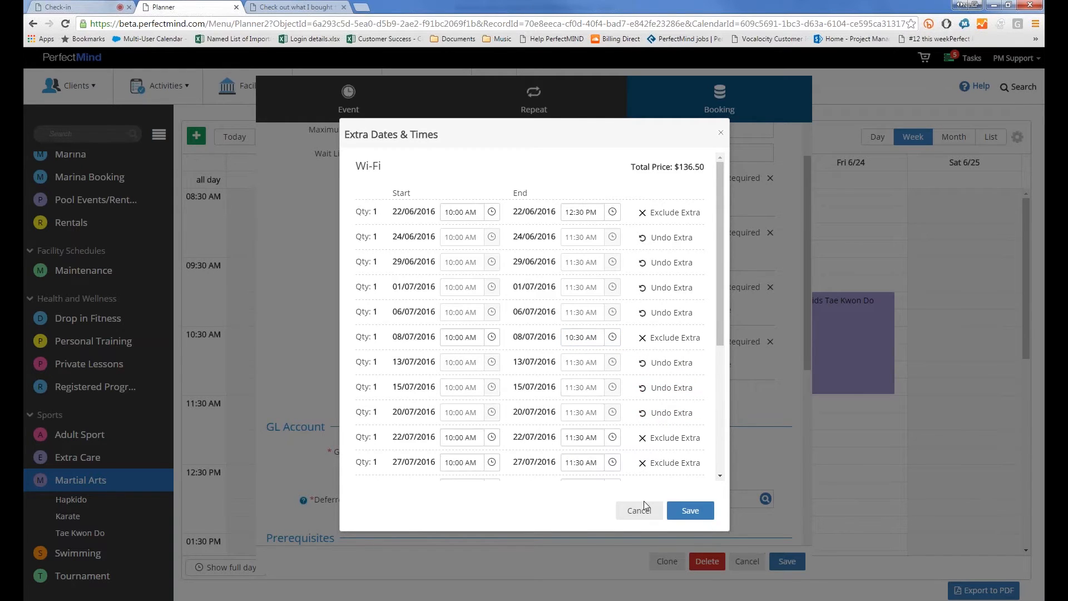
pyautogui.click(688, 509)
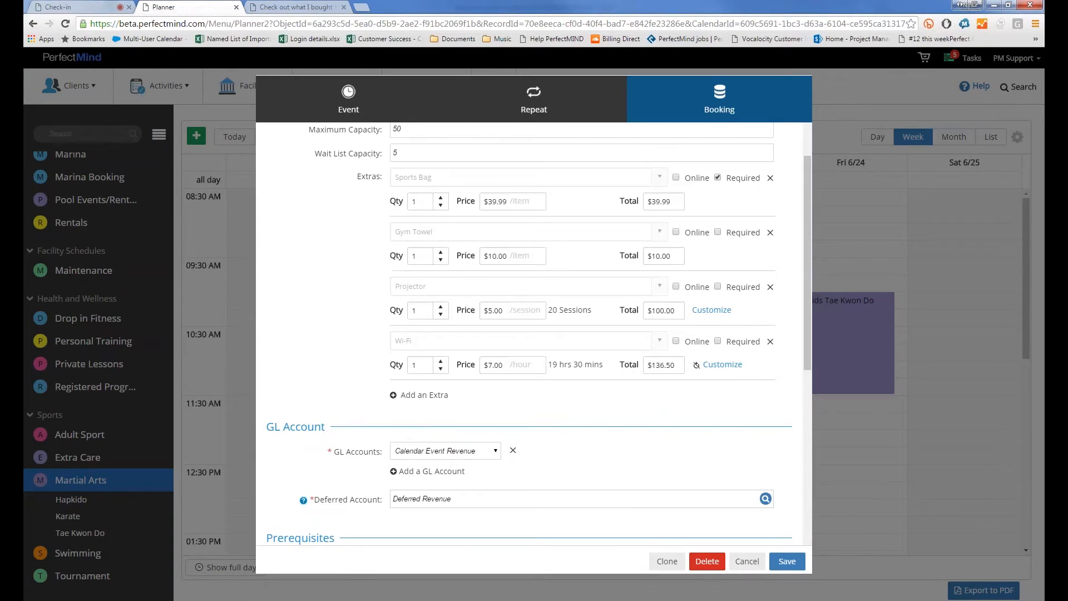
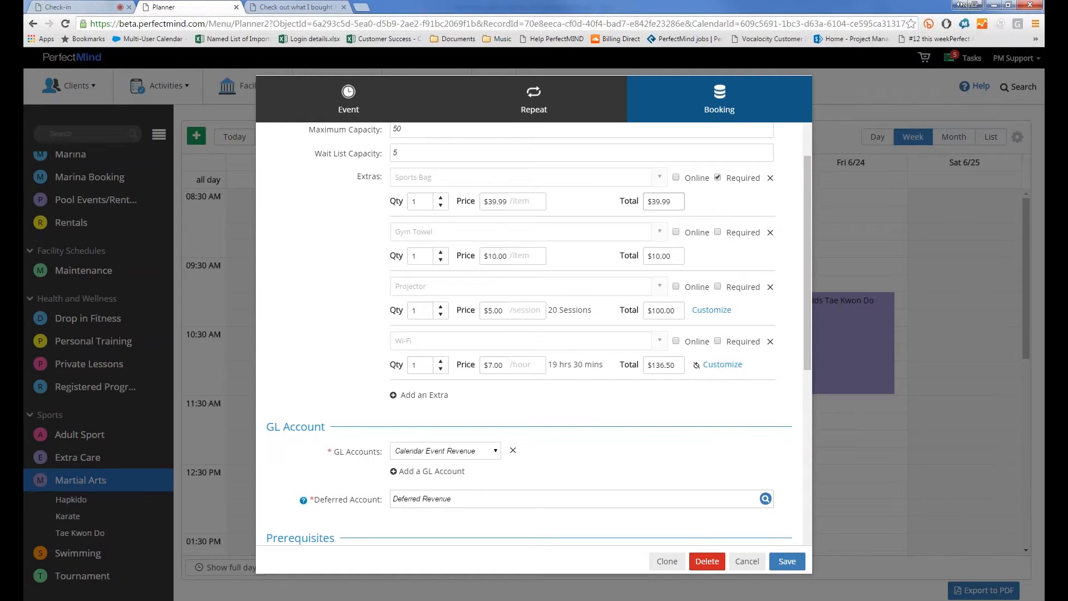
# Set the Sports Bag extra's total to 0, then cancel the event without saving
pyautogui.click(663, 198)
pyautogui.write('0')
pyautogui.click(581, 211)
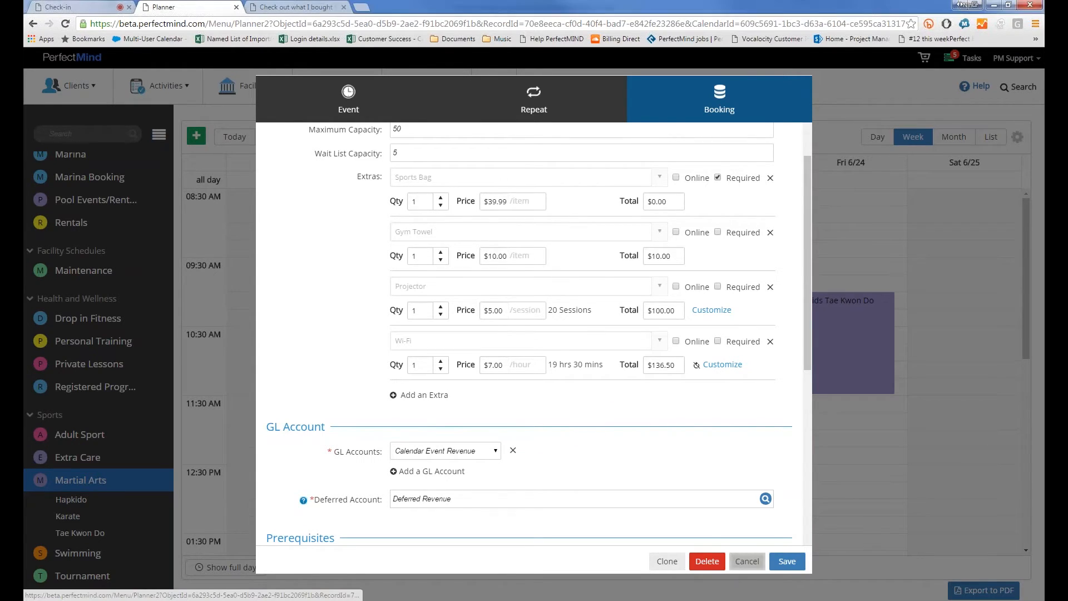
pyautogui.click(747, 560)
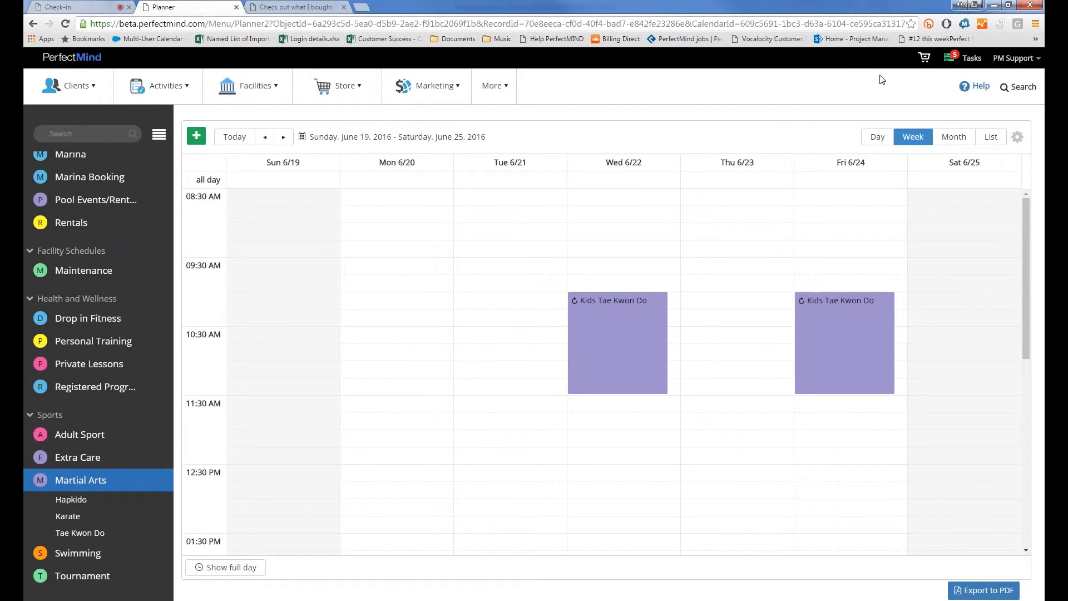
pyautogui.click(1024, 59)
# Open the Clients Booking Notifications template from the Online Booking (Beta) settings
pyautogui.click(1007, 104)
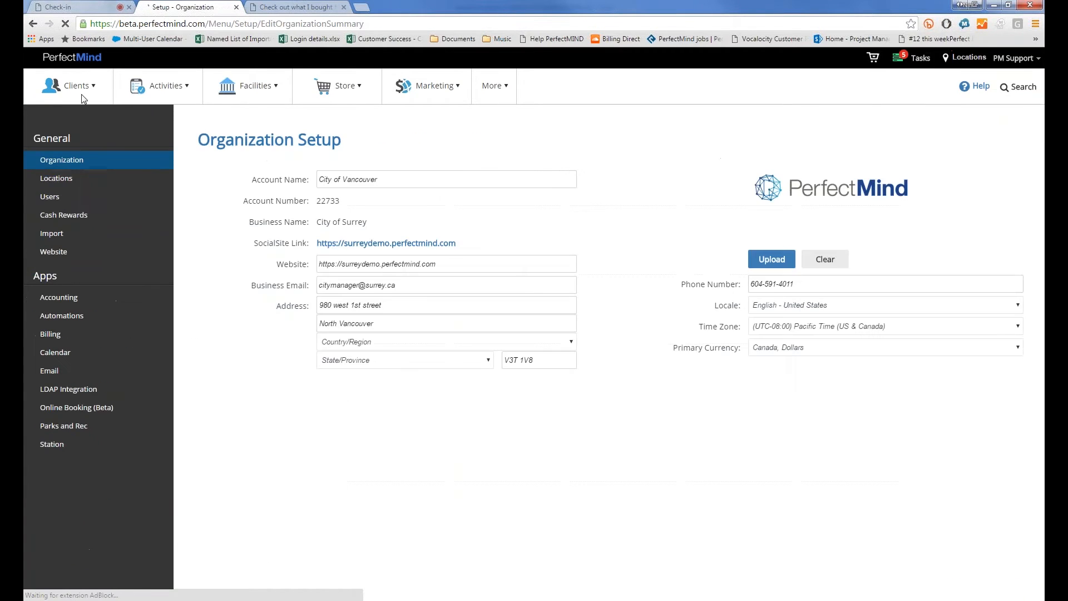
pyautogui.click(97, 409)
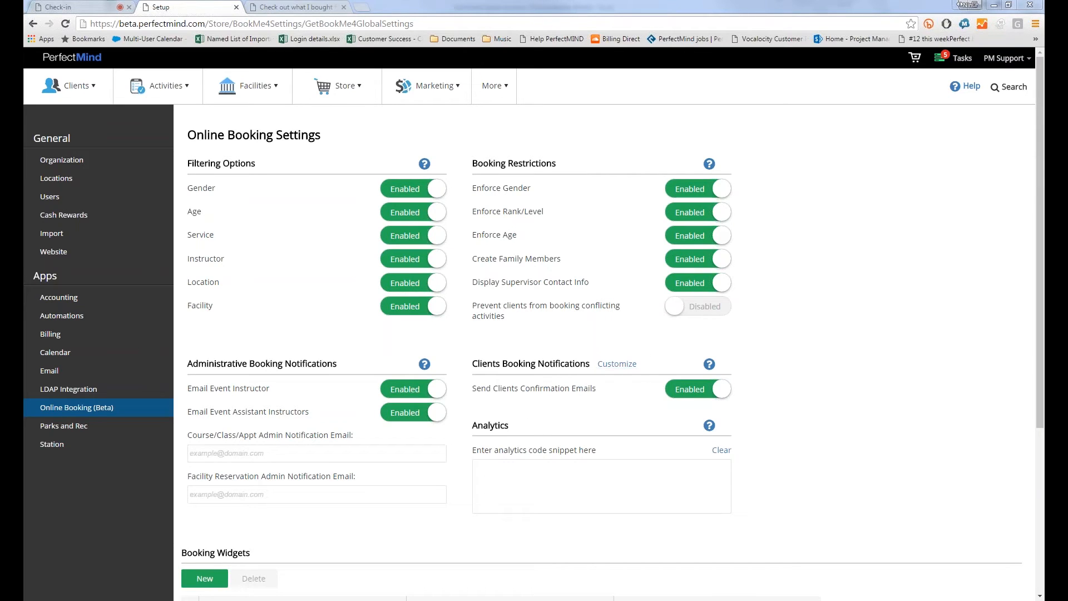
pyautogui.click(610, 365)
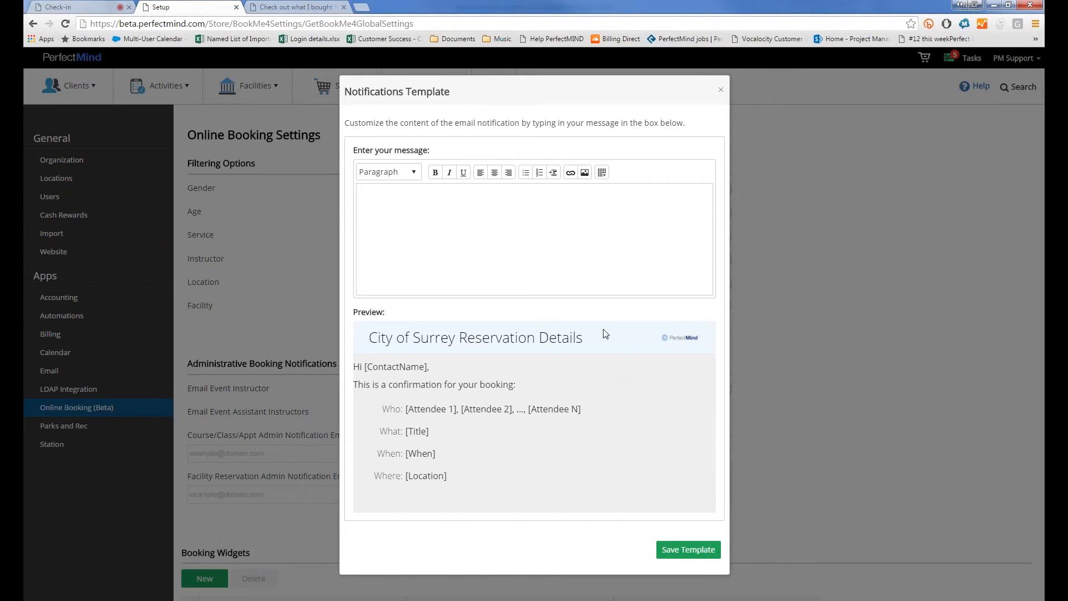
pyautogui.click(556, 246)
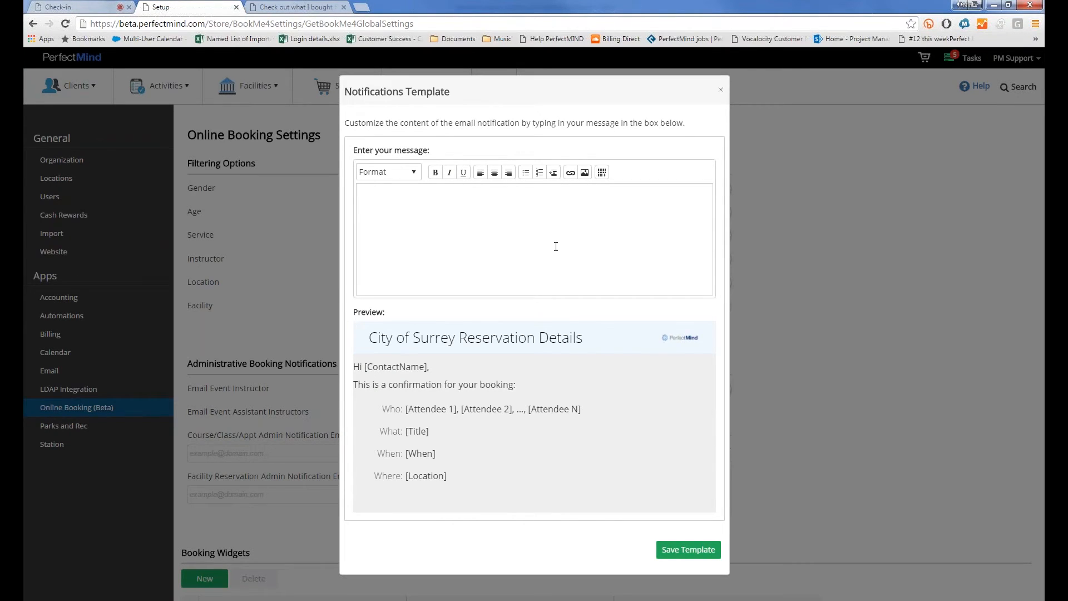
pyautogui.write('hfshfks')
pyautogui.hotkey('ctrl', 'a')
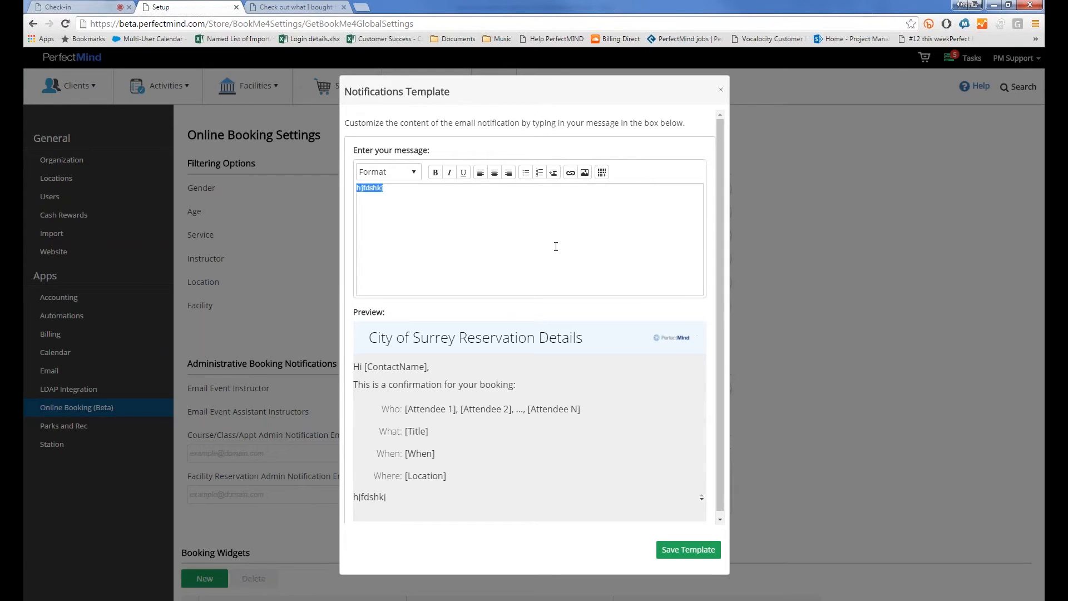
pyautogui.press('BackSpace')
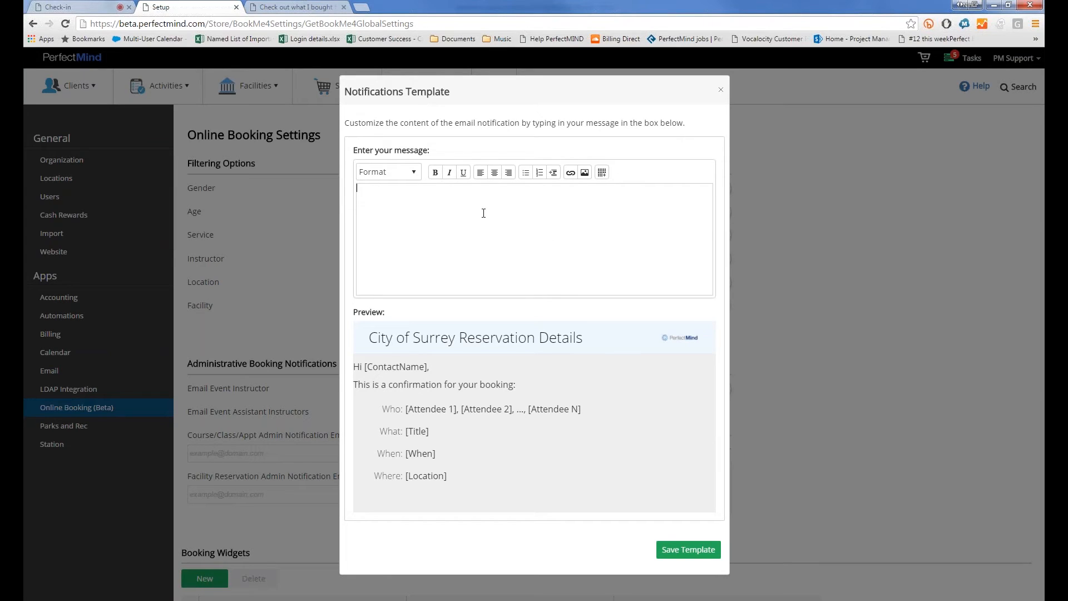
pyautogui.click(388, 172)
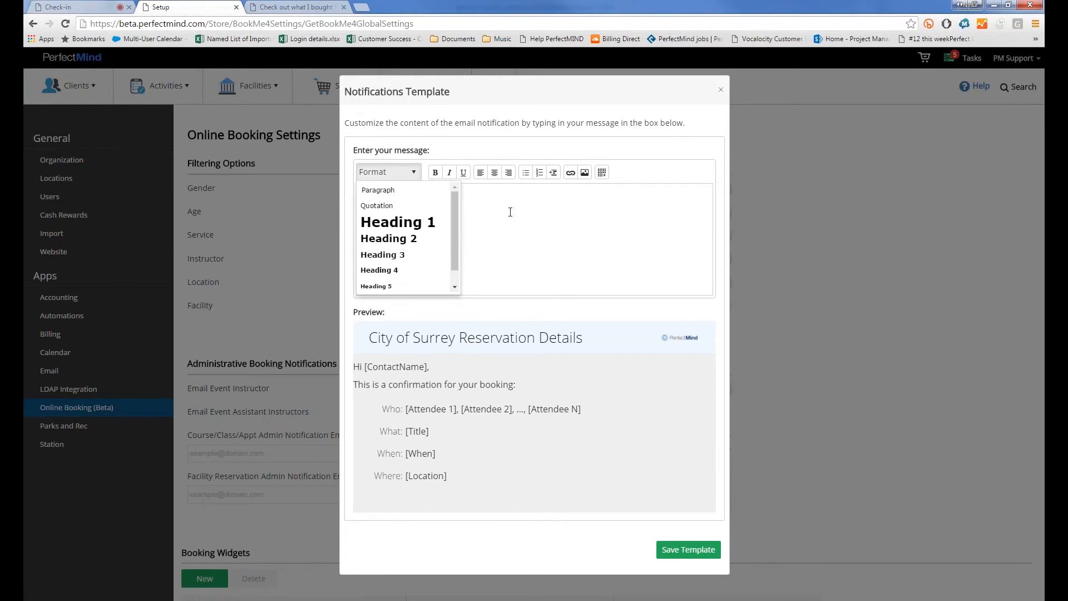
pyautogui.click(486, 263)
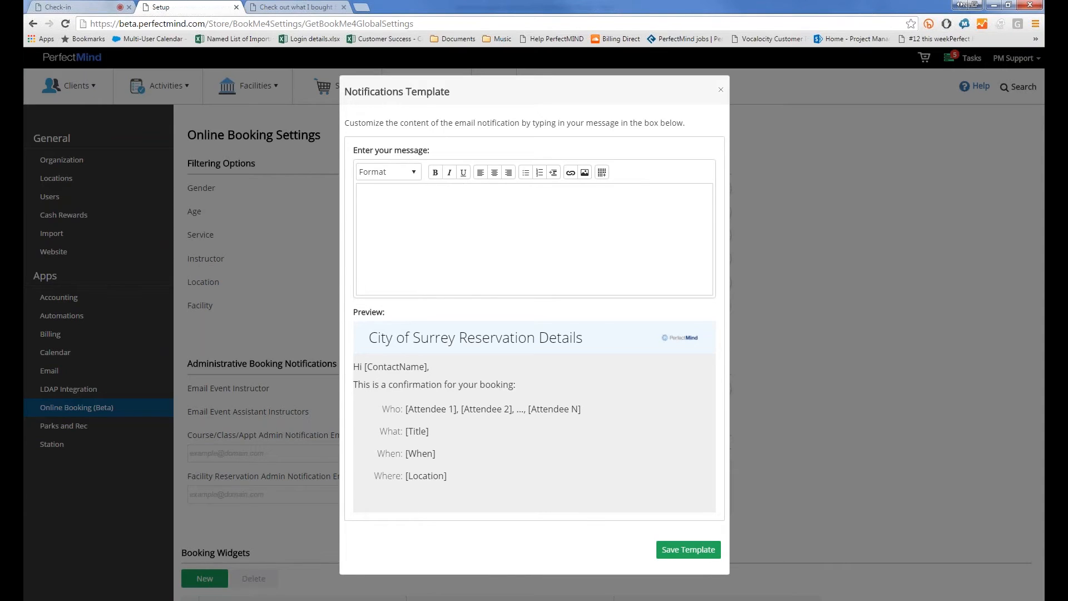
pyautogui.moveTo(404, 385); pyautogui.dragTo(501, 495)
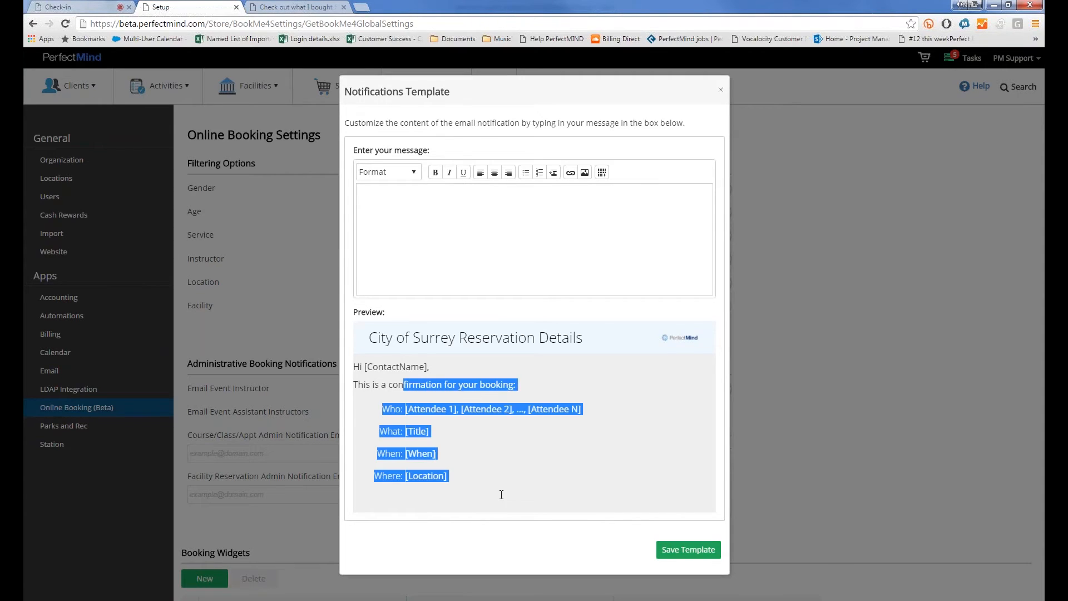
pyautogui.click(497, 481)
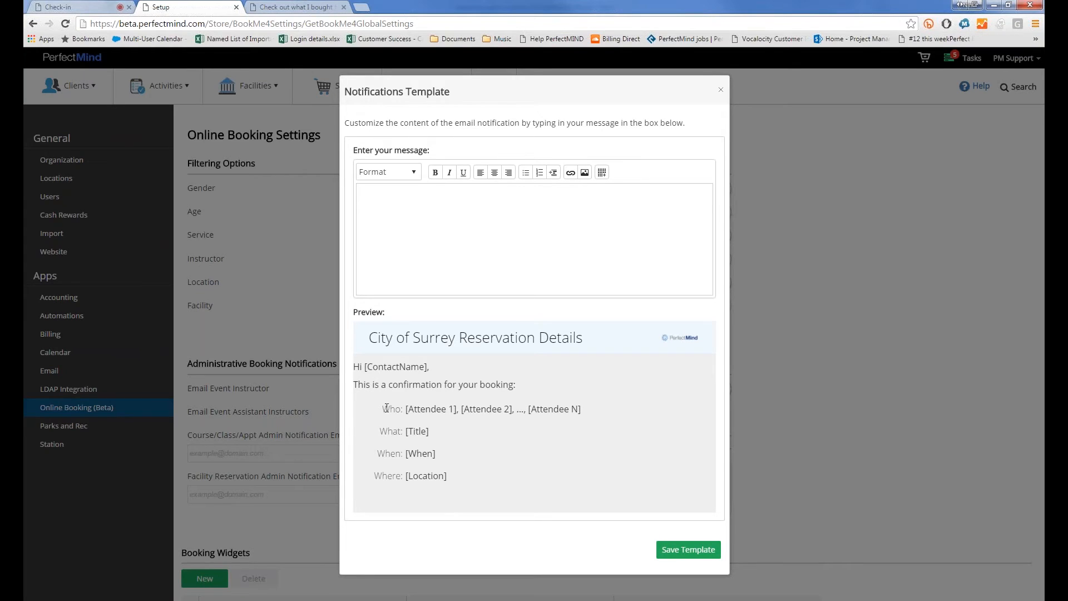
pyautogui.moveTo(386, 406); pyautogui.dragTo(484, 486)
pyautogui.click(480, 489)
pyautogui.click(720, 91)
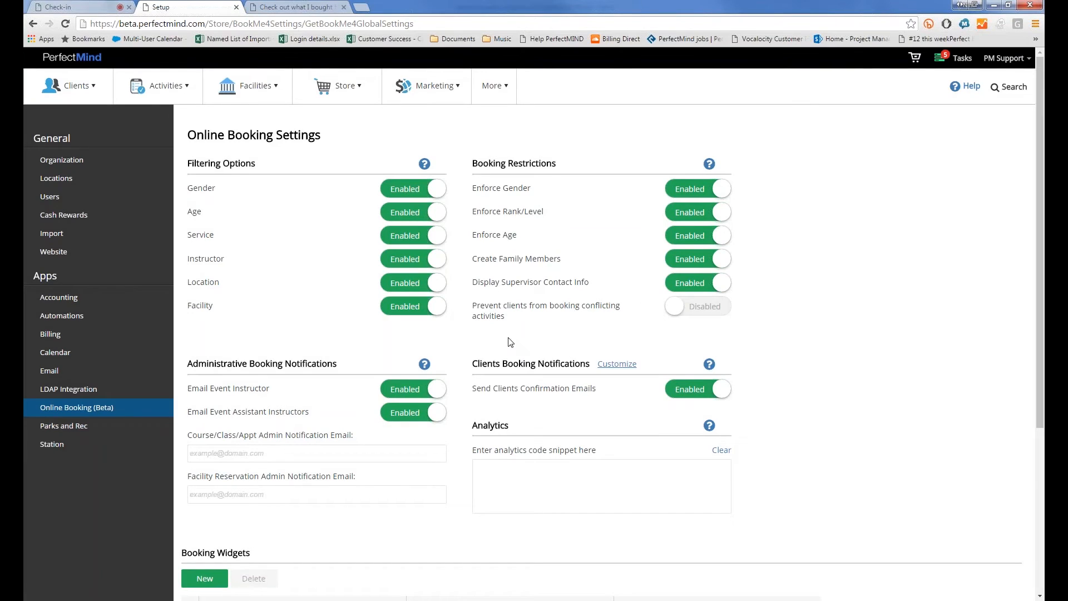
# Enable 'Prevent clients from booking conflicting activities', save, and return to the booking window
pyautogui.click(677, 317)
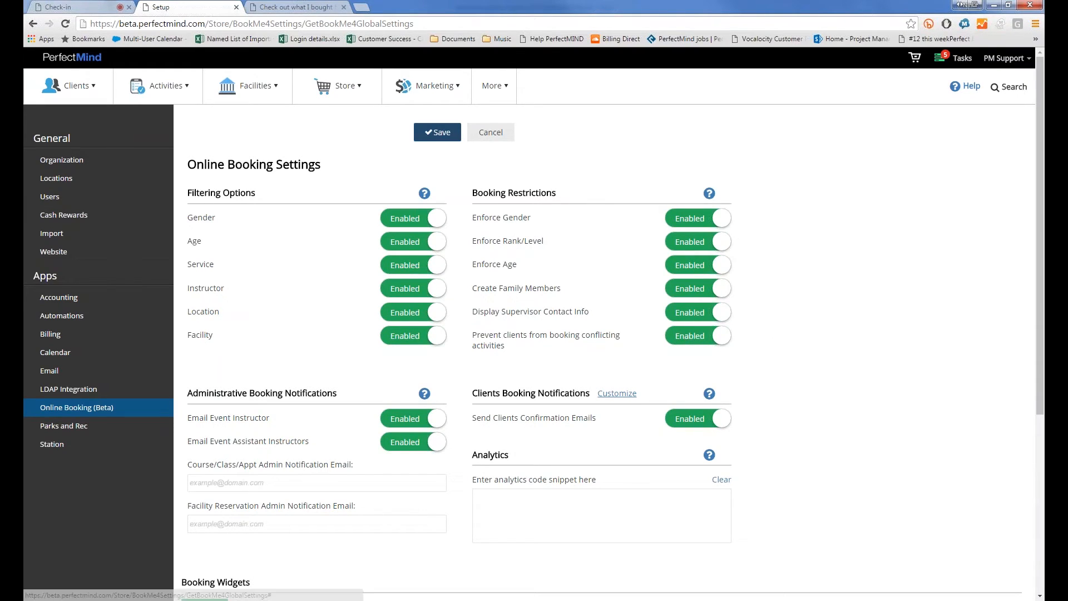
pyautogui.click(437, 132)
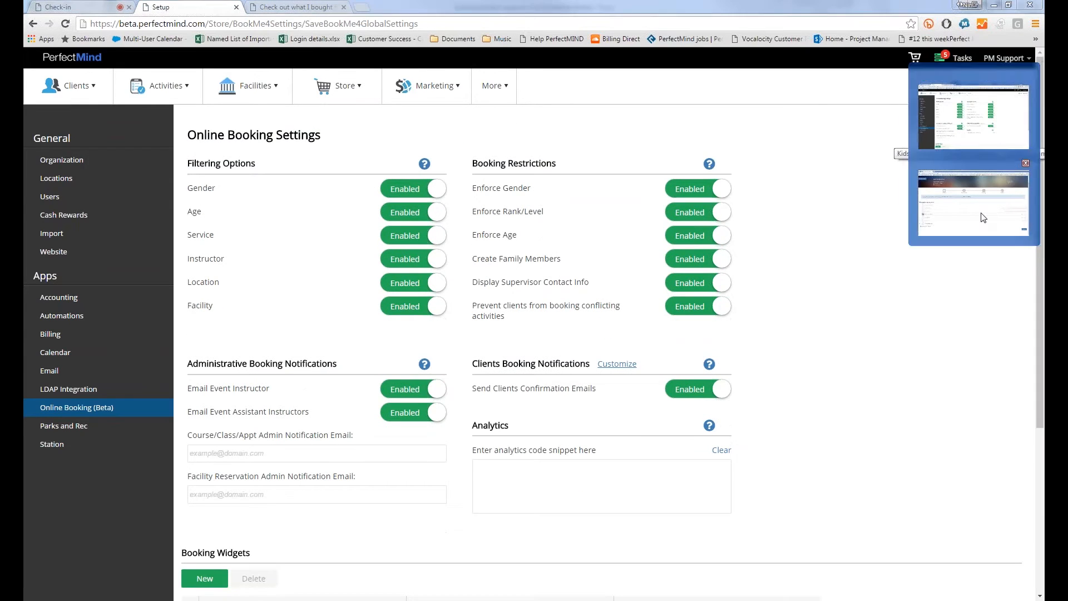
pyautogui.hotkey('alt', 'Tab')
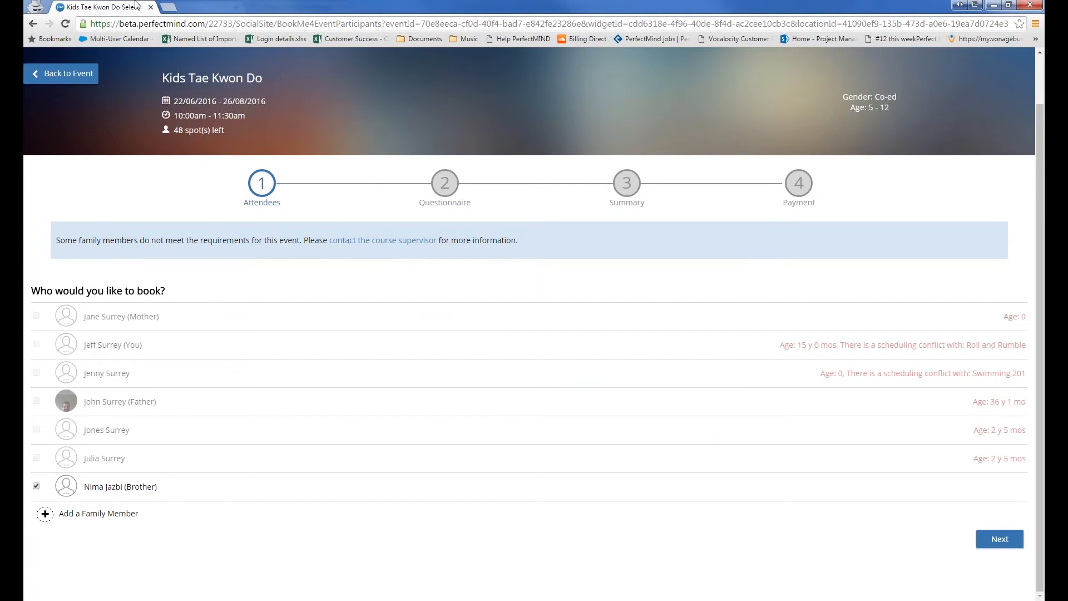
# Go back to the Kids Tae Kwon Do course page and maximize the booking window
pyautogui.click(55, 83)
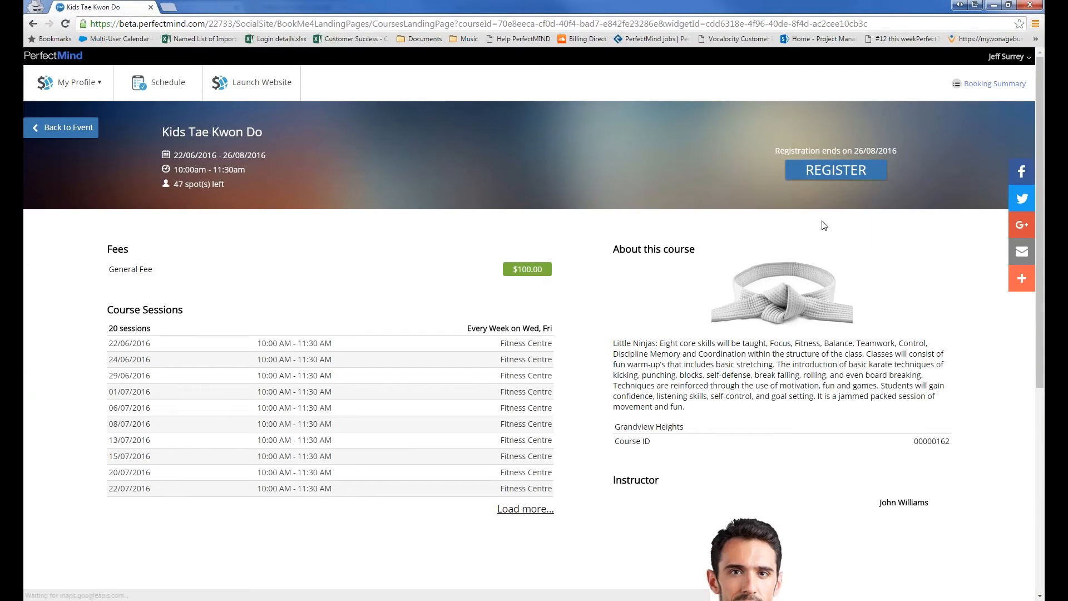
pyautogui.scroll(-1, 743, 225)
pyautogui.scroll(1, 743, 225)
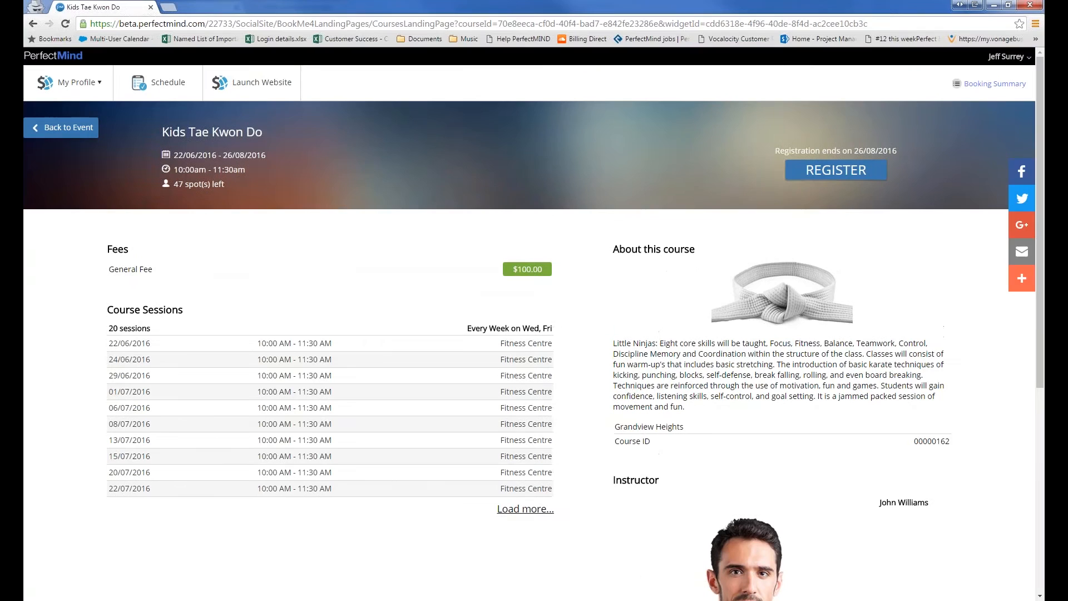
pyautogui.click(1010, 5)
pyautogui.moveTo(743, 301); pyautogui.dragTo(786, 337)
pyautogui.click(751, 179)
pyautogui.scroll(-5, 437, 386)
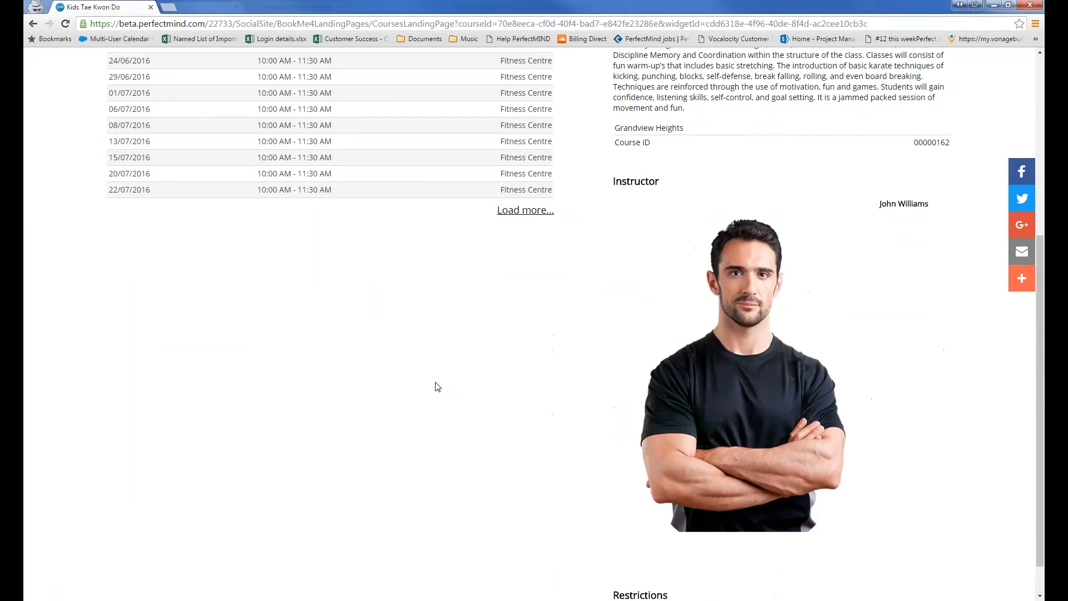
pyautogui.scroll(4, 437, 387)
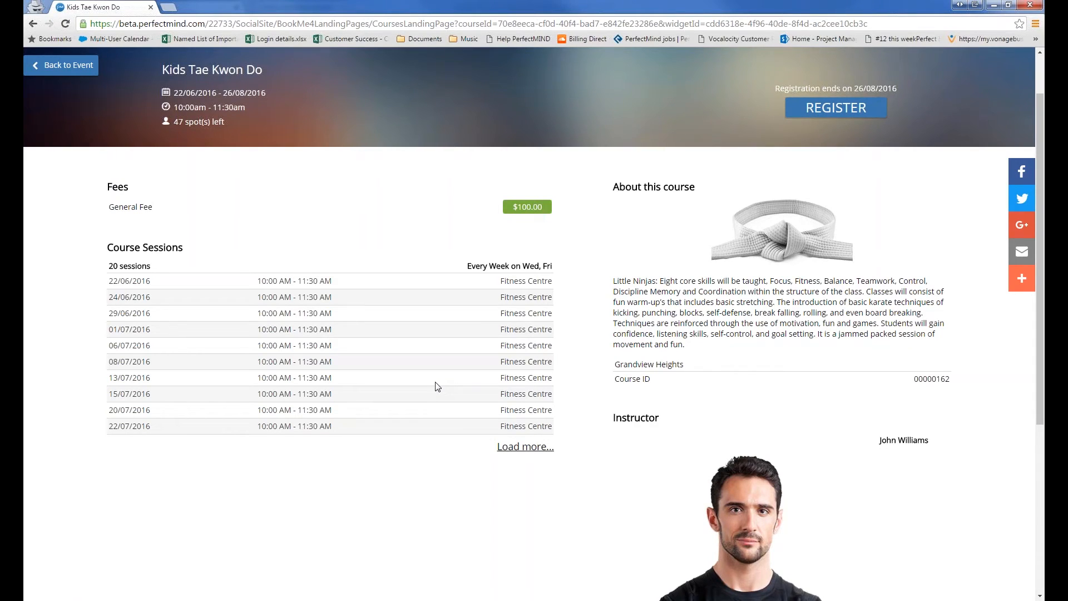
pyautogui.scroll(2, 438, 387)
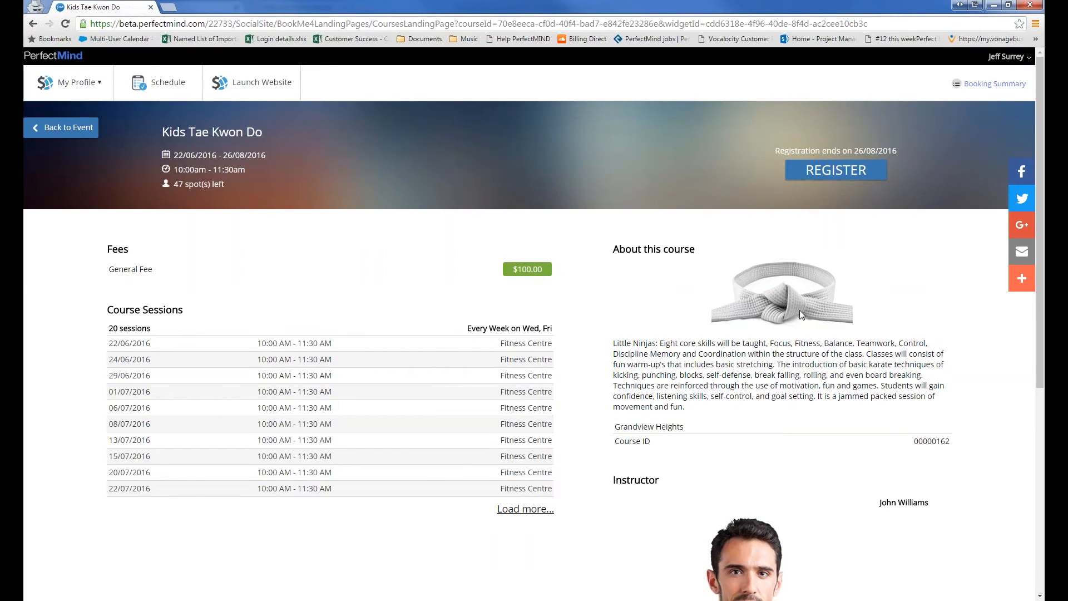
# Review the course description, Course ID and session table, then start registration
pyautogui.moveTo(616, 343); pyautogui.dragTo(677, 409)
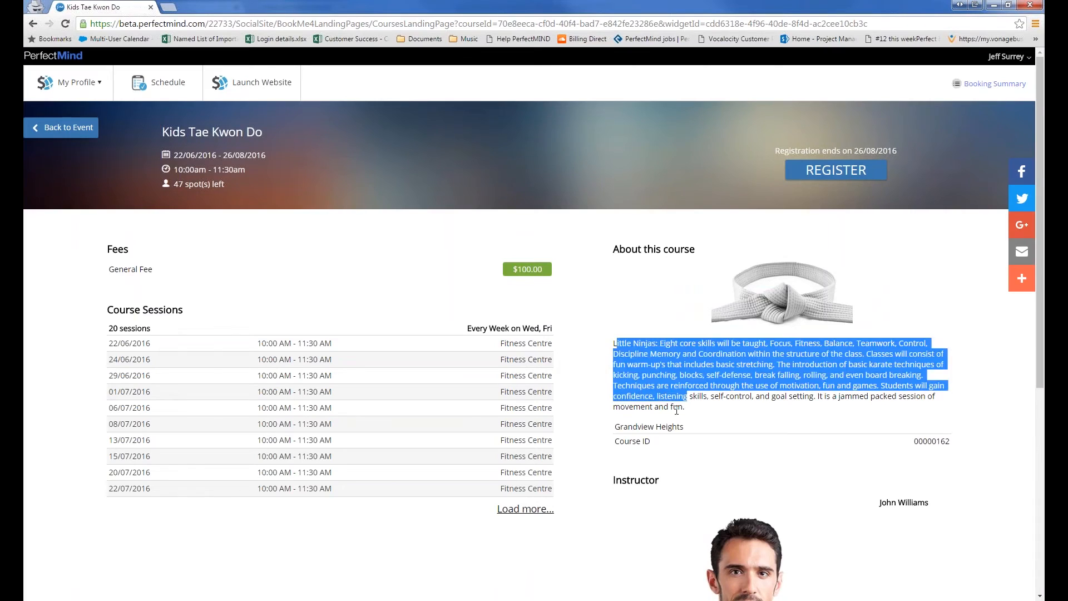
pyautogui.click(676, 410)
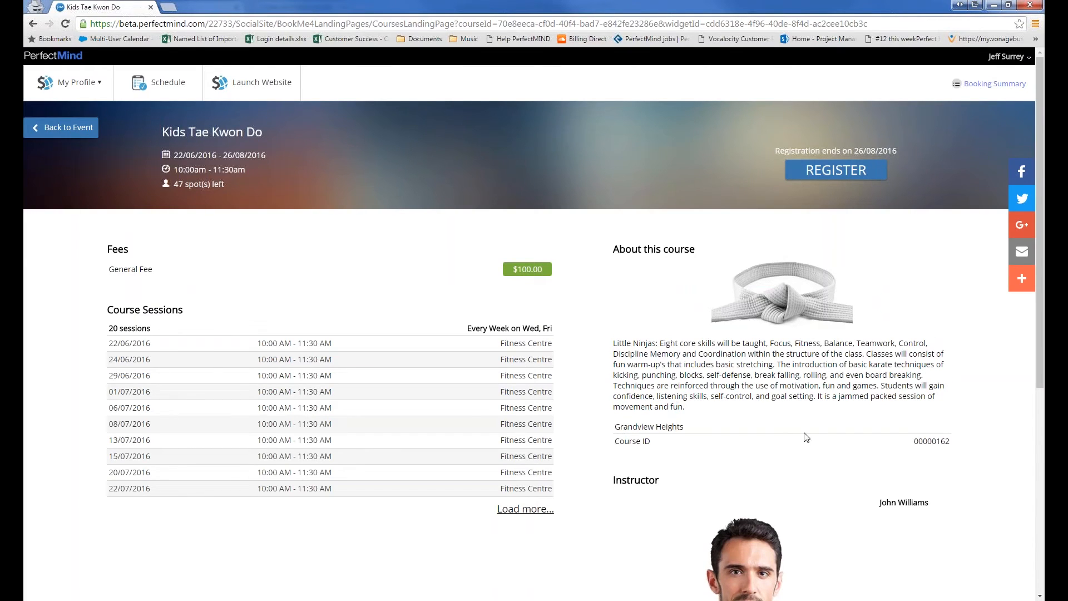
pyautogui.doubleClick(912, 441)
pyautogui.scroll(-2, 730, 365)
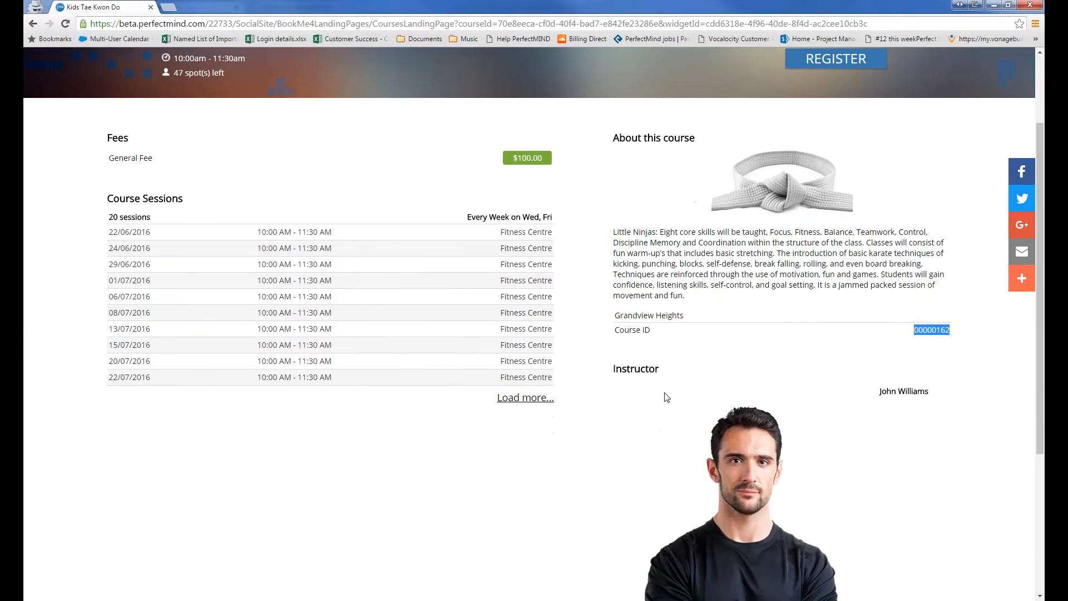
pyautogui.scroll(-4, 668, 397)
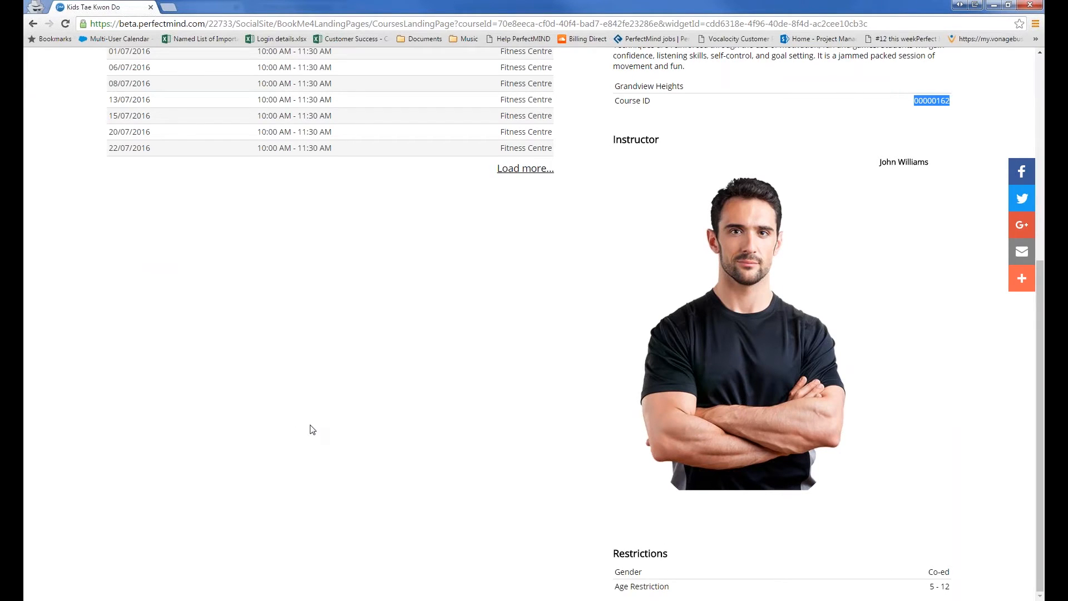
pyautogui.scroll(4, 312, 429)
pyautogui.moveTo(151, 225); pyautogui.dragTo(109, 225)
pyautogui.click(517, 339)
pyautogui.moveTo(515, 258); pyautogui.dragTo(221, 252)
pyautogui.click(563, 412)
pyautogui.scroll(3, 580, 393)
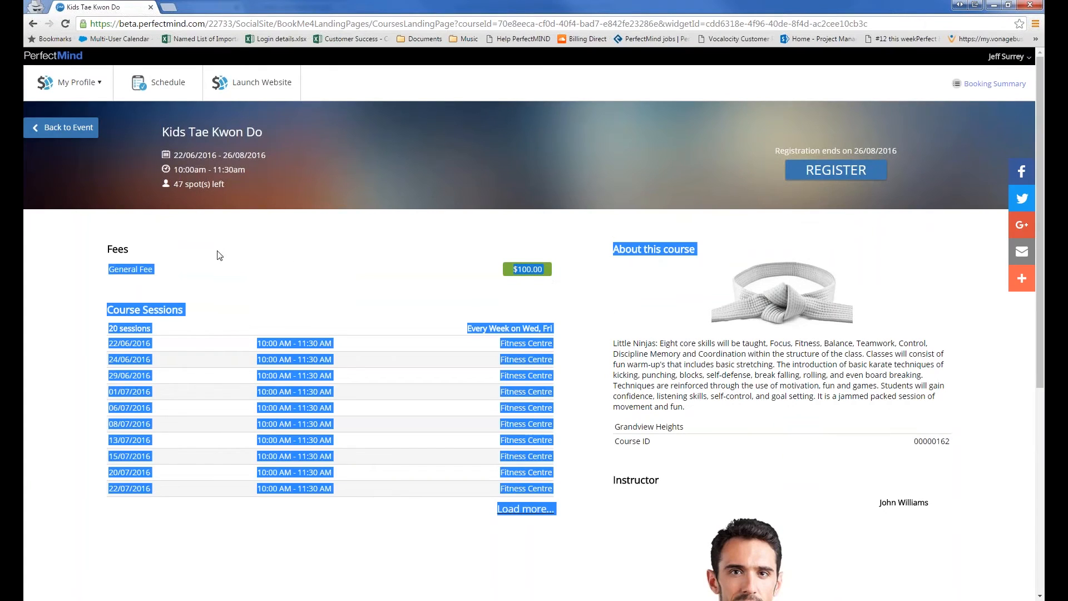
pyautogui.doubleClick(121, 269)
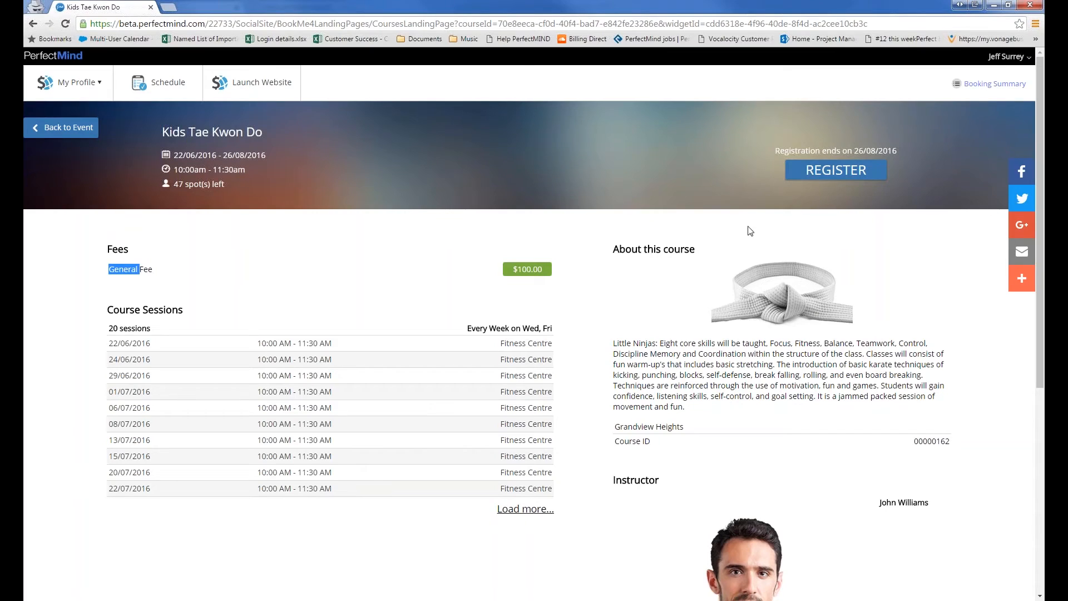
pyautogui.click(833, 178)
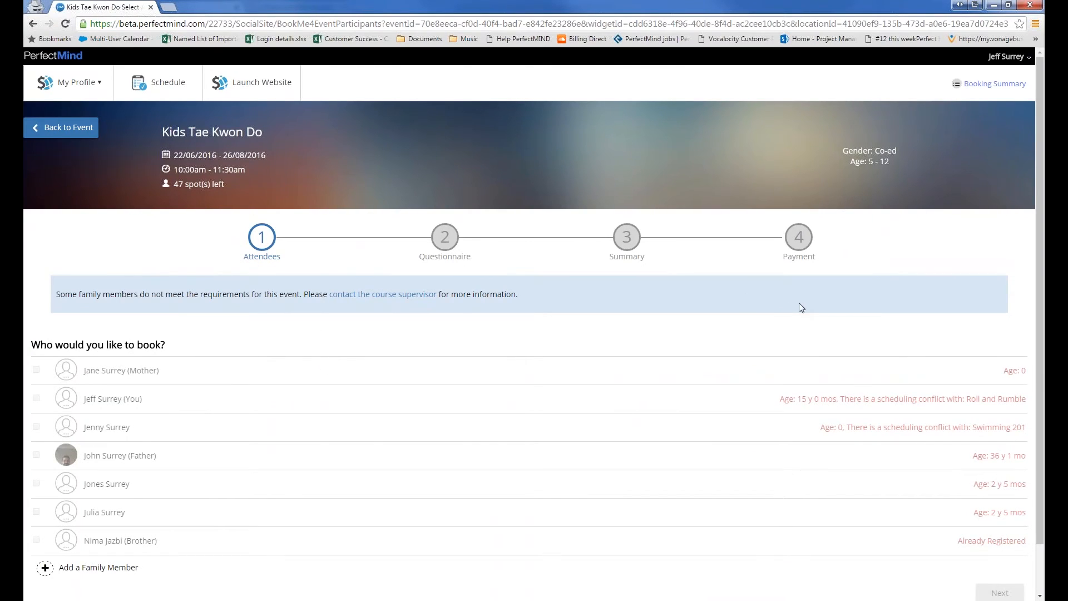
pyautogui.moveTo(841, 401); pyautogui.dragTo(1016, 401)
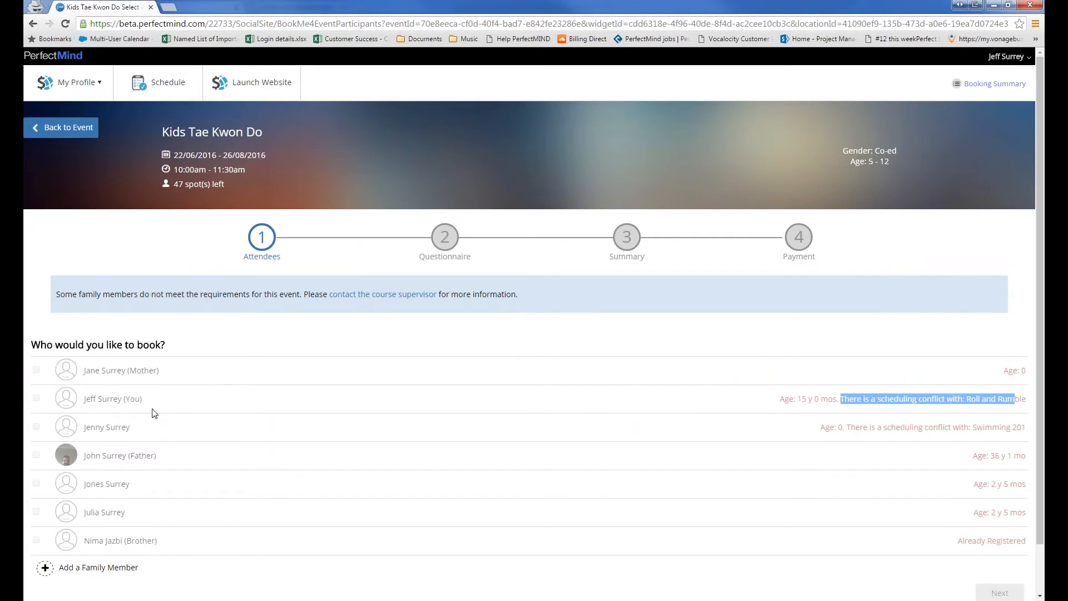
pyautogui.click(831, 412)
pyautogui.moveTo(840, 401); pyautogui.dragTo(1026, 548)
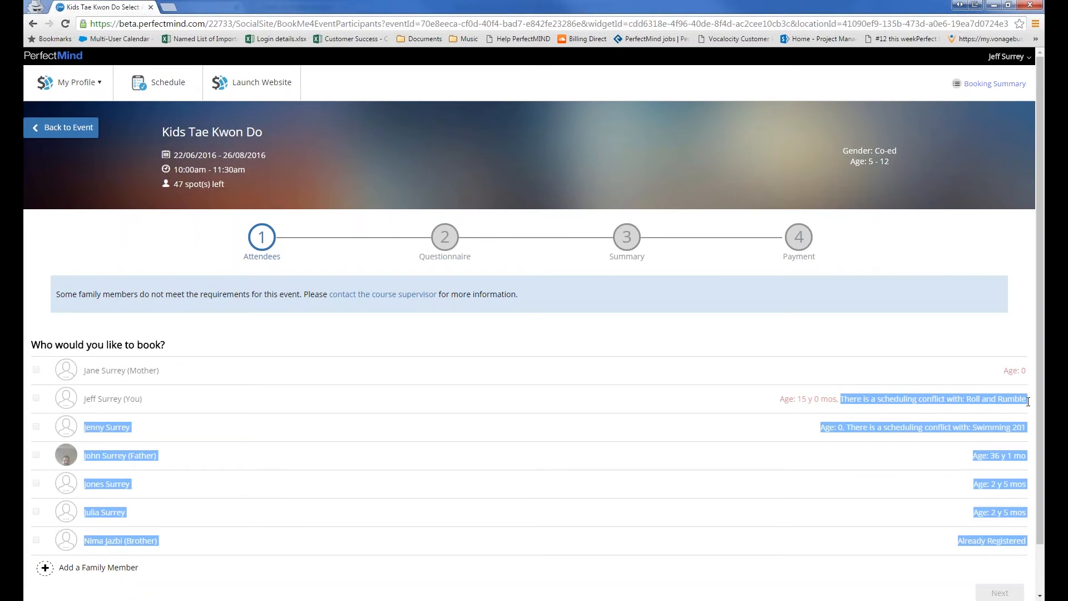
pyautogui.moveTo(1029, 400); pyautogui.dragTo(1027, 399)
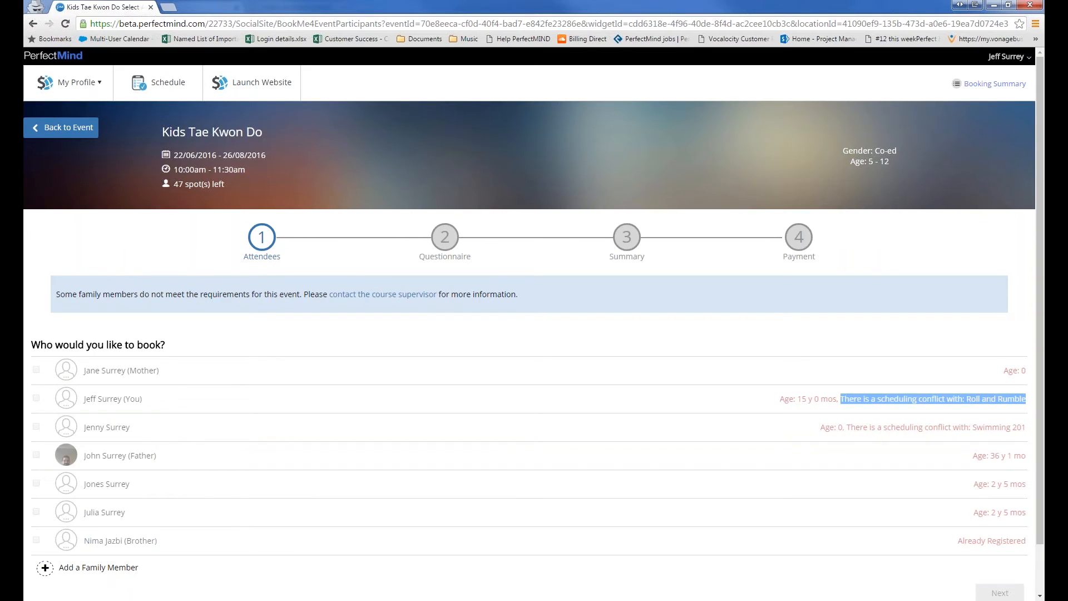
pyautogui.moveTo(1027, 400); pyautogui.dragTo(1027, 548)
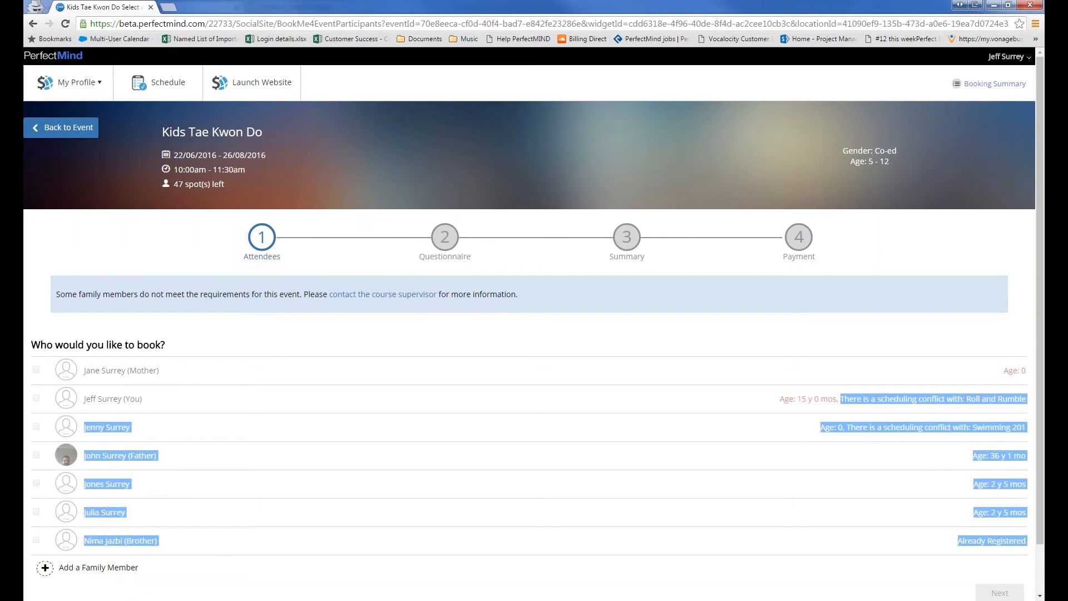
pyautogui.moveTo(1031, 400); pyautogui.dragTo(1028, 407)
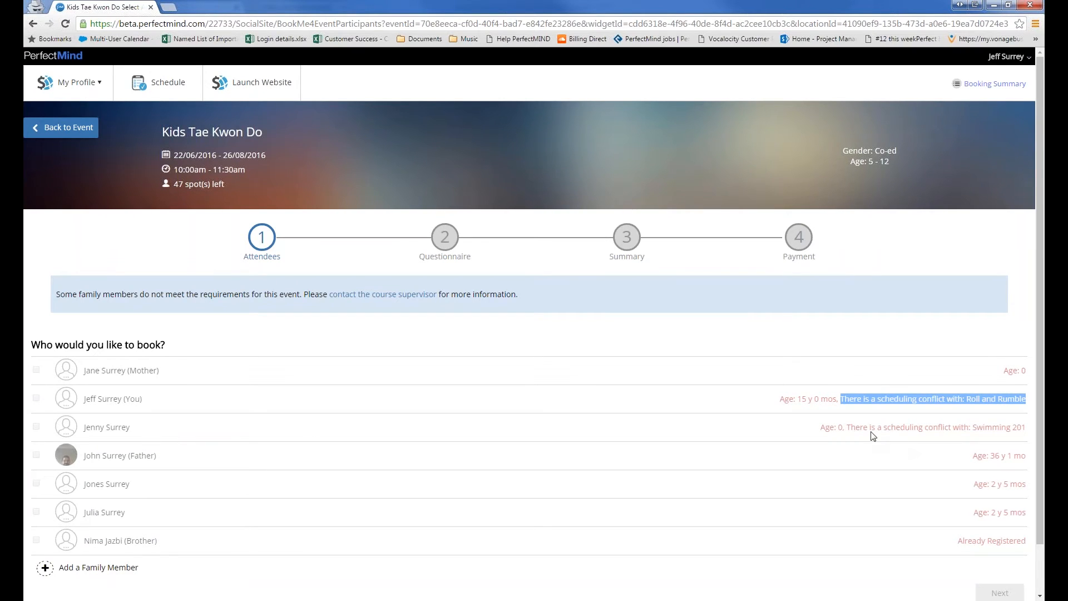
pyautogui.moveTo(855, 427); pyautogui.dragTo(1027, 551)
pyautogui.moveTo(1032, 432); pyautogui.dragTo(1028, 432)
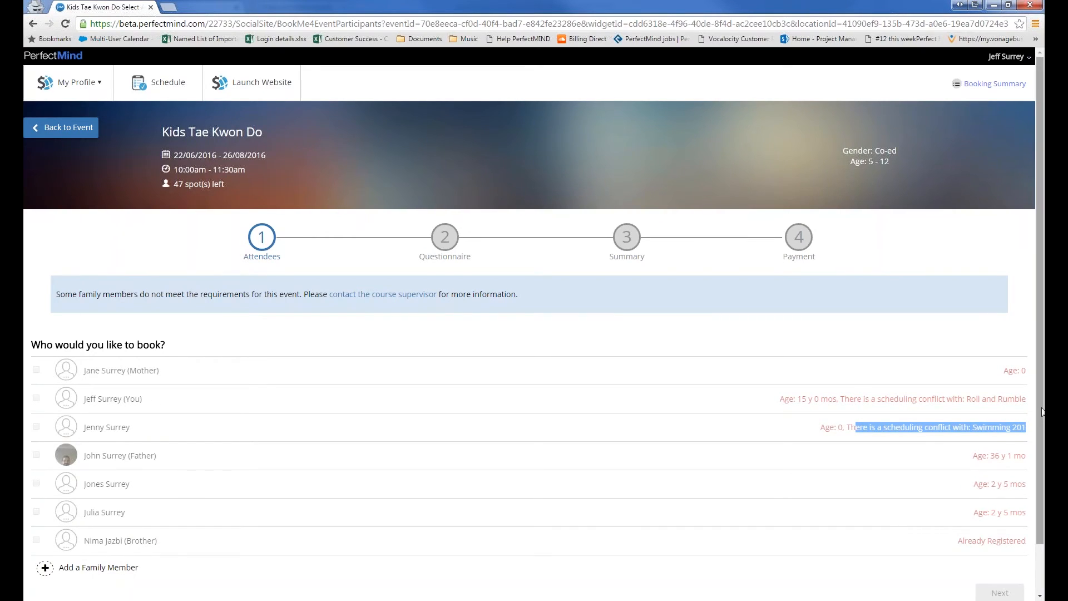
pyautogui.scroll(-1, 1041, 393)
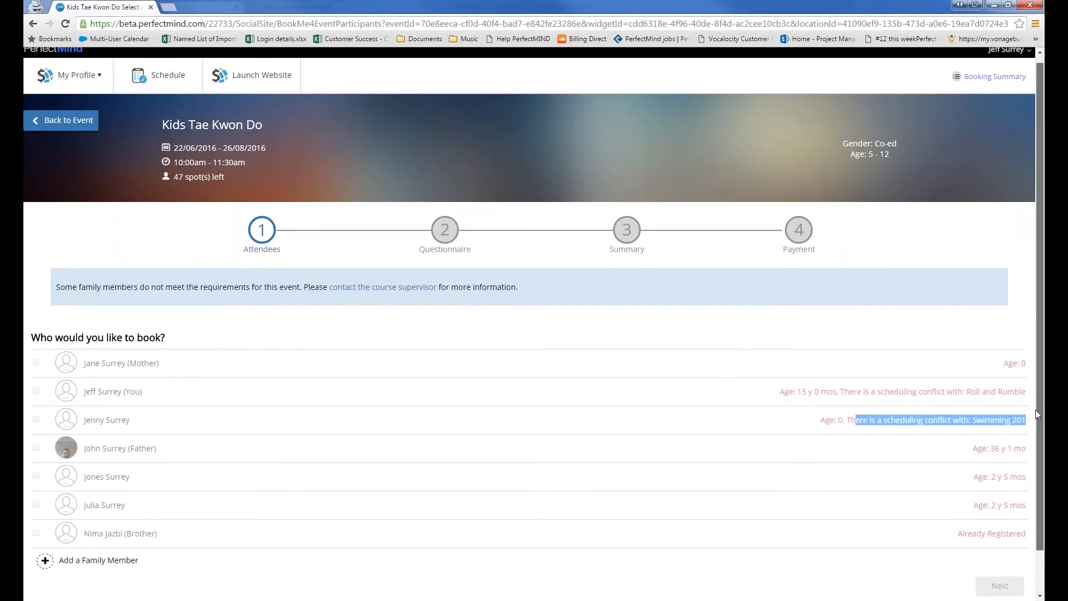
pyautogui.click(106, 511)
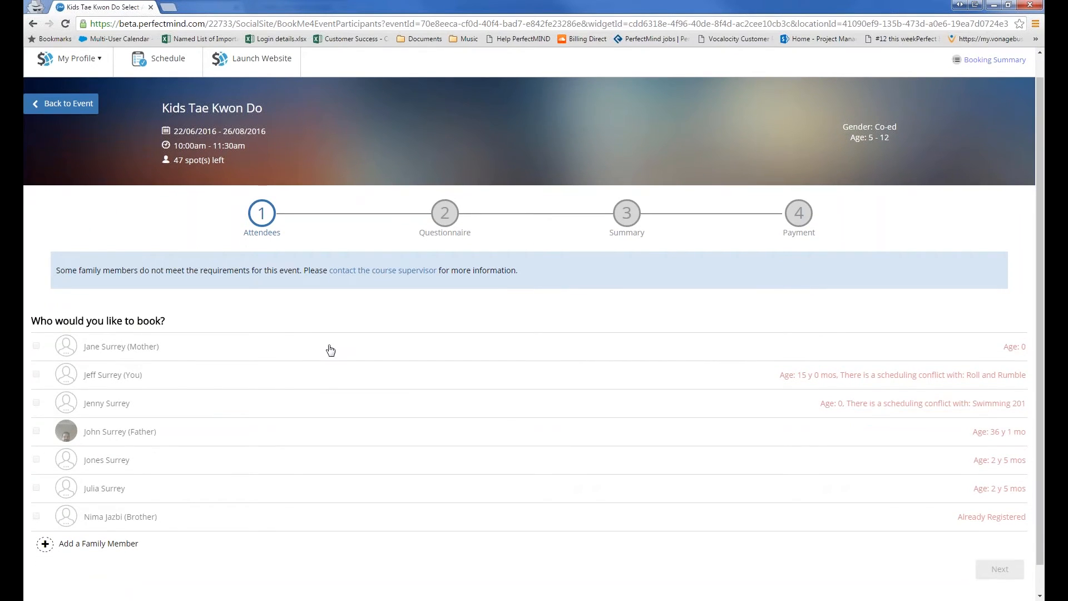
# Bring up the Add Family Member form and select the First Name field
pyautogui.scroll(-5, 529, 262)
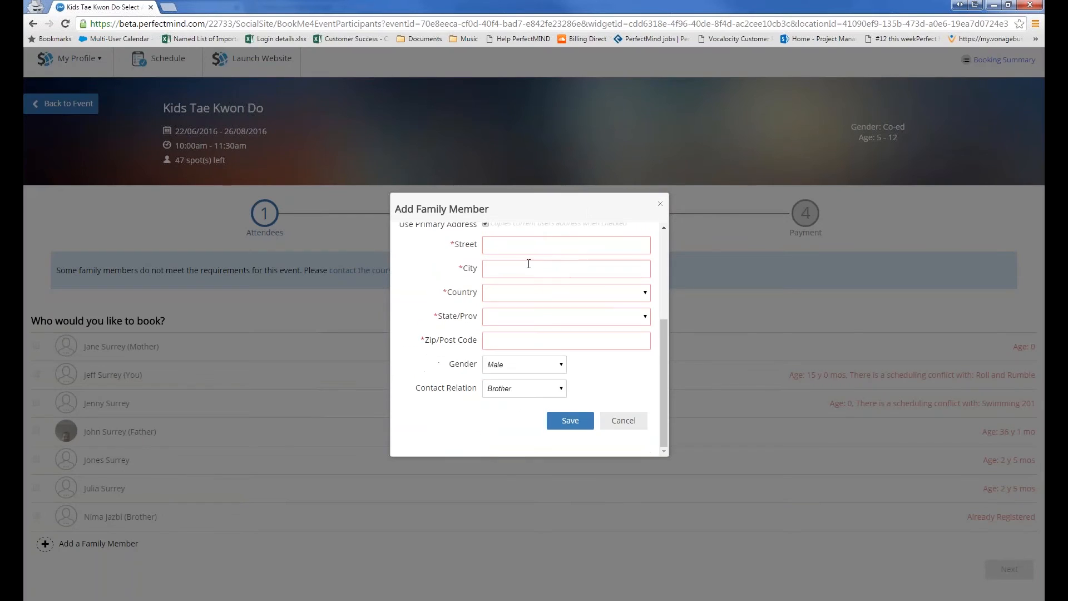
pyautogui.scroll(5, 529, 263)
pyautogui.scroll(-5, 528, 263)
pyautogui.scroll(5, 527, 267)
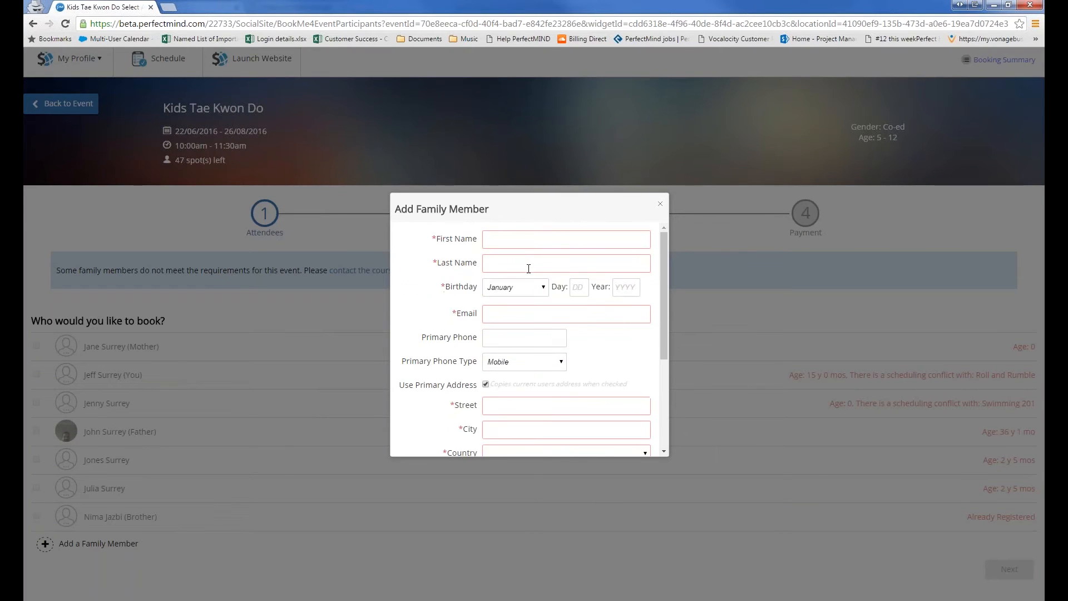
pyautogui.scroll(-5, 528, 267)
pyautogui.scroll(5, 528, 268)
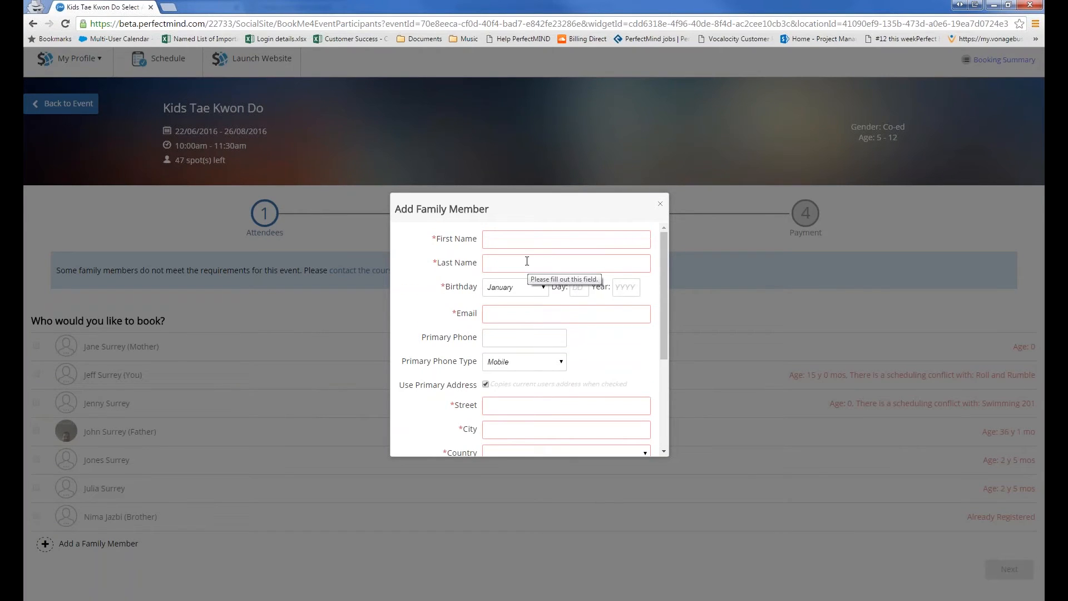
pyautogui.click(523, 248)
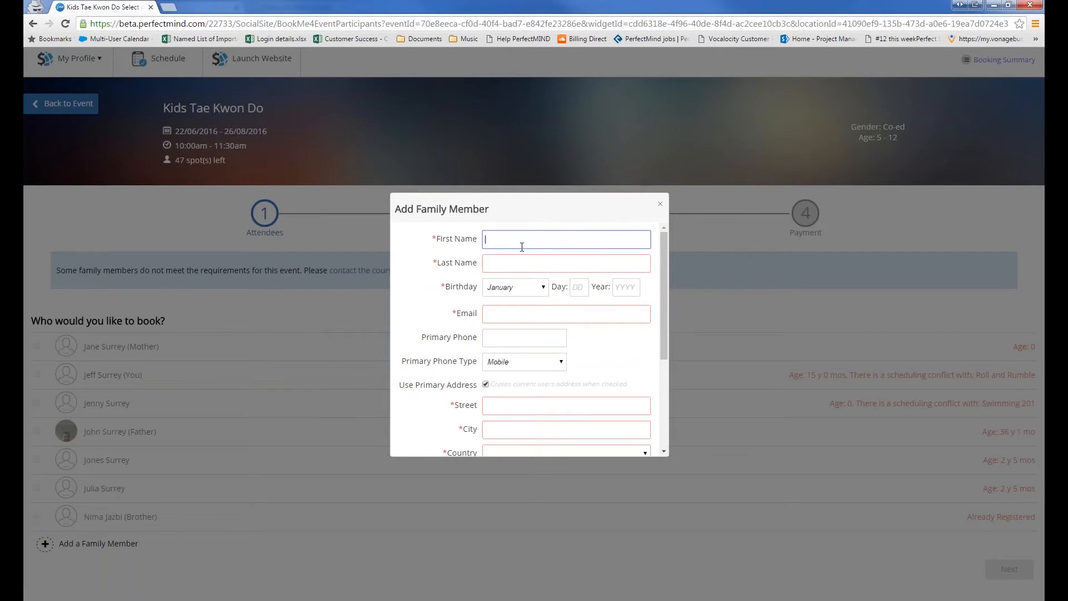
# Toggle Create Family Members off and back on in Setup, leaving it enabled
pyautogui.click(1058, 154)
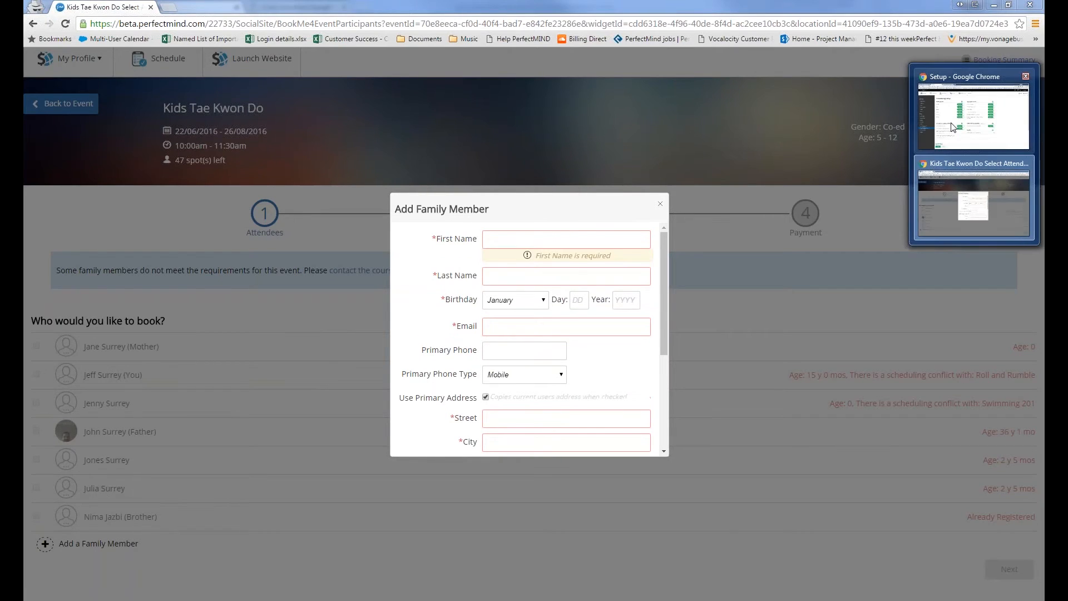
pyautogui.click(953, 128)
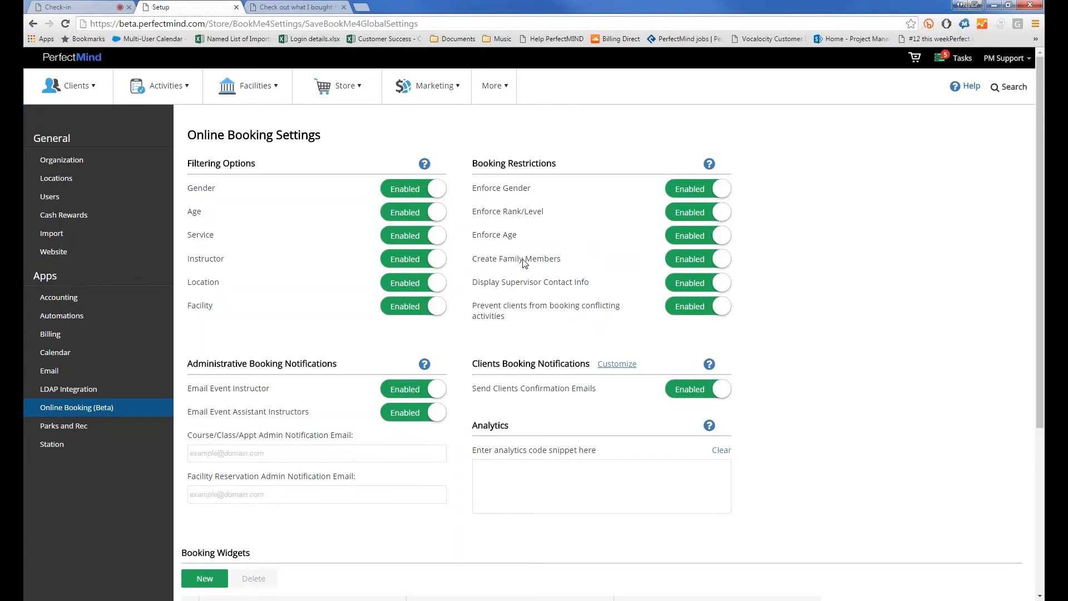
pyautogui.click(689, 289)
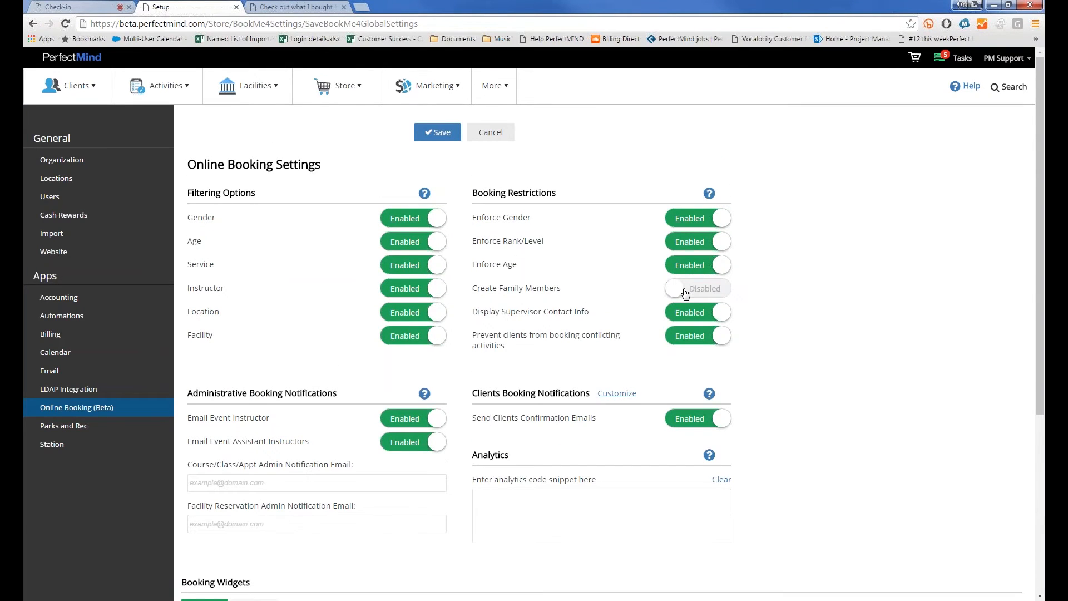
pyautogui.click(688, 291)
pyautogui.click(687, 290)
pyautogui.click(687, 290)
pyautogui.click(944, 220)
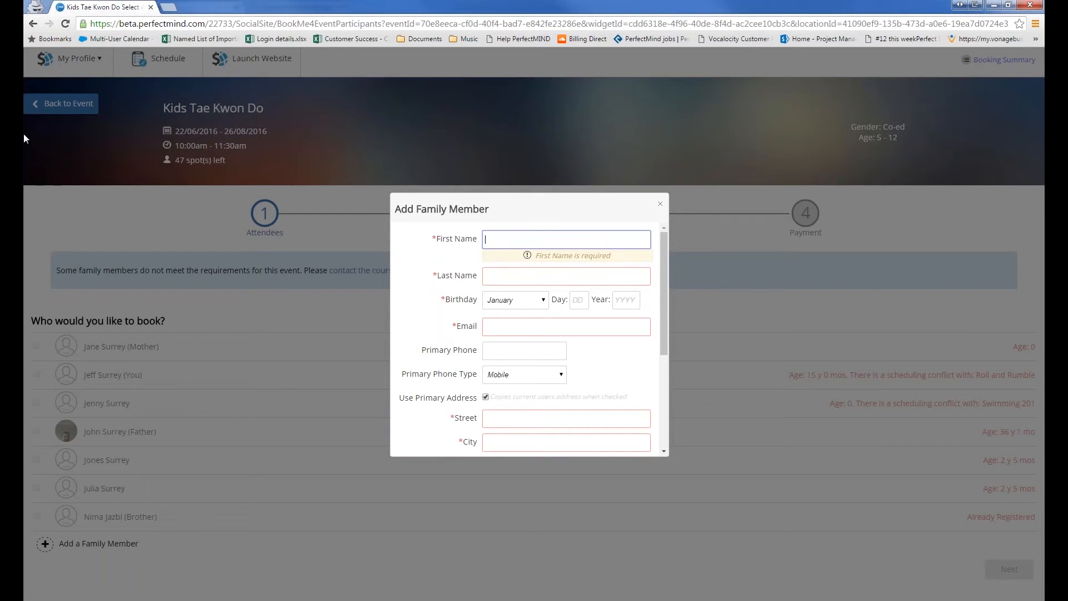
# Enter a sample first and last name and a birthday of day 21, year 1980
pyautogui.write('John')
pyautogui.press('Tab')
pyautogui.write('Smith')
pyautogui.press('Tab')
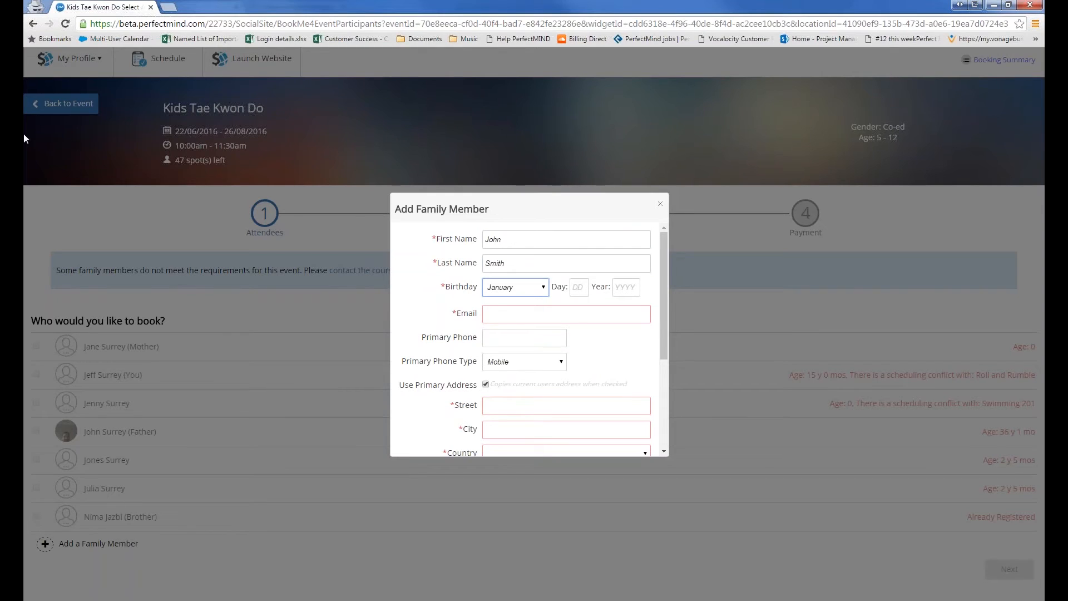
pyautogui.press('Tab')
pyautogui.write('21')
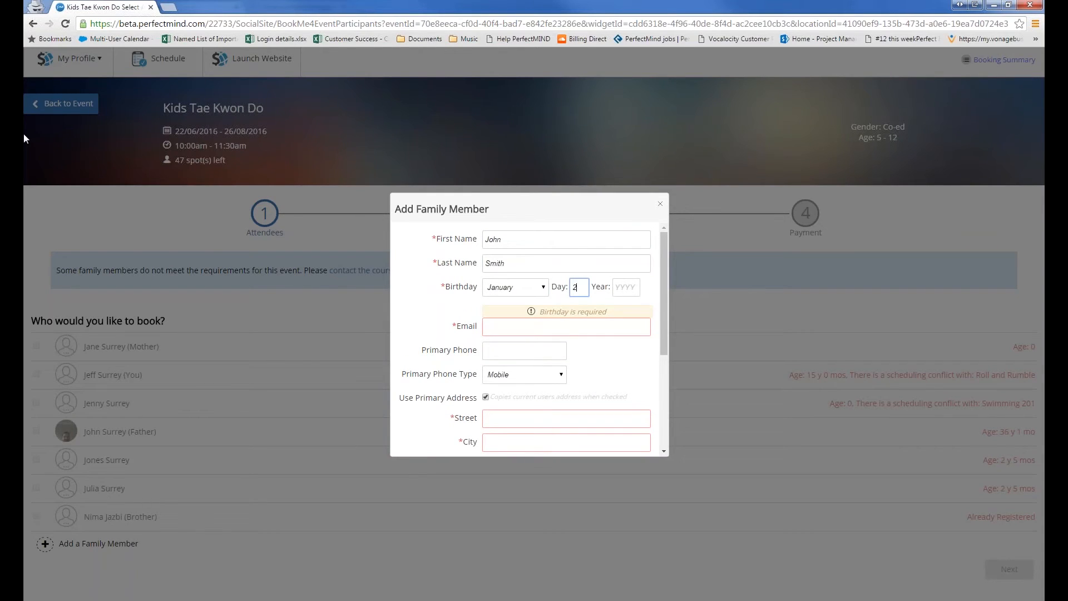
pyautogui.press('Tab')
pyautogui.write('1980')
pyautogui.click(463, 306)
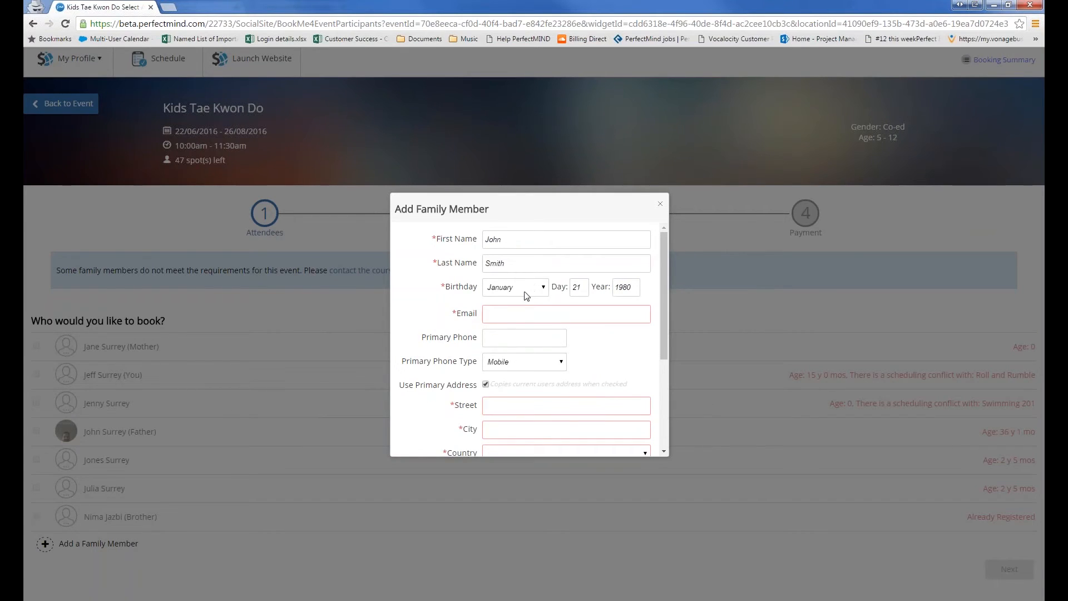
# Enter a sample primary phone, toggle Use Primary Address off and on, then cancel the form
pyautogui.click(511, 315)
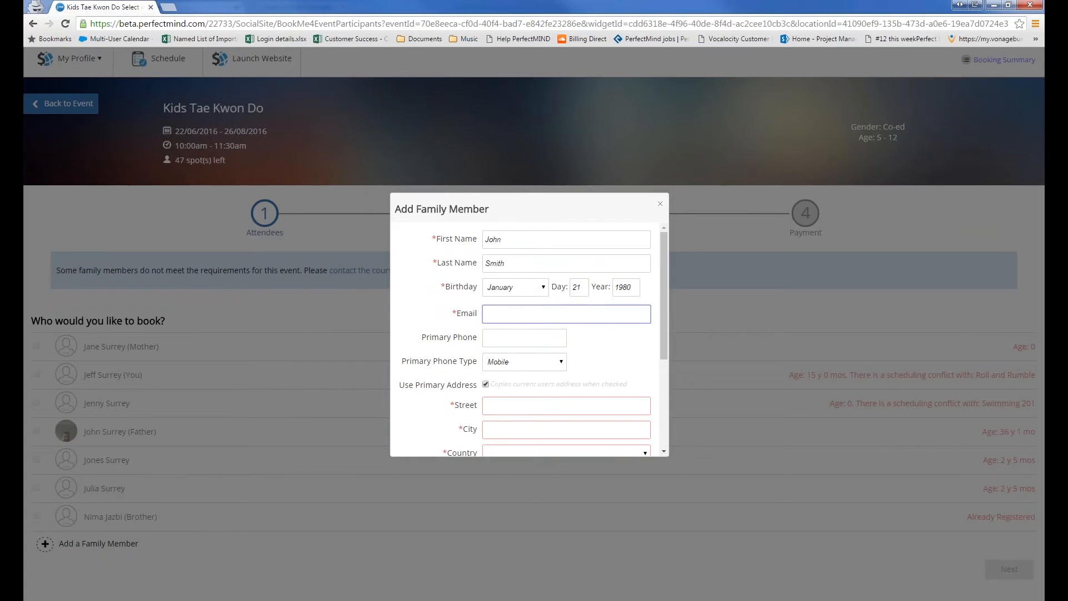
pyautogui.click(499, 337)
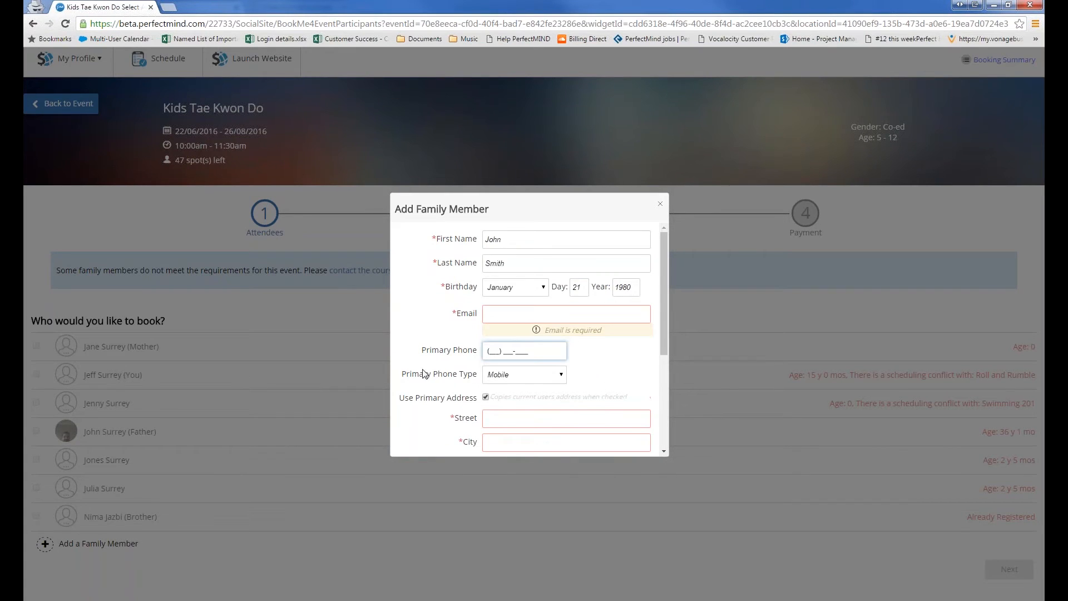
pyautogui.write('778-___')
pyautogui.doubleClick(491, 355)
pyautogui.scroll(-3, 474, 300)
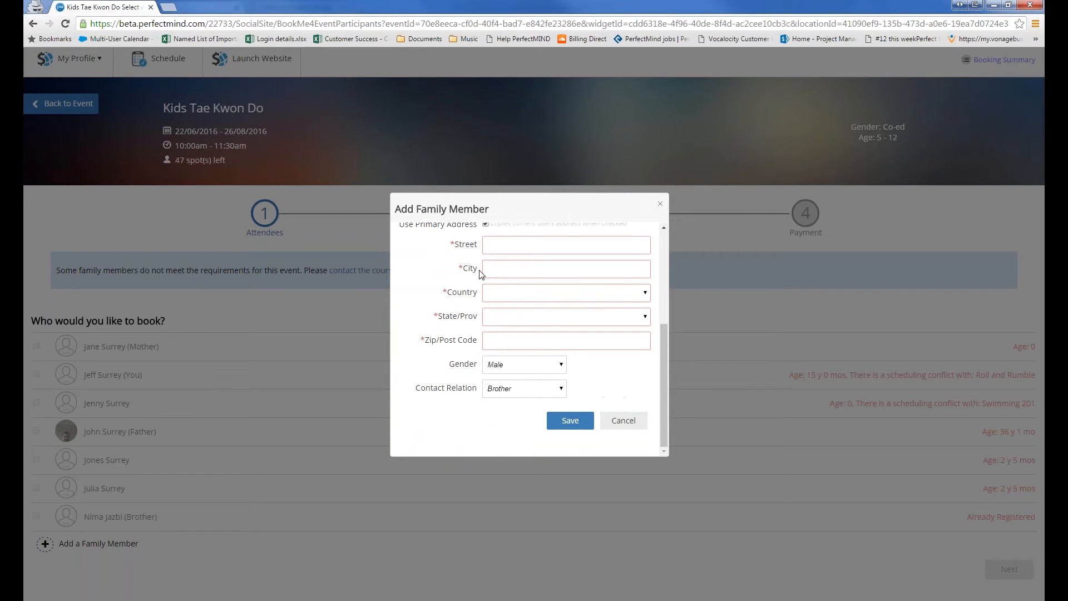
pyautogui.scroll(1, 477, 269)
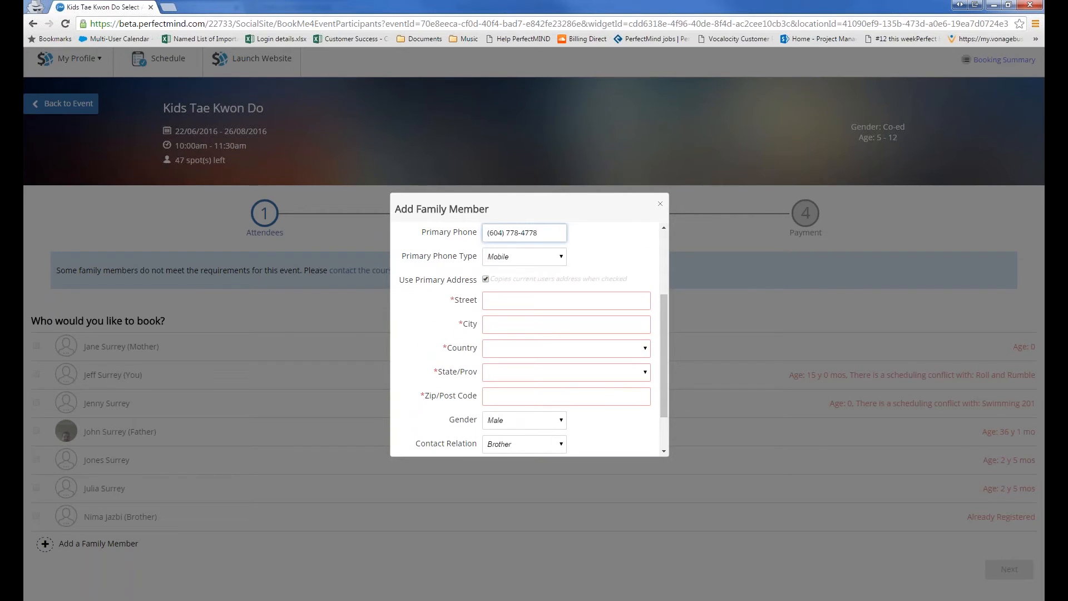
pyautogui.click(488, 281)
pyautogui.click(488, 281)
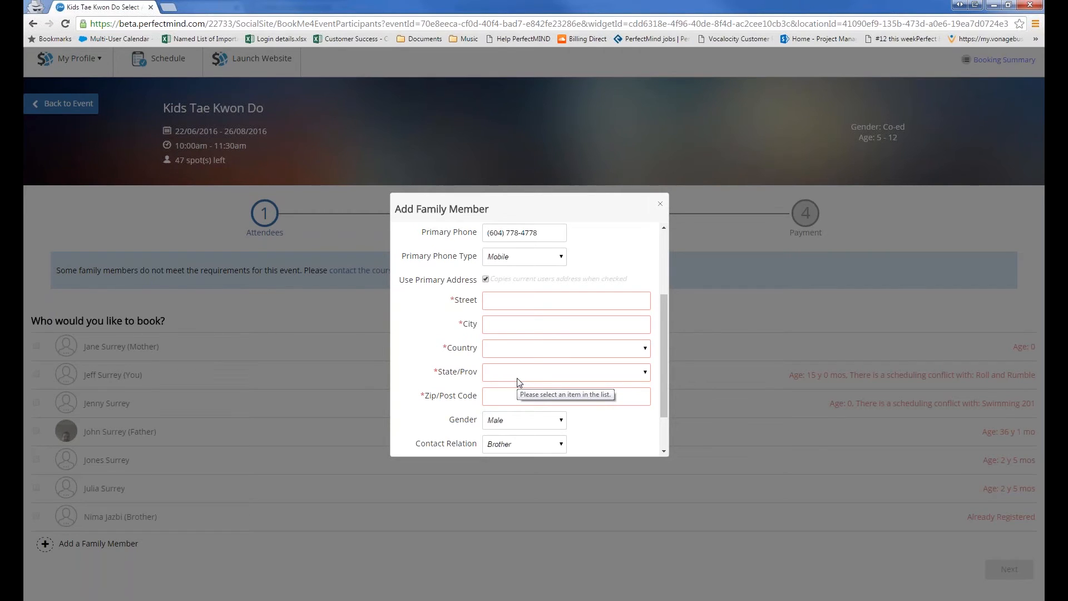
pyautogui.scroll(-1, 518, 381)
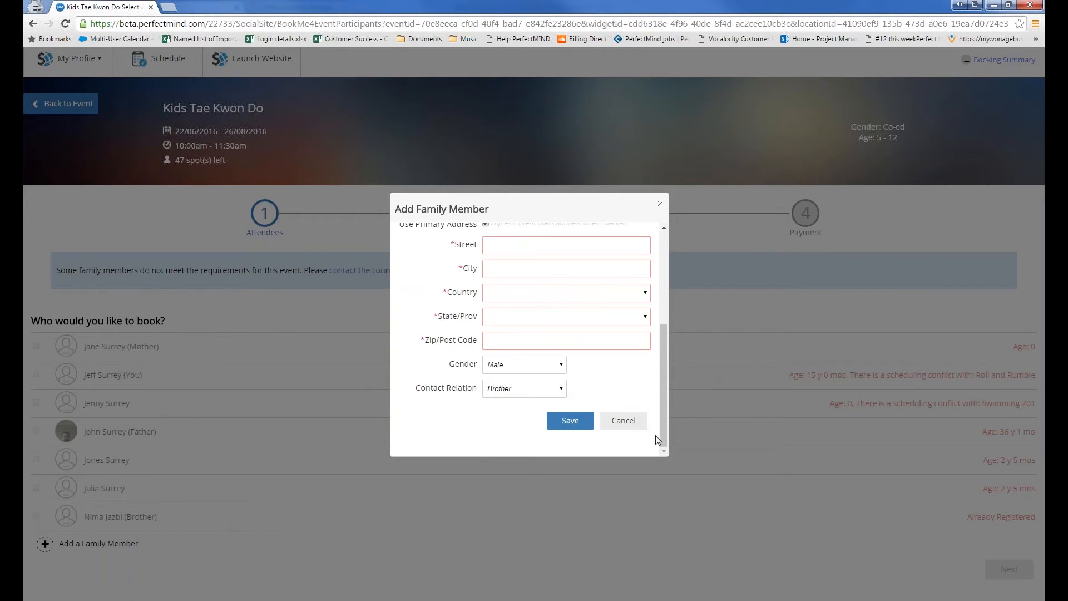
pyautogui.click(624, 421)
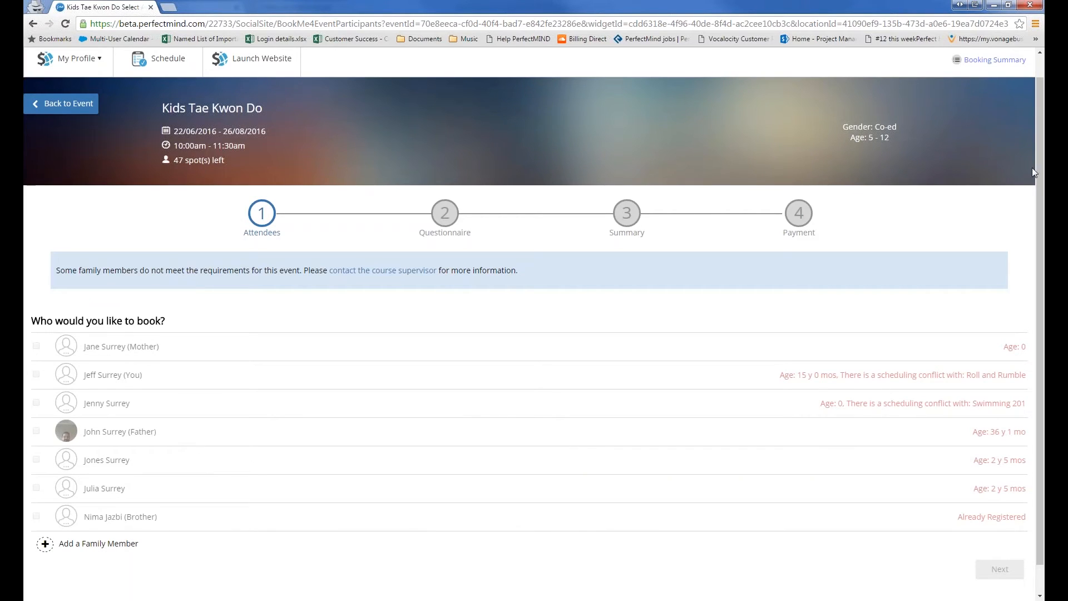
# Remove the brother's registration from the Kids Tae Kwon Do roster via View Activities, then return to booking
pyautogui.moveTo(1041, 151)
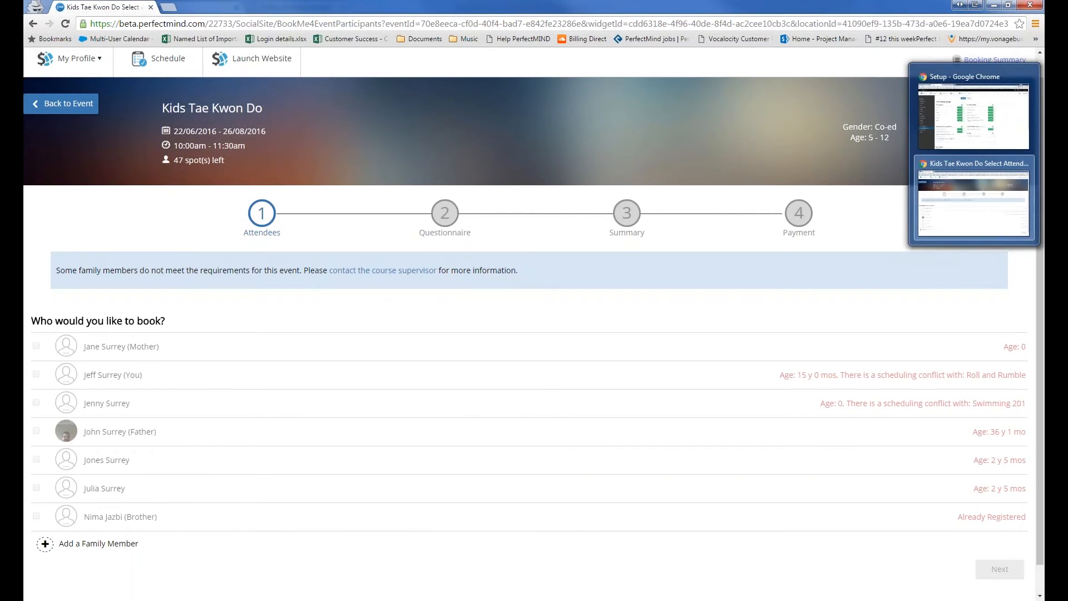
pyautogui.click(987, 108)
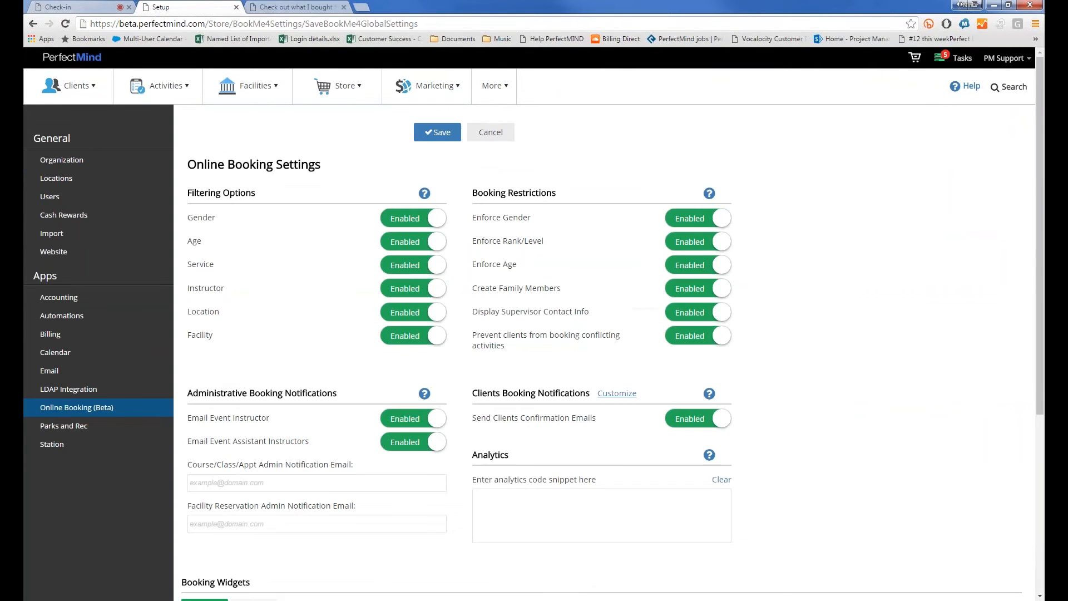
pyautogui.click(167, 85)
pyautogui.click(147, 145)
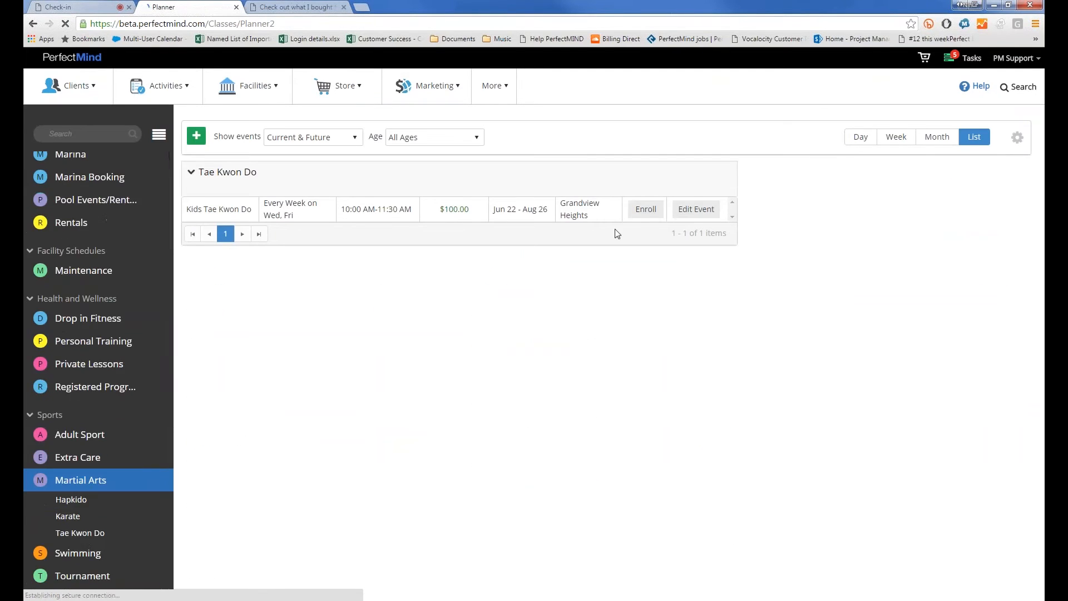
pyautogui.click(646, 209)
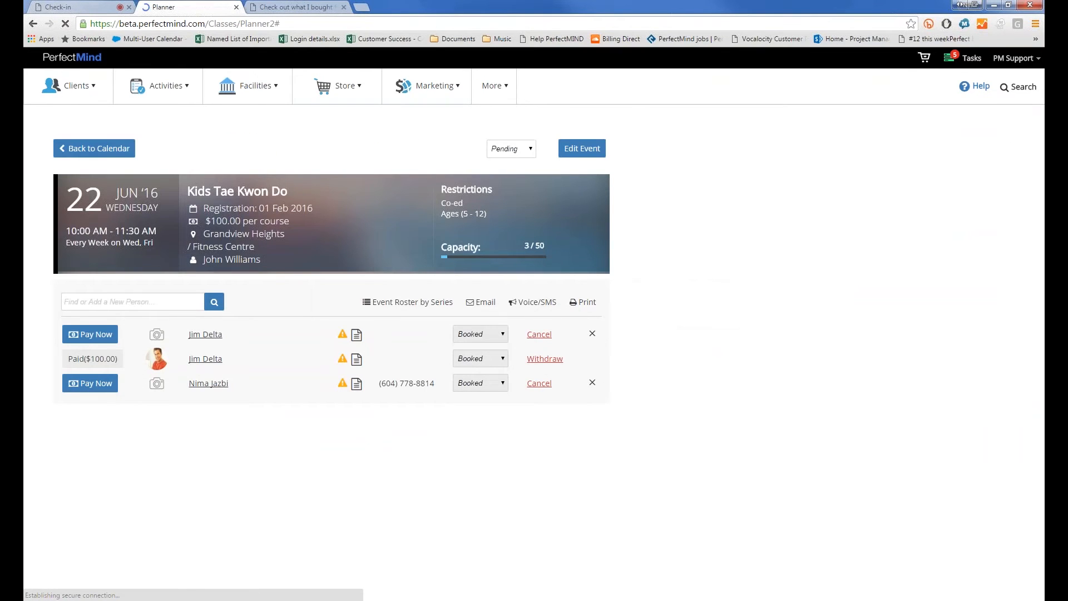
pyautogui.click(592, 383)
pyautogui.click(540, 359)
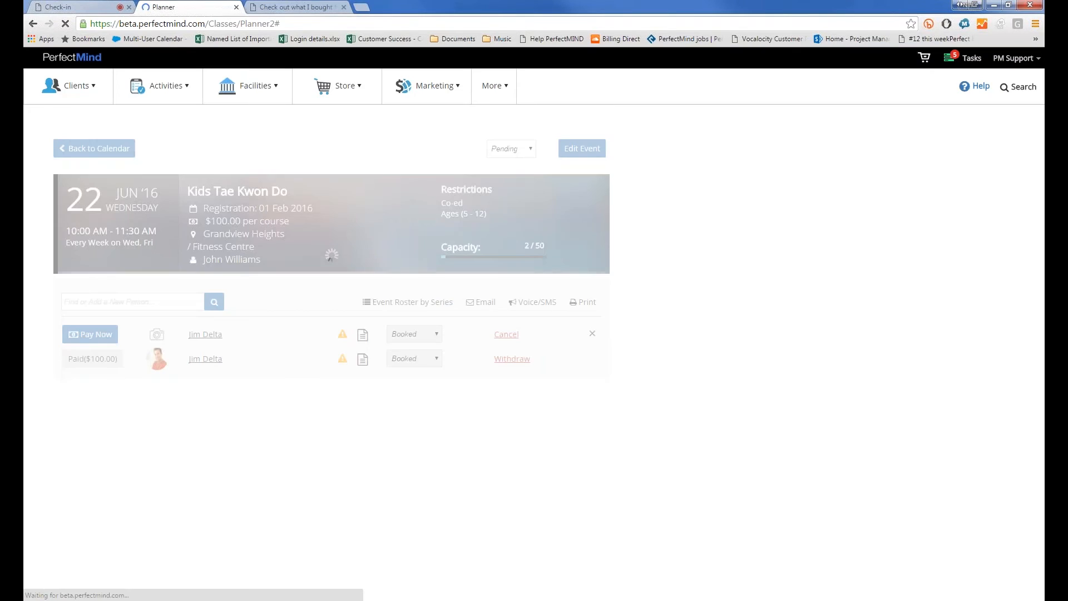
pyautogui.click(954, 108)
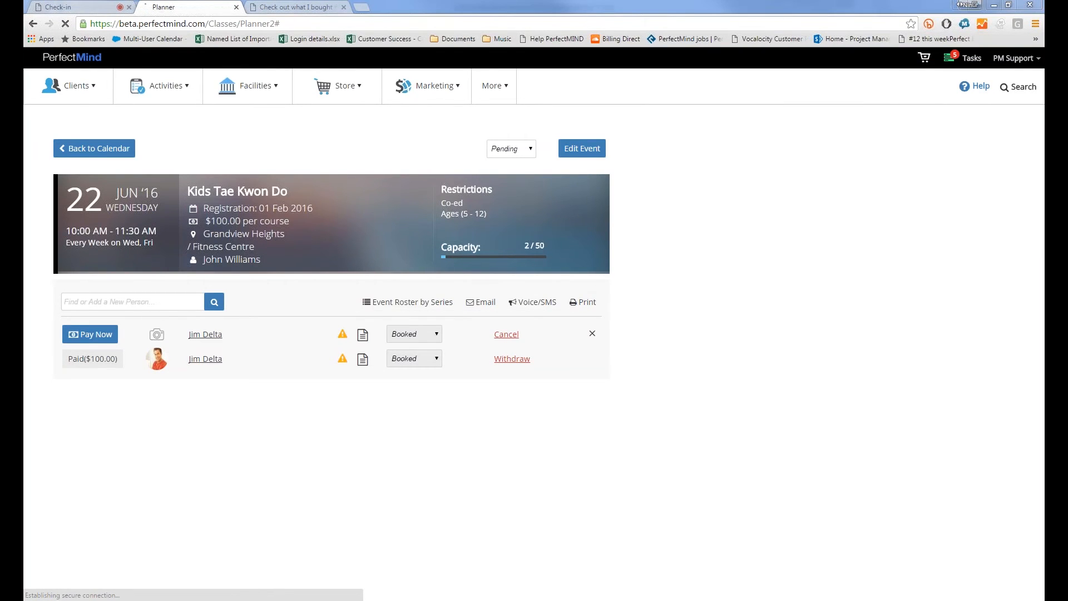
pyautogui.click(1006, 212)
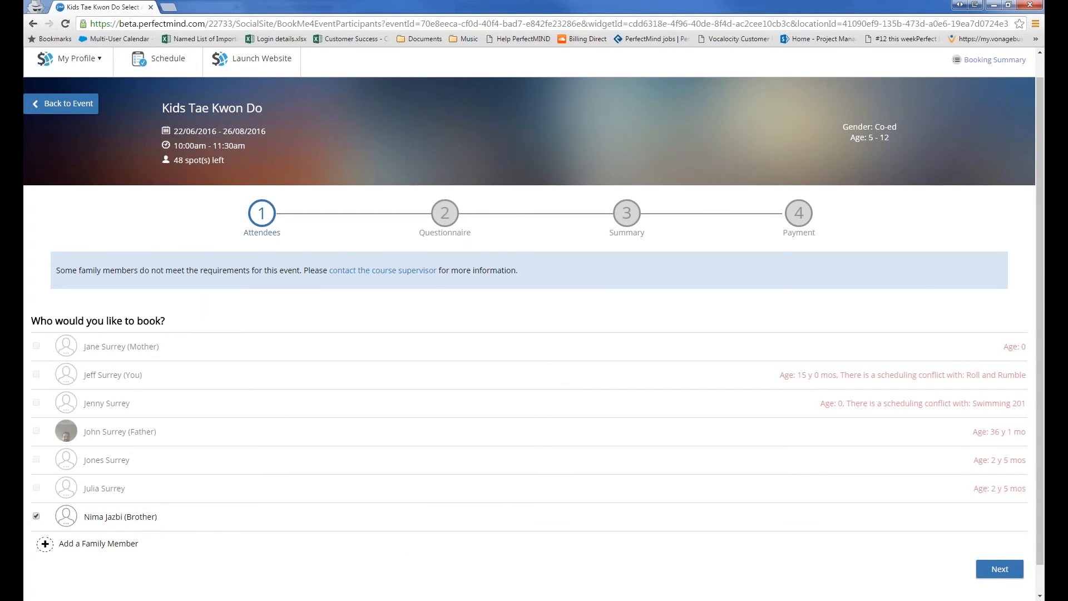
# Return to the Attendees step to see which family members are eligible to book
pyautogui.click(1010, 570)
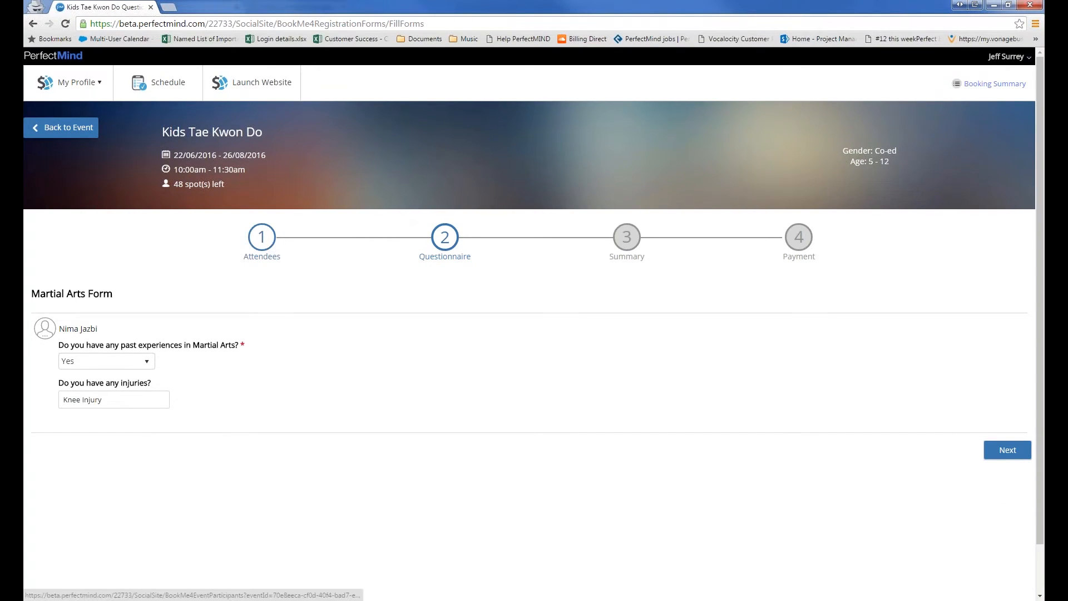
pyautogui.click(256, 245)
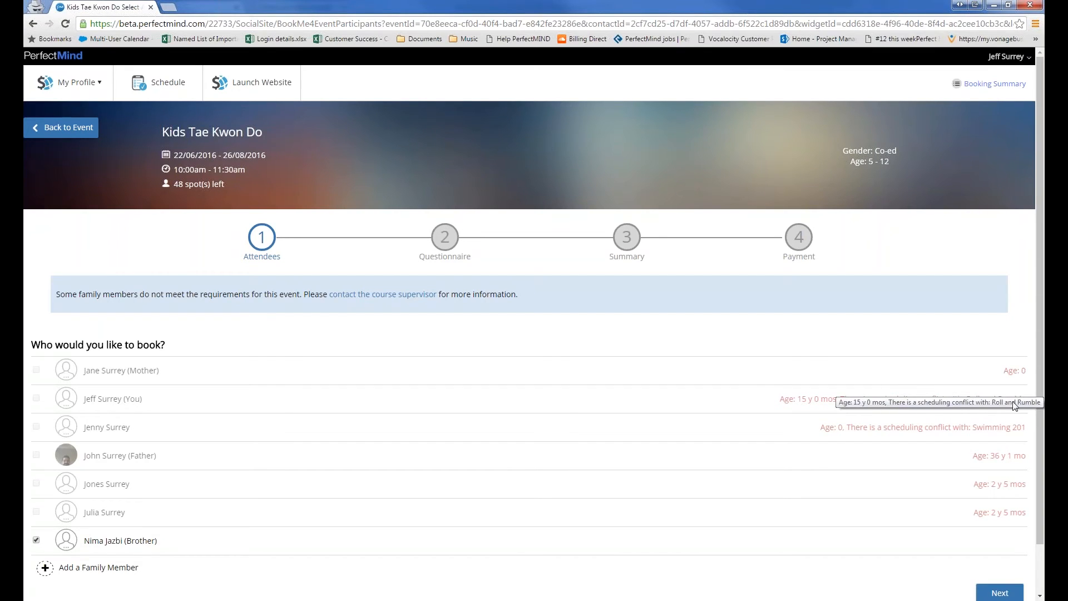
pyautogui.click(1057, 155)
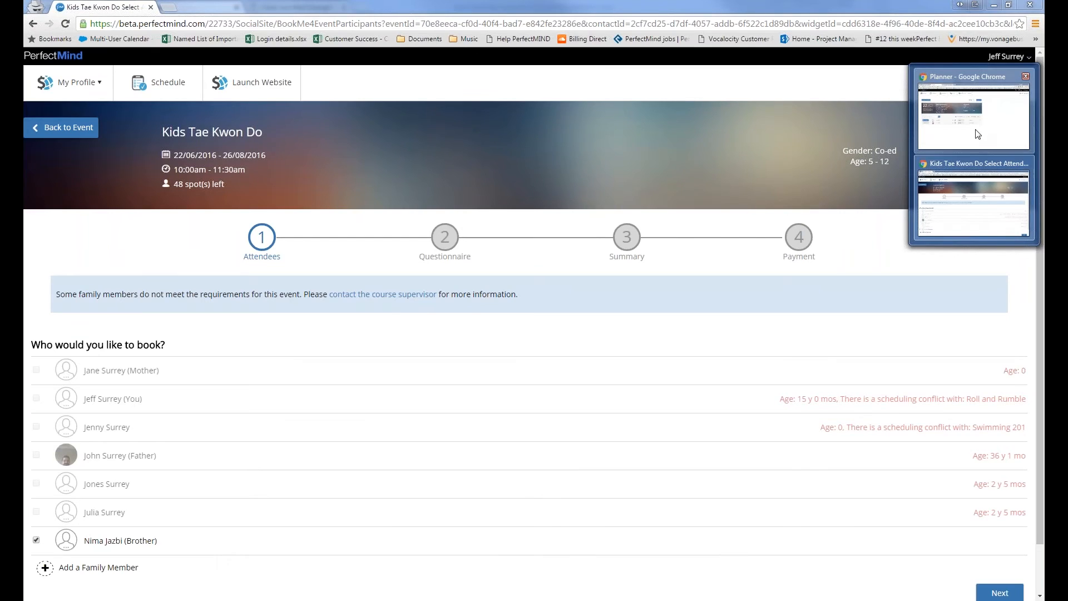
pyautogui.click(977, 134)
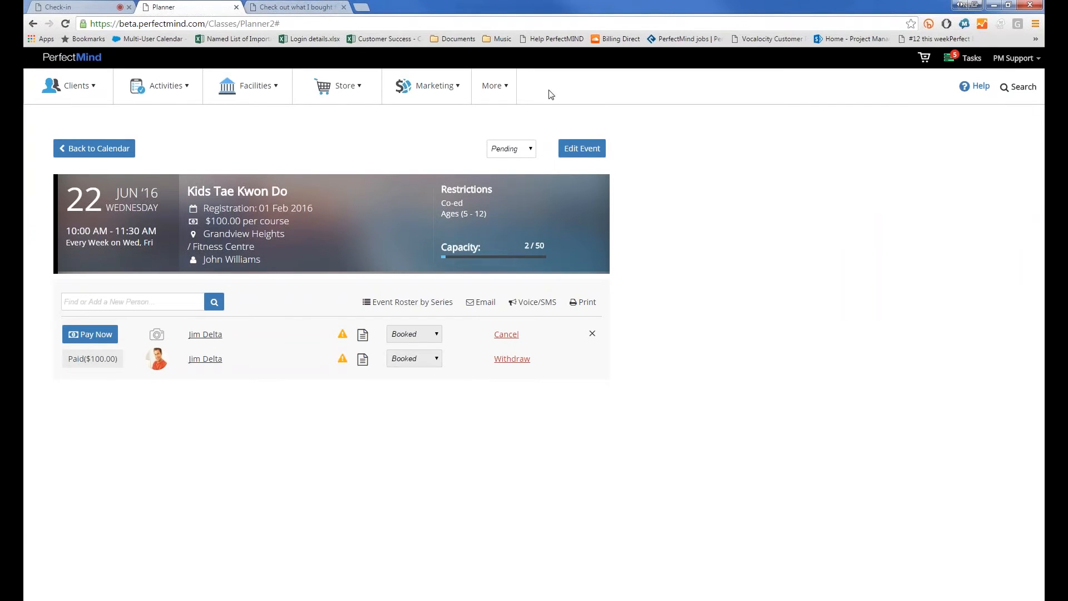
pyautogui.click(395, 89)
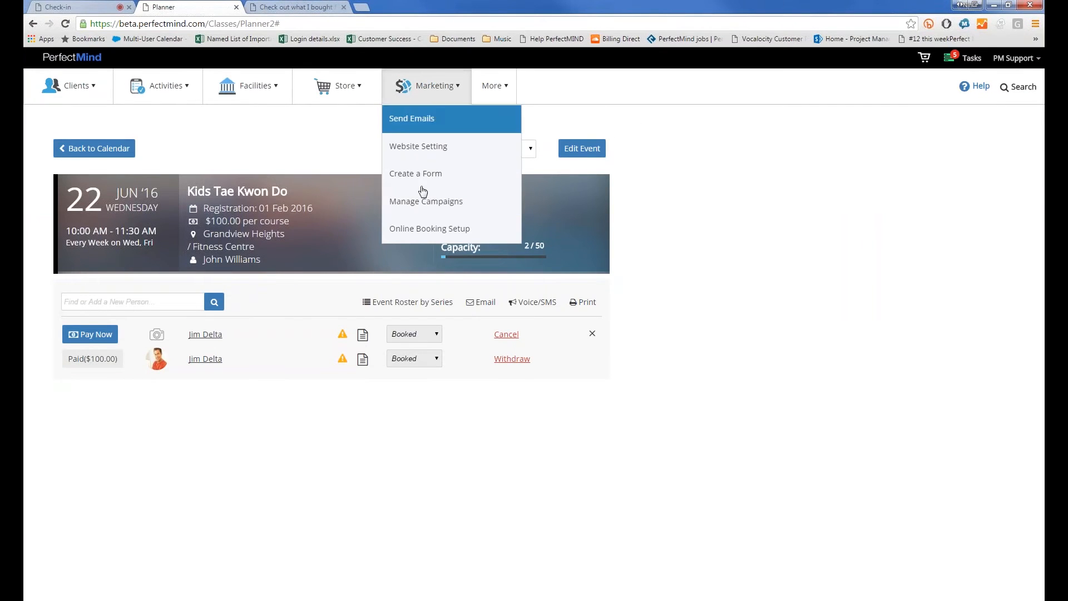
pyautogui.click(427, 237)
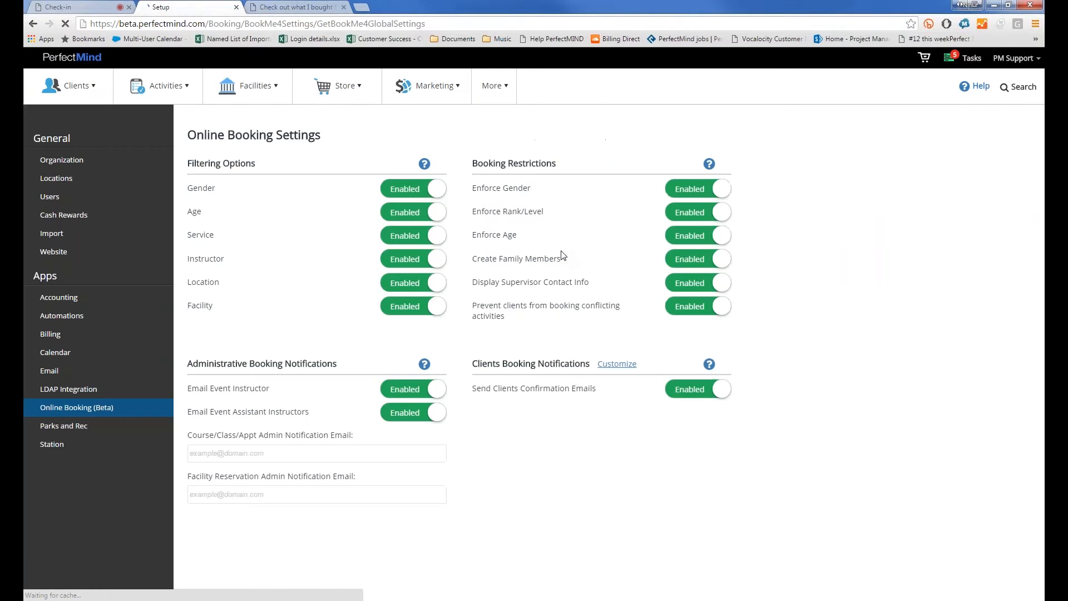
pyautogui.moveTo(591, 282); pyautogui.dragTo(495, 283)
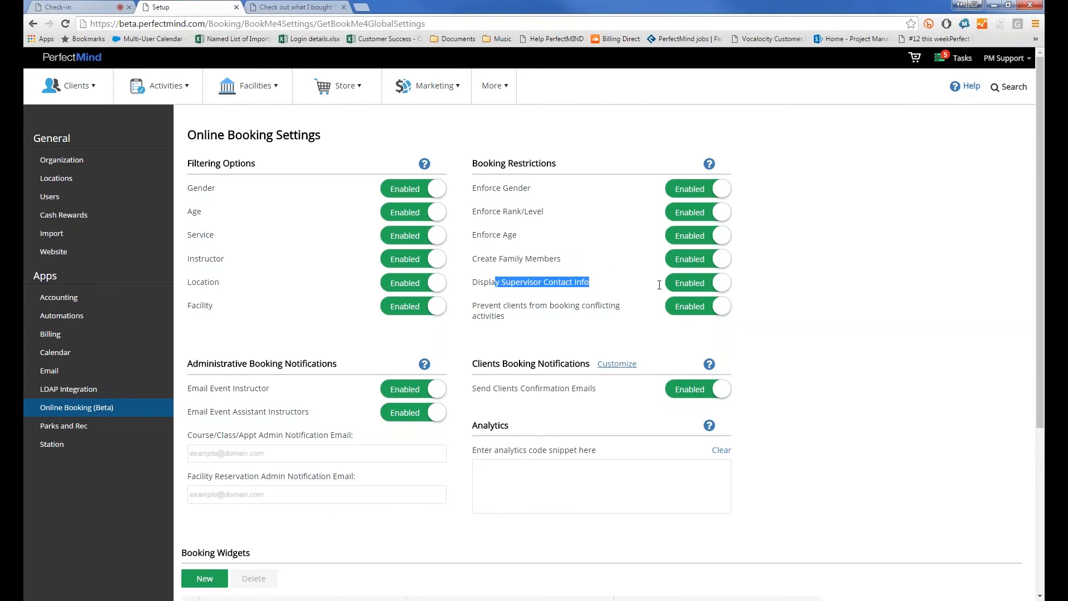
pyautogui.click(741, 283)
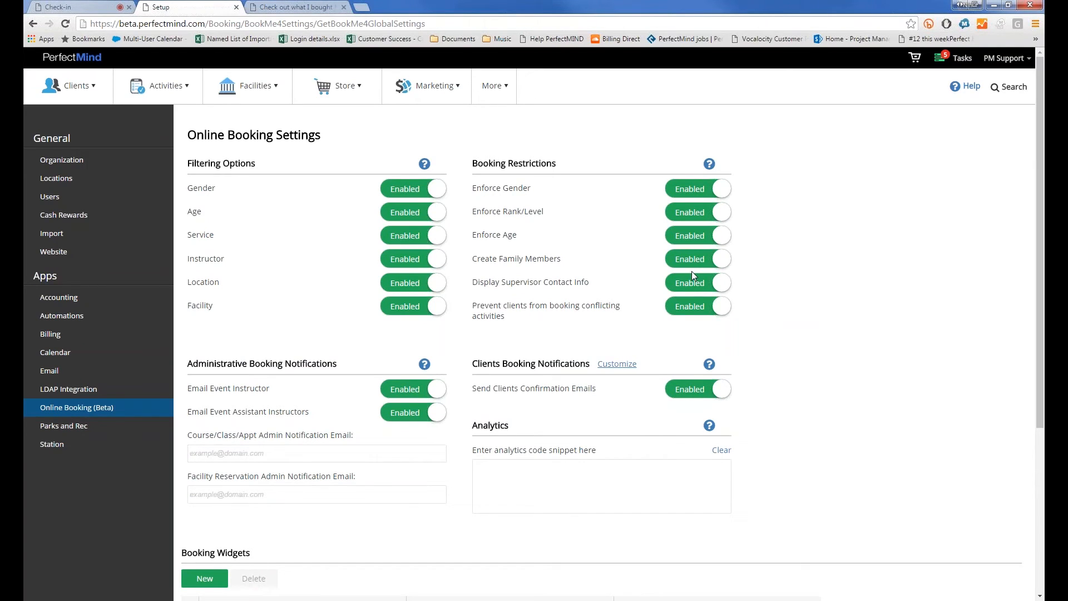
pyautogui.click(993, 7)
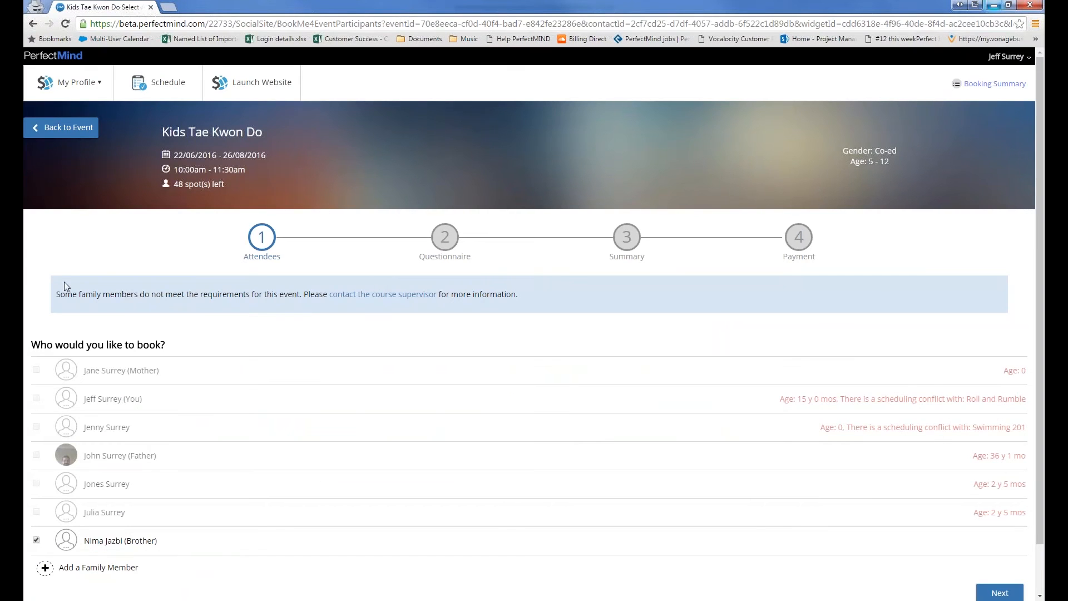
# View the course supervisor's contact details, then advance to the Martial Arts Form questionnaire
pyautogui.moveTo(69, 297); pyautogui.dragTo(321, 298)
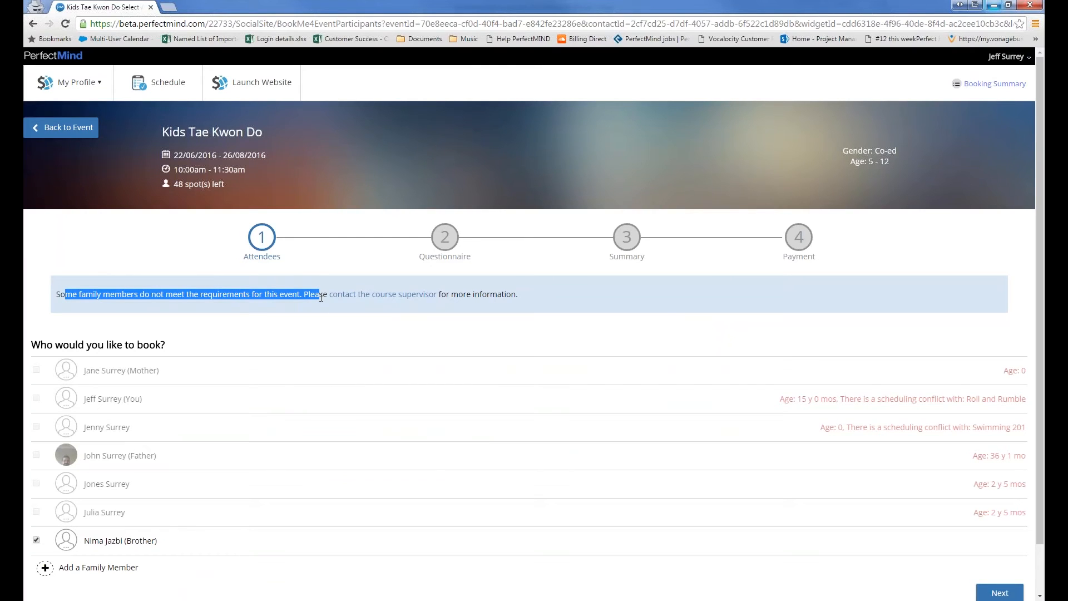
pyautogui.click(410, 300)
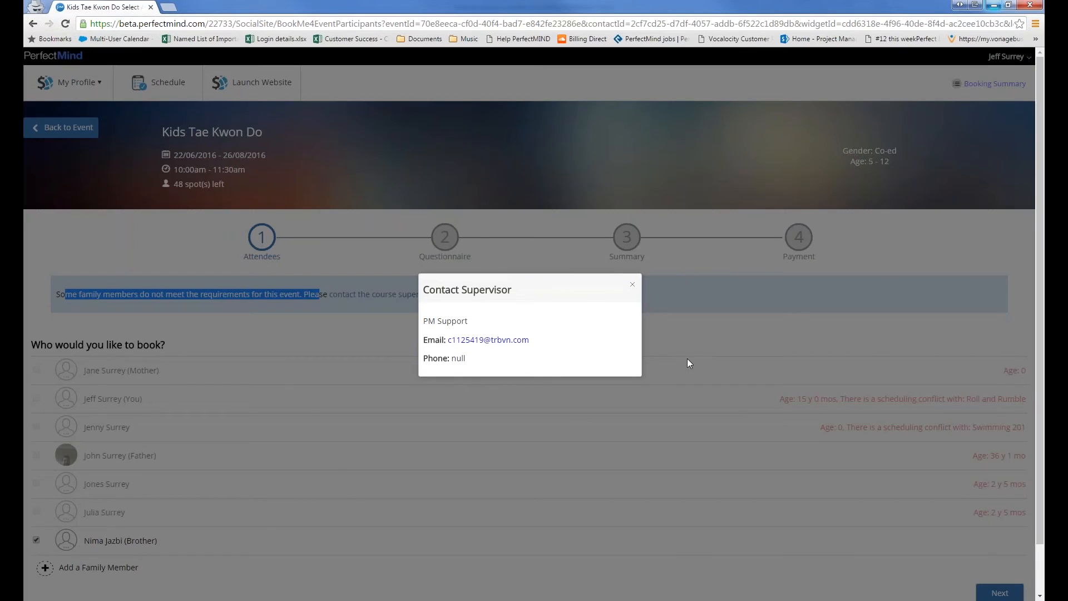
pyautogui.click(632, 285)
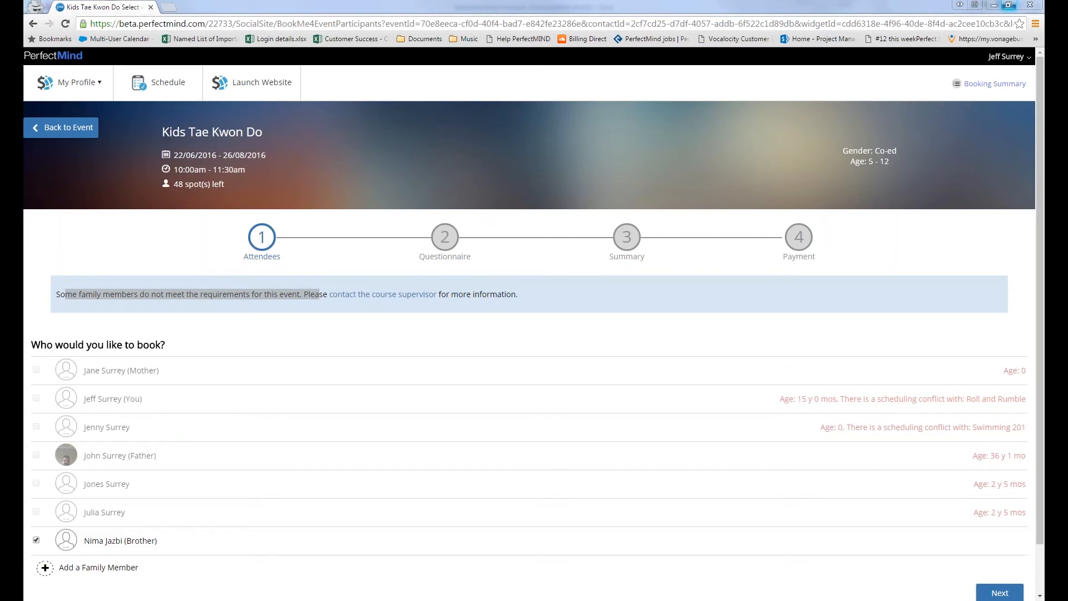
pyautogui.click(992, 586)
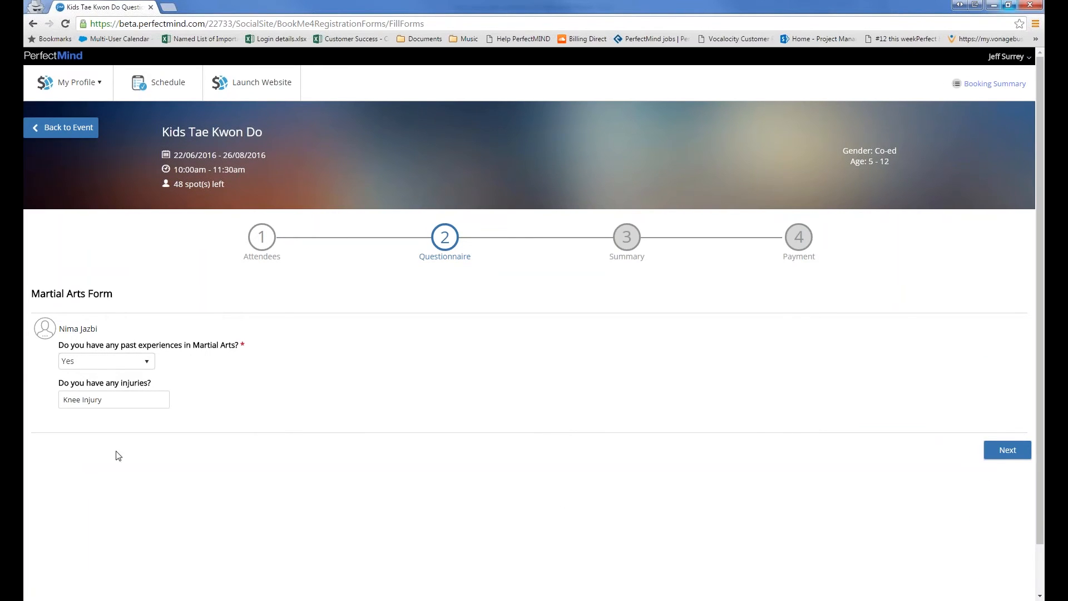
# Answer No to past martial arts experience, keep Knee Injury, and continue to the Cart Summary
pyautogui.click(108, 361)
pyautogui.click(106, 394)
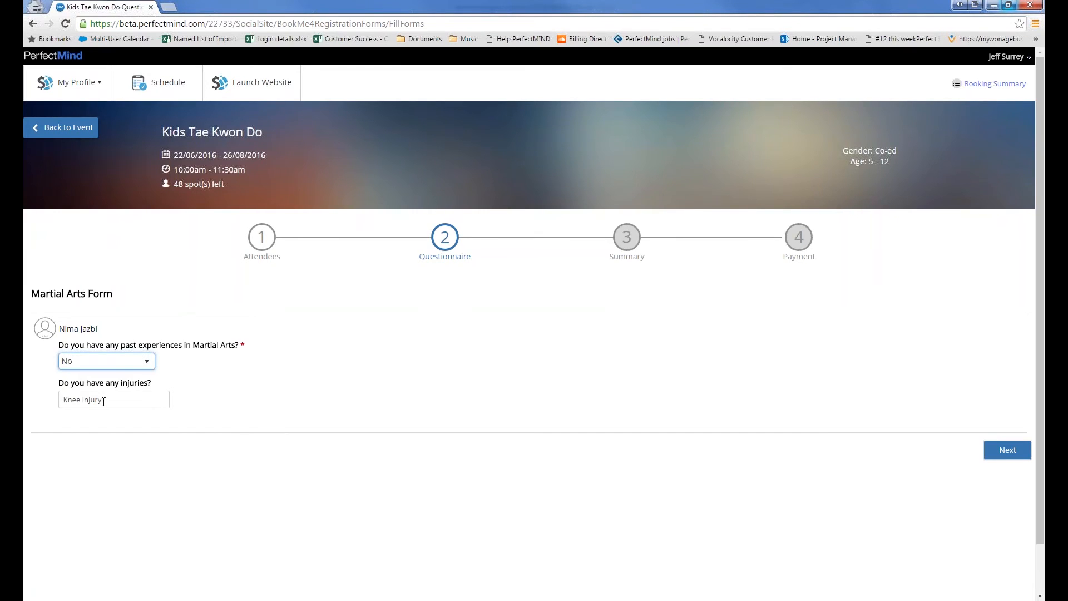
pyautogui.moveTo(104, 401); pyautogui.dragTo(62, 400)
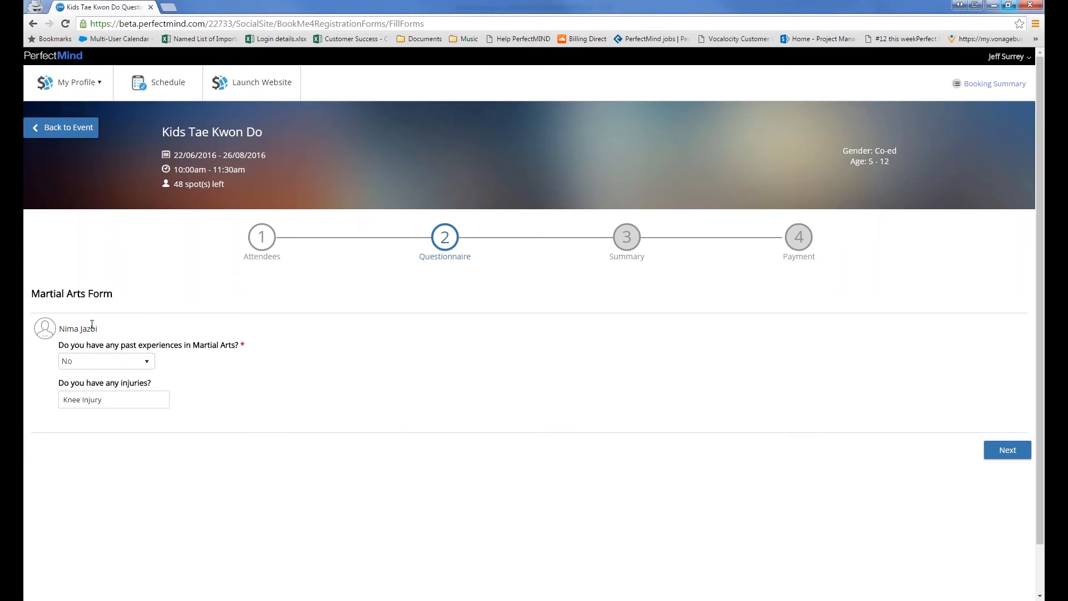
pyautogui.moveTo(92, 328); pyautogui.dragTo(59, 329)
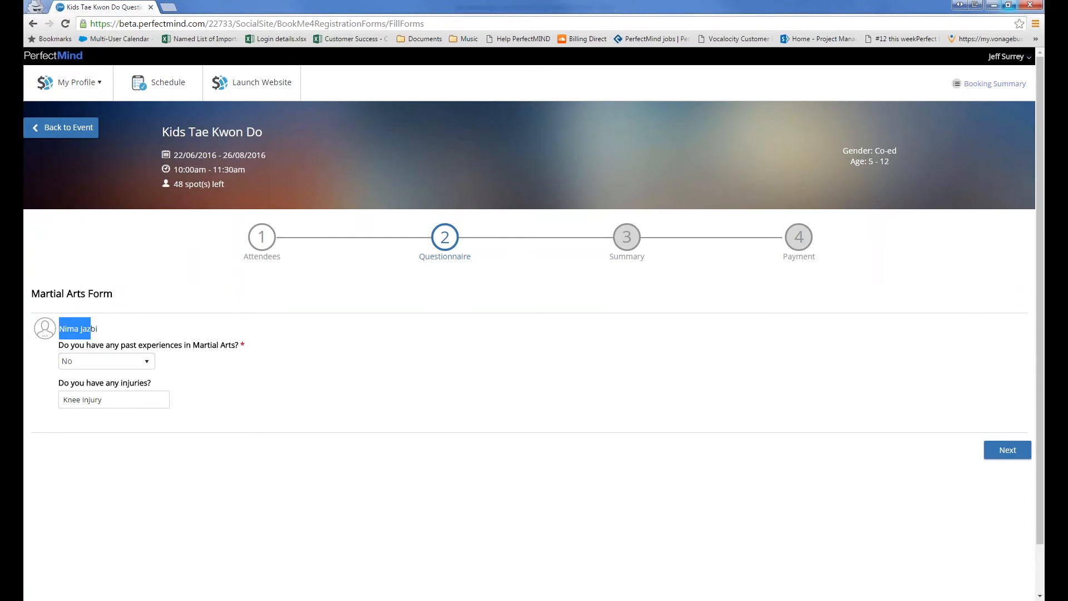
pyautogui.doubleClick(74, 398)
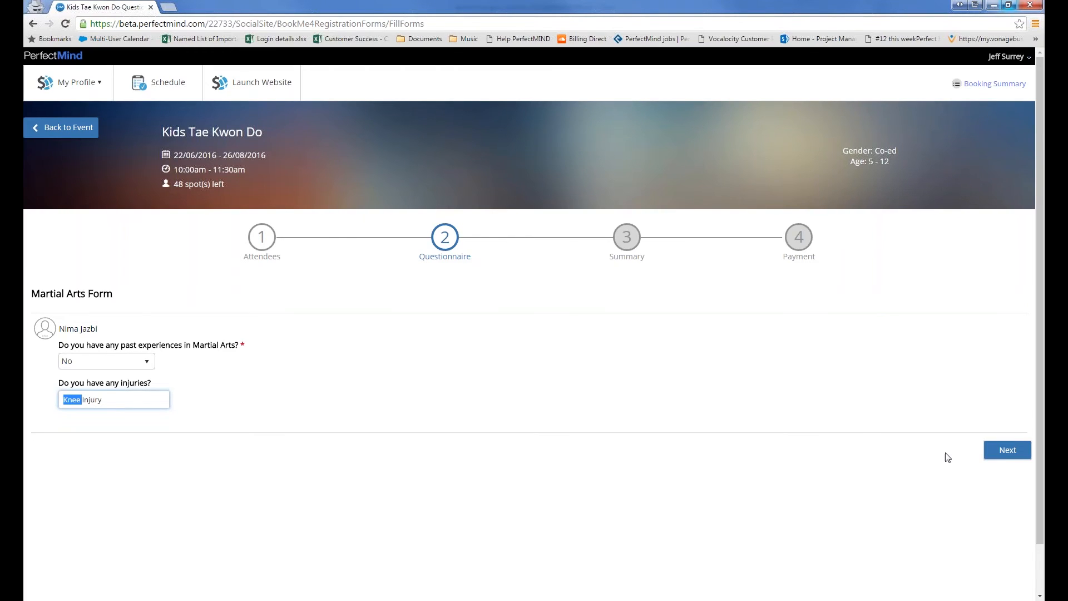
pyautogui.click(995, 455)
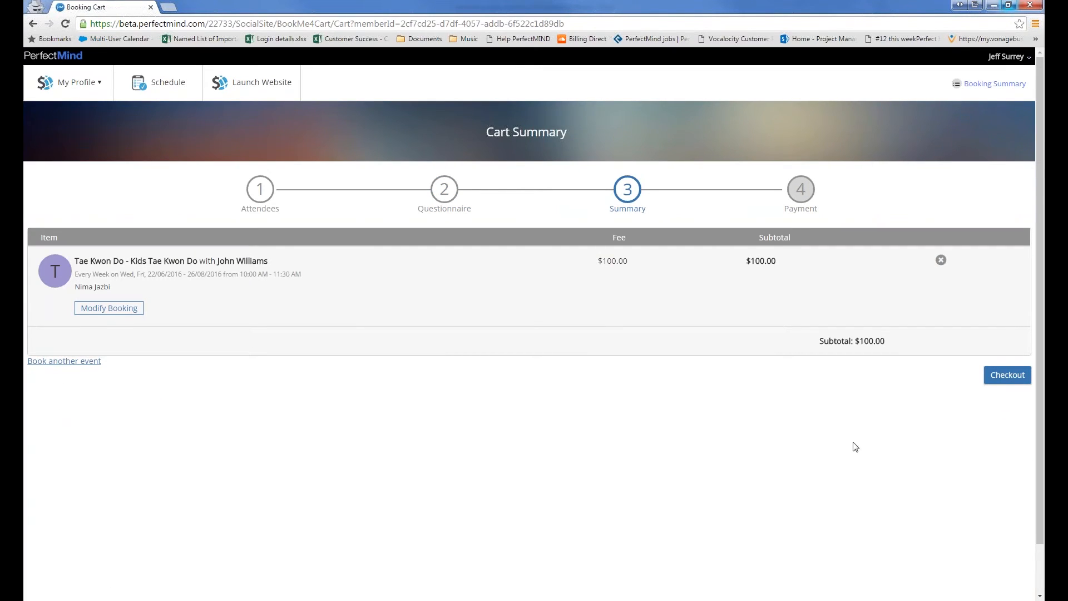
# Check out the $105.00 Kids Tae Kwon Do booking, keeping Credit Card as payment method
pyautogui.click(1030, 378)
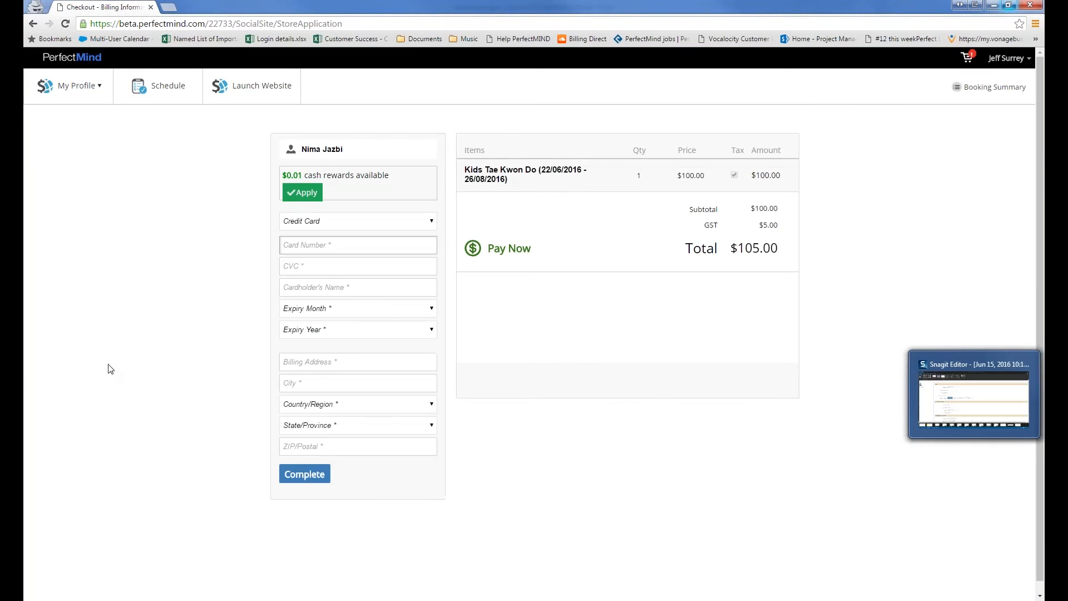
pyautogui.click(310, 222)
pyautogui.click(266, 213)
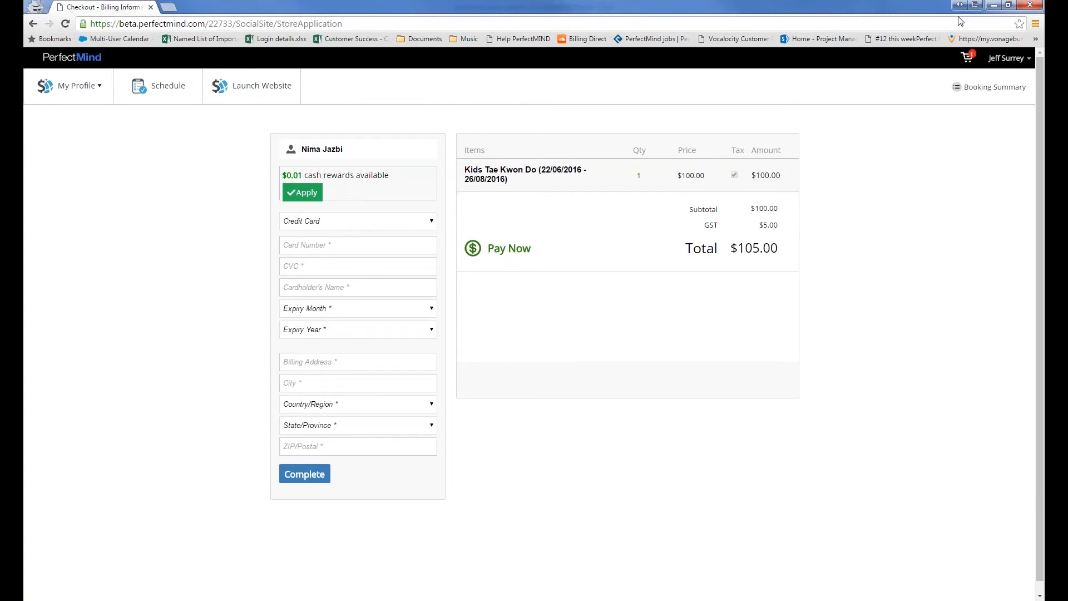
pyautogui.click(105, 95)
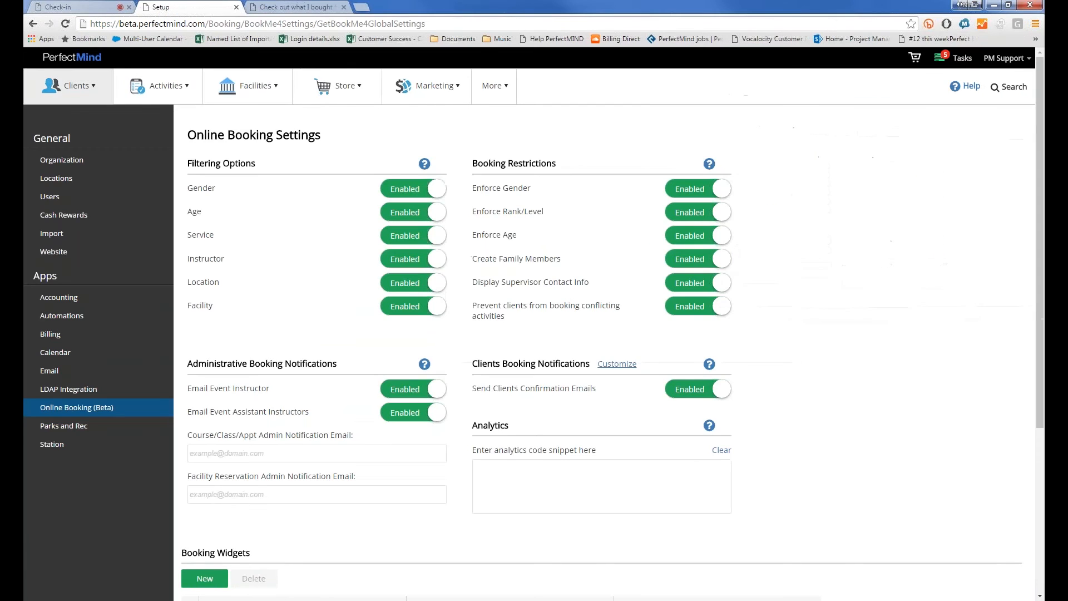
# In the admin window, open the family's primary contact record from Manage Clients
pyautogui.click(69, 85)
pyautogui.click(76, 116)
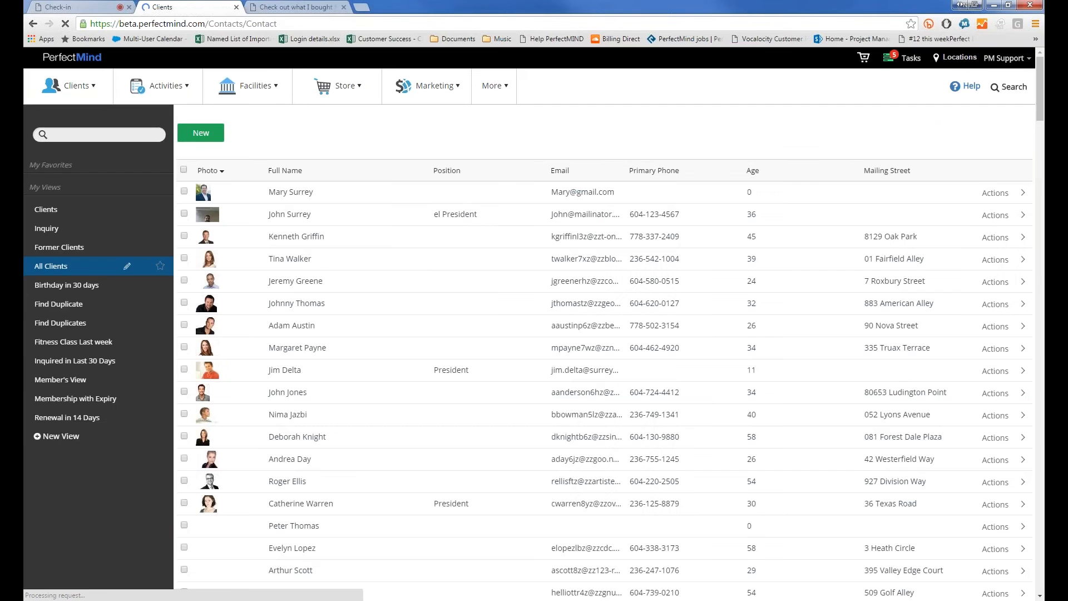
pyautogui.click(293, 214)
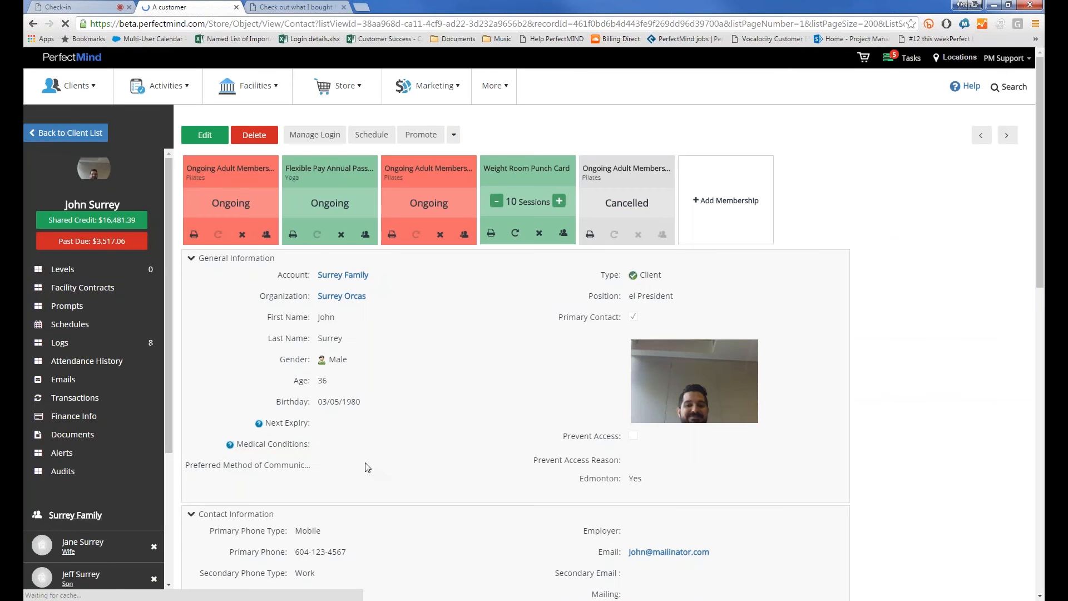
# Scroll through the client record and highlight the Primary Contact label
pyautogui.scroll(-2, 489, 468)
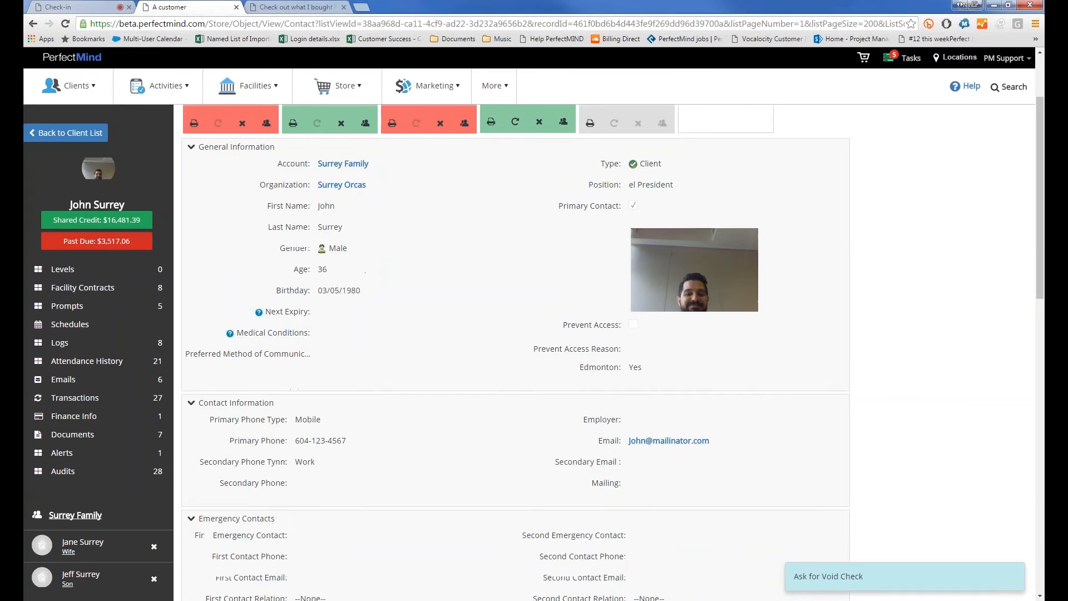
pyautogui.scroll(-6, 383, 396)
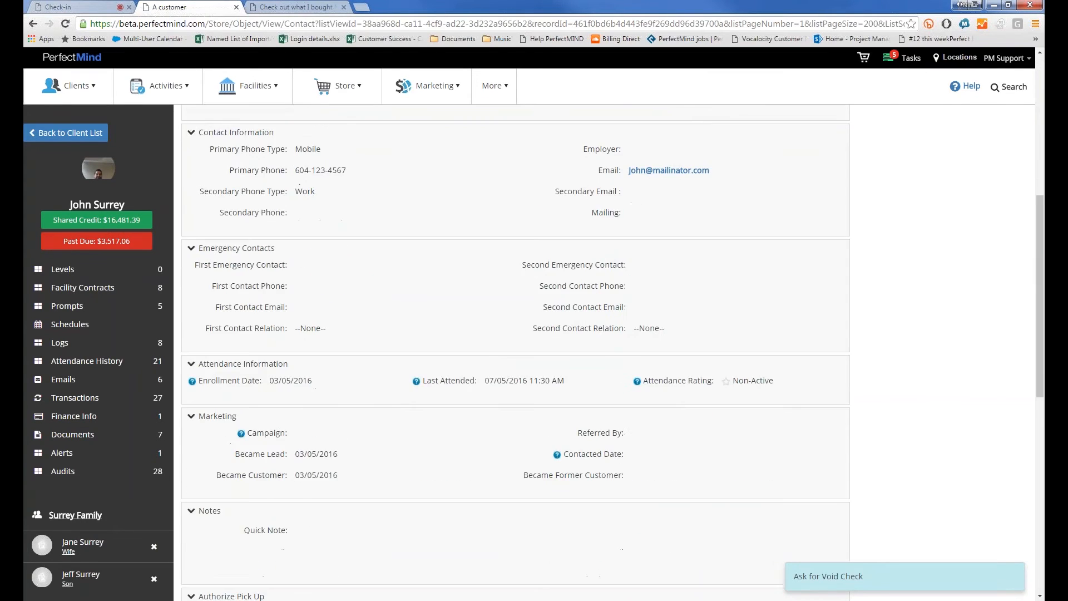
pyautogui.scroll(-8, 243, 409)
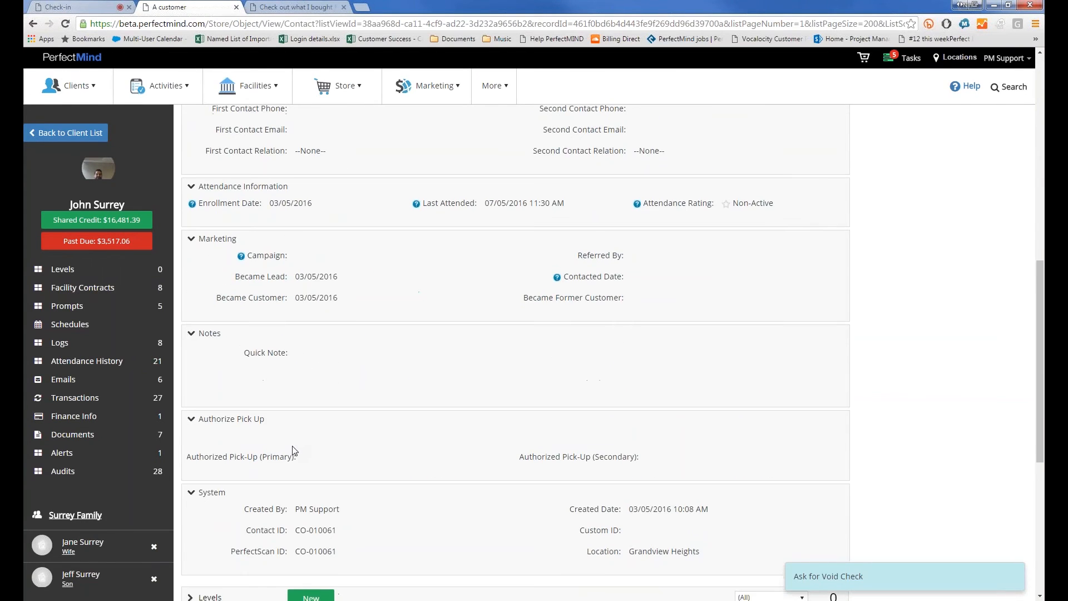
pyautogui.scroll(15, 293, 451)
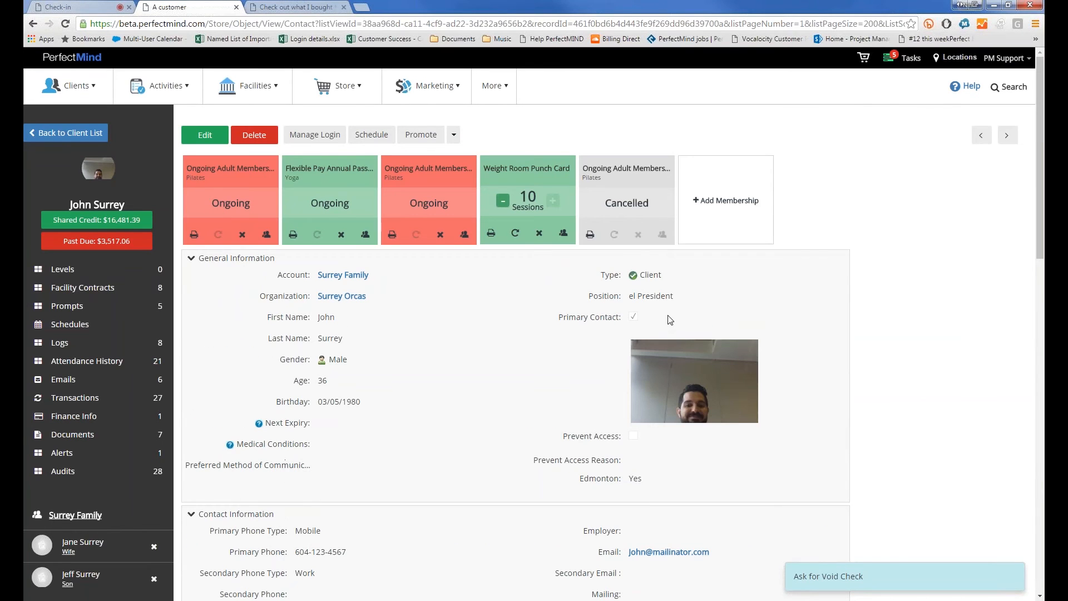
pyautogui.moveTo(622, 318); pyautogui.dragTo(566, 319)
pyautogui.click(565, 320)
pyautogui.doubleClick(565, 320)
pyautogui.scroll(-1, 248, 448)
pyautogui.click(75, 515)
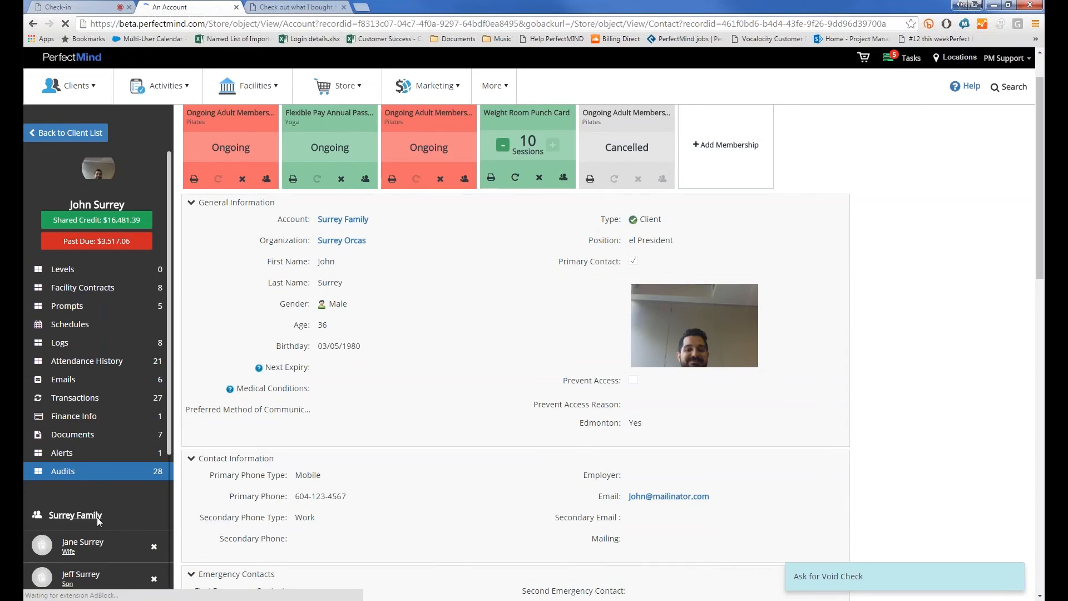
pyautogui.scroll(-5, 96, 401)
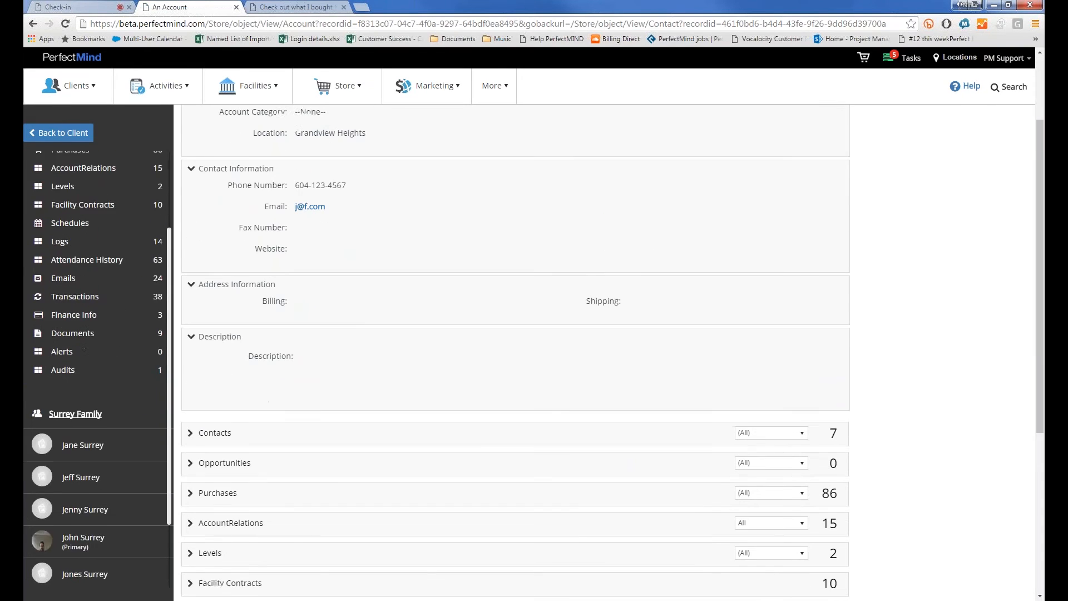
pyautogui.scroll(-2, 65, 477)
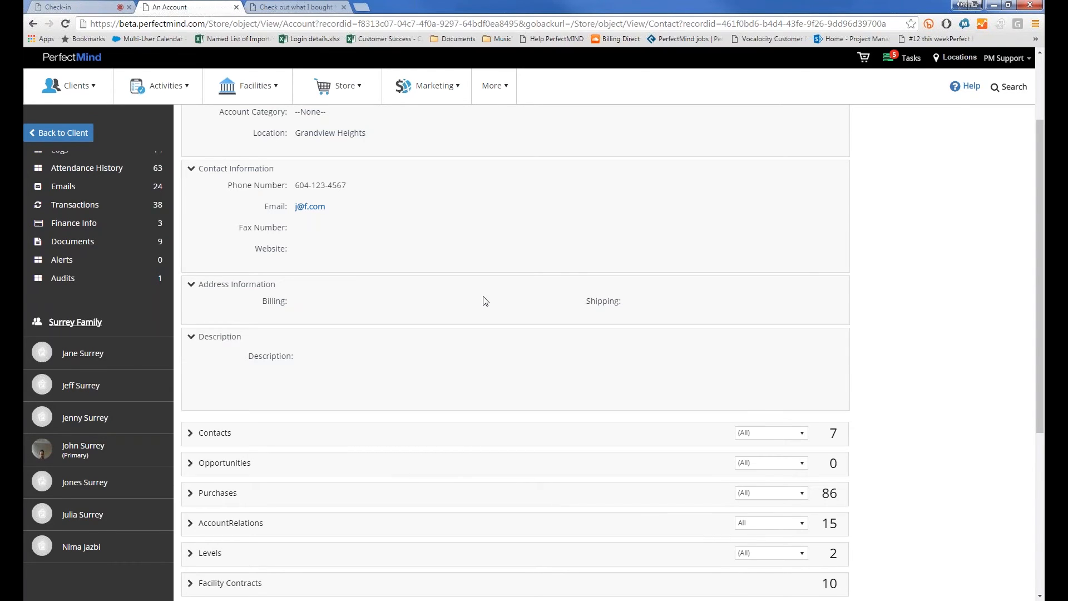
pyautogui.scroll(2, 485, 301)
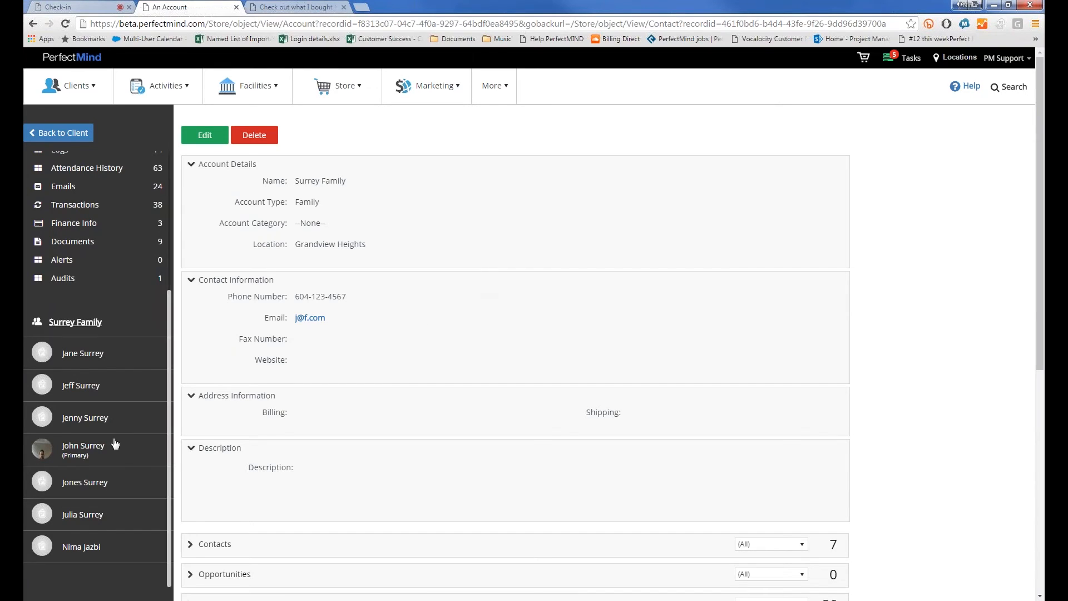
pyautogui.click(83, 458)
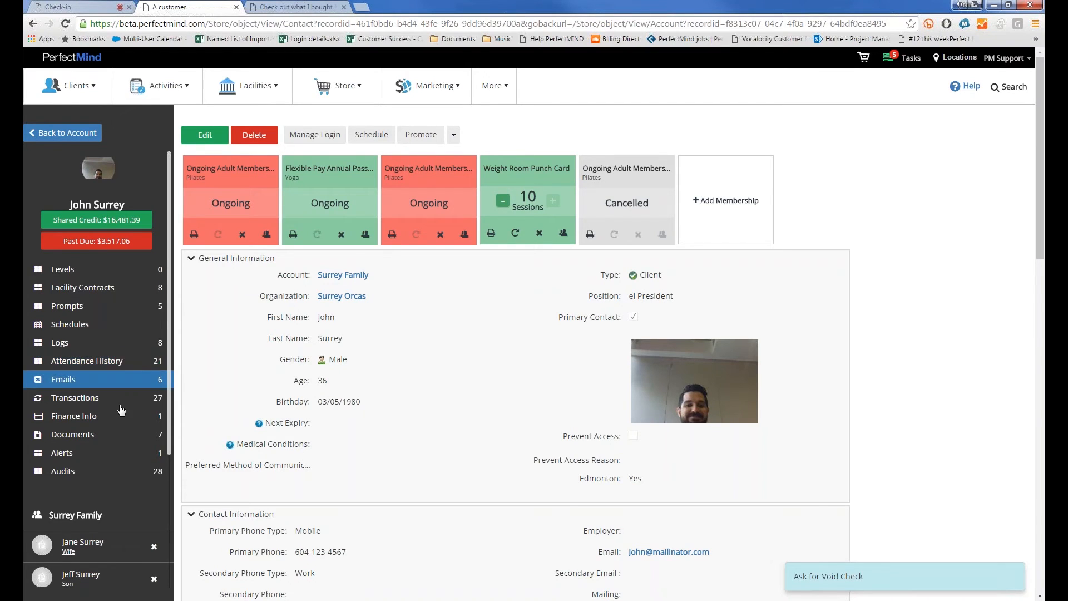
# Go to More > Reports > View Reports from the client record
pyautogui.scroll(-3, 105, 389)
pyautogui.scroll(-1, 100, 445)
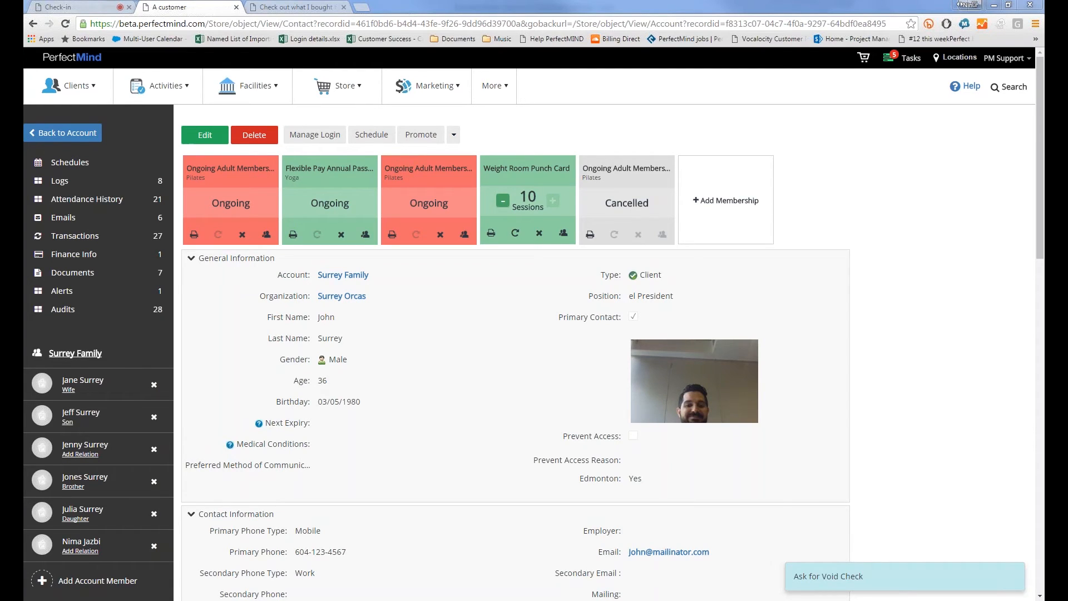
pyautogui.click(486, 87)
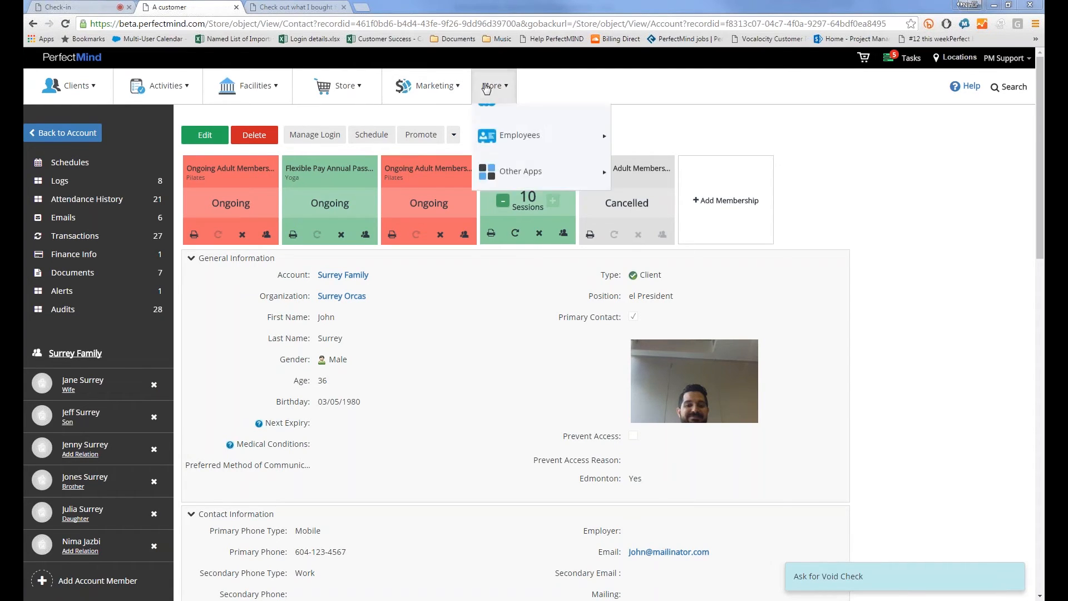
pyautogui.moveTo(511, 123)
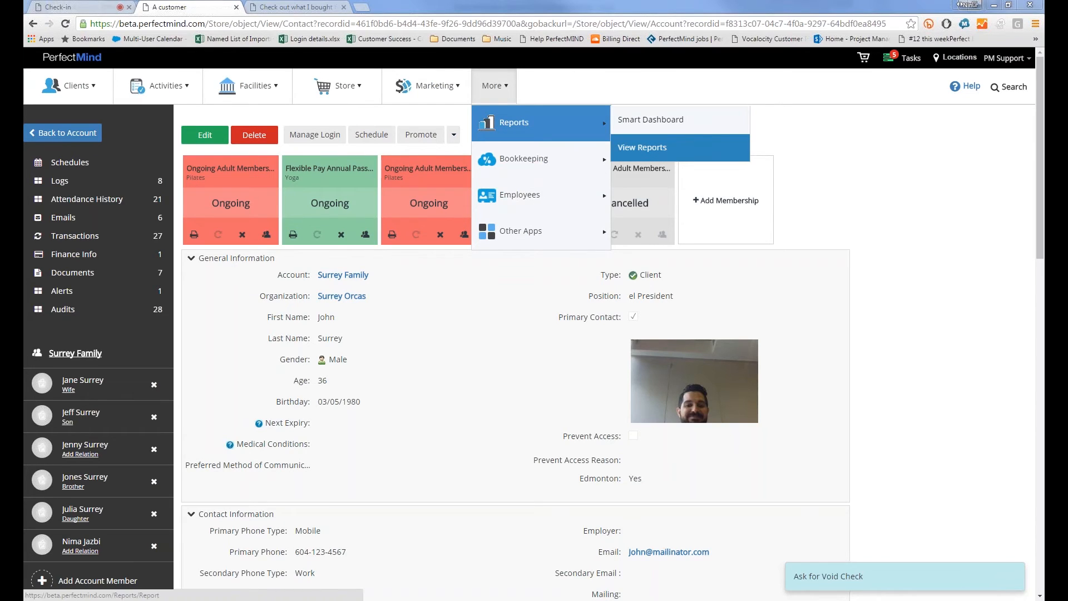
pyautogui.click(643, 148)
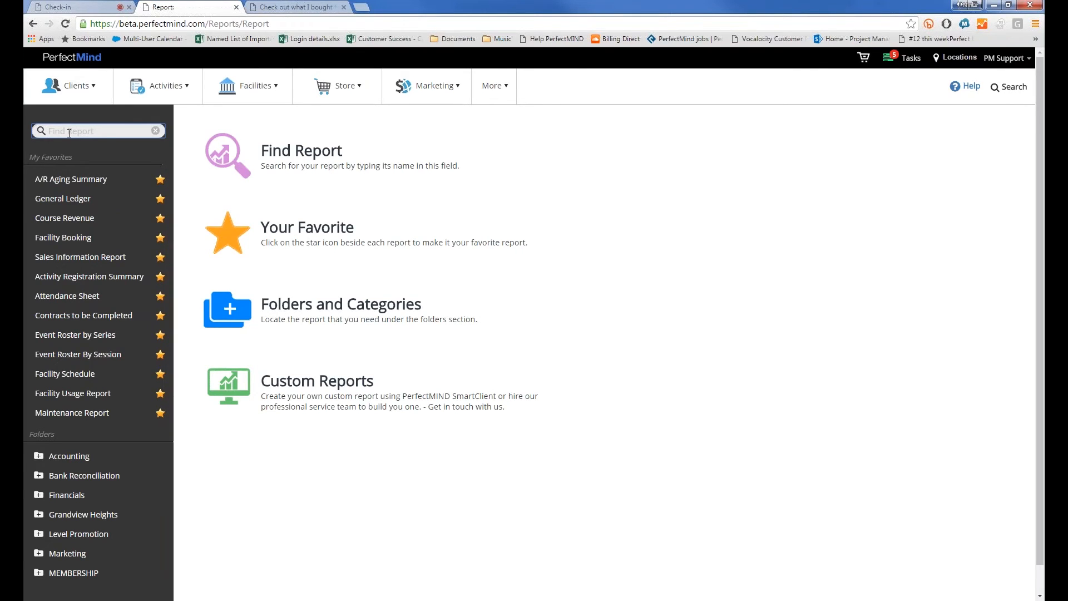
# Find the Sales Information Report by searching 'sales' and preview it from 01/05/2016
pyautogui.write('sales')
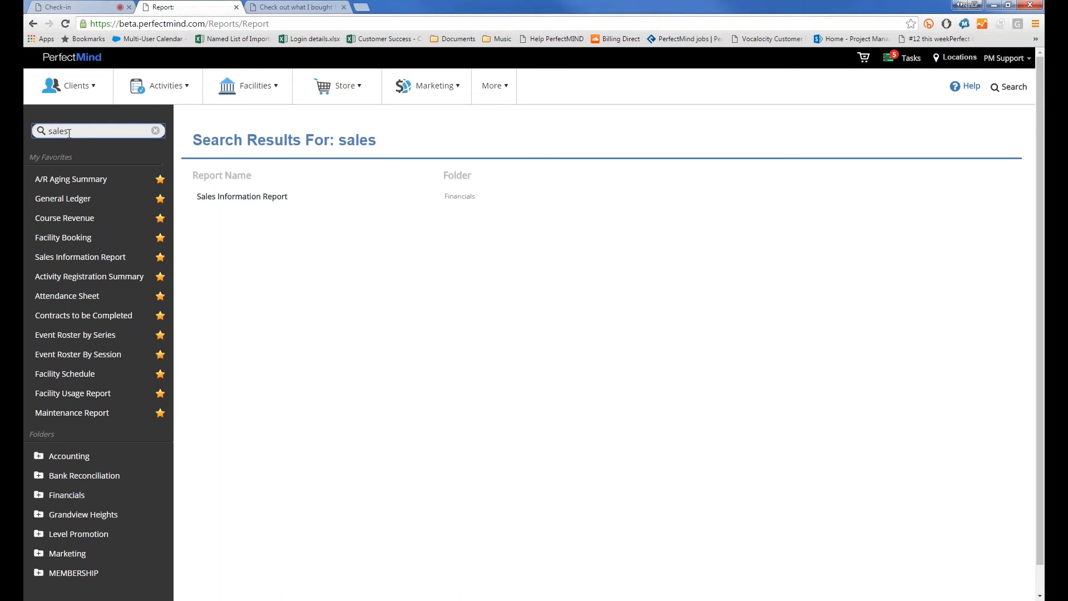
pyautogui.click(207, 200)
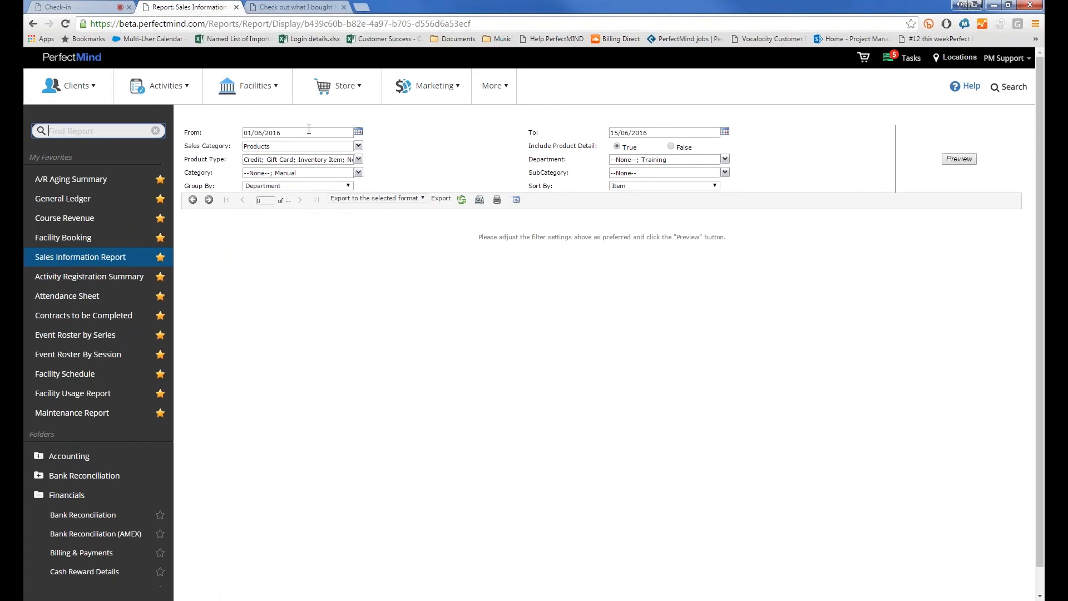
pyautogui.doubleClick(256, 133)
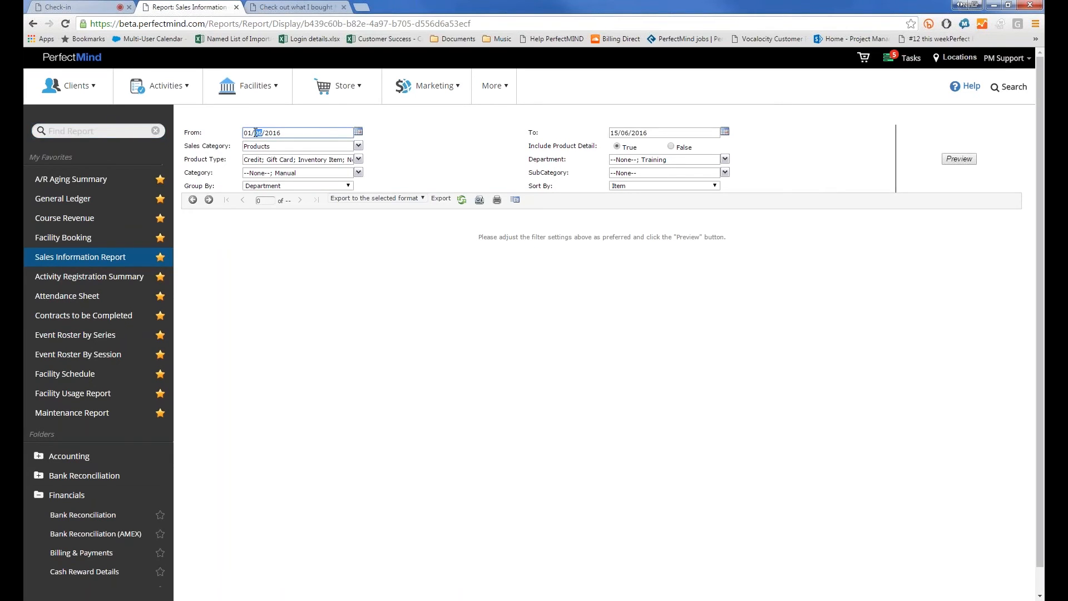
pyautogui.write('05')
pyautogui.click(968, 162)
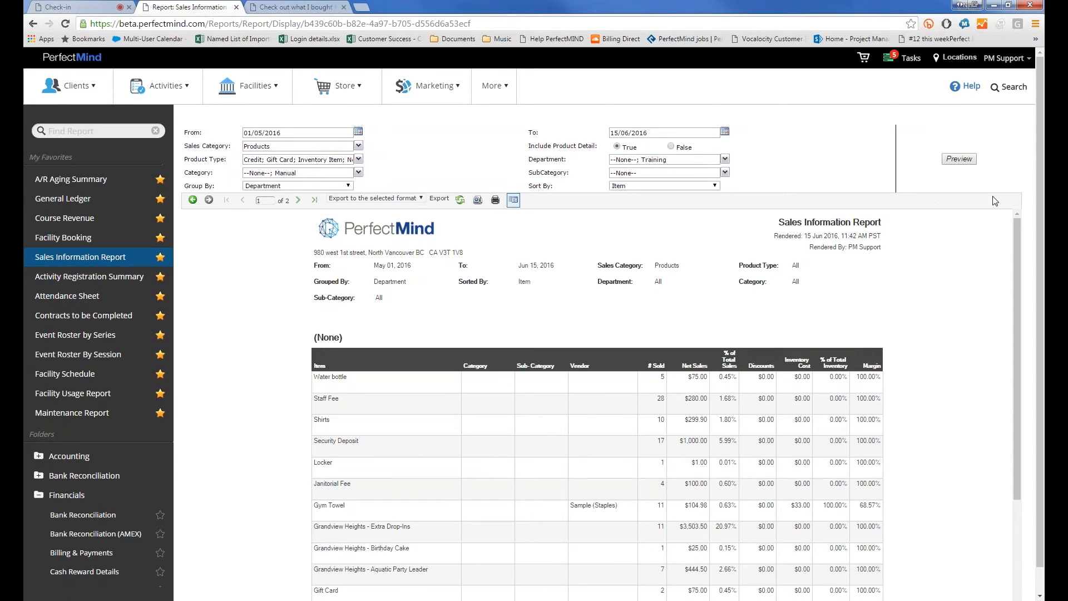
pyautogui.click(960, 159)
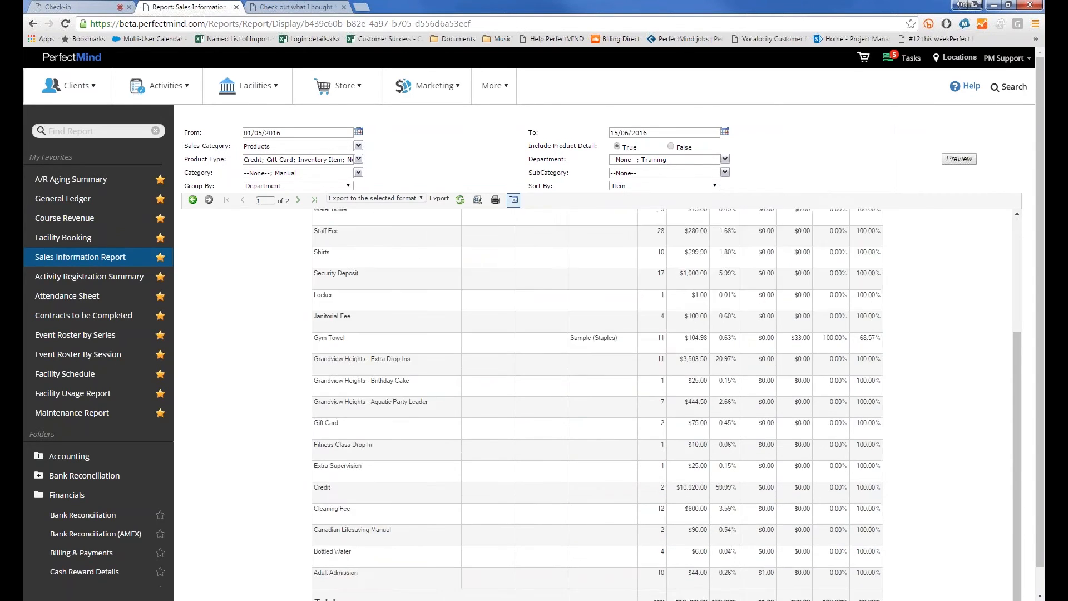
pyautogui.click(359, 145)
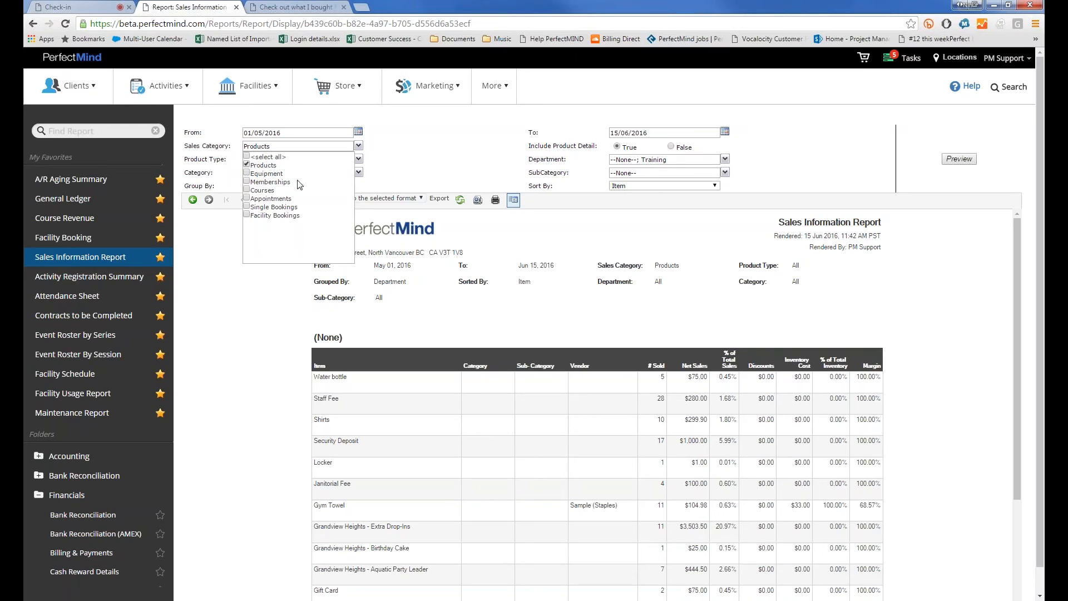
pyautogui.click(411, 169)
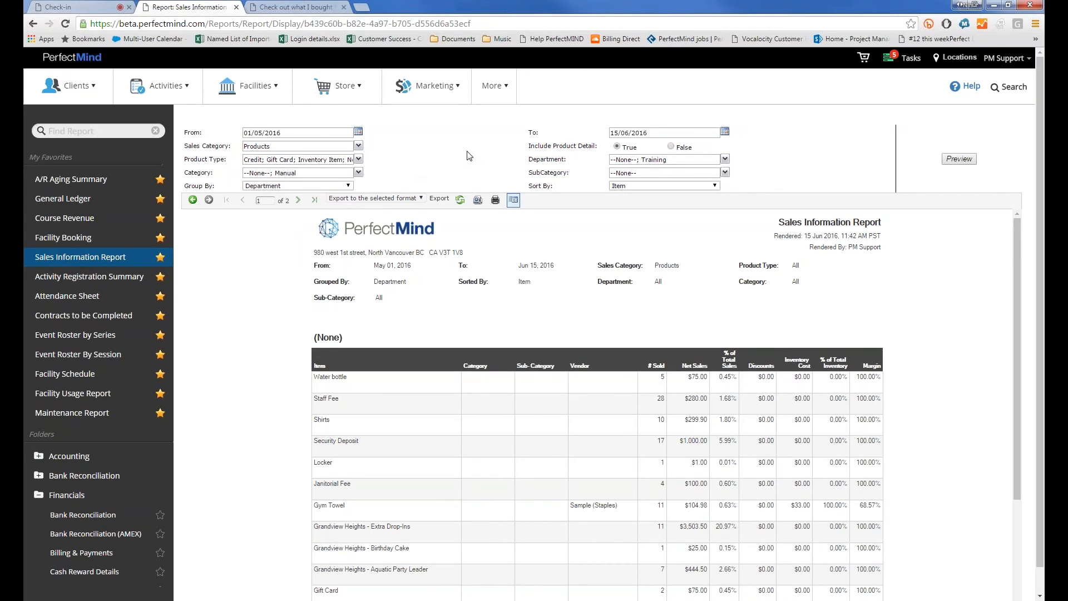
pyautogui.scroll(-1, 557, 222)
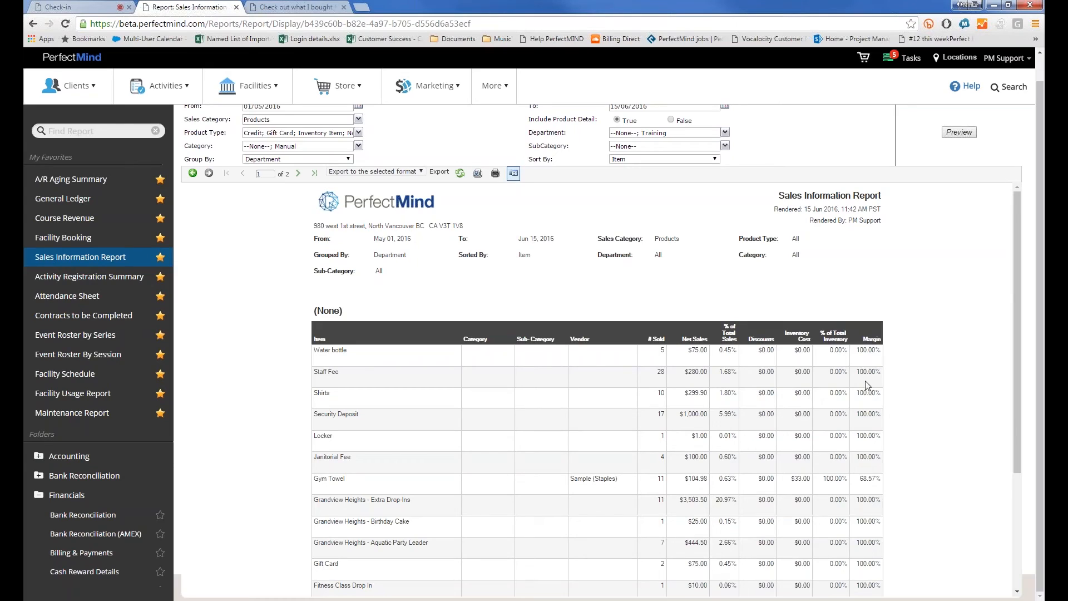
pyautogui.rightClick(842, 400)
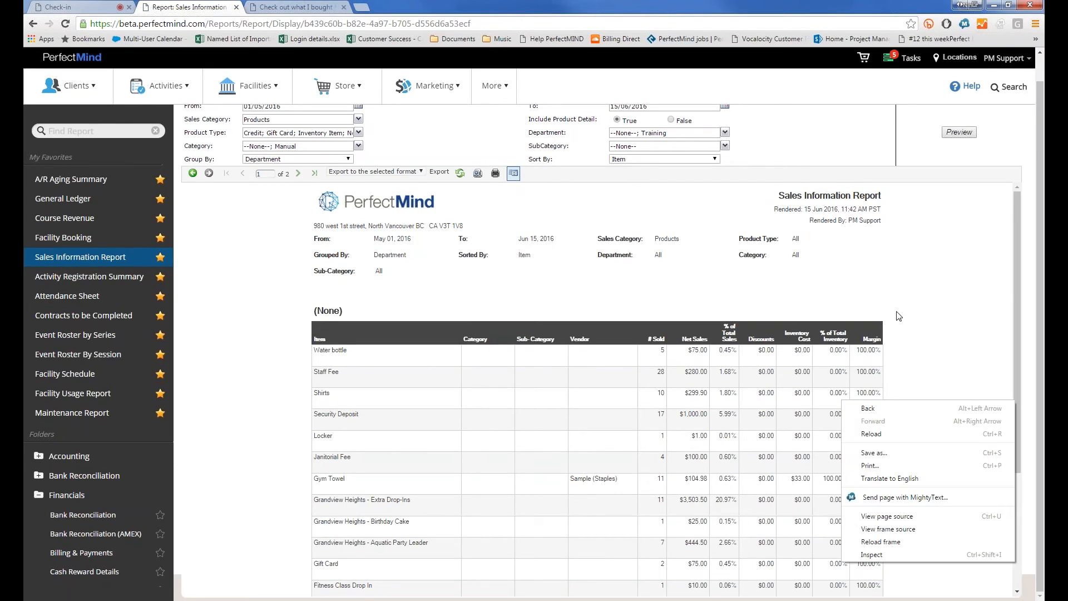
pyautogui.click(926, 310)
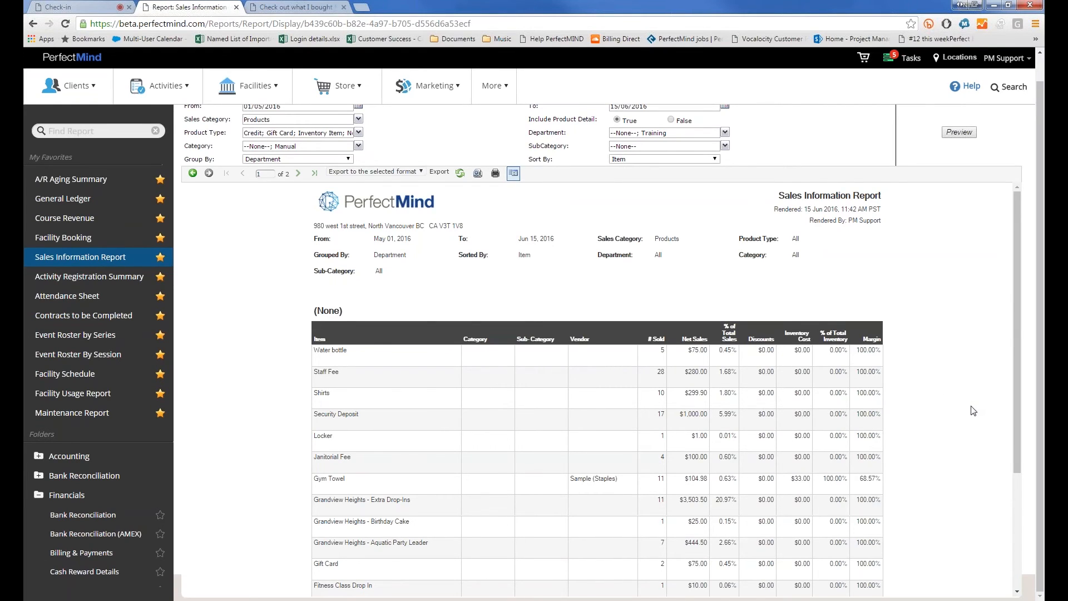
pyautogui.scroll(-3, 905, 410)
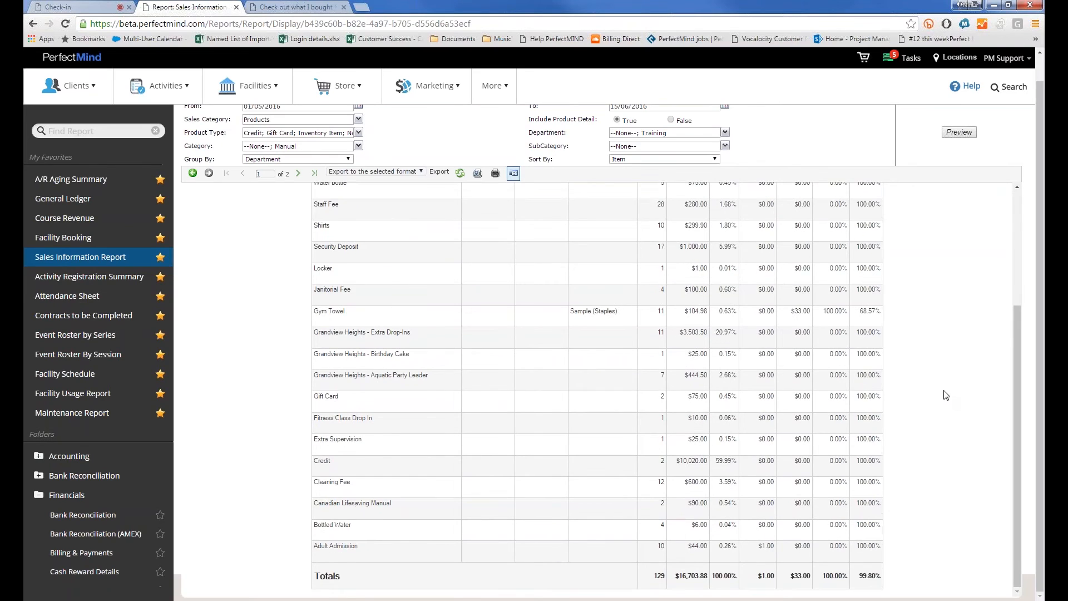
pyautogui.scroll(5, 912, 384)
pyautogui.scroll(-5, 876, 369)
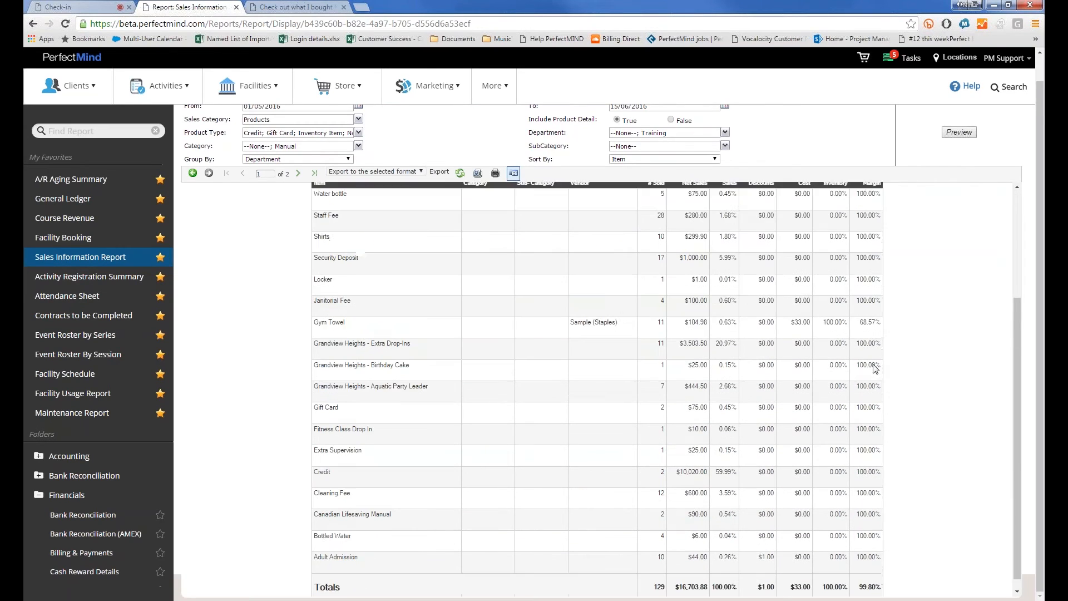
pyautogui.scroll(5, 851, 376)
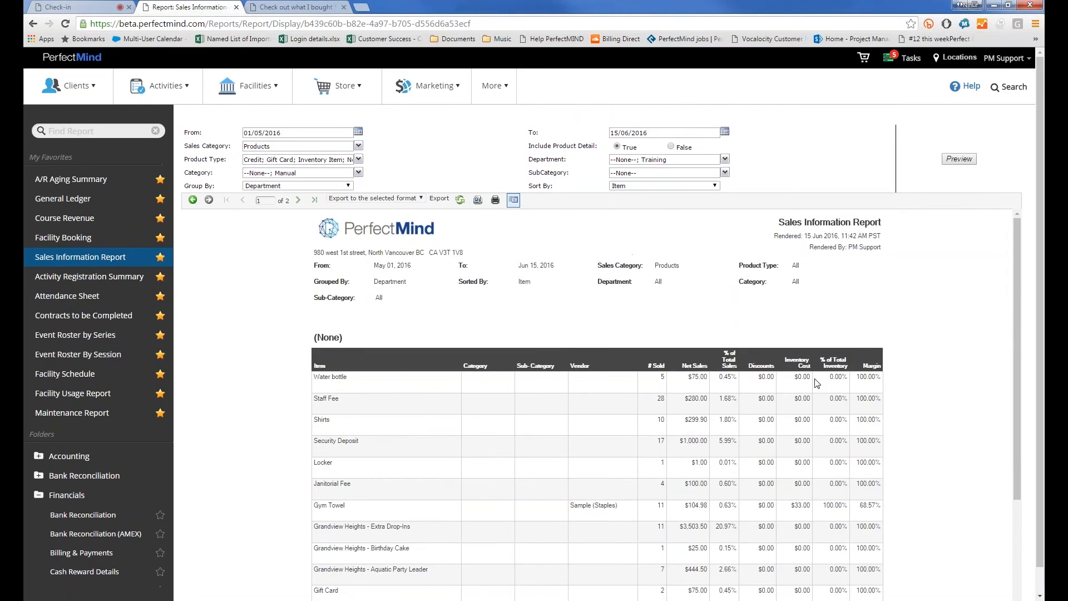
pyautogui.scroll(-3, 817, 384)
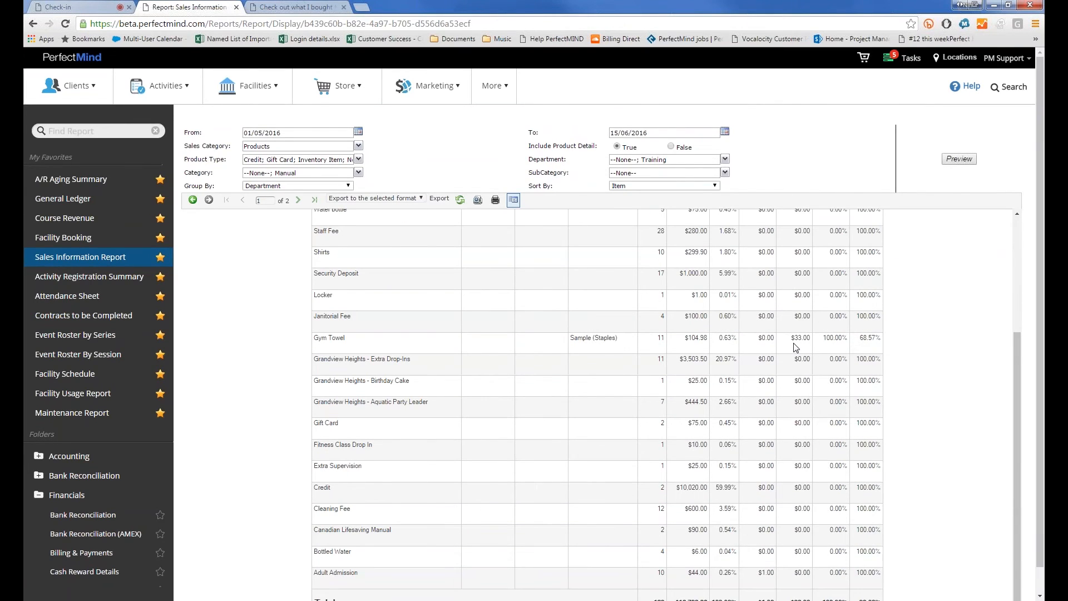
pyautogui.moveTo(810, 338); pyautogui.dragTo(791, 338)
pyautogui.moveTo(864, 336); pyautogui.dragTo(910, 341)
pyautogui.click(910, 341)
pyautogui.scroll(3, 405, 265)
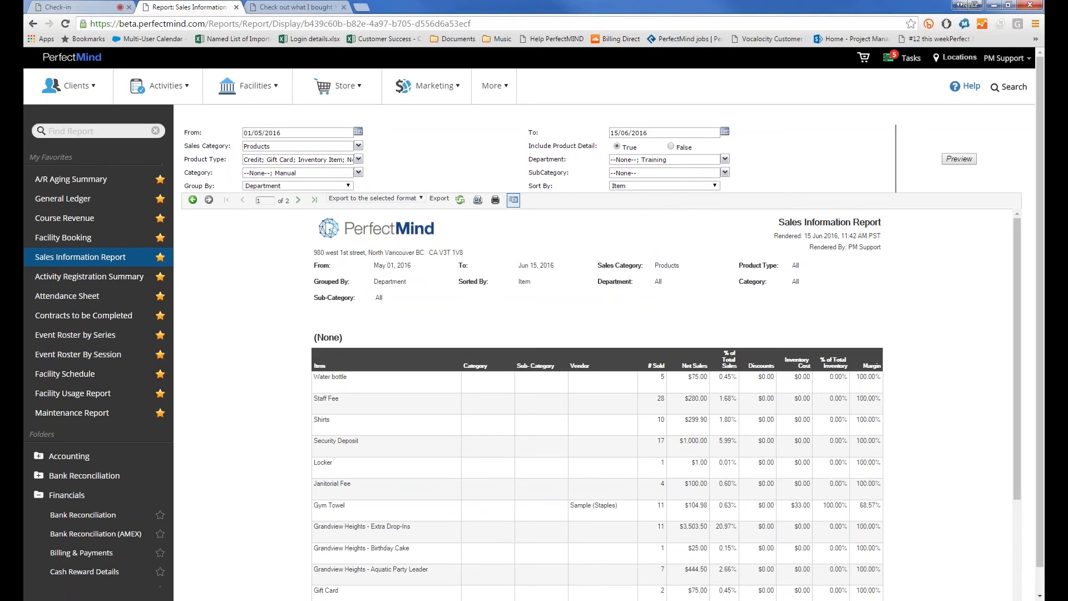
pyautogui.click(672, 148)
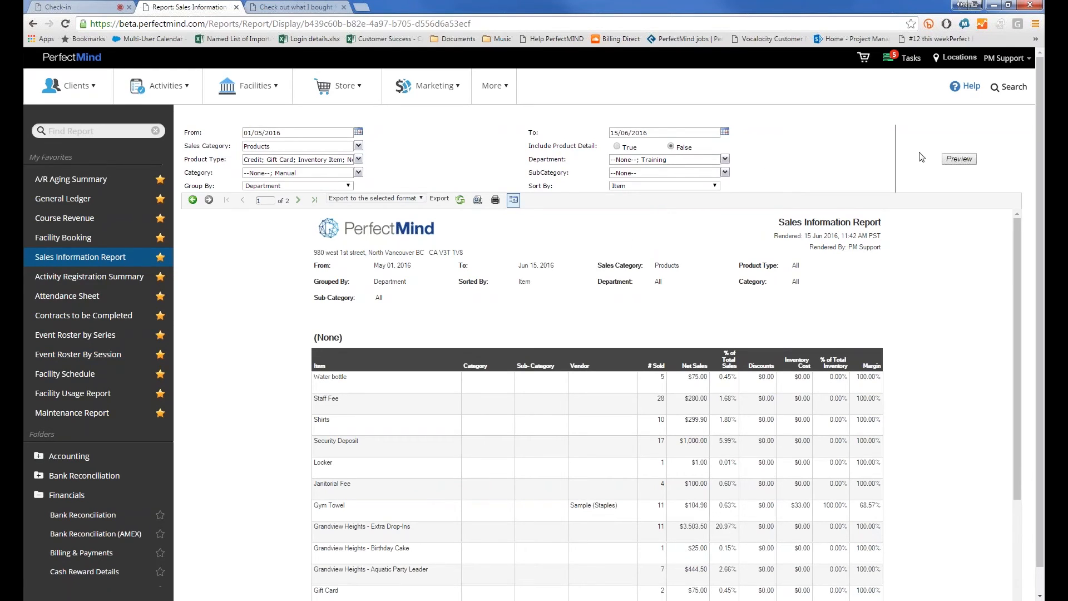
pyautogui.click(971, 160)
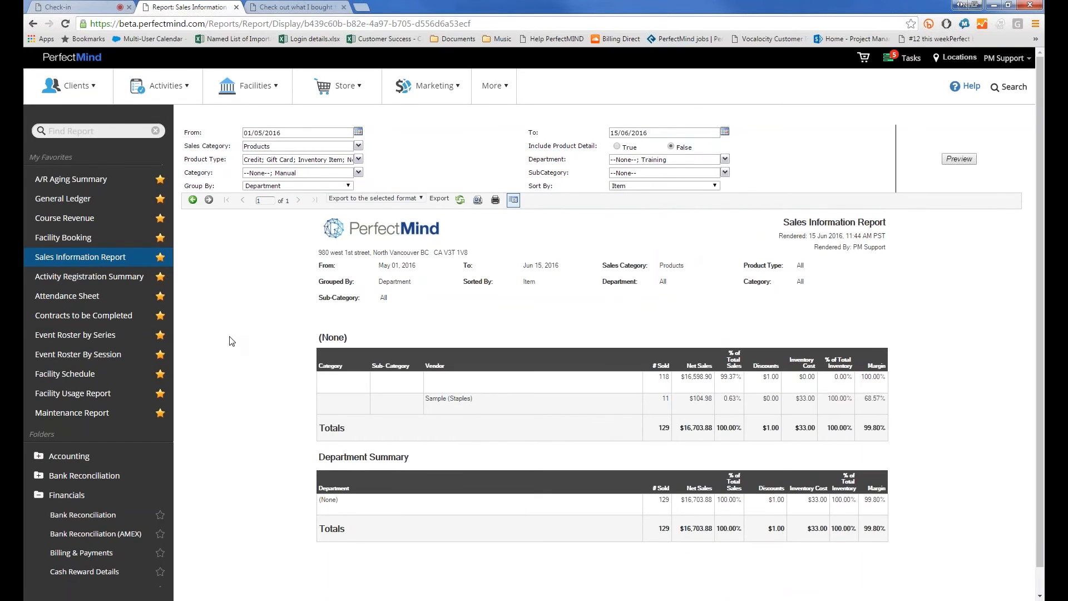
pyautogui.scroll(-1, 232, 341)
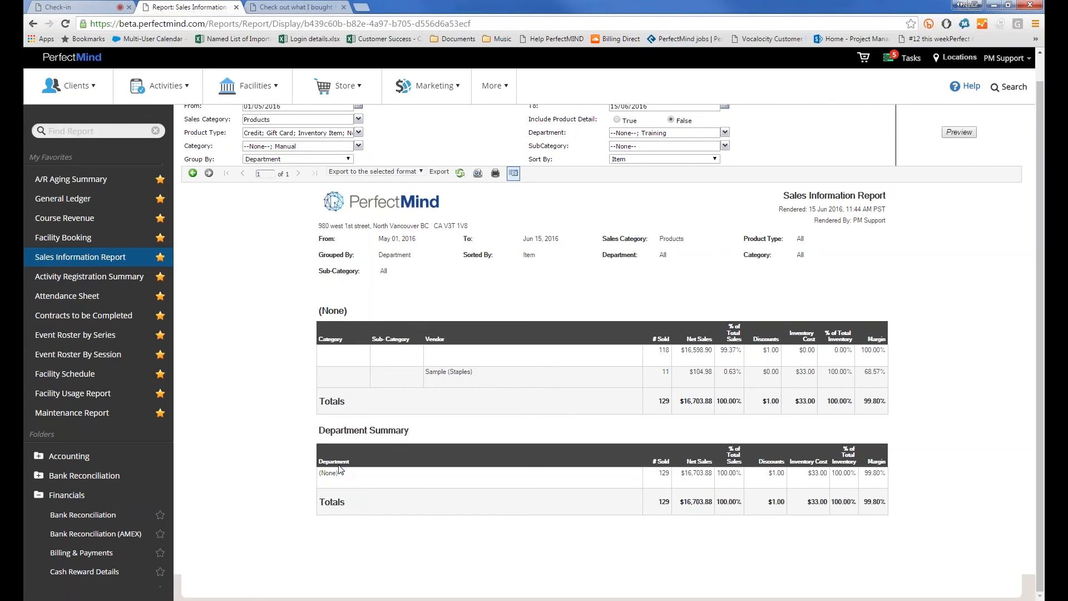
pyautogui.doubleClick(660, 350)
pyautogui.scroll(1, 525, 344)
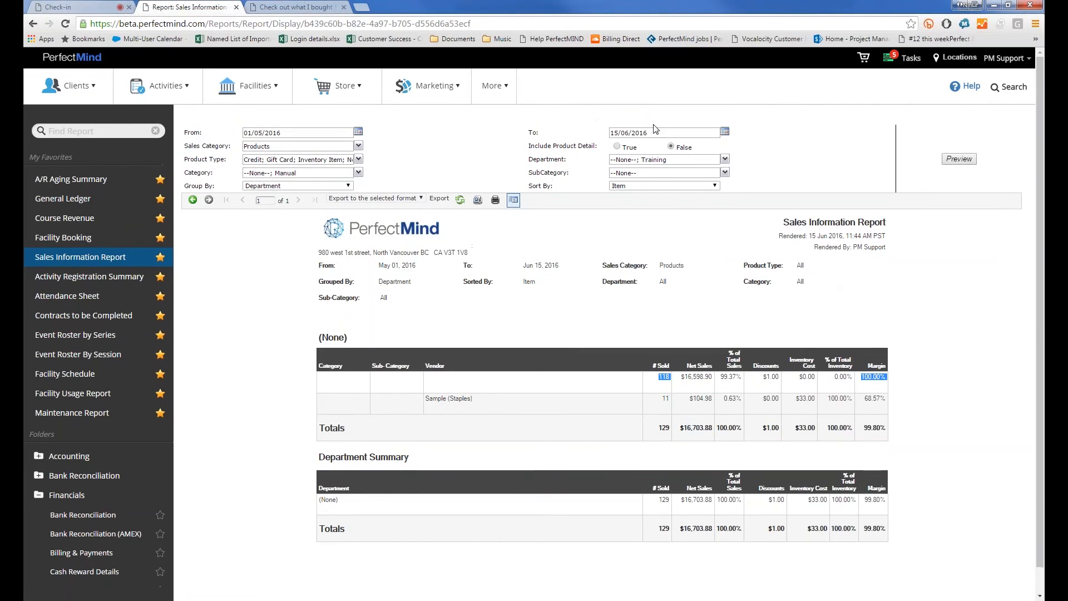
pyautogui.click(617, 146)
pyautogui.click(957, 160)
pyautogui.click(307, 160)
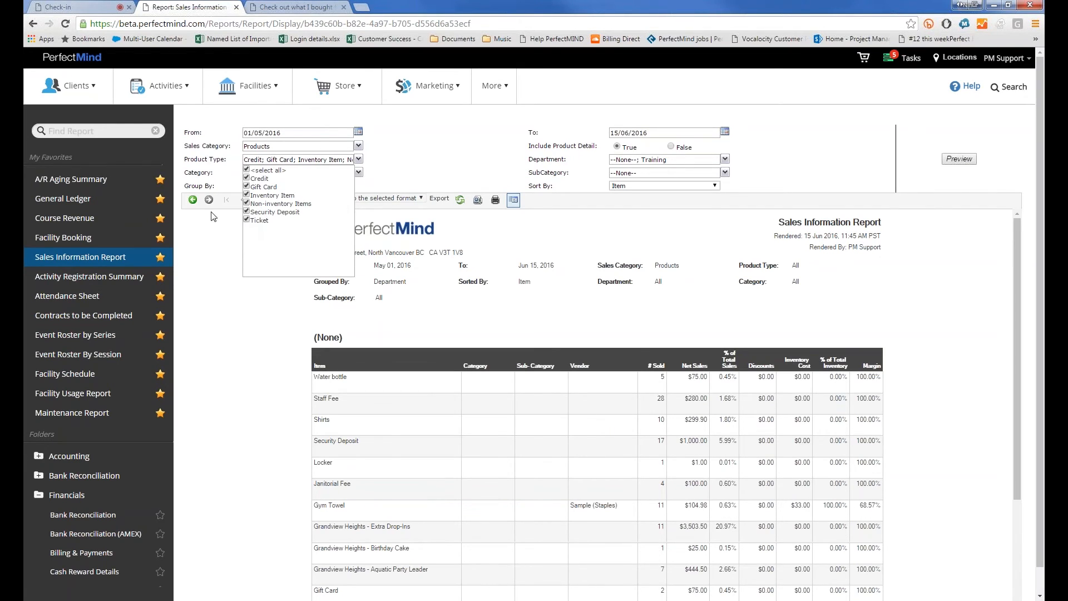
pyautogui.click(521, 171)
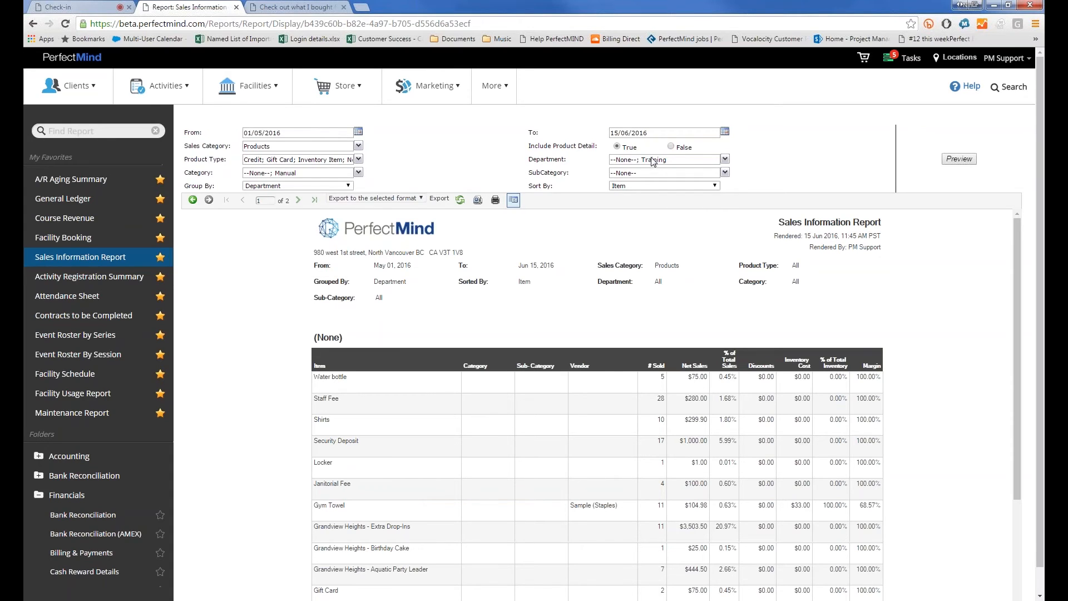
pyautogui.click(653, 162)
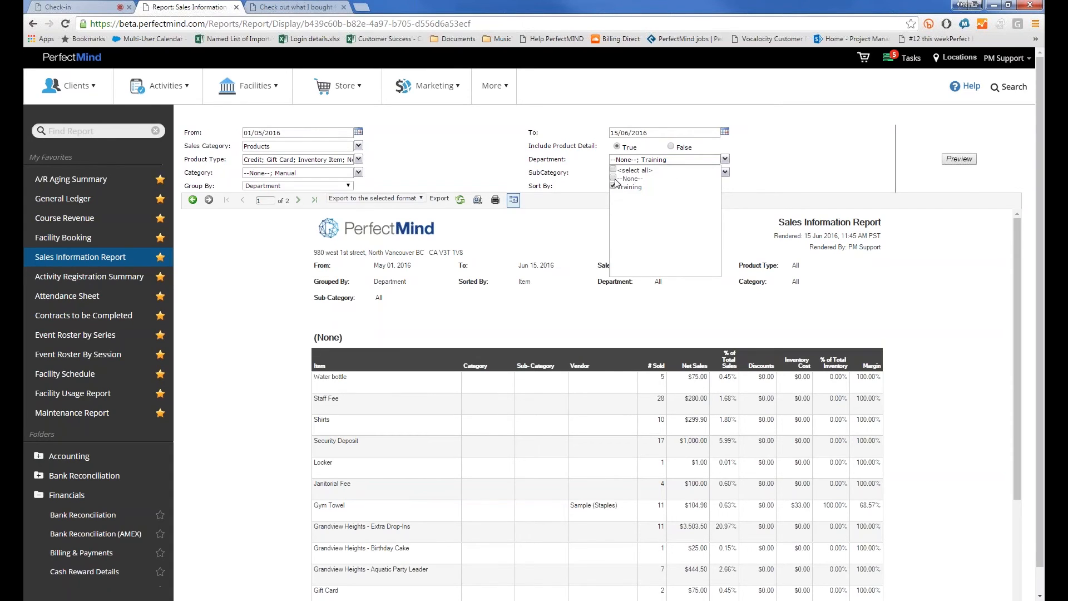
pyautogui.click(959, 159)
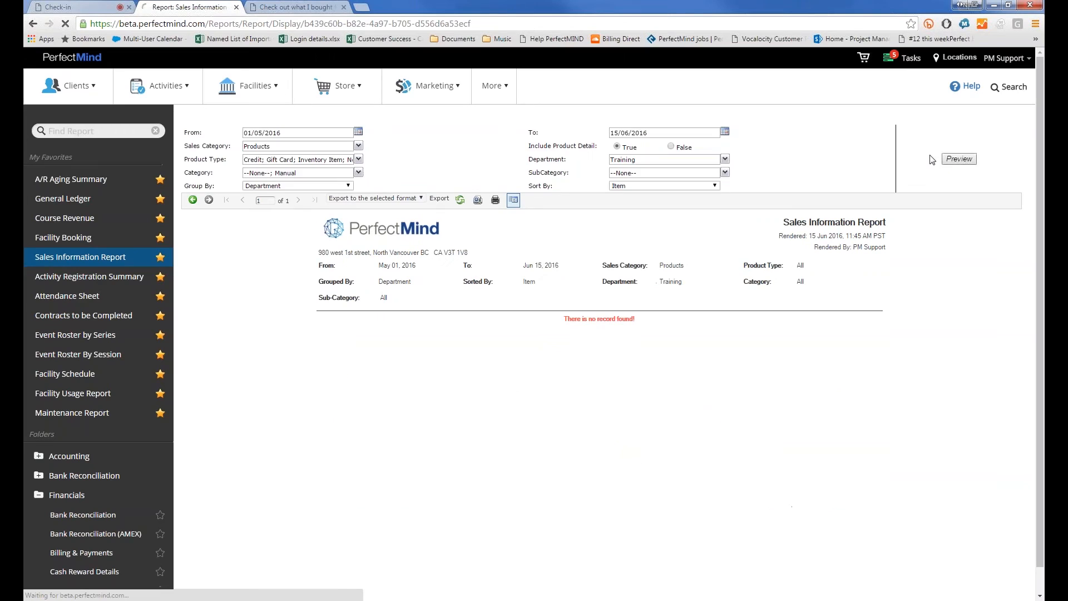
pyautogui.doubleClick(259, 133)
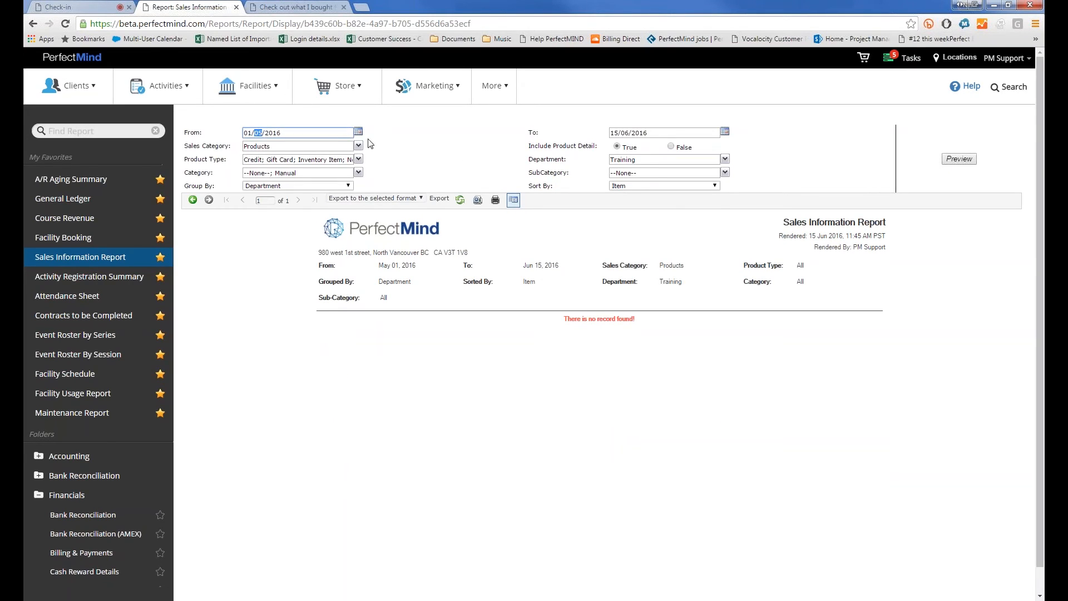
pyautogui.write('01')
pyautogui.click(952, 161)
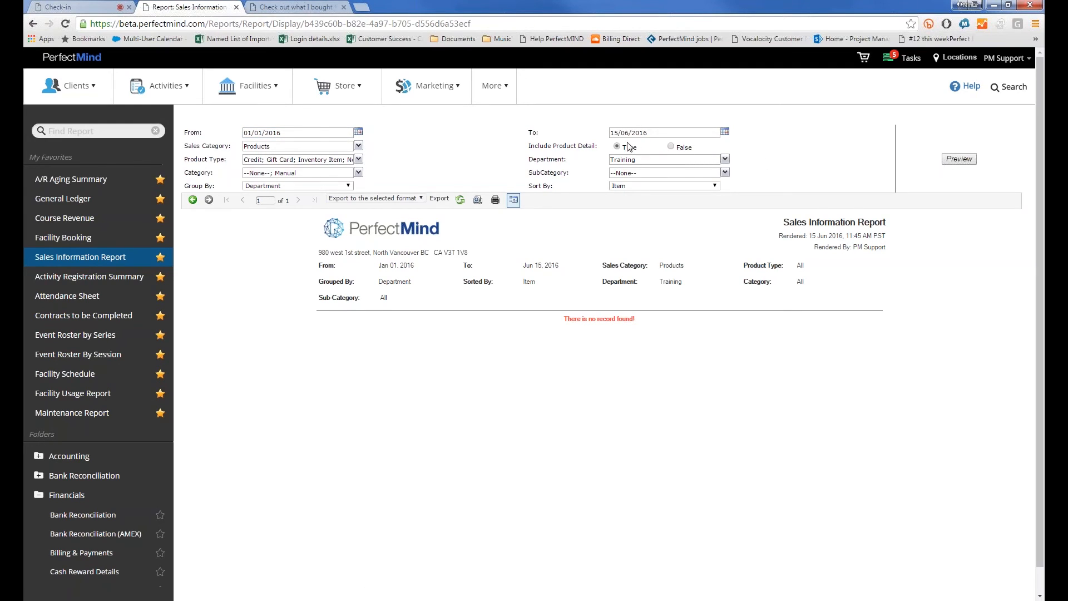
pyautogui.click(634, 161)
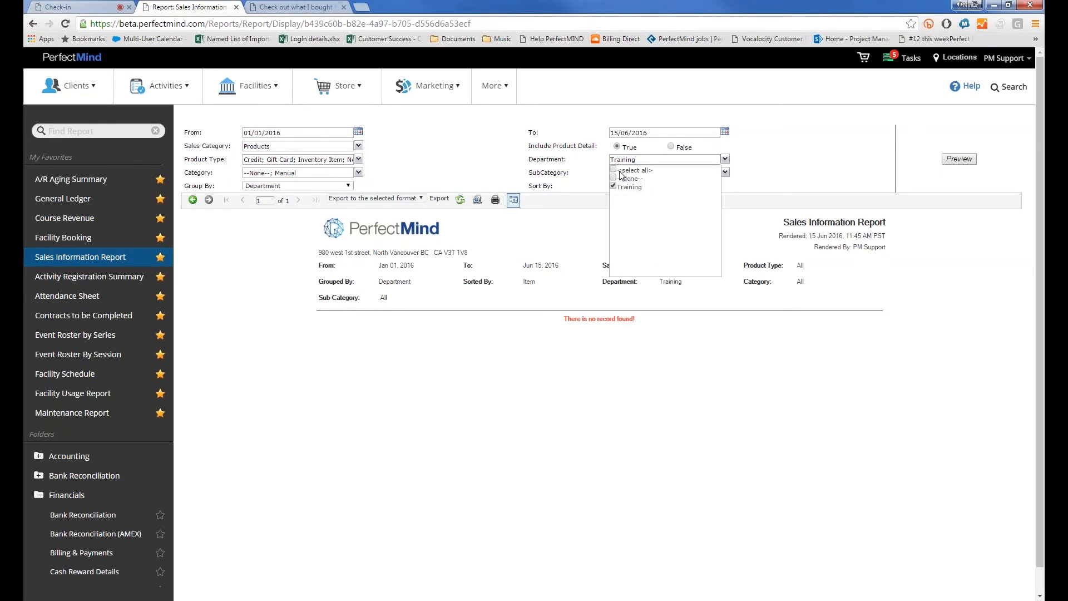
pyautogui.click(613, 178)
pyautogui.click(967, 159)
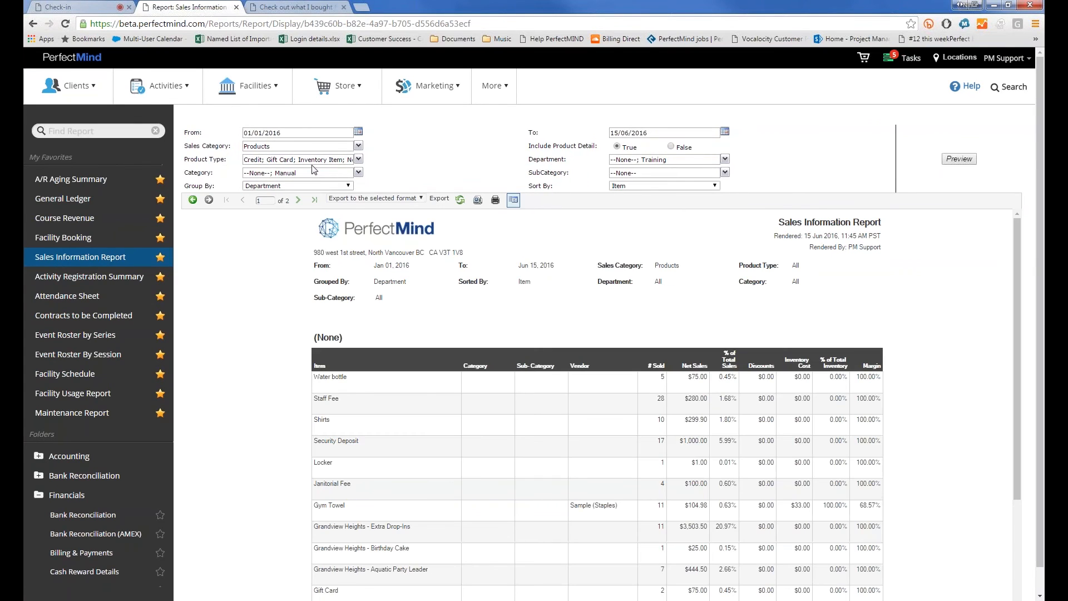
pyautogui.click(317, 174)
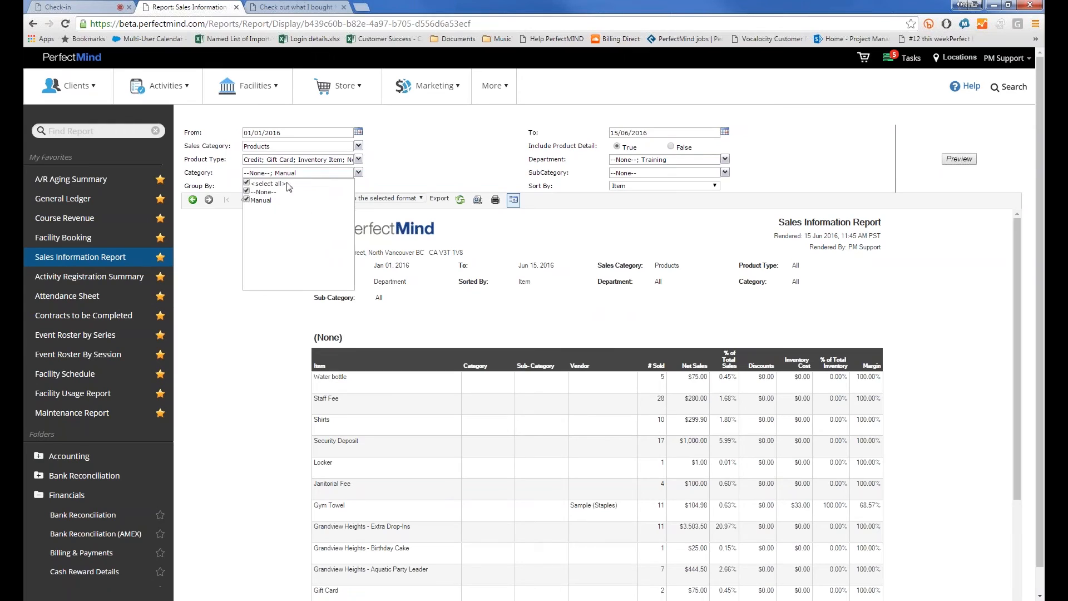
pyautogui.click(484, 187)
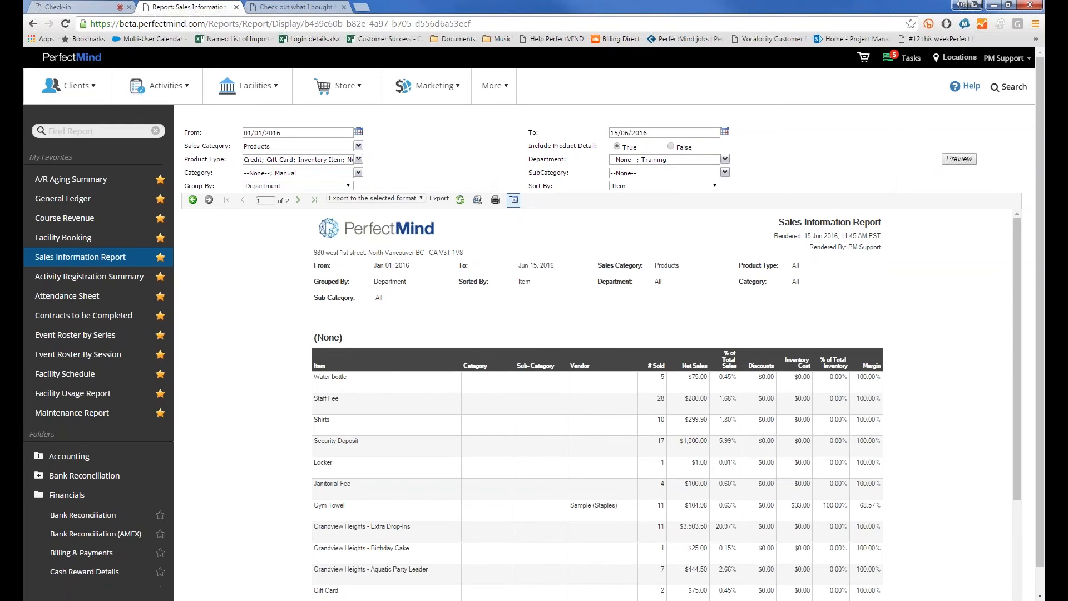
pyautogui.click(661, 175)
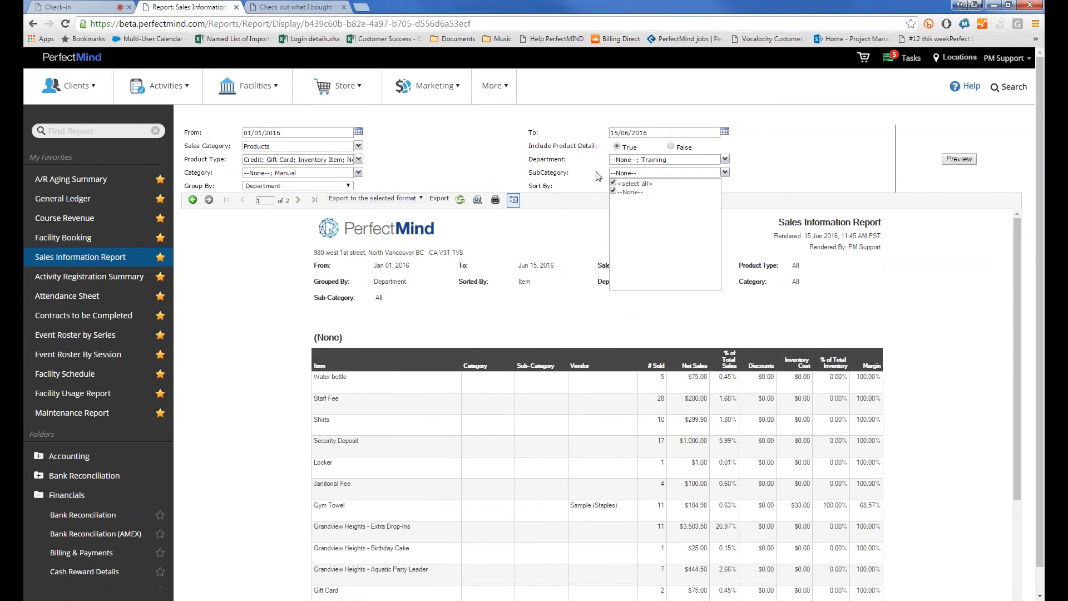
pyautogui.click(516, 139)
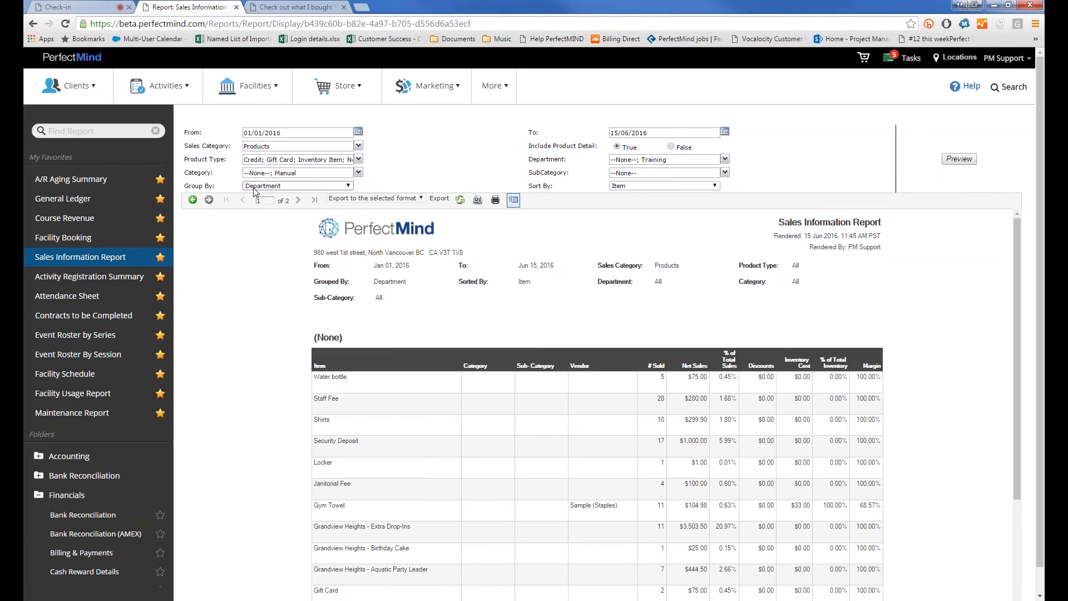
pyautogui.click(254, 188)
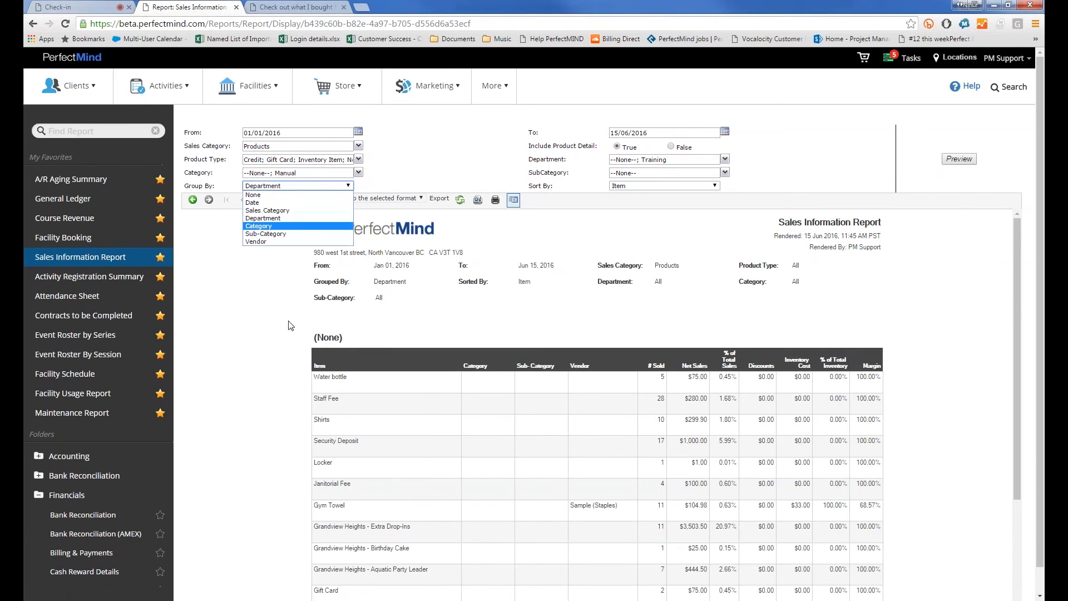
pyautogui.click(360, 337)
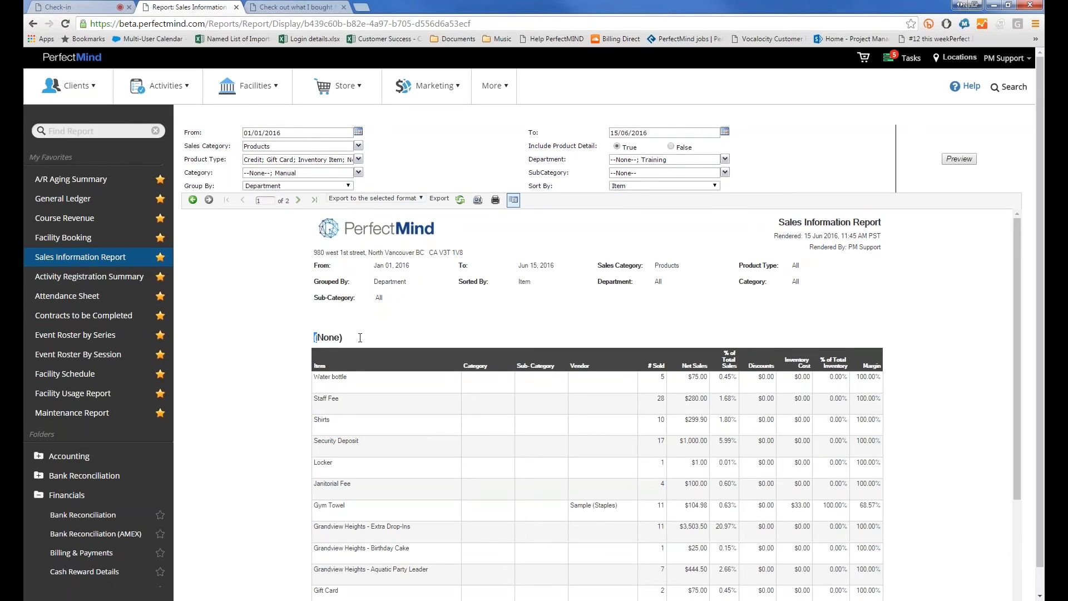
pyautogui.doubleClick(328, 336)
# Page through the report to the Department Summary on page 2 and back
pyautogui.scroll(-5, 319, 341)
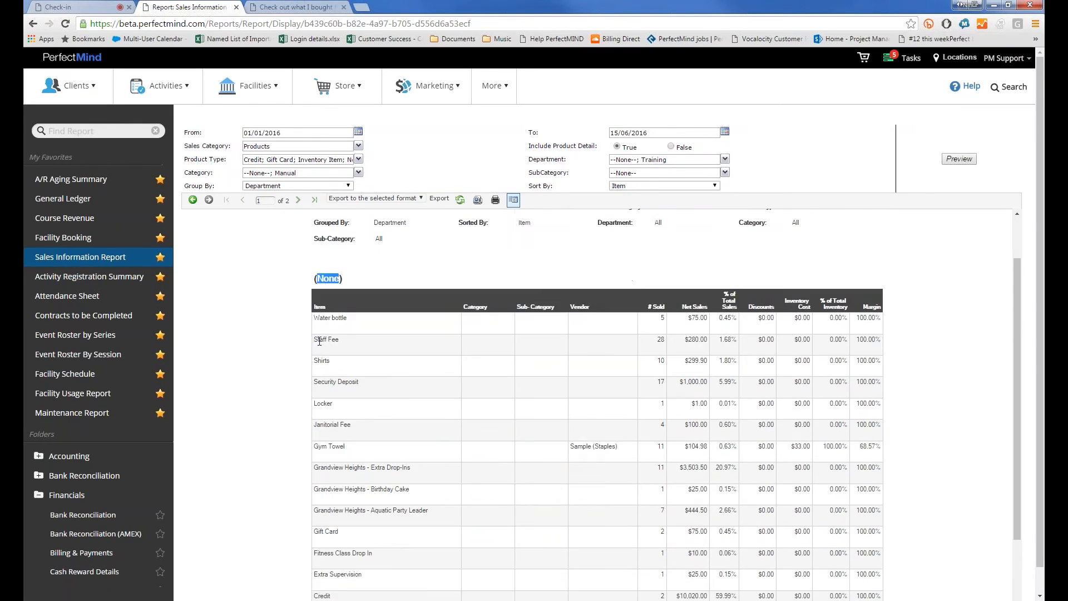
pyautogui.scroll(5, 332, 266)
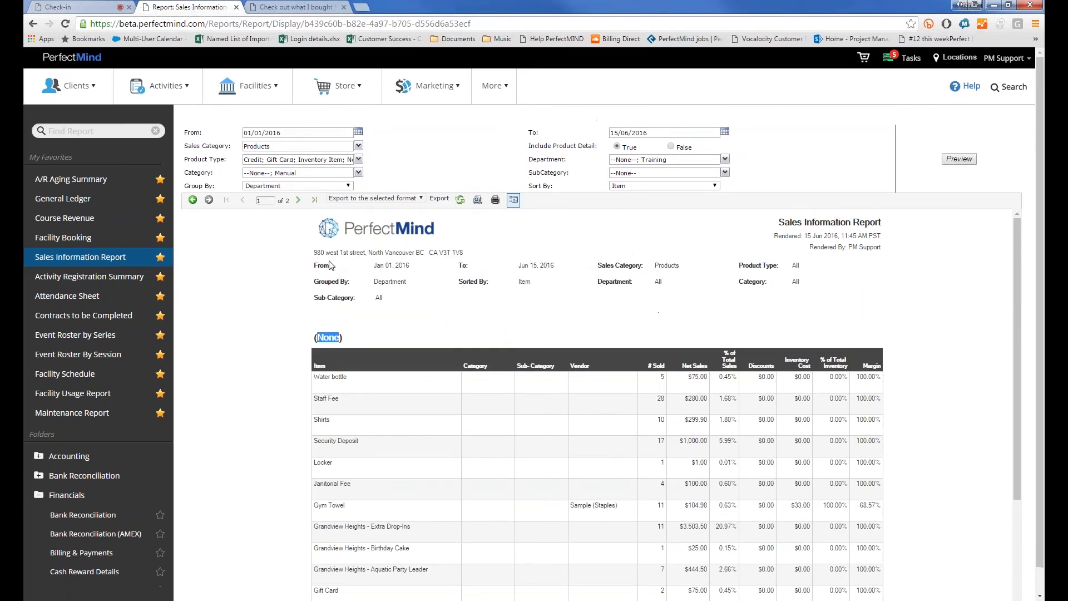
pyautogui.click(299, 200)
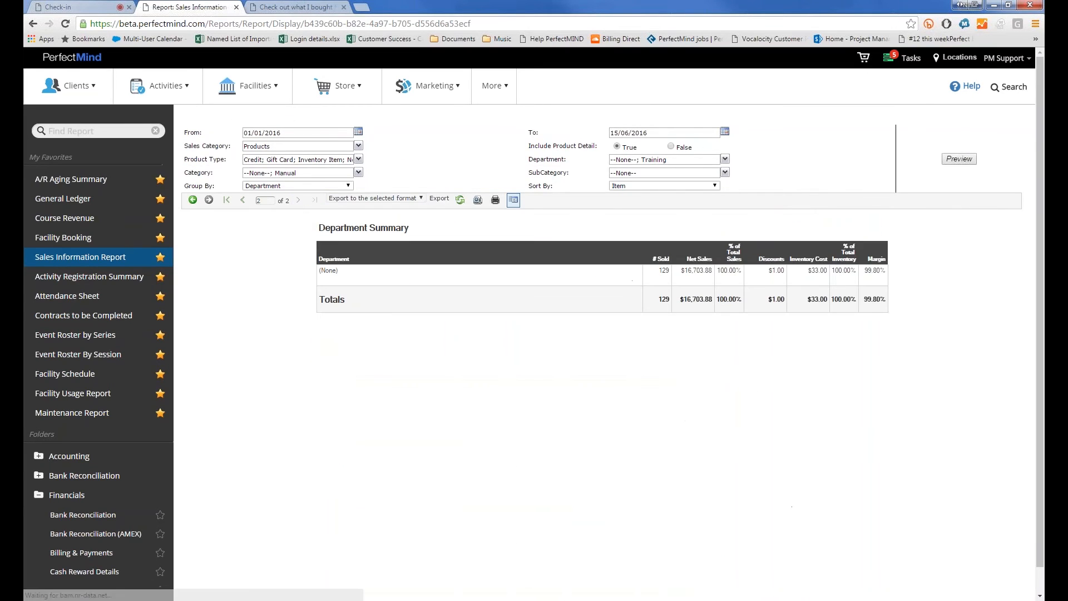
pyautogui.click(243, 200)
# Set Group By to Date and preview the Sales Information Report
pyautogui.click(269, 187)
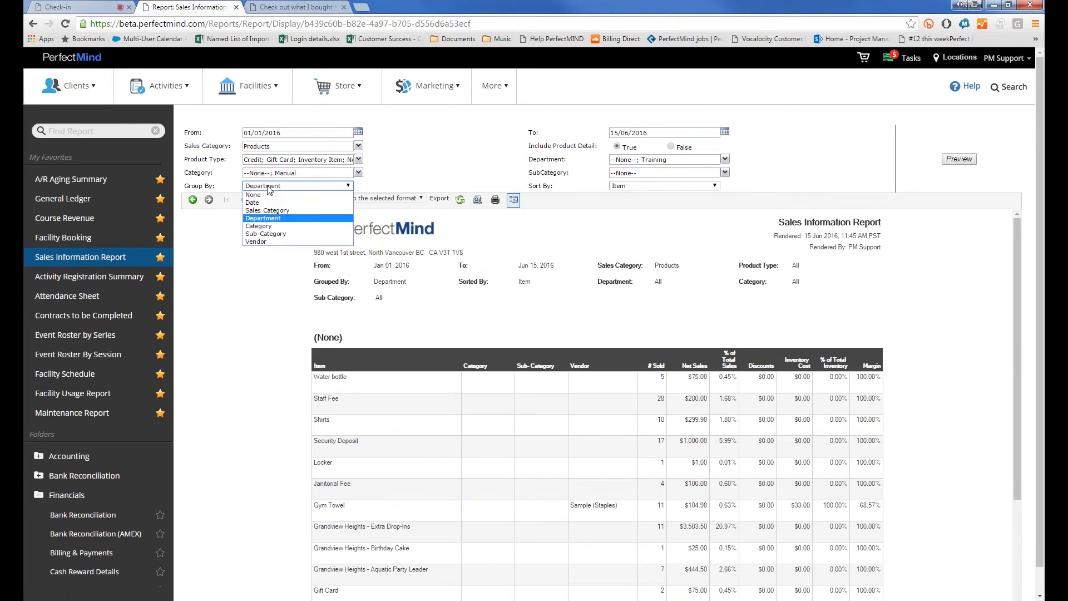
pyautogui.click(266, 199)
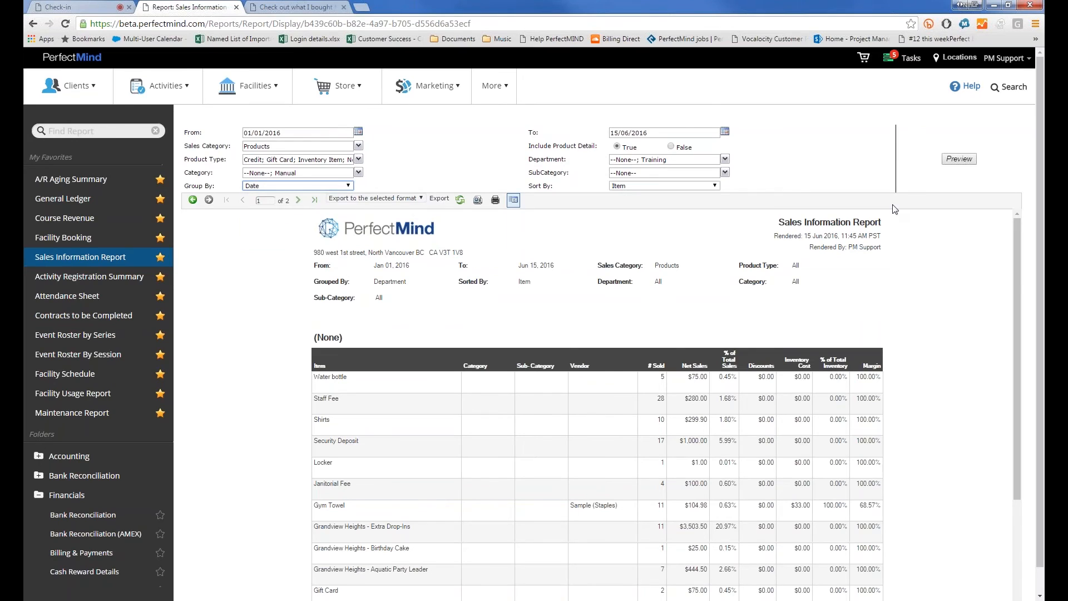
pyautogui.click(959, 160)
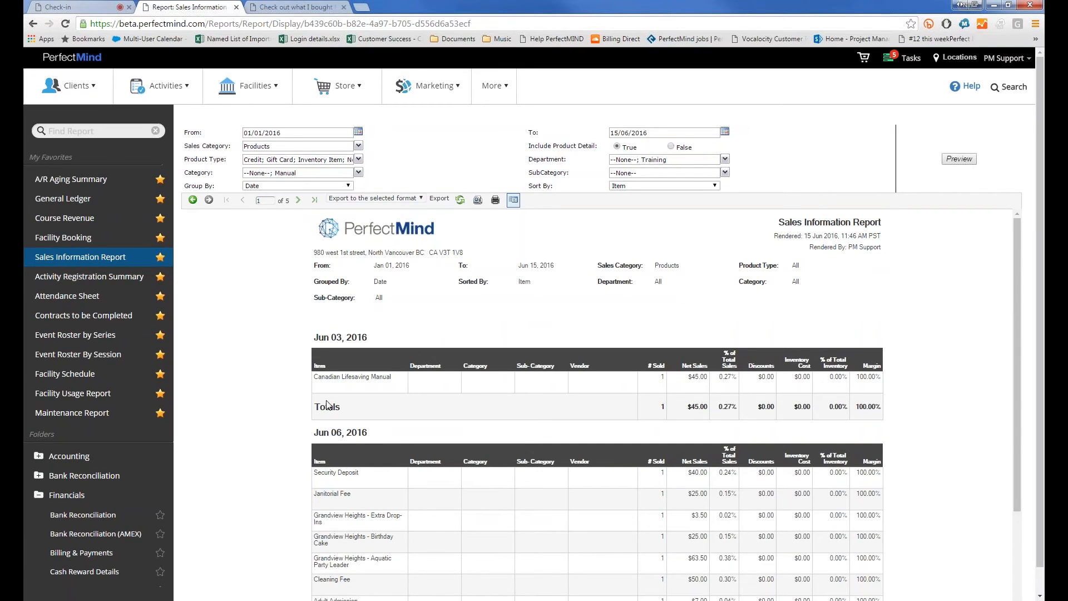
pyautogui.scroll(-2, 327, 405)
pyautogui.scroll(2, 327, 390)
# Set Group By to Vendor and preview the Sales Information Report
pyautogui.click(294, 186)
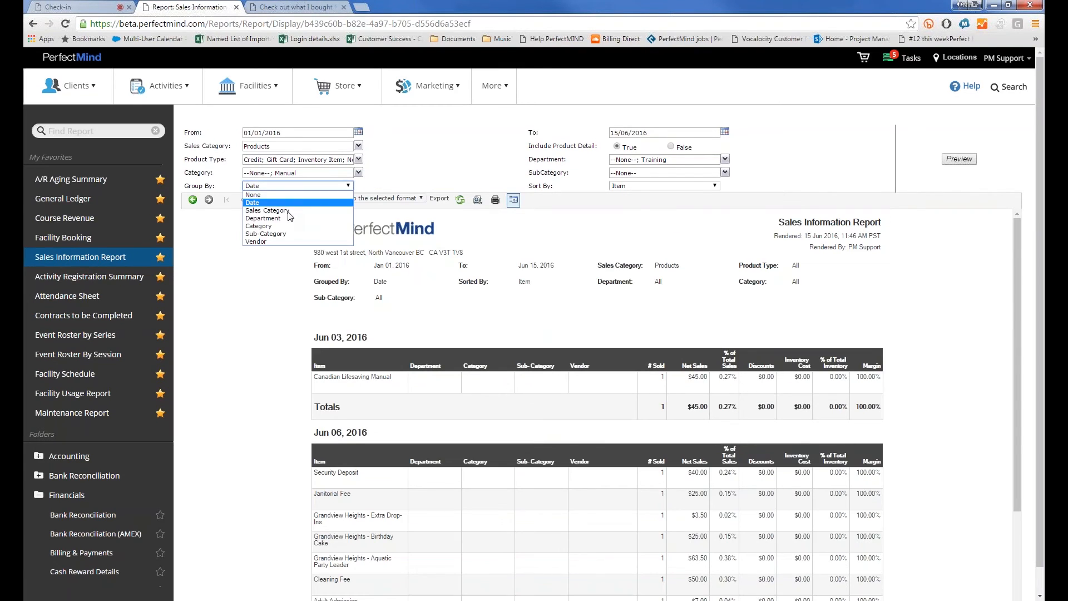
pyautogui.click(278, 242)
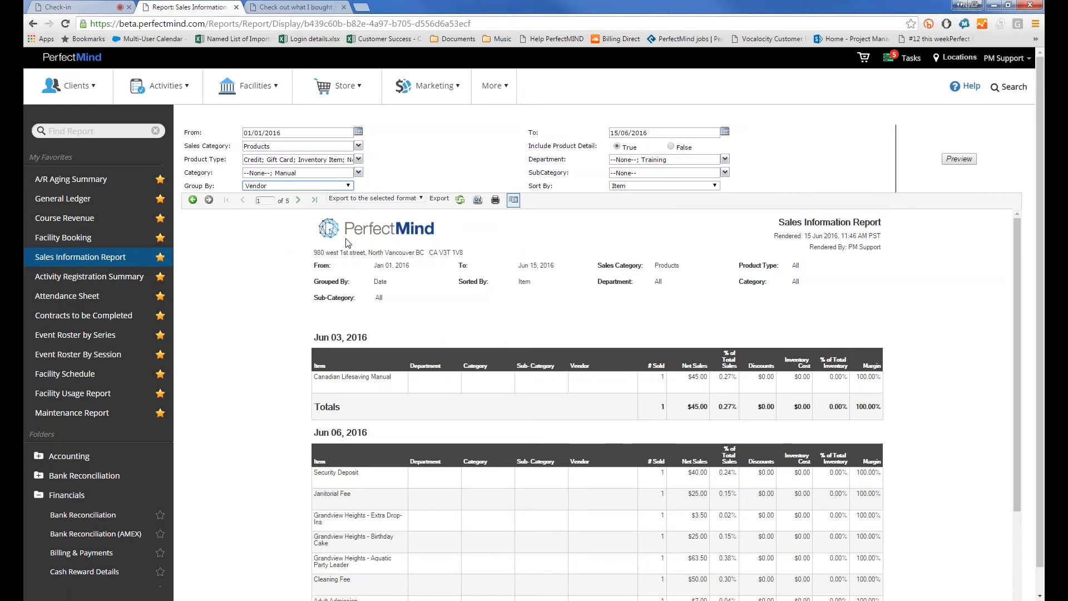
pyautogui.click(959, 159)
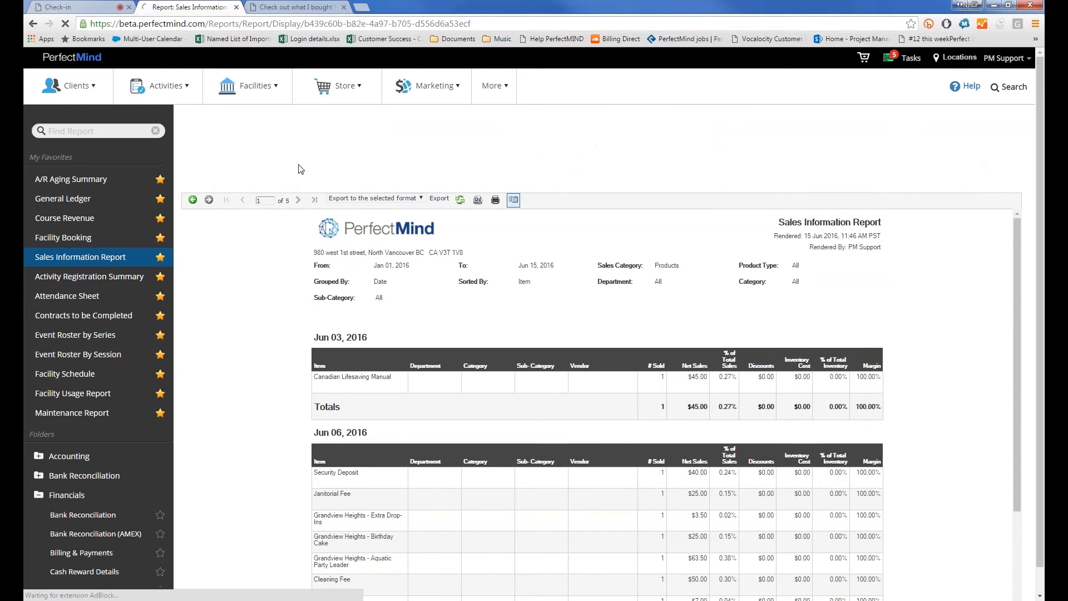
pyautogui.scroll(-4, 266, 291)
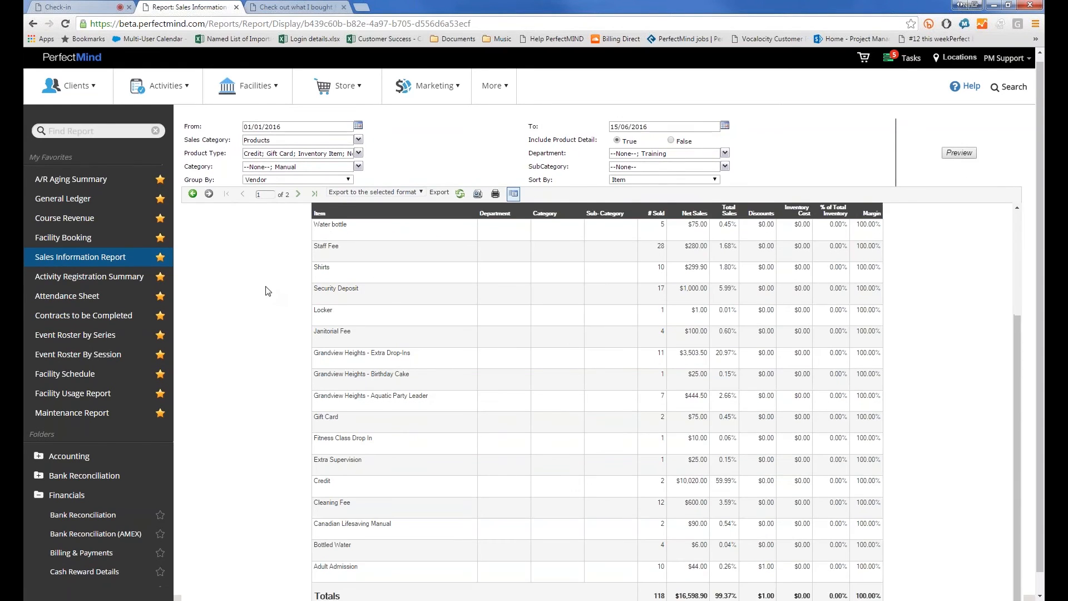
pyautogui.scroll(-1, 266, 291)
pyautogui.scroll(3, 267, 289)
# Go to page 2 for the Vendor Summary, keeping the sort order on Item
pyautogui.click(298, 174)
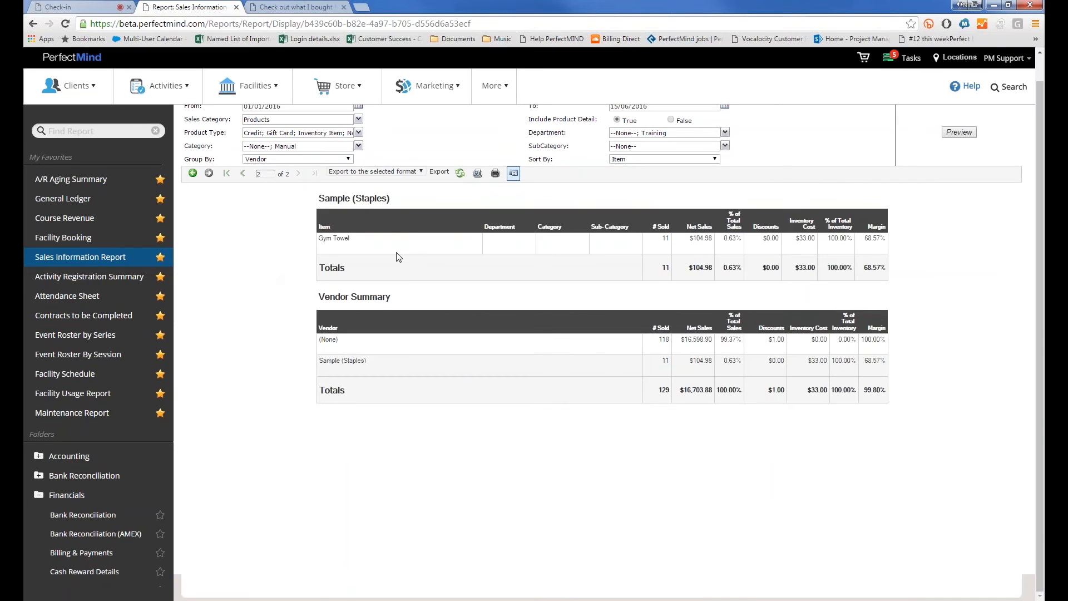
pyautogui.scroll(1, 394, 234)
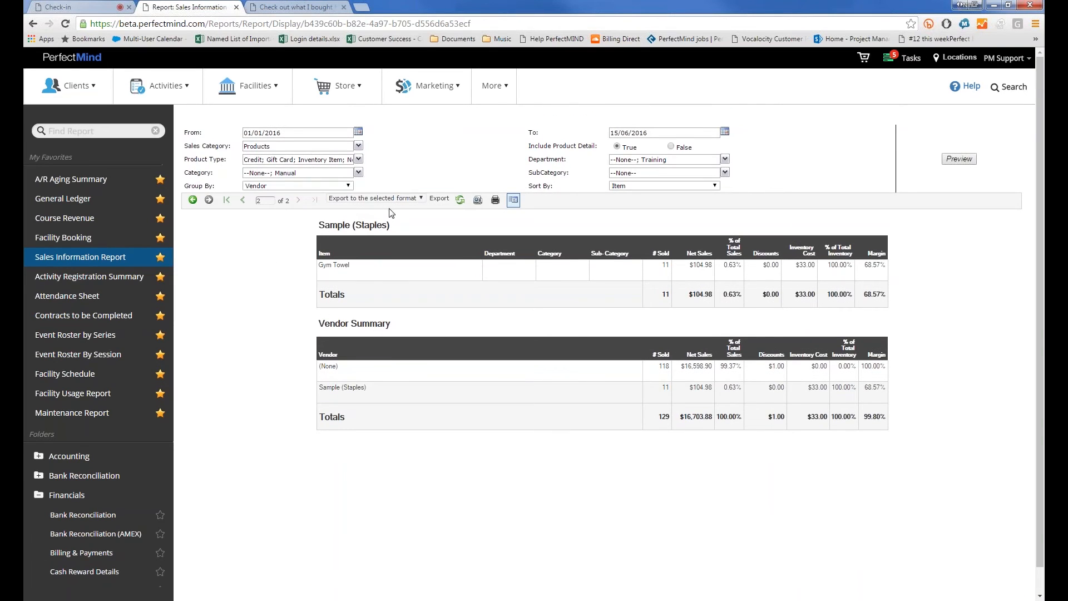
pyautogui.click(634, 186)
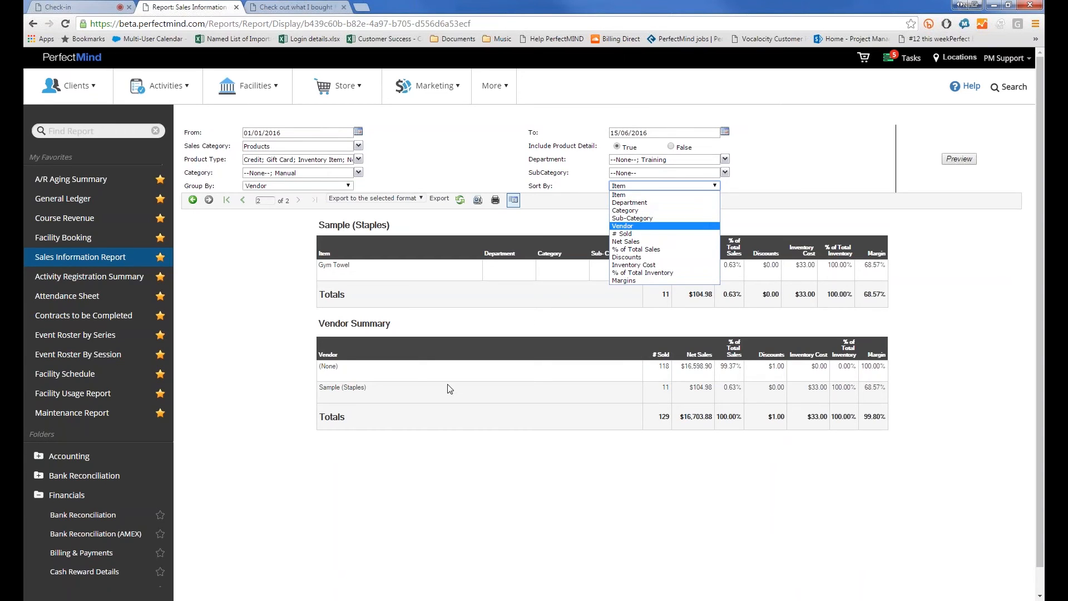
pyautogui.click(277, 328)
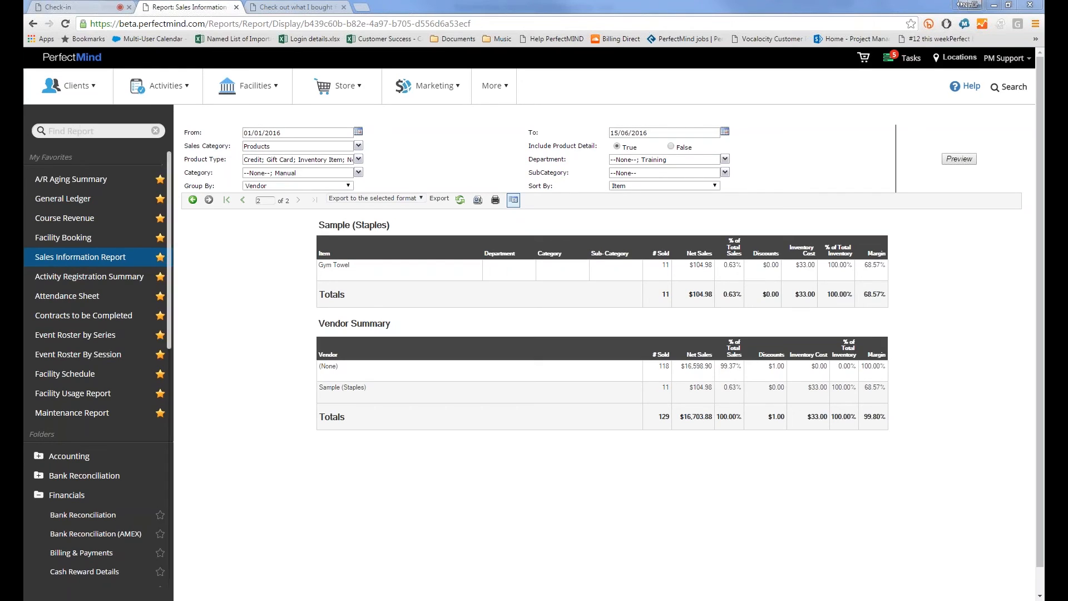
# Open the Activity Registration Summary from My Favorites and preview it from 15/05/2016
pyautogui.click(50, 277)
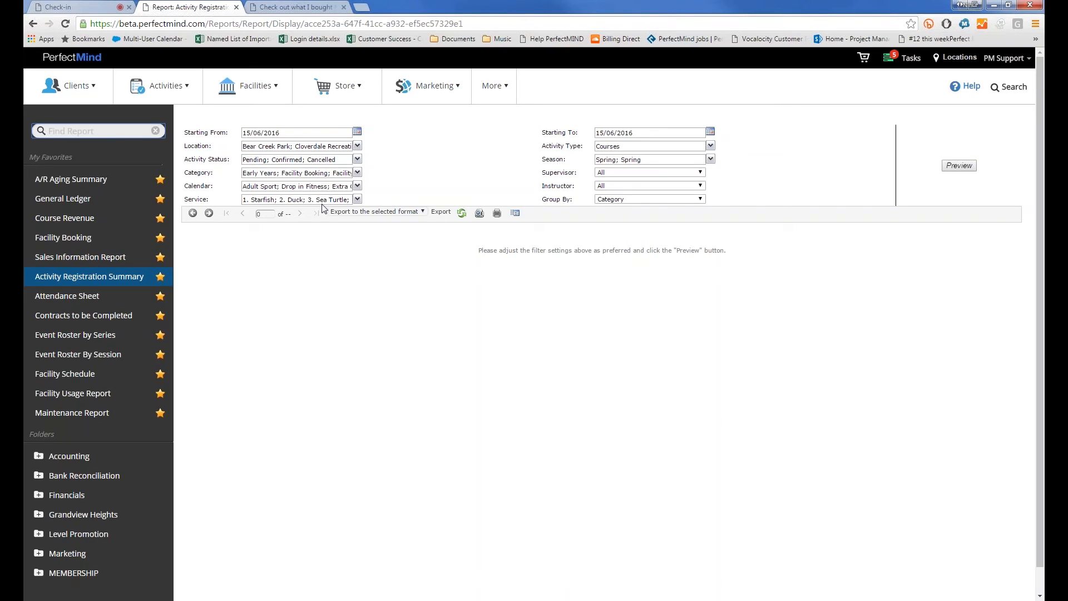
pyautogui.click(256, 135)
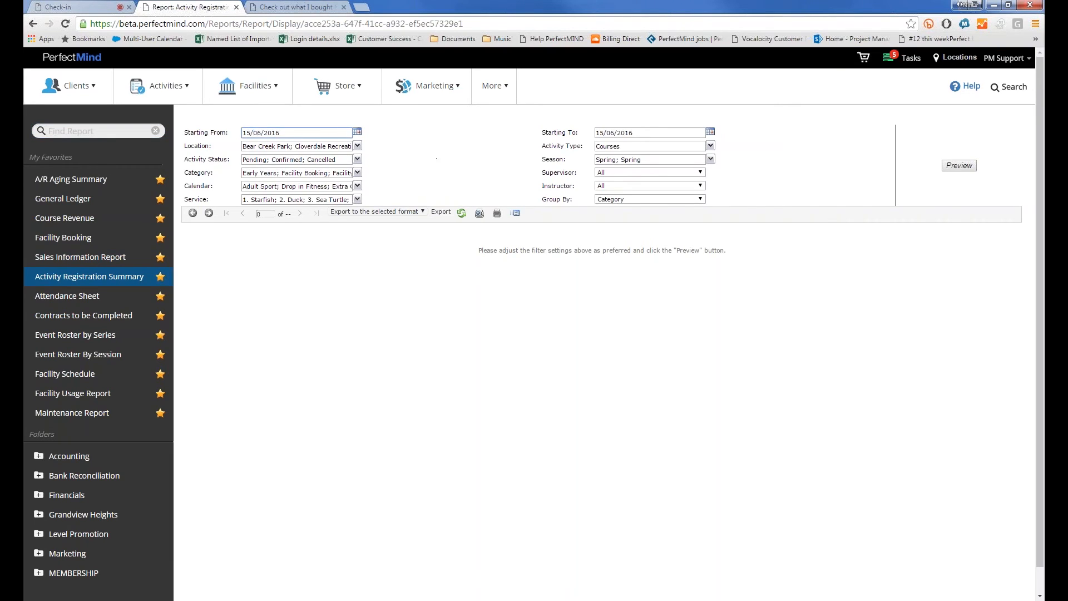
pyautogui.press('BackSpace')
pyautogui.write('5')
pyautogui.click(973, 166)
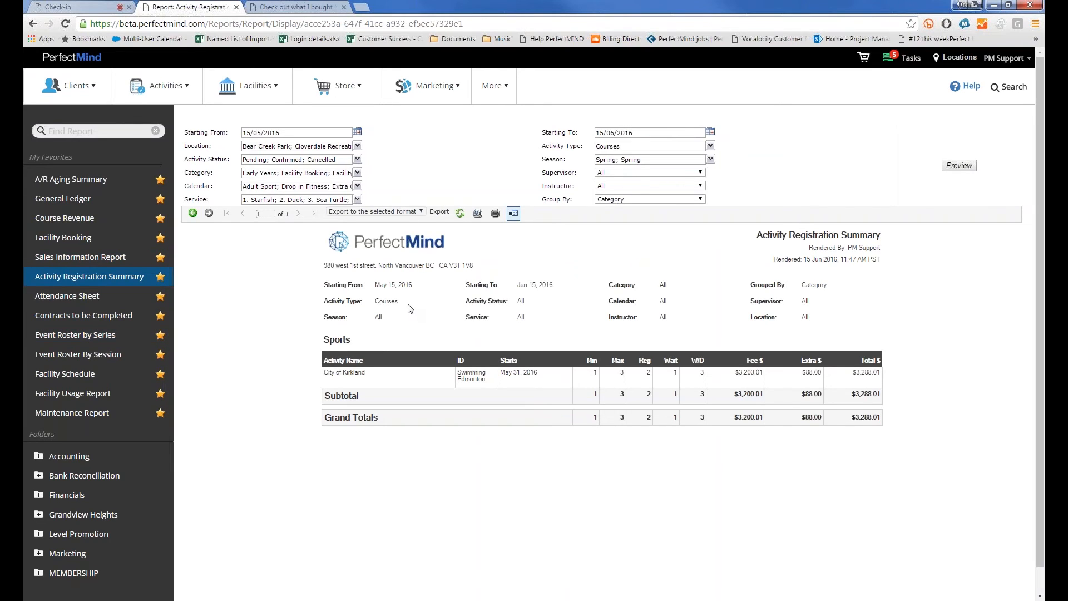
# Change the Starting From date to 15/04/2016 and preview again
pyautogui.doubleClick(257, 134)
pyautogui.write('04')
pyautogui.click(505, 158)
pyautogui.click(971, 166)
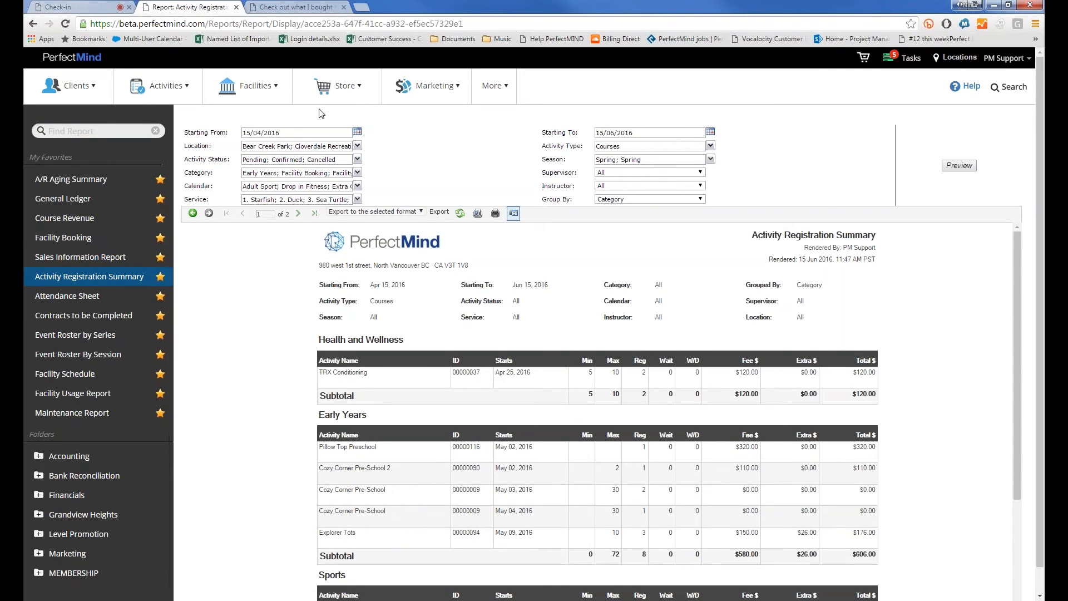
# Keep Courses as activity type, limit status to Confirmed only, and preview the report
pyautogui.click(288, 147)
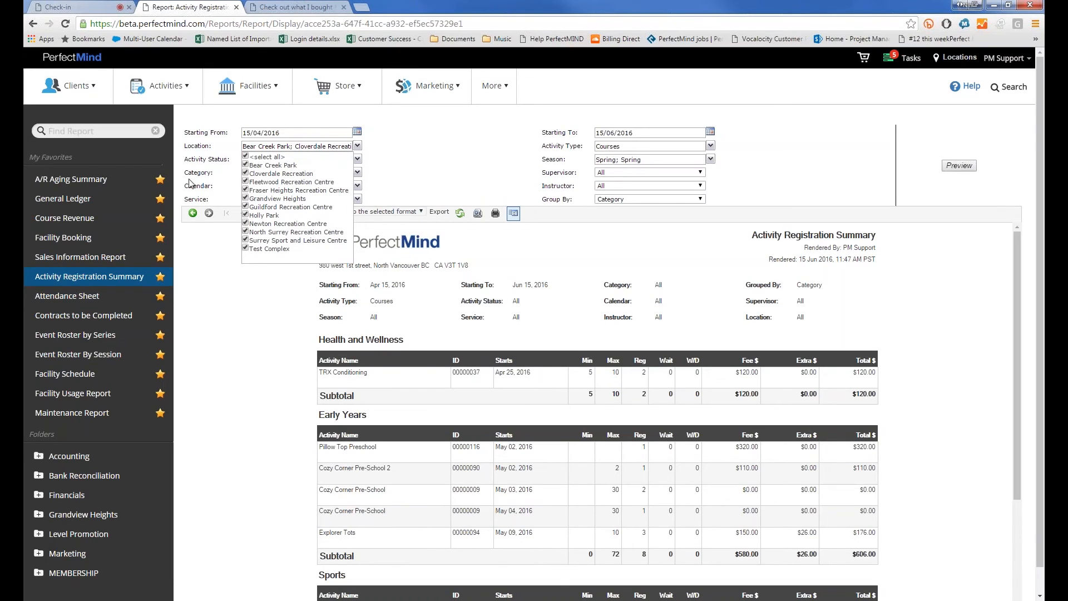
pyautogui.click(453, 165)
pyautogui.click(628, 148)
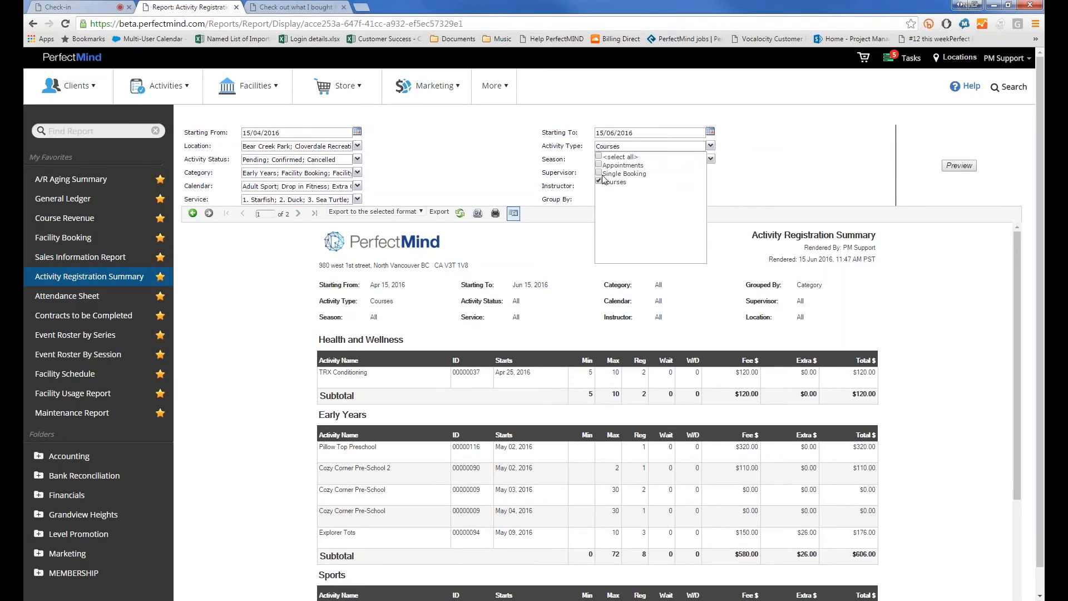
pyautogui.click(292, 157)
pyautogui.click(264, 160)
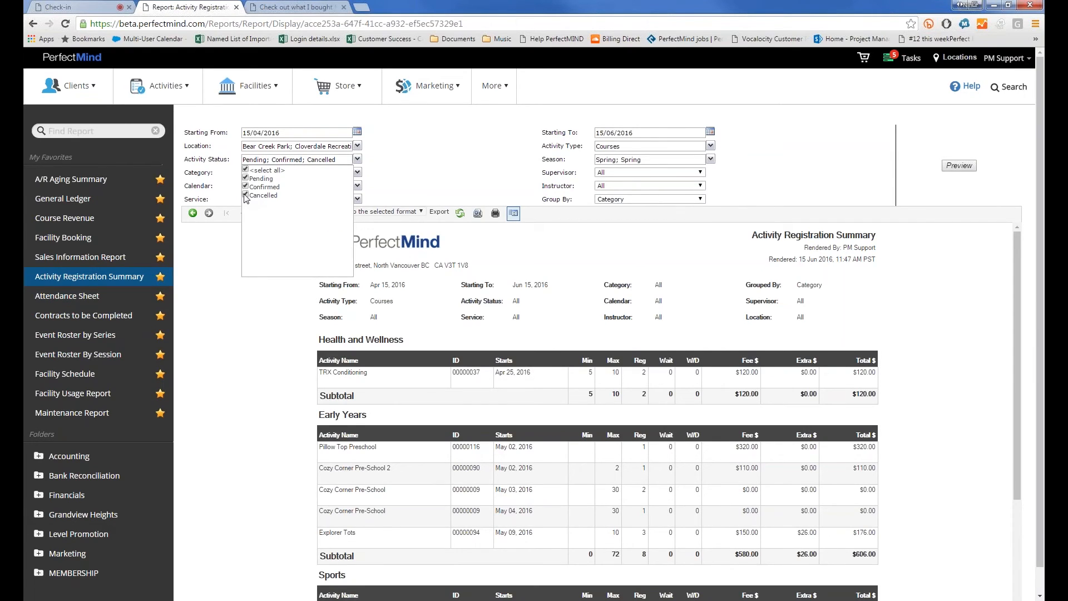
pyautogui.click(245, 195)
pyautogui.click(245, 178)
pyautogui.click(766, 177)
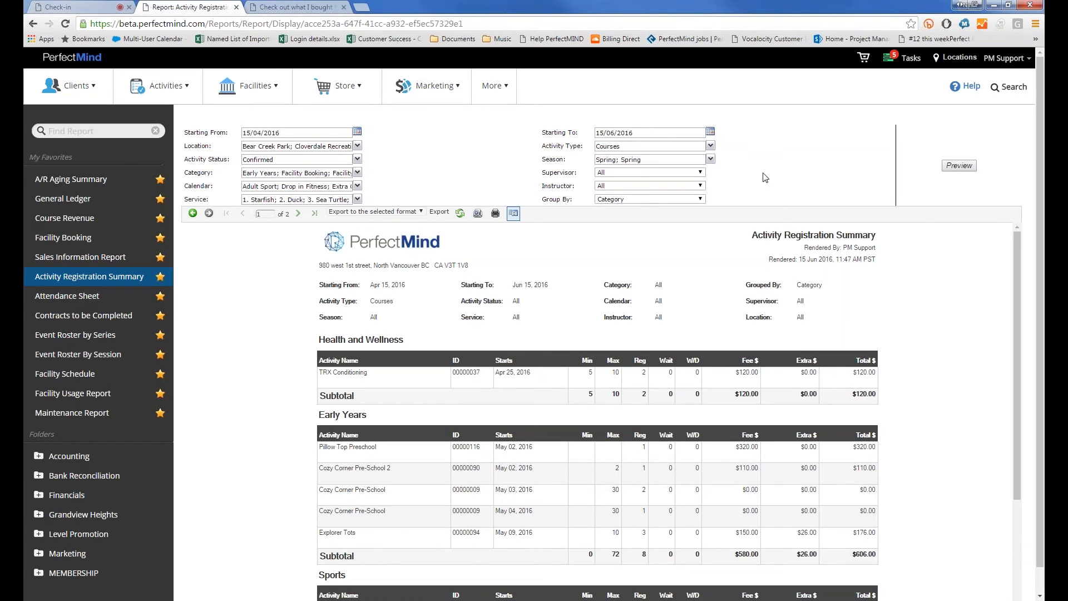
pyautogui.click(959, 167)
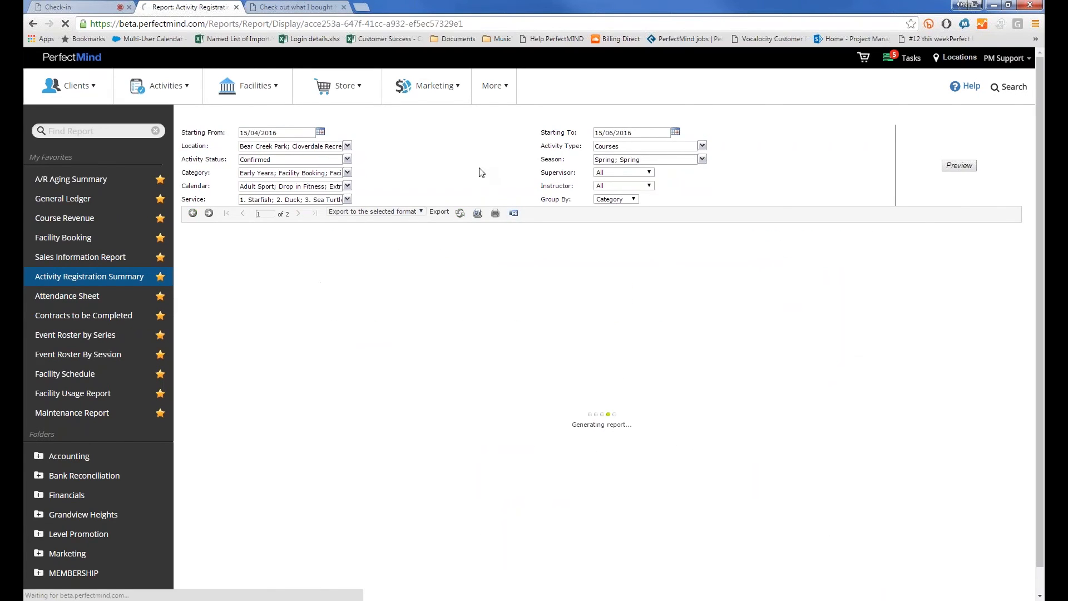
# Leave Season, Category, Supervisor and Calendar unchanged; select all services including --None--
pyautogui.click(618, 160)
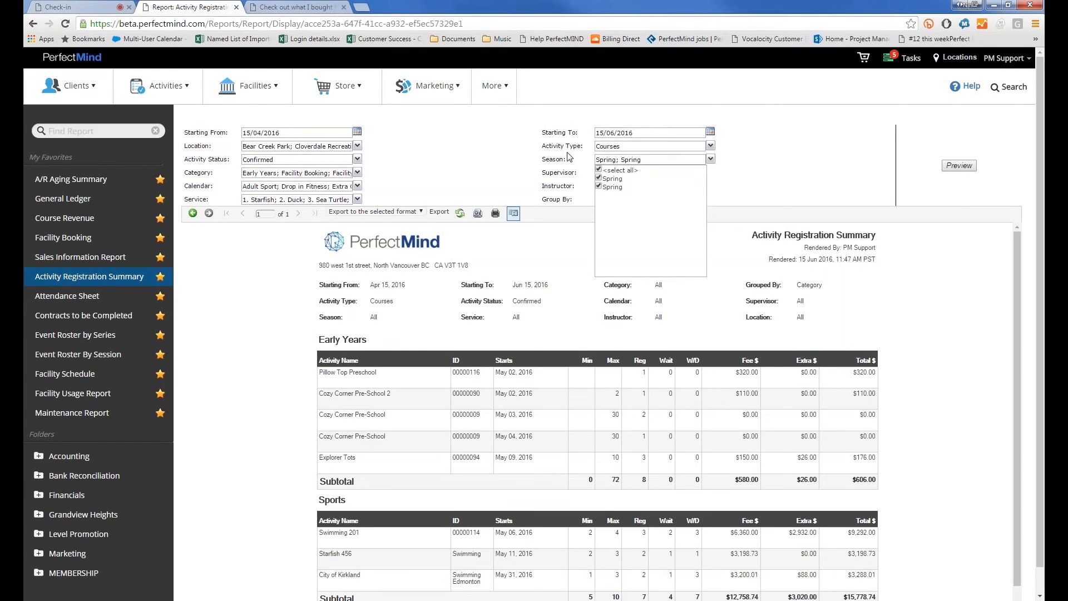
pyautogui.click(484, 166)
pyautogui.click(293, 174)
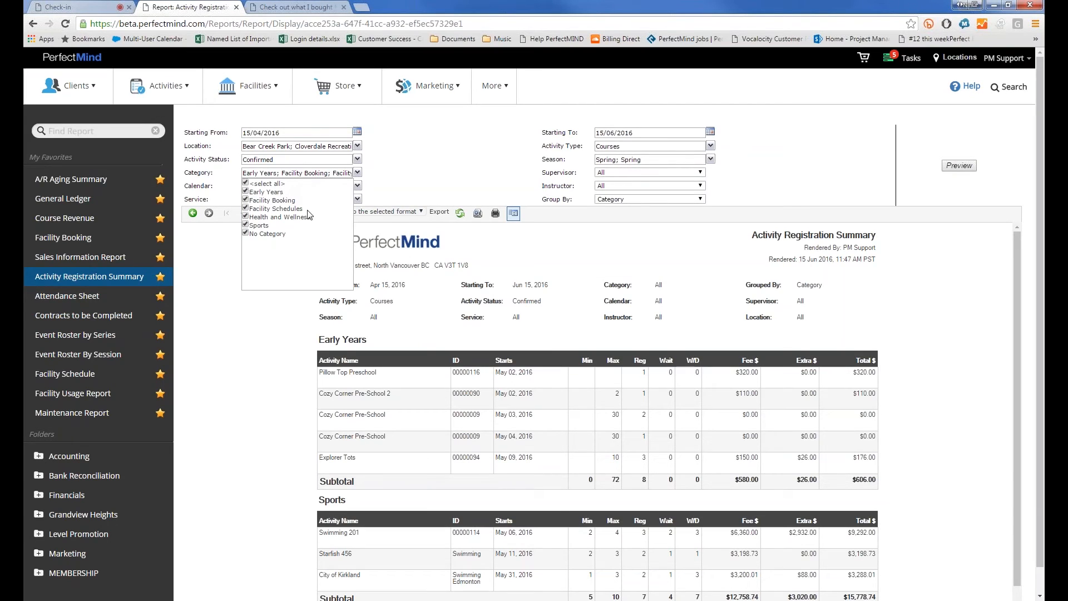
pyautogui.click(488, 172)
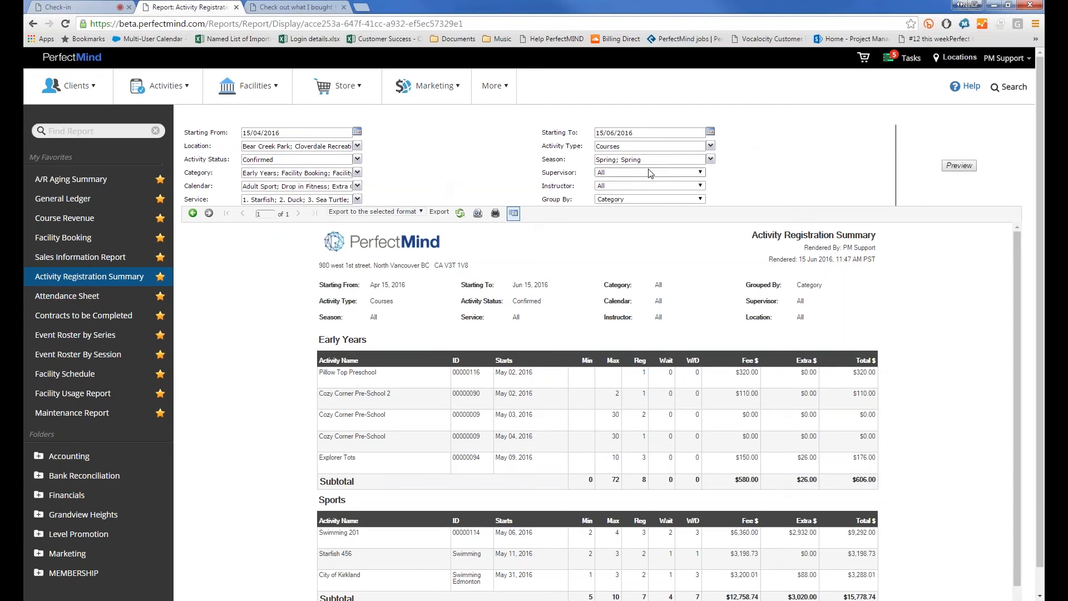
pyautogui.click(618, 174)
pyautogui.click(617, 175)
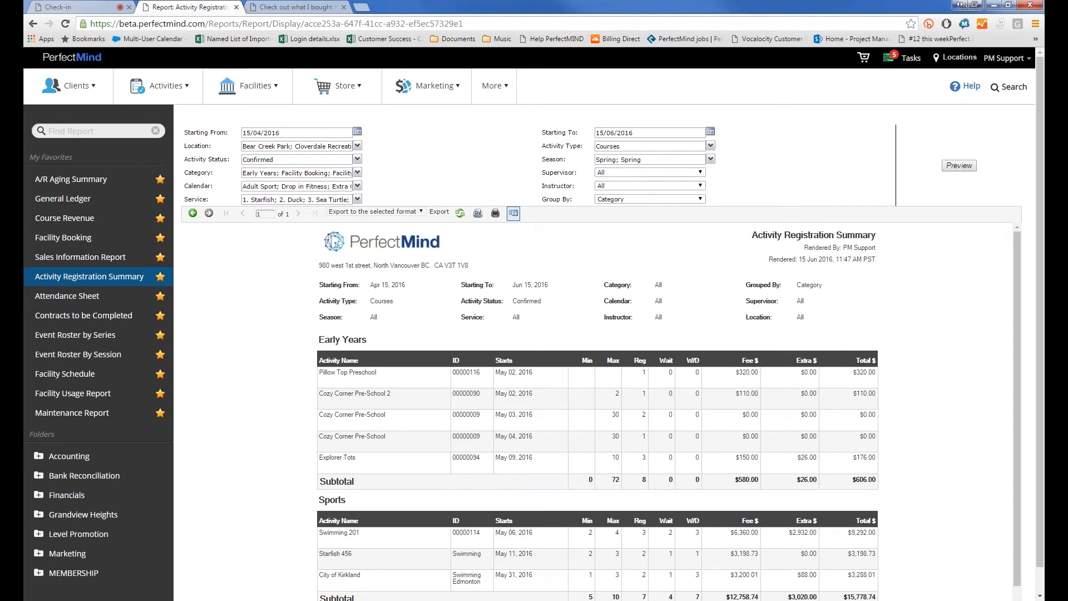
pyautogui.click(284, 187)
pyautogui.click(221, 183)
pyautogui.click(244, 201)
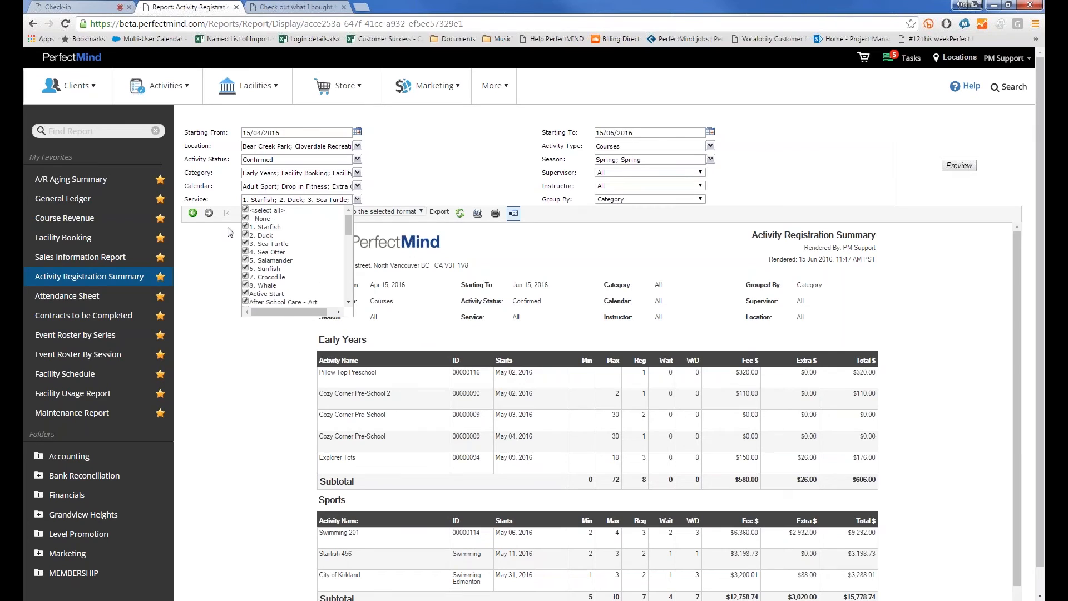
pyautogui.click(444, 173)
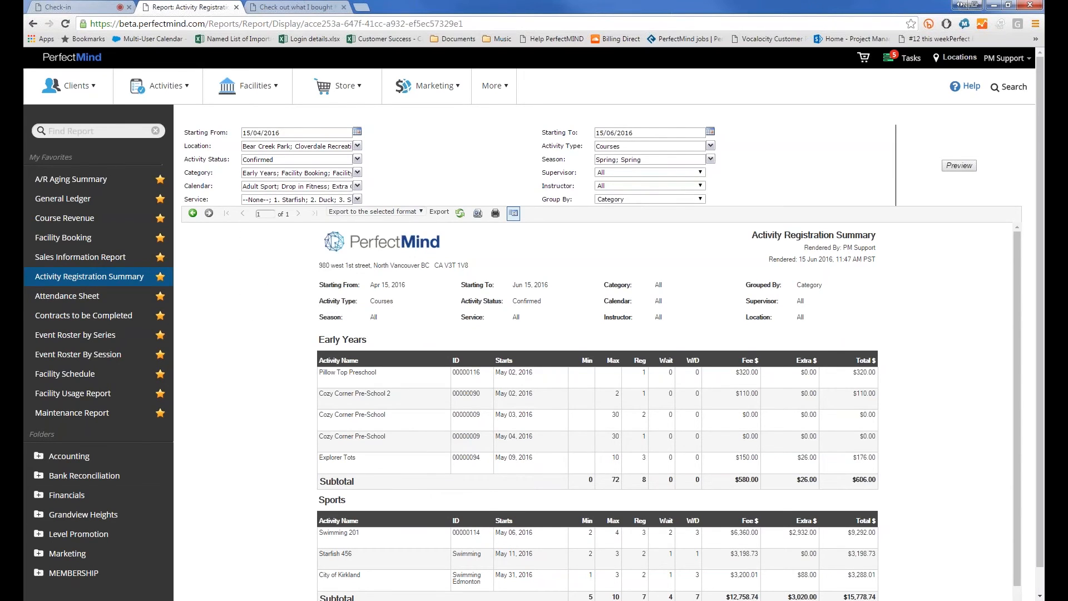
pyautogui.scroll(-3, 339, 377)
pyautogui.scroll(3, 650, 499)
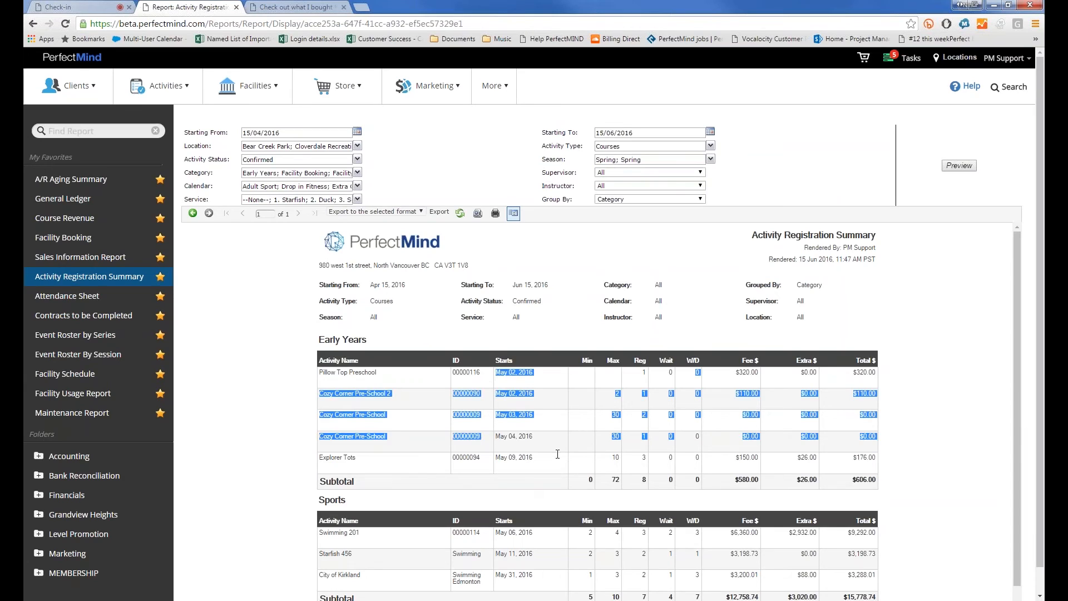
# Highlight the Cozy Corner Pre-School rows and first-row figures in the report
pyautogui.moveTo(579, 372); pyautogui.dragTo(609, 381)
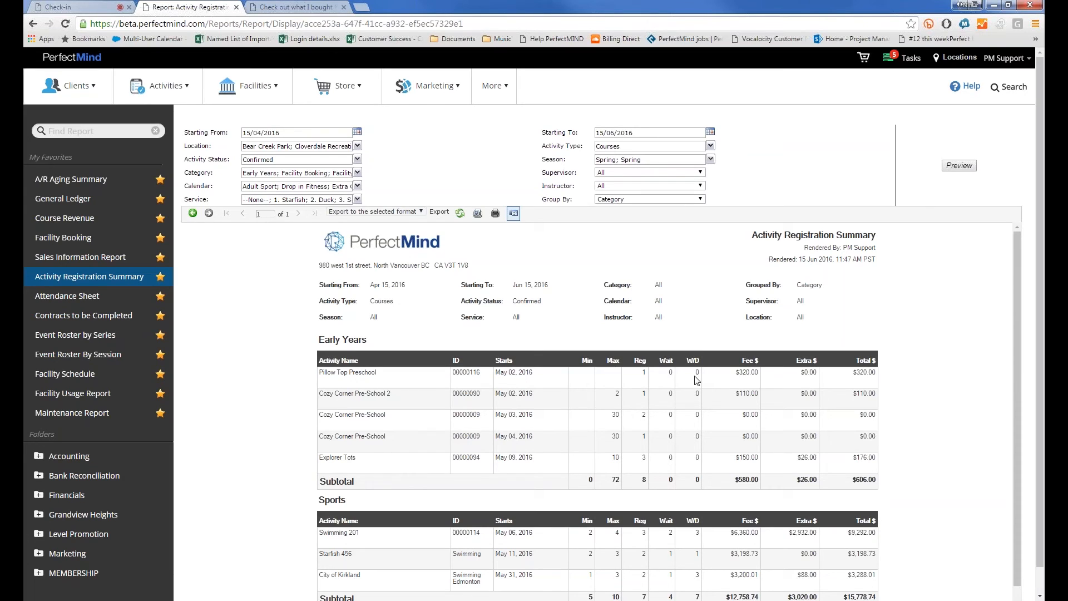
pyautogui.moveTo(697, 378); pyautogui.dragTo(518, 372)
pyautogui.click(725, 374)
pyautogui.scroll(-2, 716, 350)
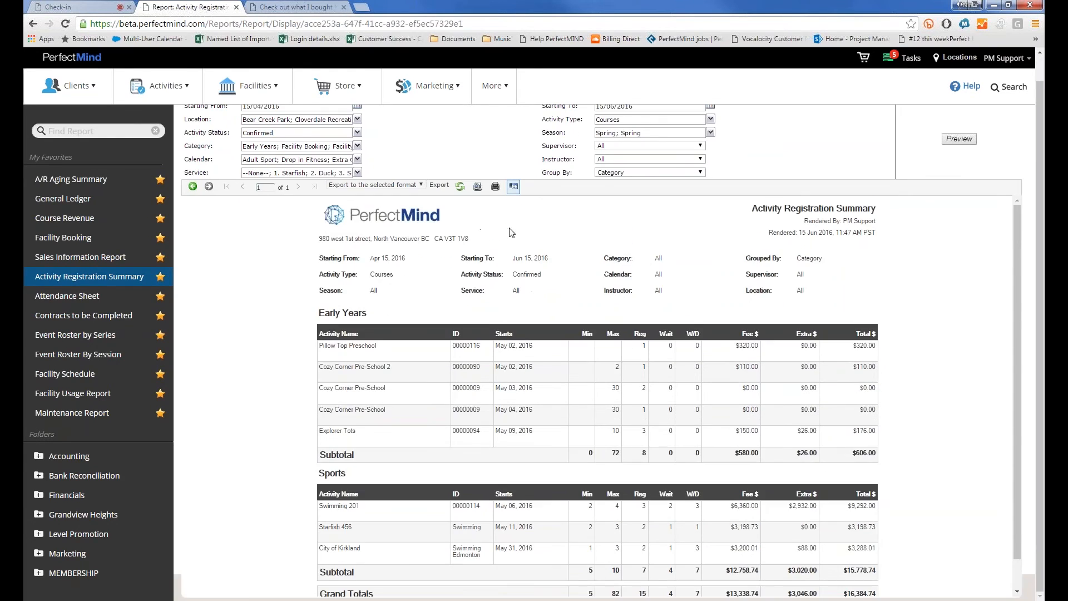
# Preview the report grouped by Service, then open Facility Schedule from My Favorites
pyautogui.click(612, 173)
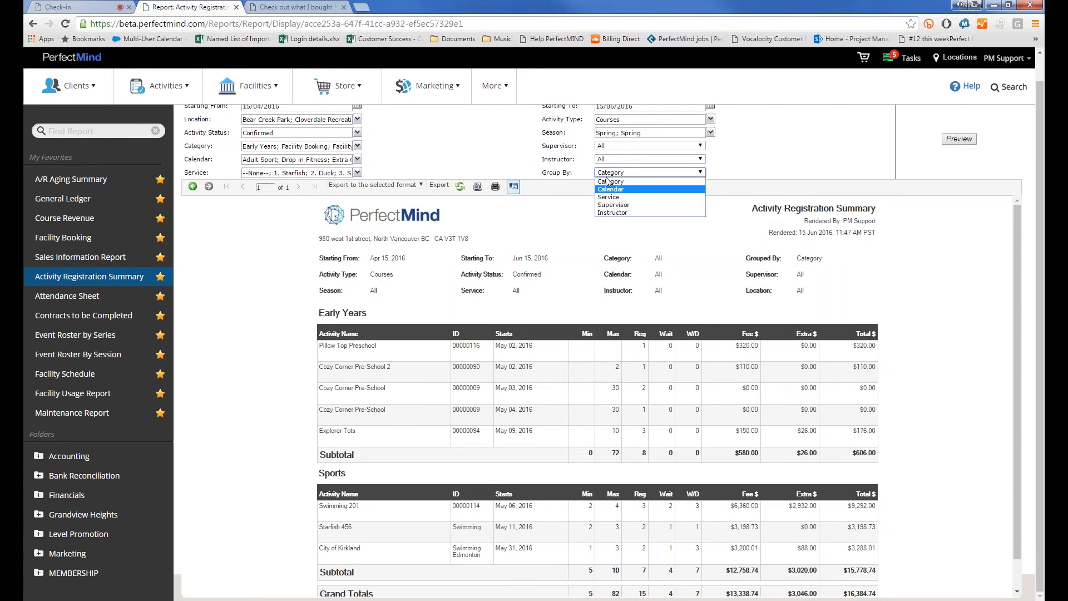
pyautogui.click(279, 327)
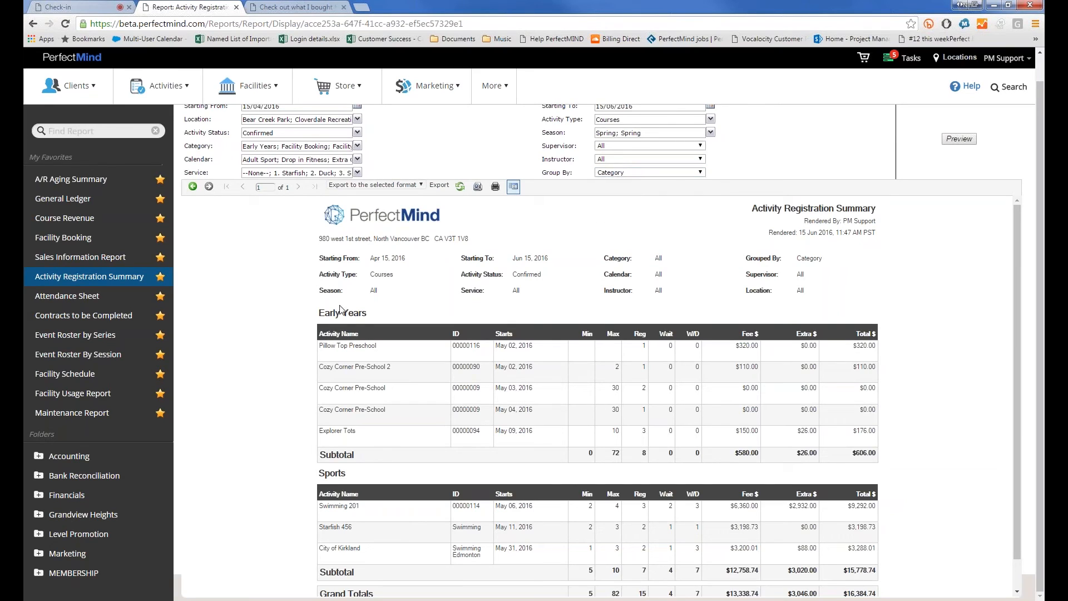
pyautogui.click(618, 173)
pyautogui.click(617, 197)
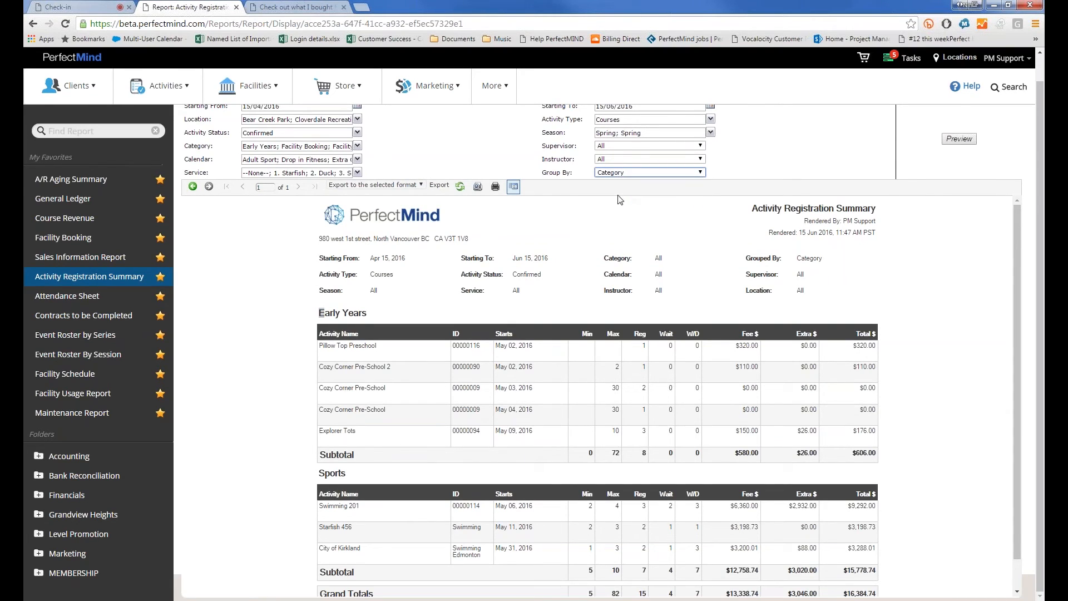
pyautogui.click(957, 139)
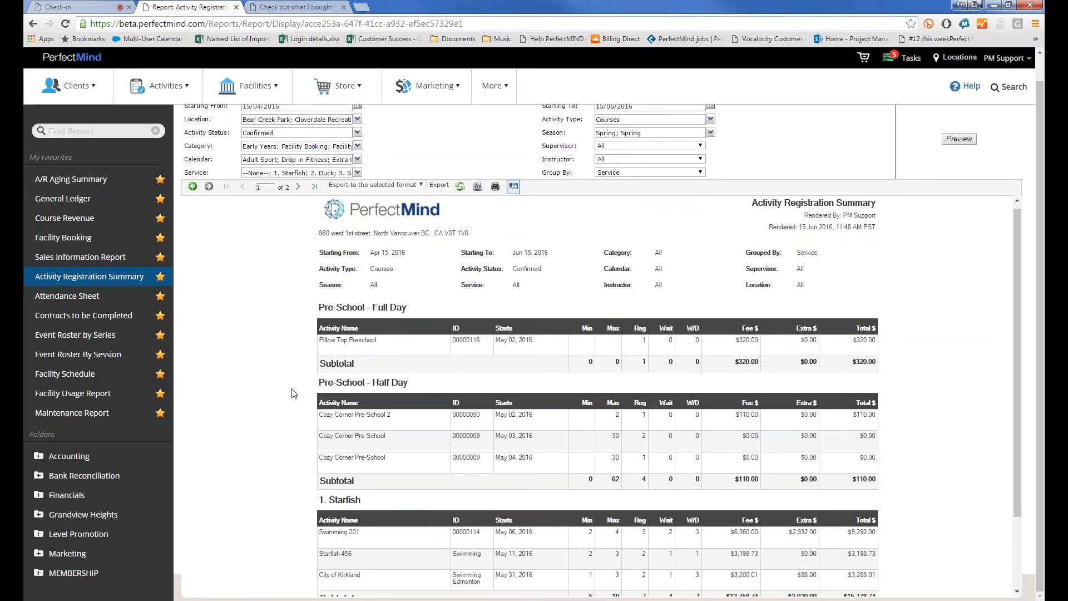
pyautogui.scroll(-2, 295, 400)
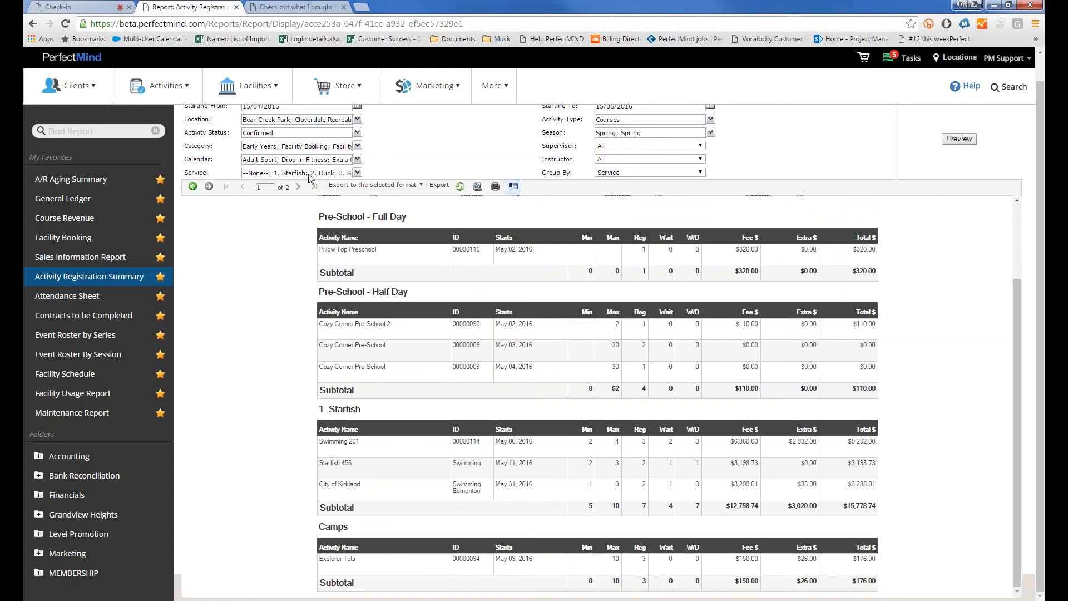
pyautogui.click(84, 374)
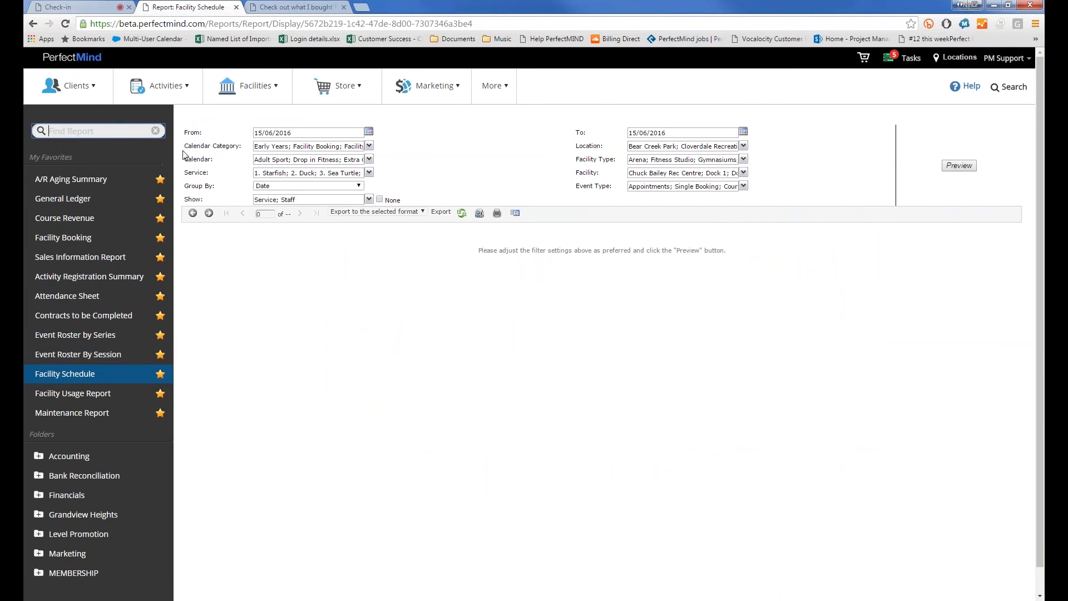
# Set the Facility Schedule From date to 15/05/2016 and preview it
pyautogui.doubleClick(267, 134)
pyautogui.write('005')
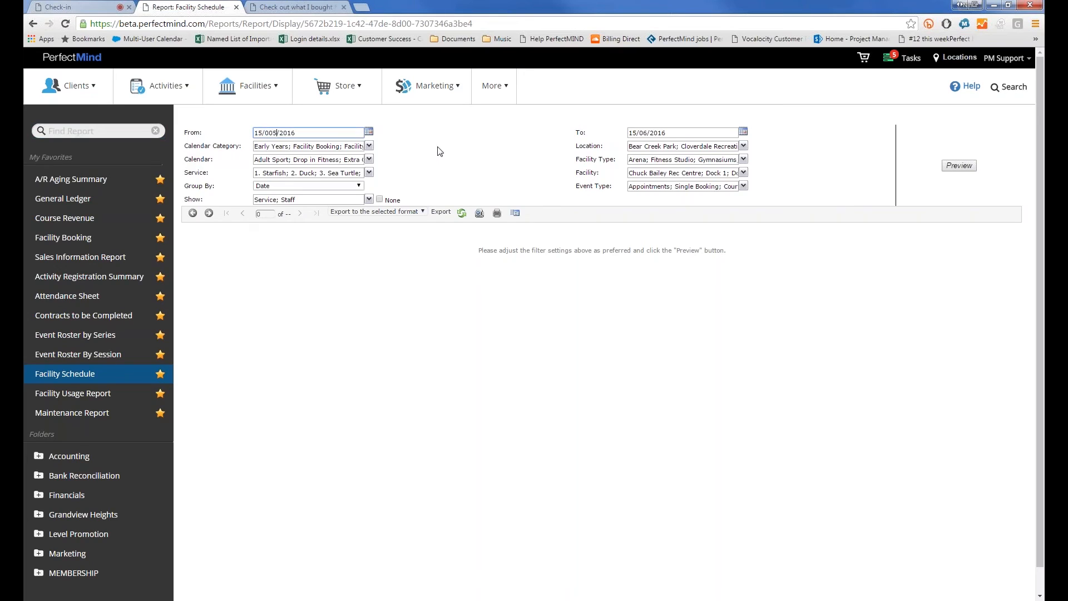
pyautogui.click(440, 152)
pyautogui.click(273, 134)
pyautogui.press('BackSpace')
pyautogui.click(965, 168)
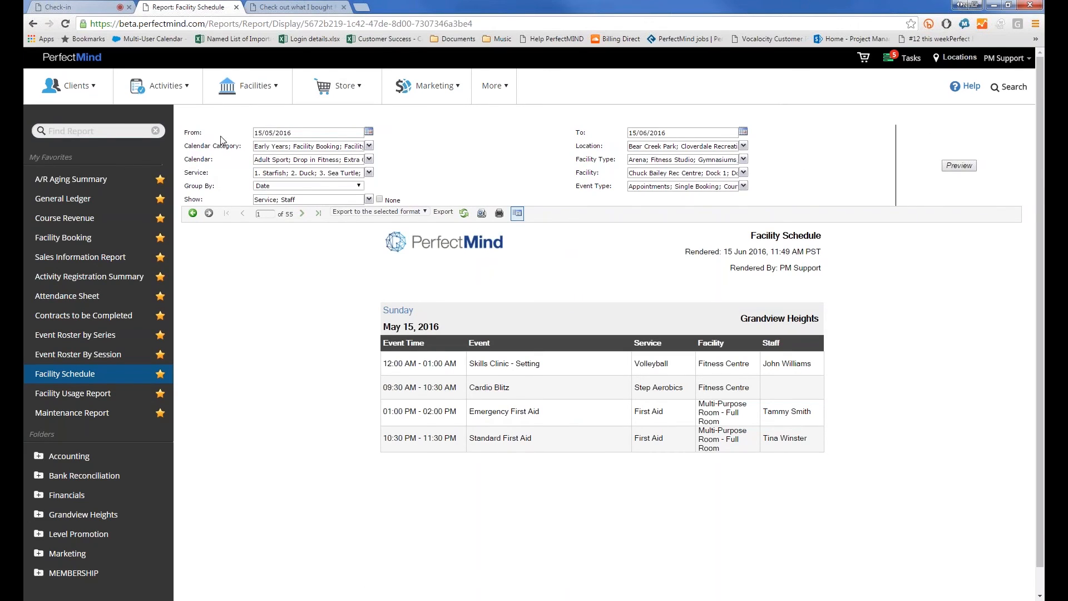
# Preview without the Service column, then show both Service and Staff and preview again
pyautogui.click(329, 199)
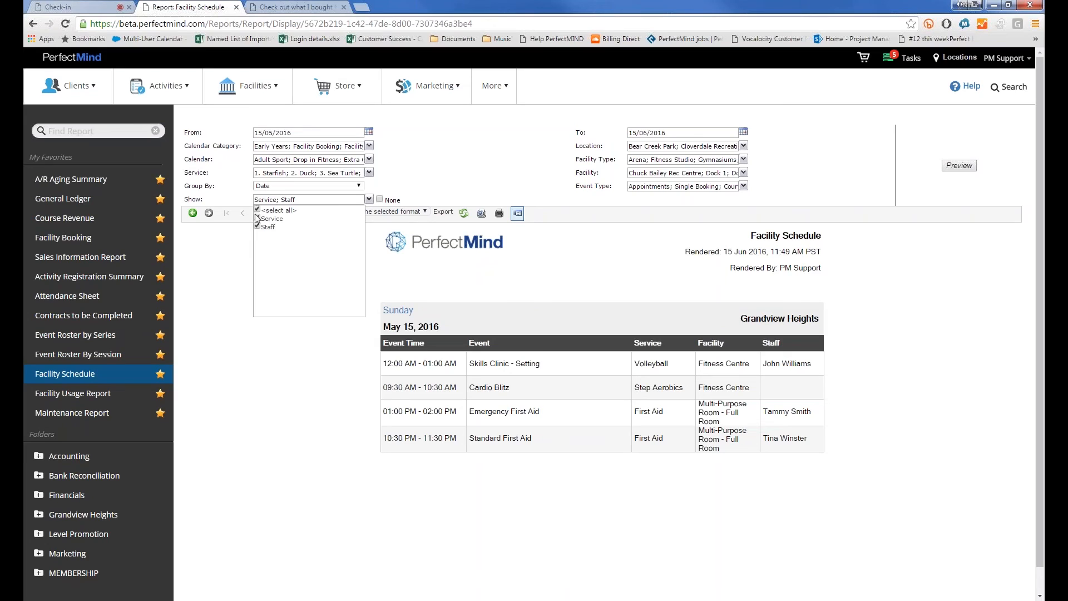
pyautogui.click(258, 219)
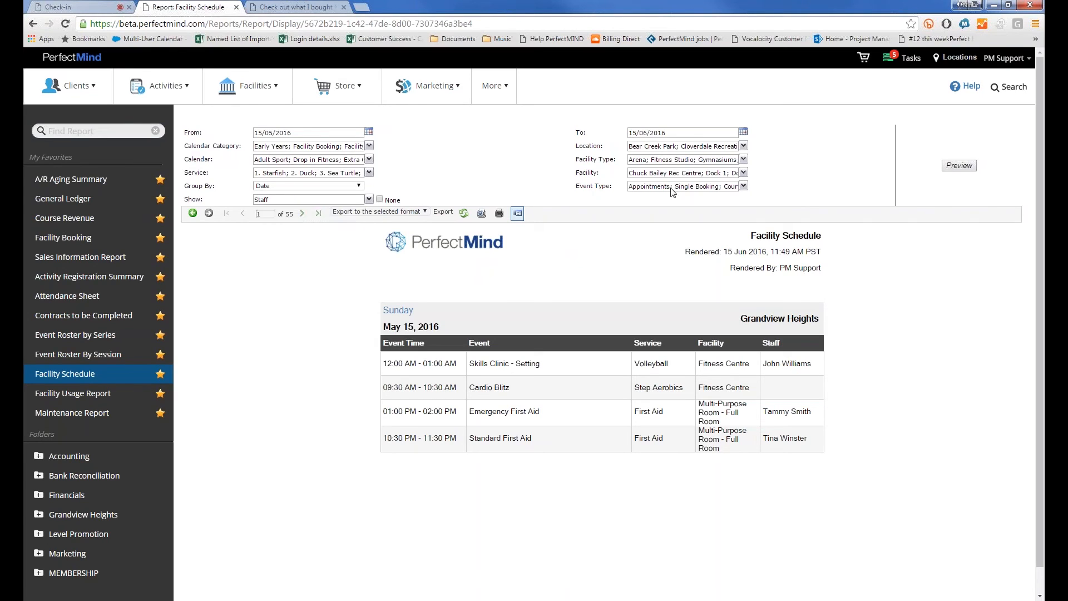
pyautogui.click(960, 166)
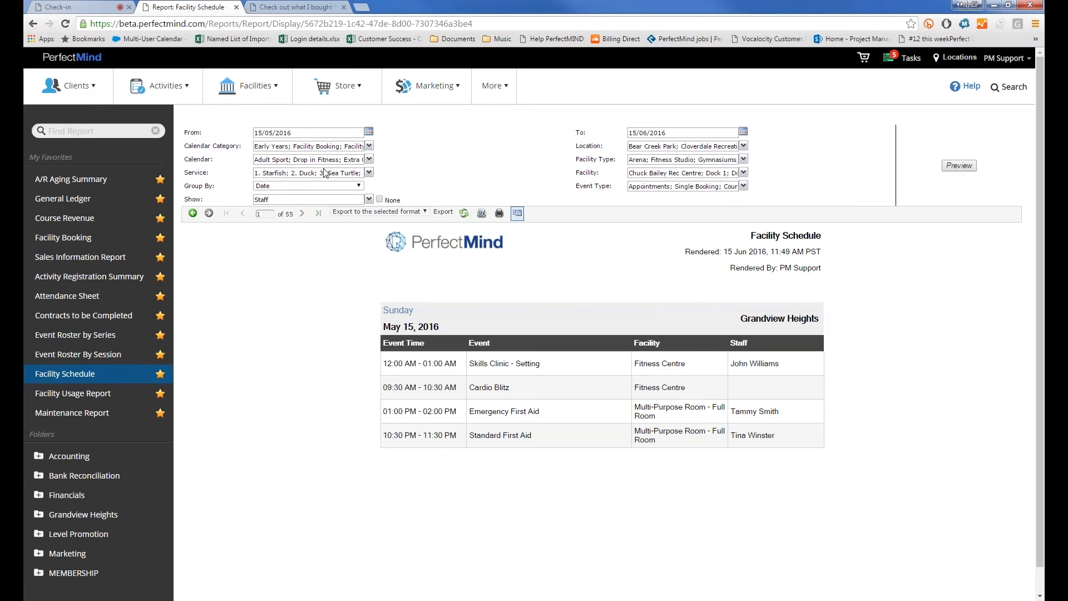
pyautogui.click(316, 200)
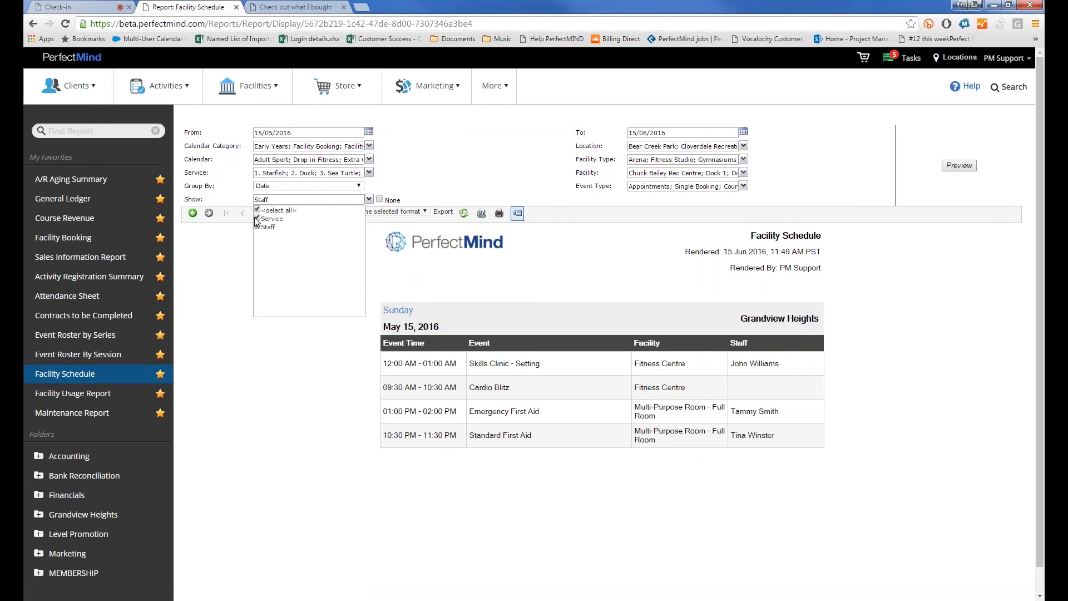
pyautogui.click(512, 168)
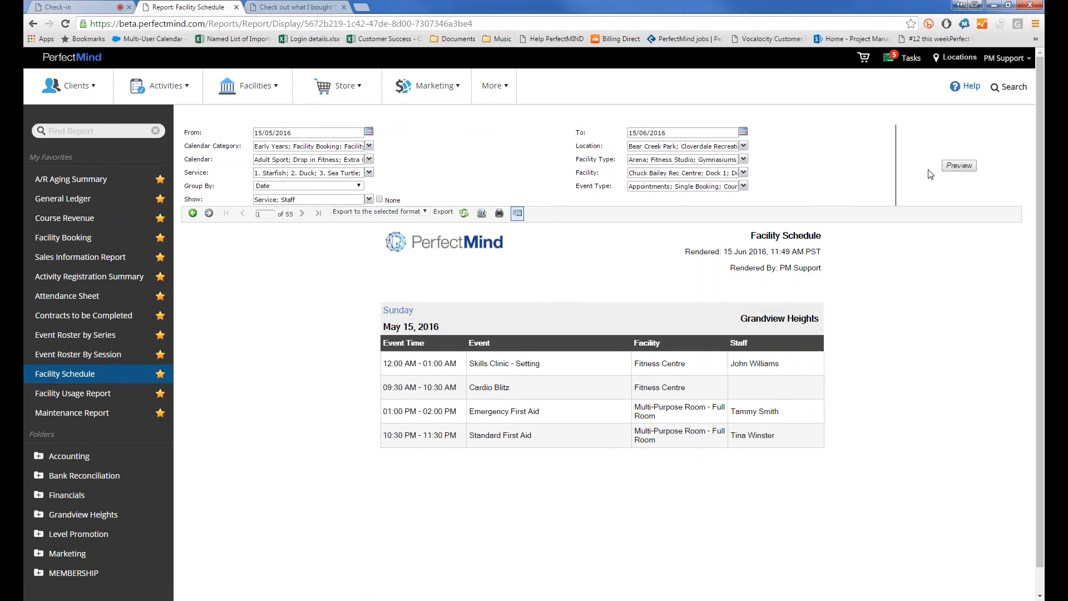
pyautogui.click(959, 166)
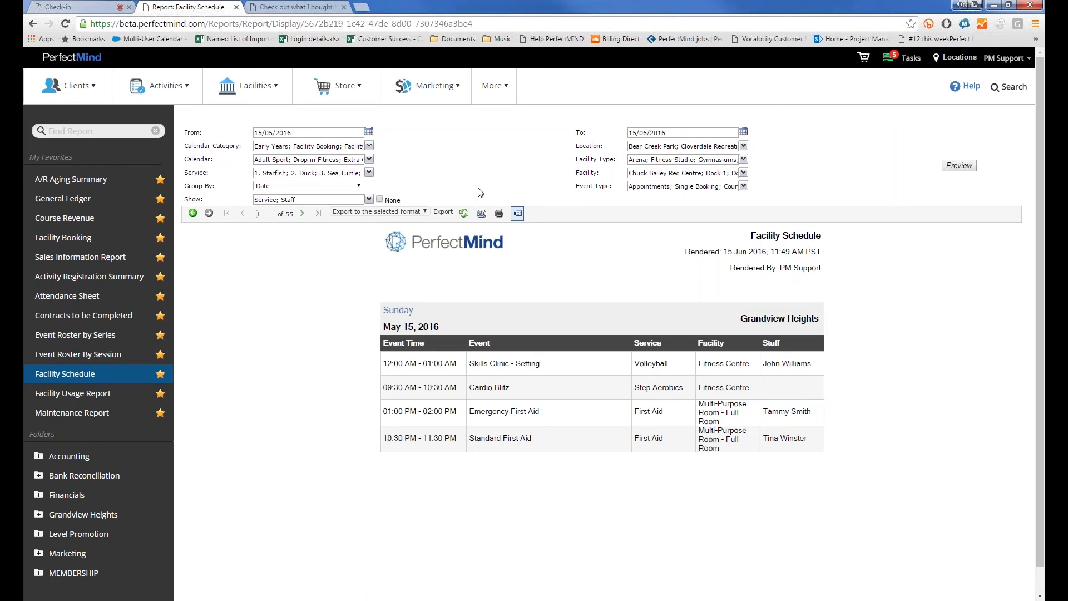
pyautogui.click(329, 187)
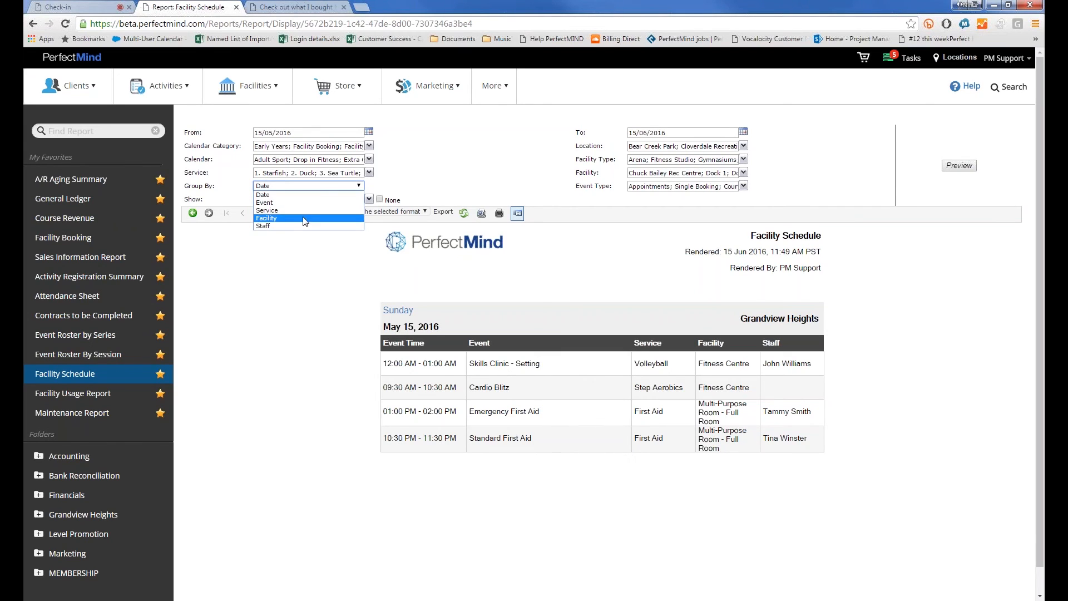
# Preview the Facility Schedule report grouped by Facility instead of Date
pyautogui.click(305, 218)
pyautogui.click(959, 165)
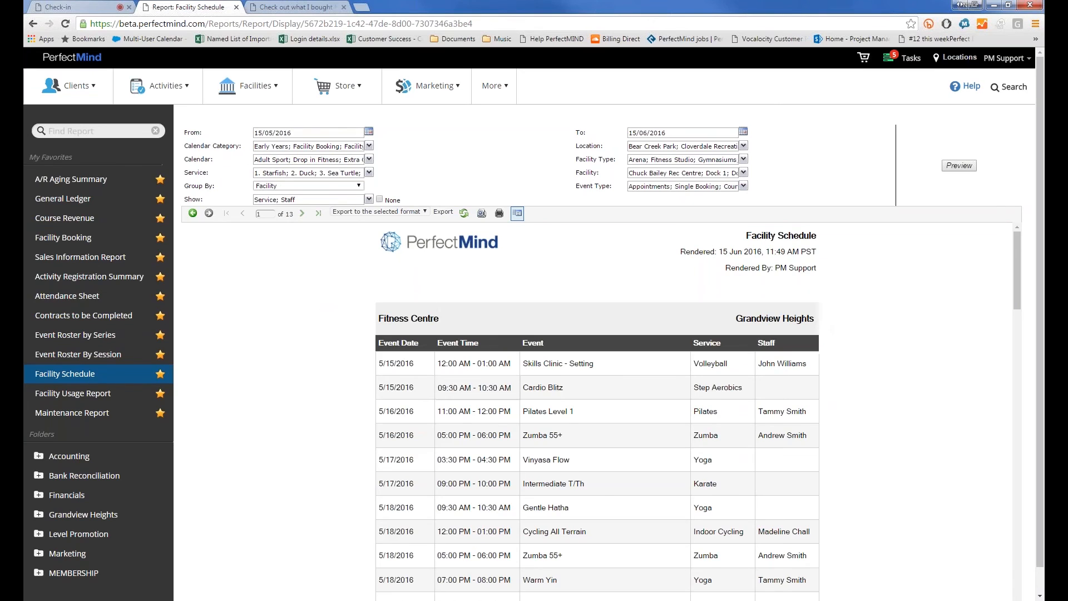
pyautogui.scroll(-4, 484, 413)
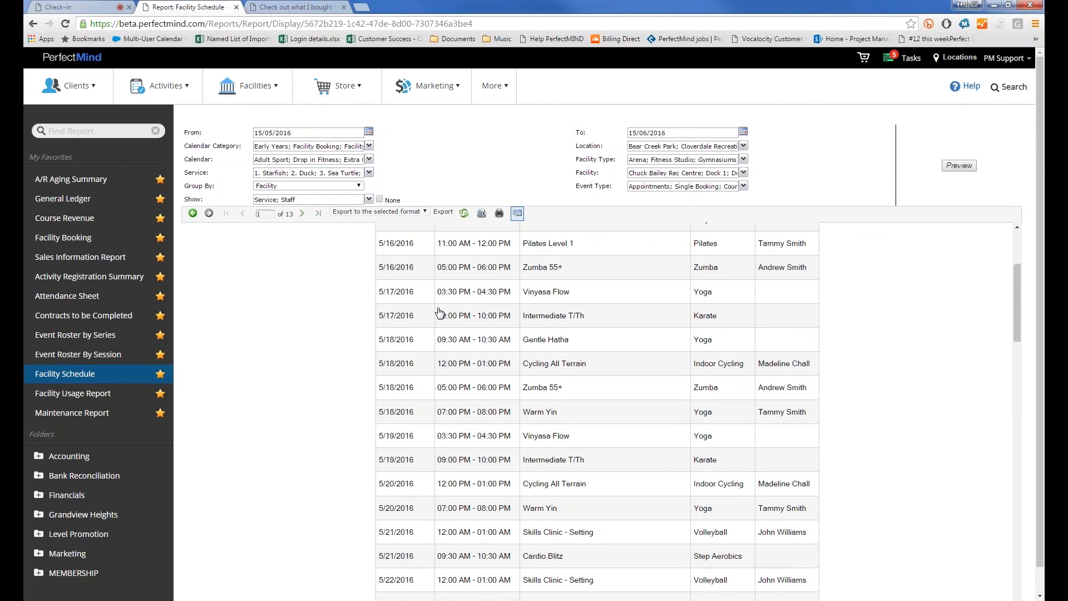
pyautogui.scroll(2, 444, 452)
# Open the Pilates Level 1 event details, then close its Planner tab
pyautogui.scroll(2, 540, 306)
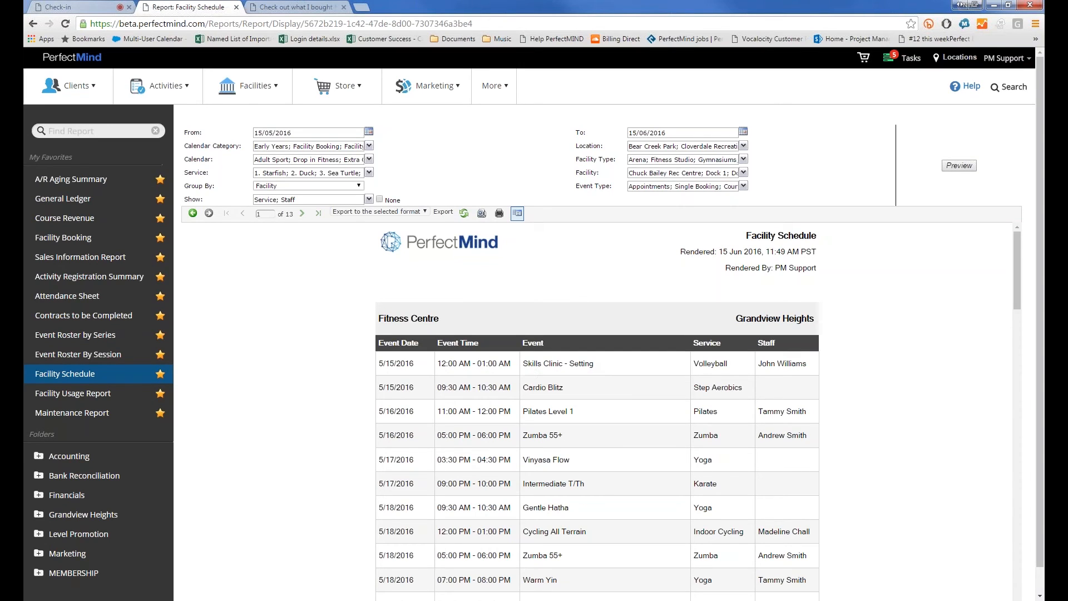
pyautogui.click(561, 416)
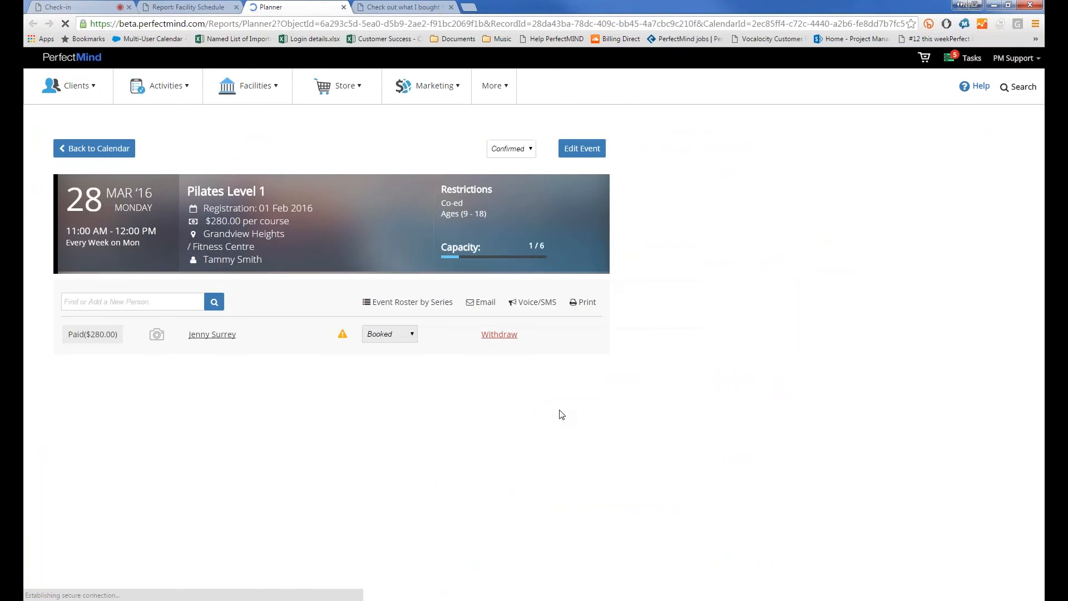
pyautogui.click(342, 8)
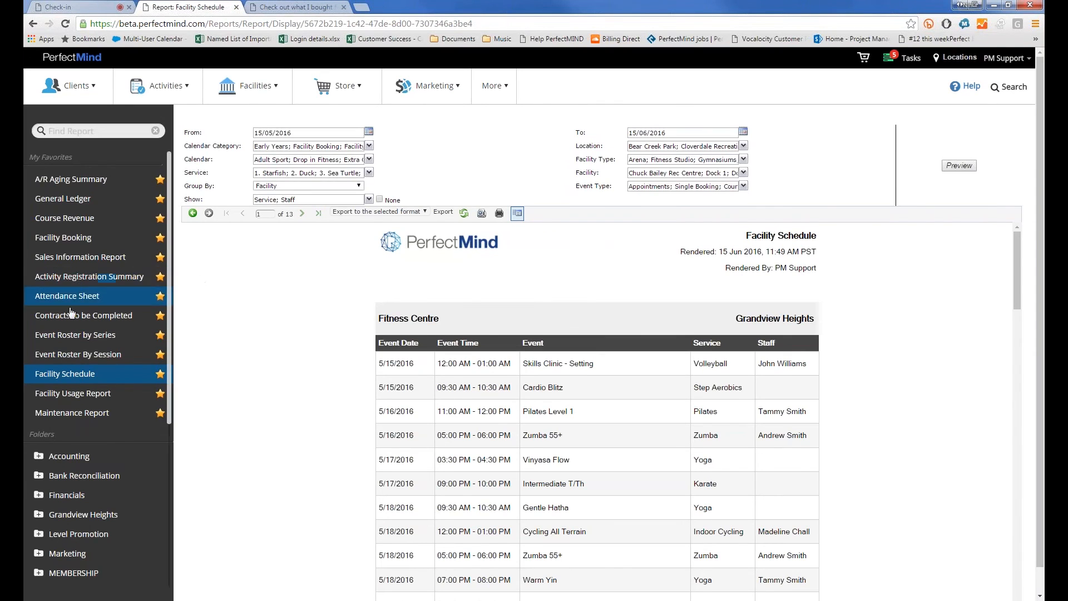
# Preview the Facility Usage Report from 15/05/2016 to 15/06/2016 by changing the From month to 05
pyautogui.click(72, 393)
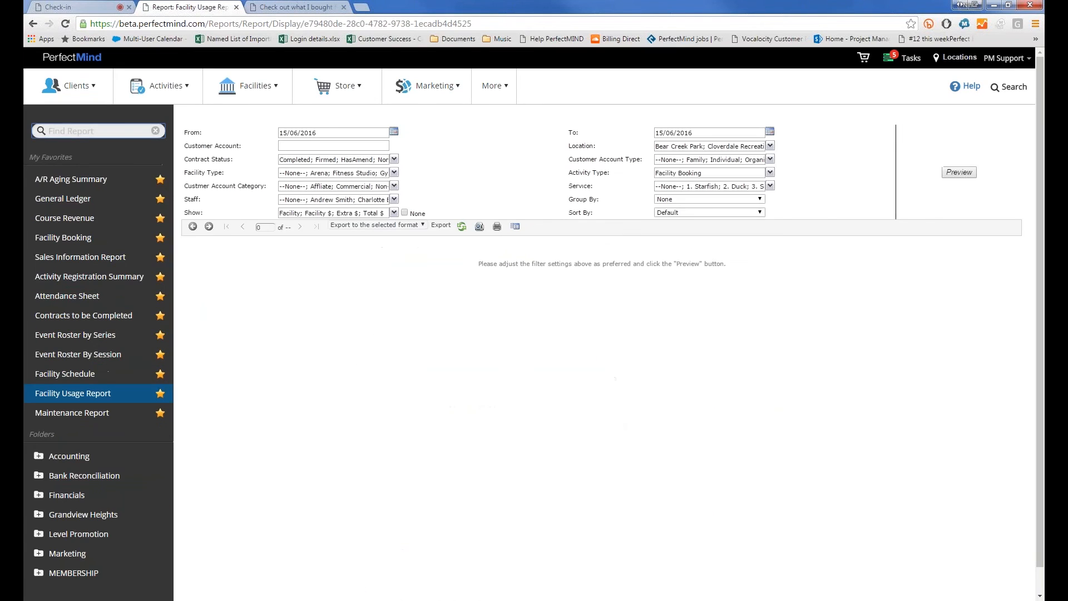
pyautogui.click(291, 132)
pyautogui.doubleClick(291, 129)
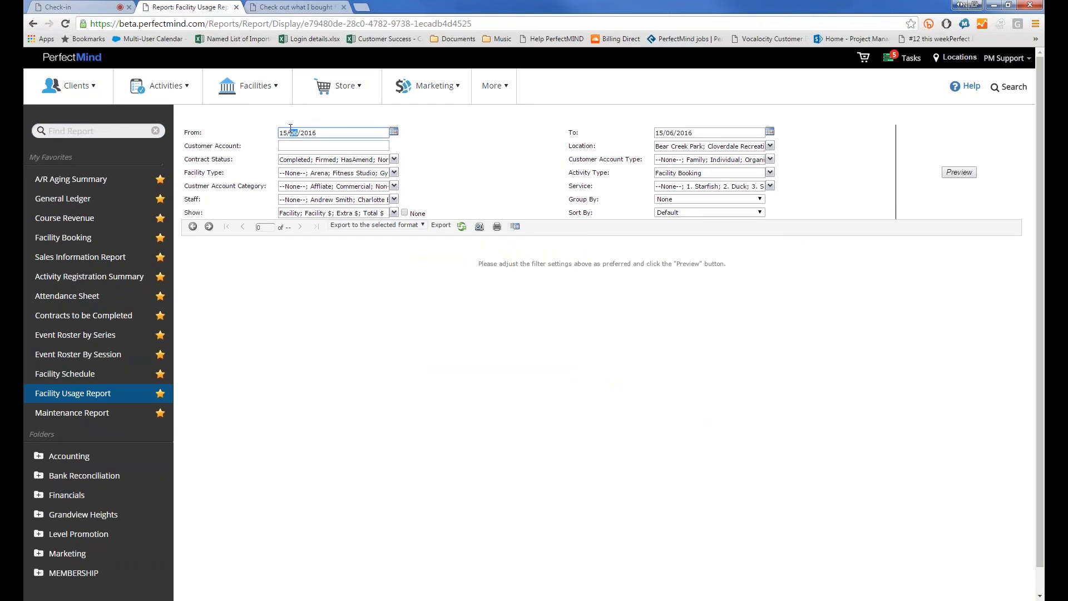
pyautogui.write('05')
pyautogui.click(960, 172)
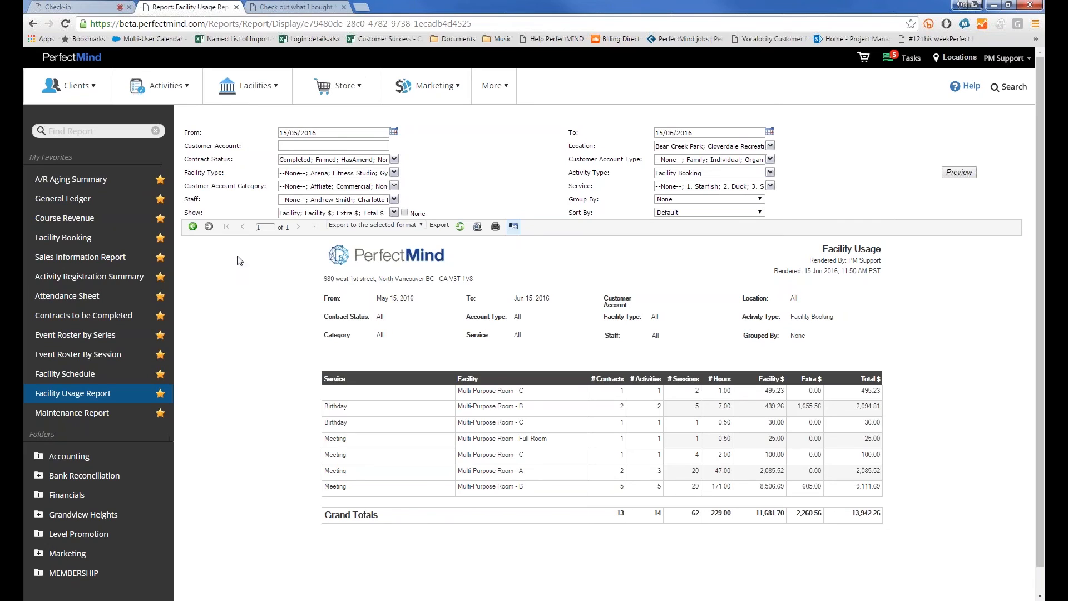
# Highlight the Birthday service row and its facility in the report
pyautogui.doubleClick(335, 406)
pyautogui.moveTo(513, 414); pyautogui.dragTo(532, 410)
pyautogui.click(734, 165)
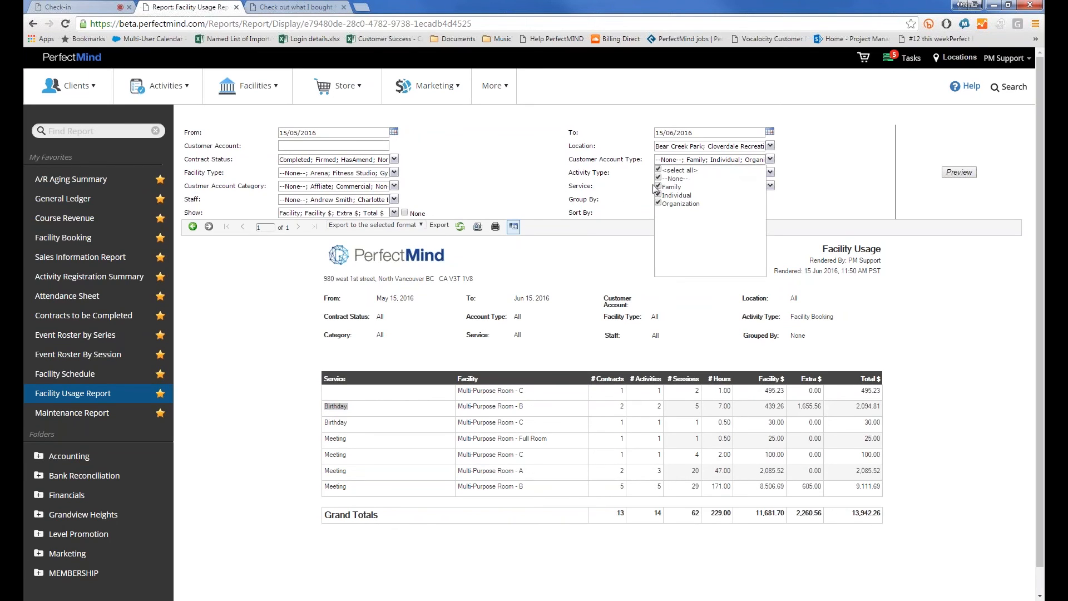
# Limit the Contract Status filter to Firmed contracts only
pyautogui.click(622, 183)
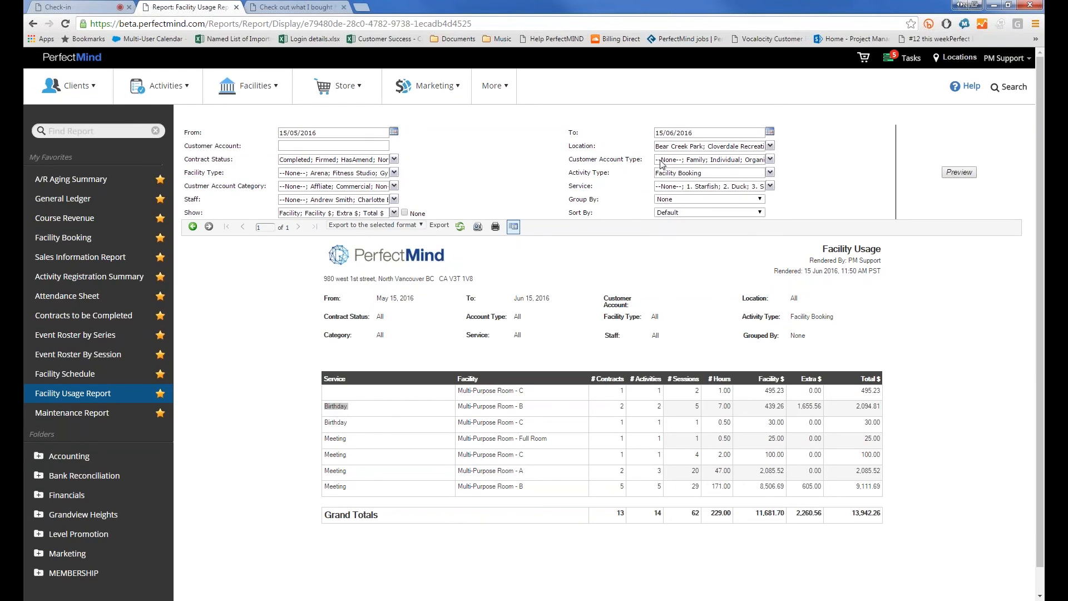
pyautogui.click(332, 160)
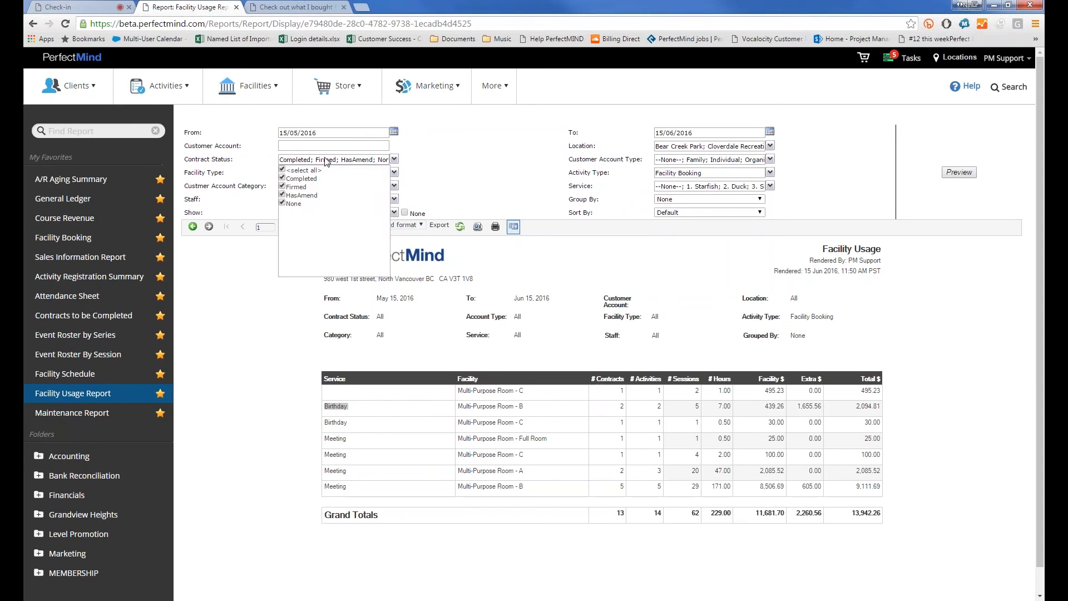
pyautogui.click(282, 170)
pyautogui.click(283, 187)
# Restrict the Facility Type filter to Ice Rink and Pool
pyautogui.click(443, 168)
pyautogui.click(310, 173)
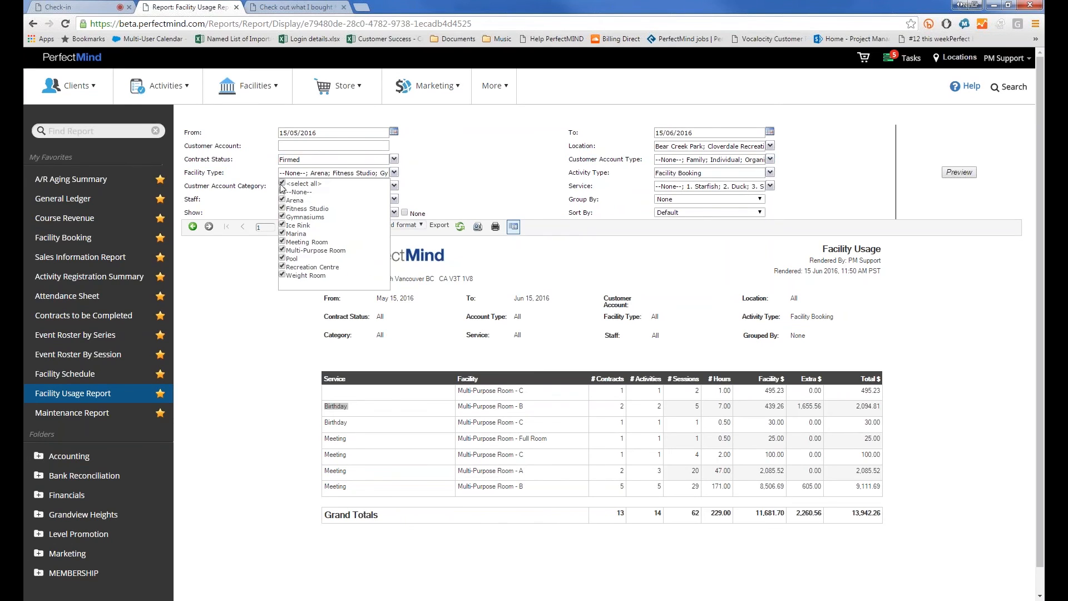
pyautogui.click(282, 183)
pyautogui.click(283, 225)
pyautogui.click(283, 258)
pyautogui.click(247, 177)
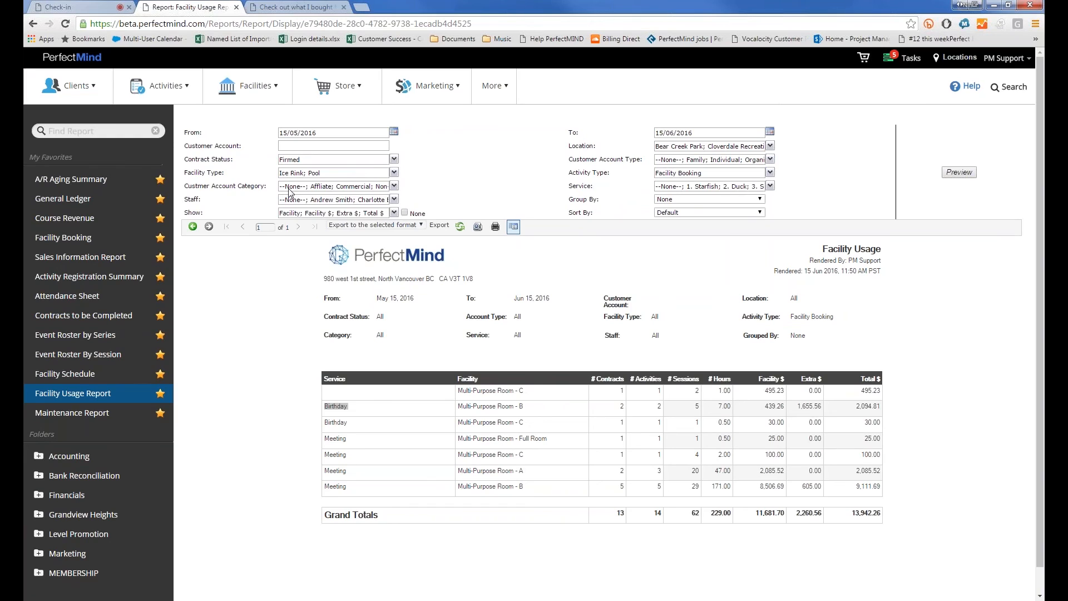
pyautogui.click(288, 192)
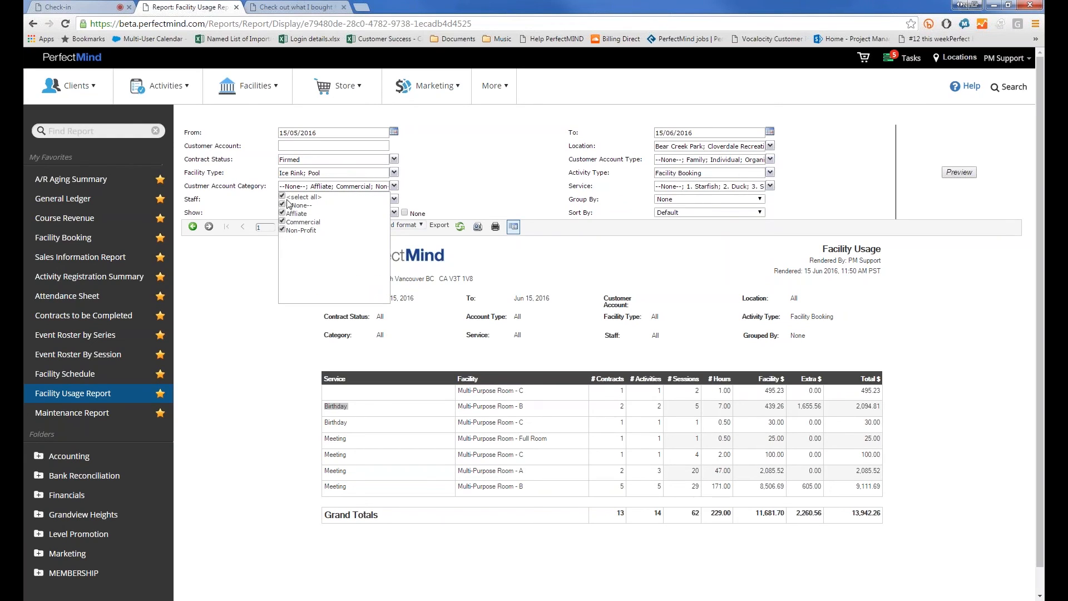
pyautogui.click(256, 175)
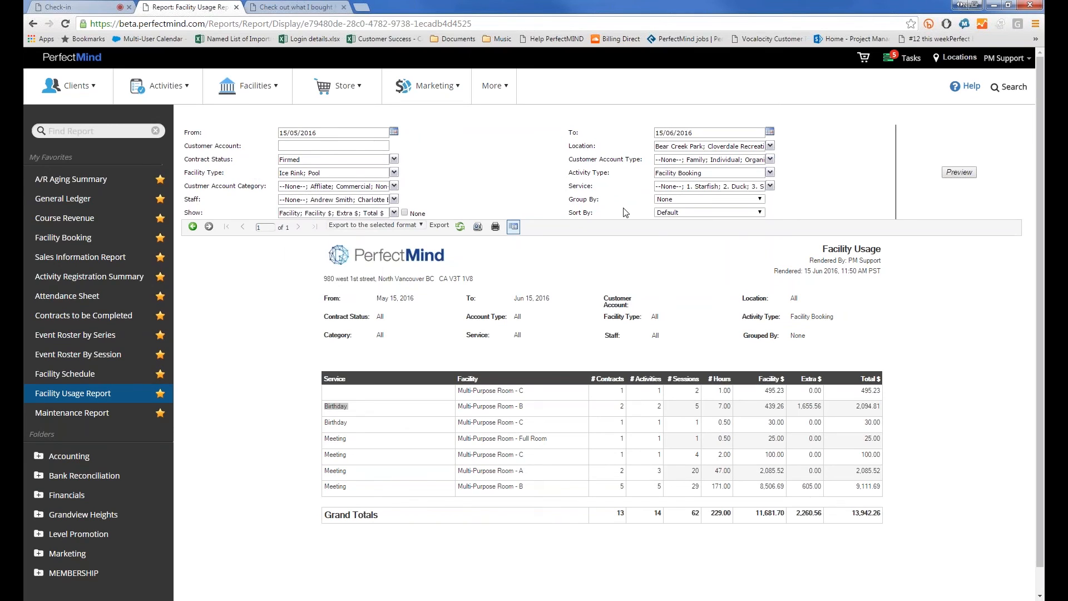
# Group the report by Facility Type, preview it, then reselect all facility types and preview again
pyautogui.click(672, 199)
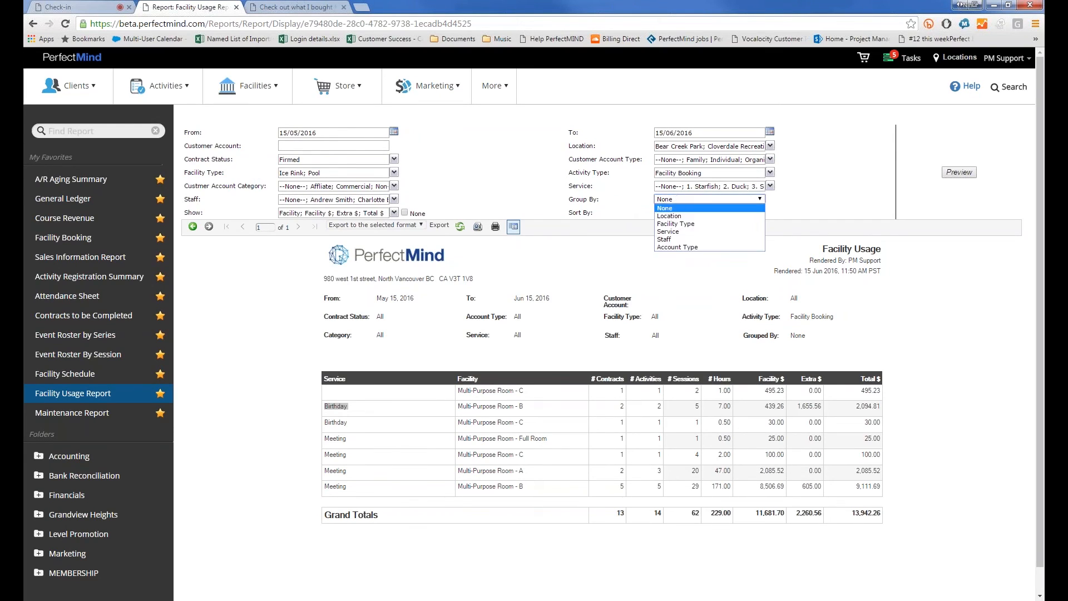
pyautogui.click(676, 186)
pyautogui.click(944, 175)
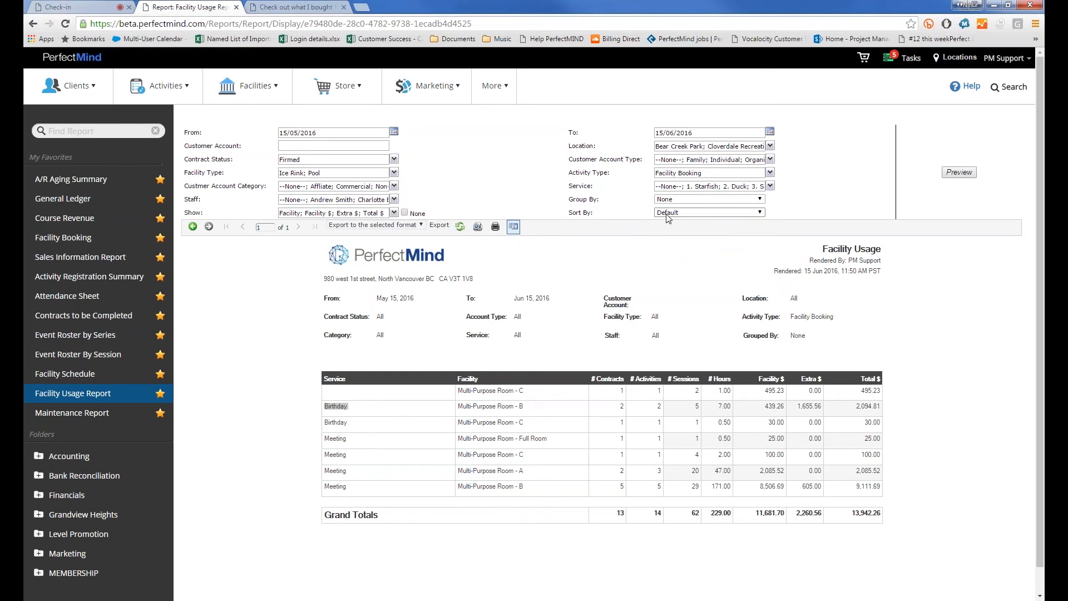
pyautogui.click(679, 199)
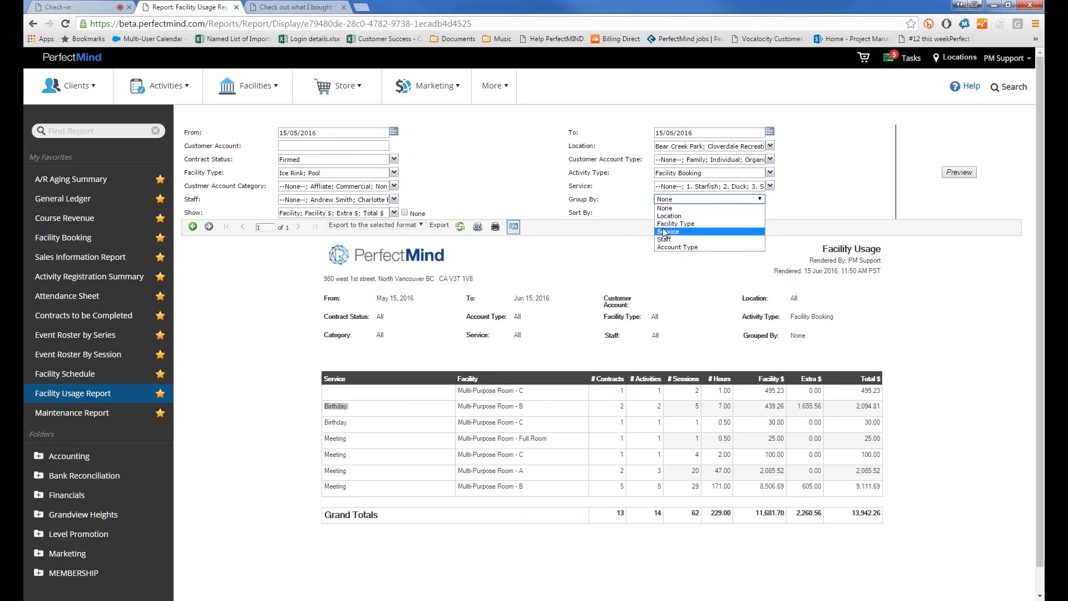
pyautogui.click(676, 224)
pyautogui.click(960, 172)
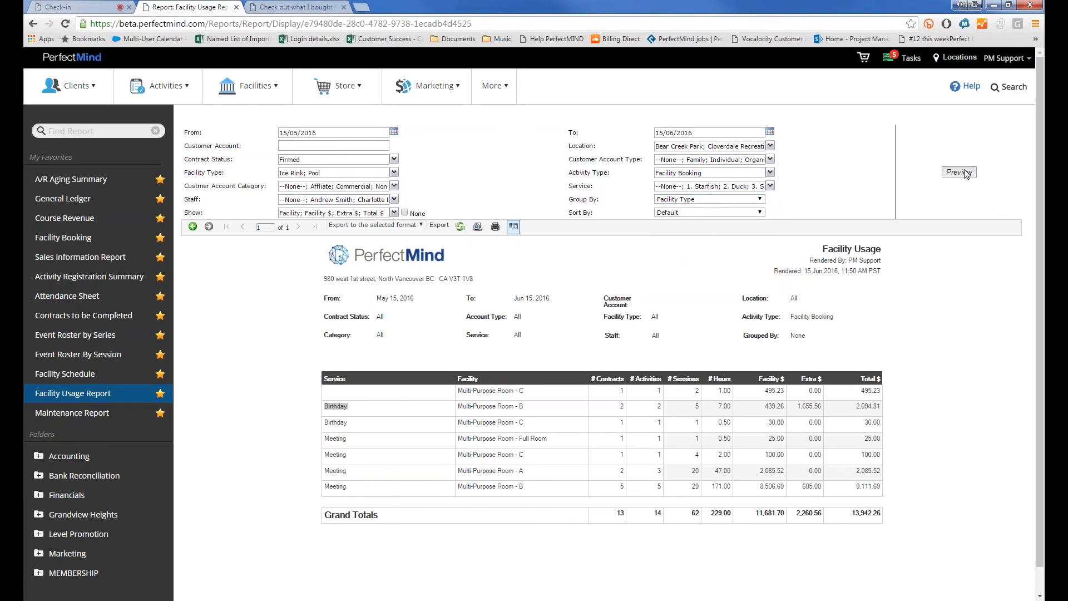
pyautogui.click(311, 173)
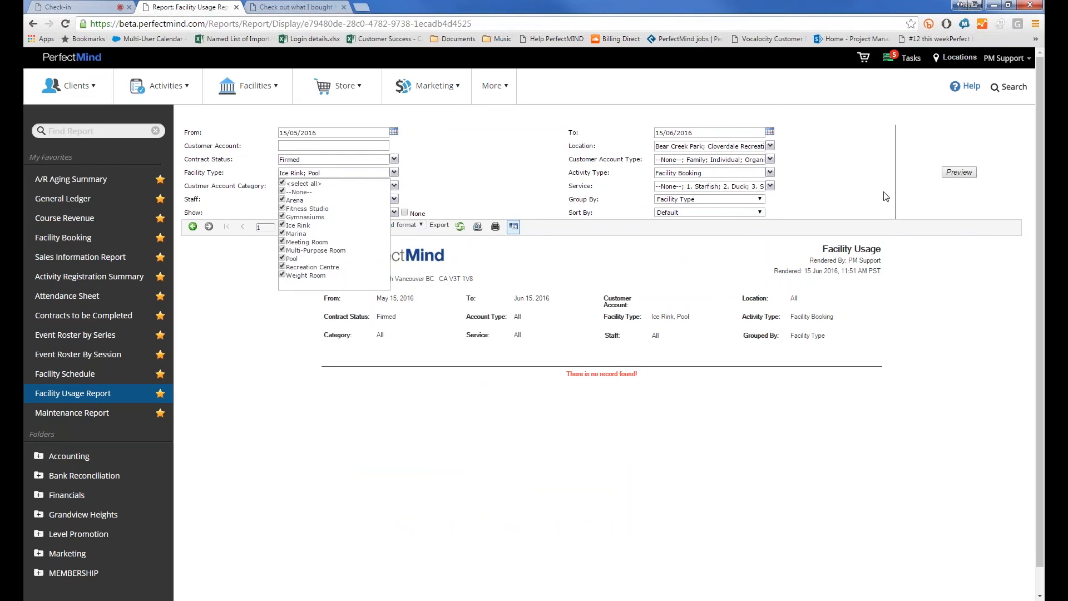
pyautogui.click(960, 172)
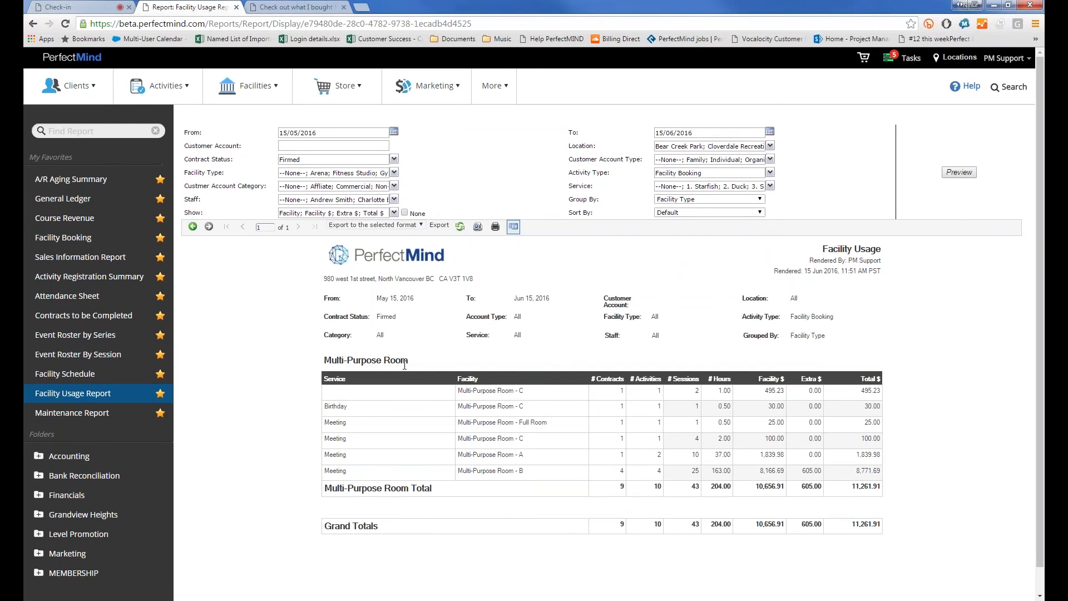
pyautogui.moveTo(872, 524); pyautogui.dragTo(852, 525)
pyautogui.click(340, 217)
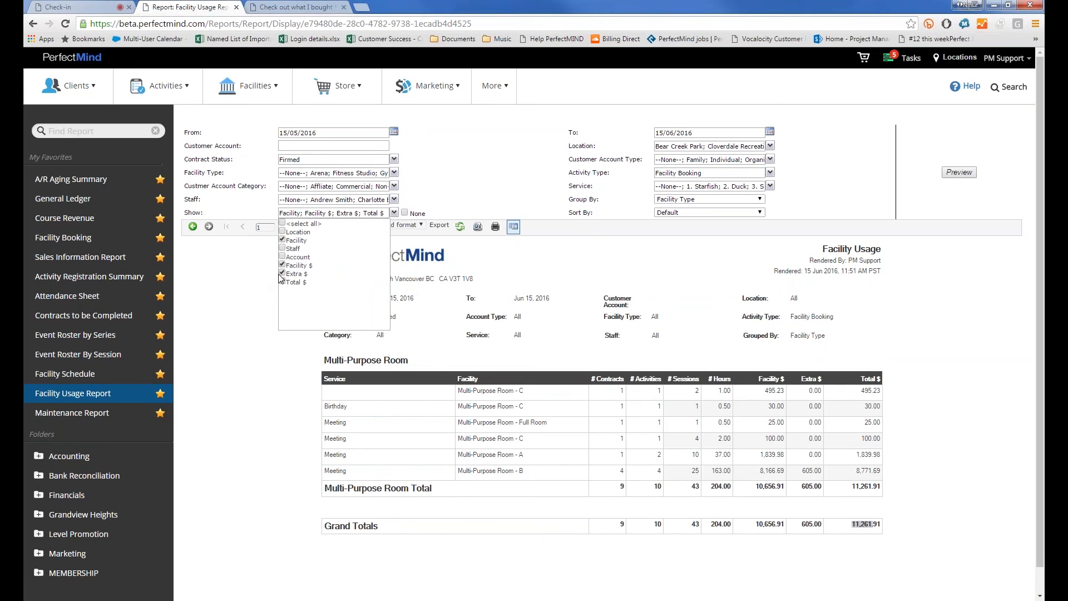
pyautogui.click(282, 282)
pyautogui.click(282, 265)
pyautogui.click(282, 274)
pyautogui.click(960, 172)
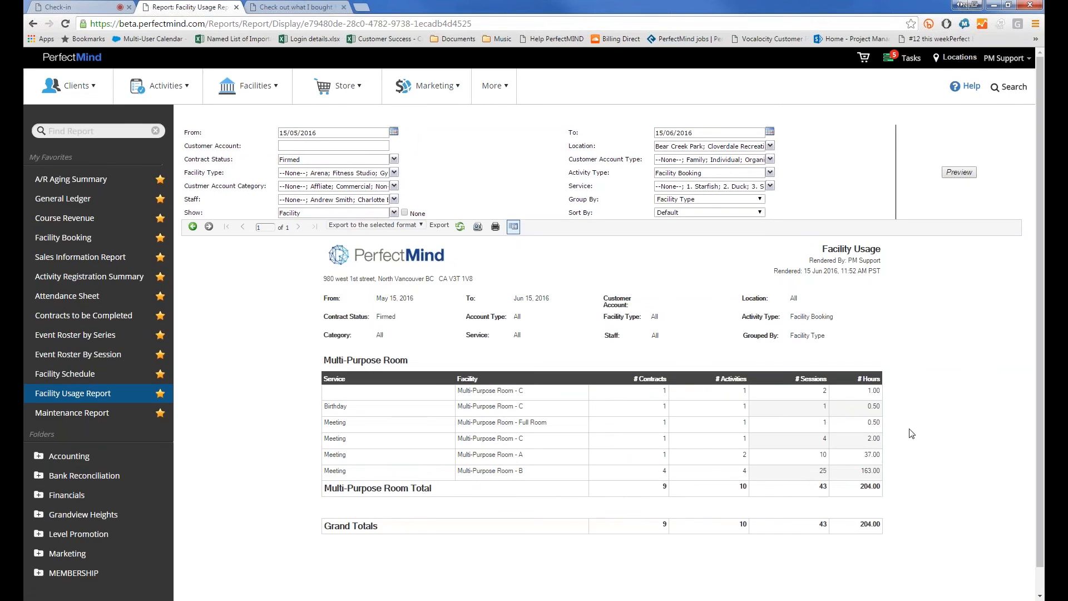
pyautogui.click(301, 214)
pyautogui.click(282, 265)
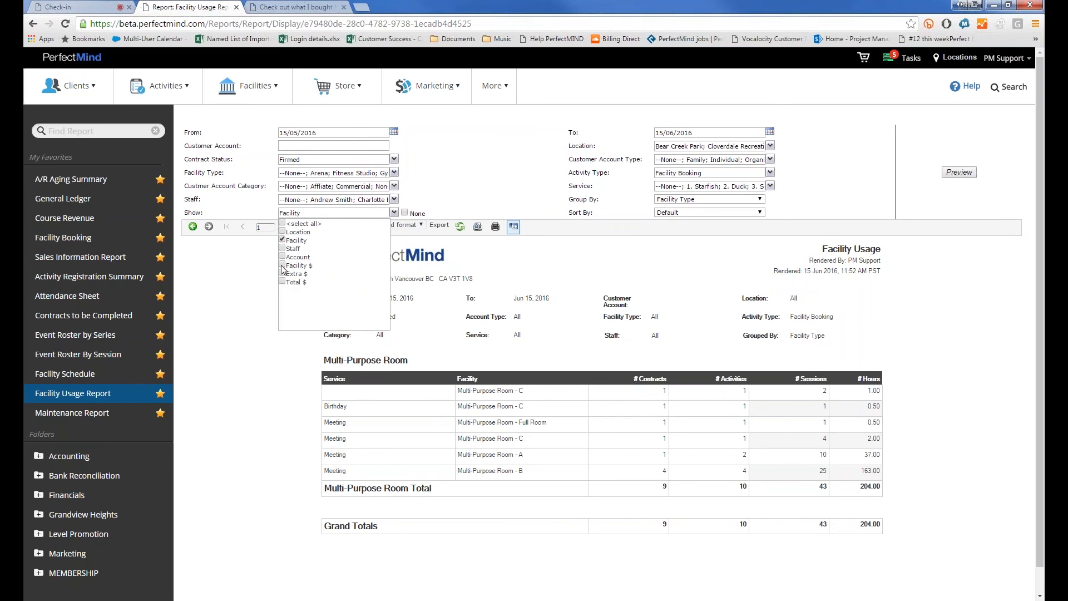
pyautogui.click(282, 274)
pyautogui.click(282, 282)
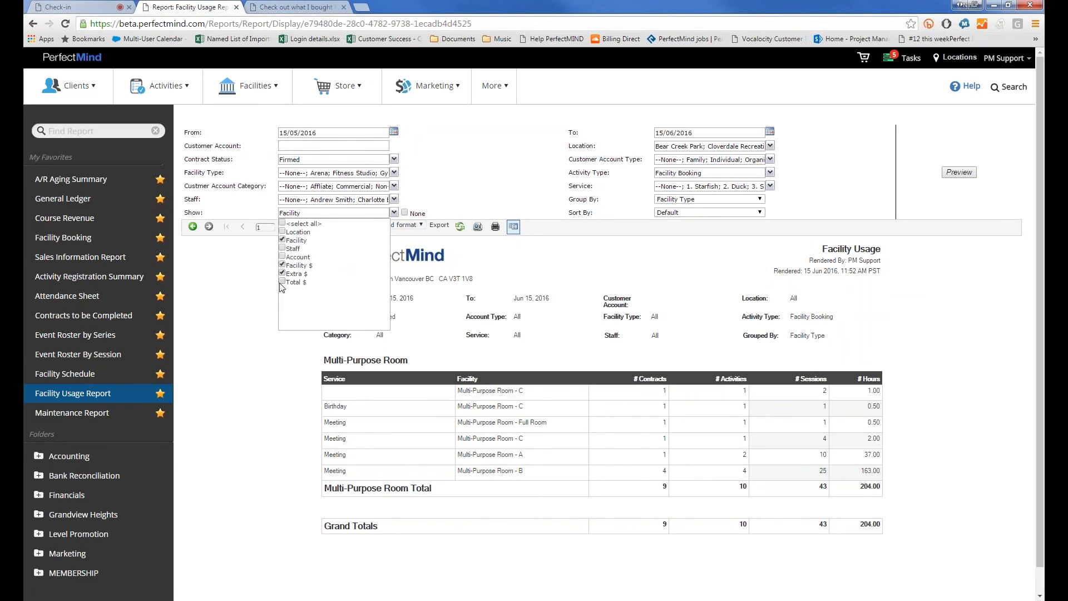
pyautogui.click(944, 174)
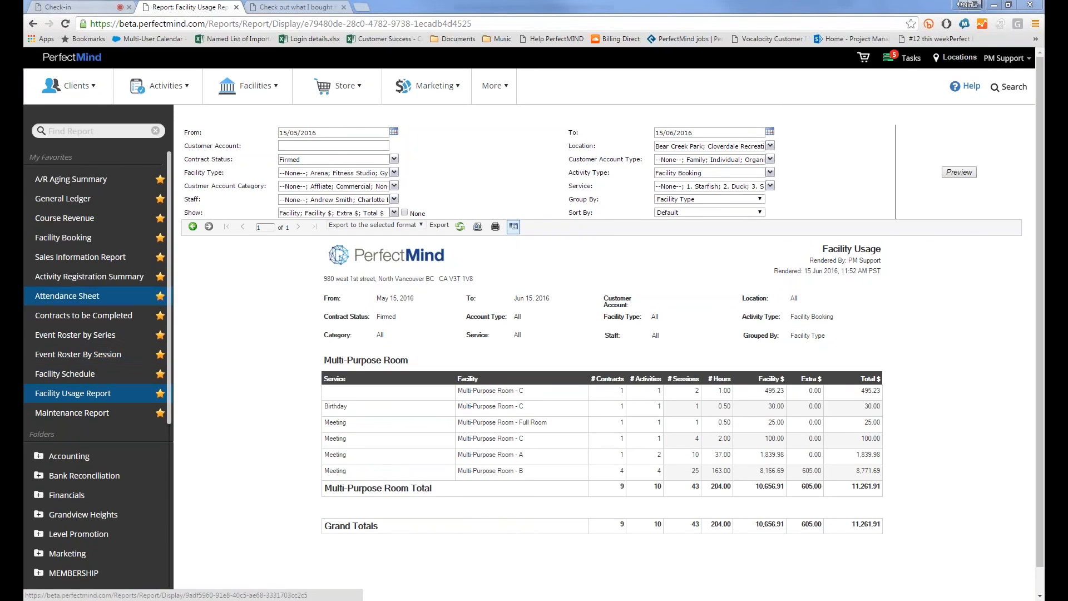
# Find the Contracts to be Completed report via 'contra' and preview it with Ending From 15/05/2016
pyautogui.click(94, 131)
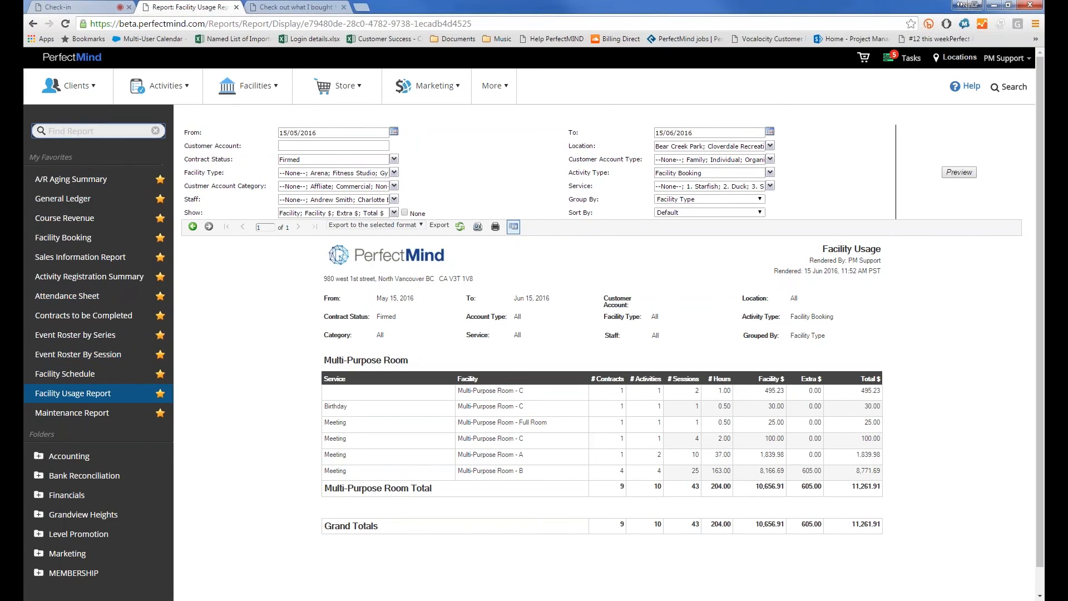
pyautogui.write('contra')
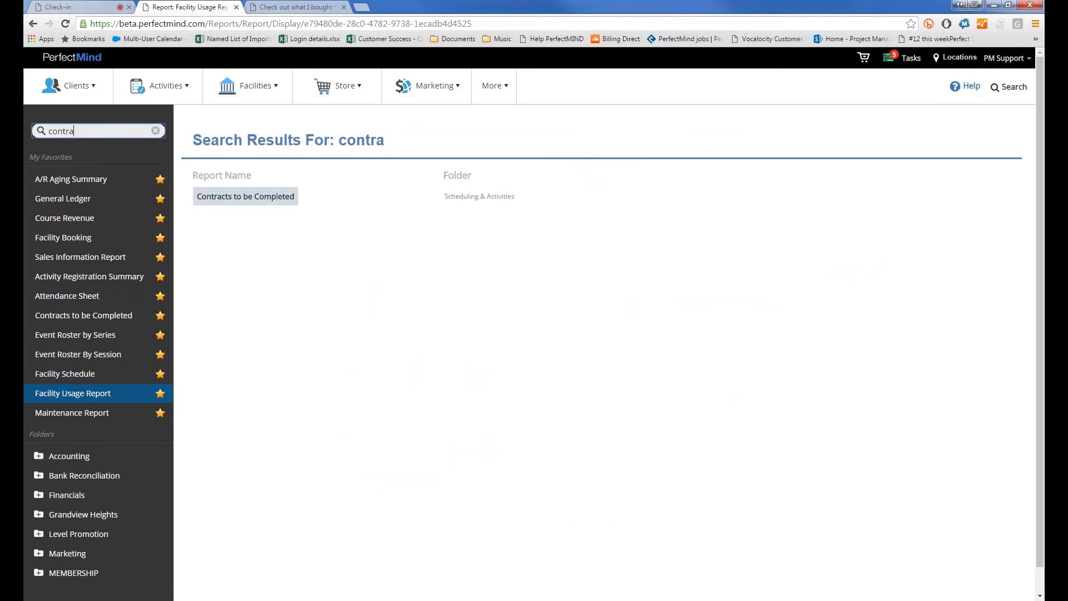
pyautogui.click(223, 194)
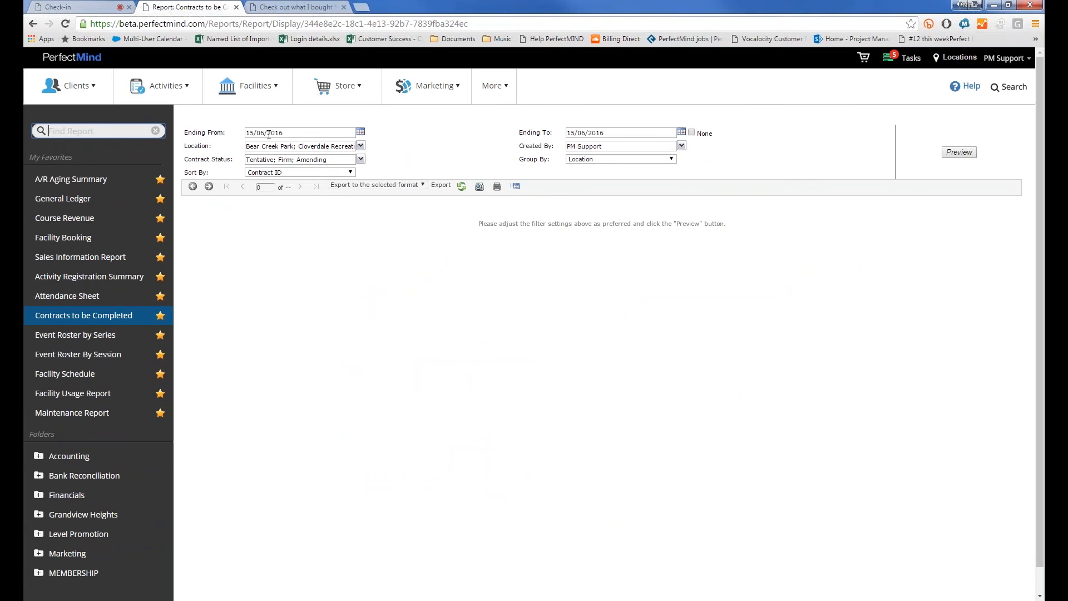
pyautogui.doubleClick(261, 134)
pyautogui.write('05')
pyautogui.click(959, 152)
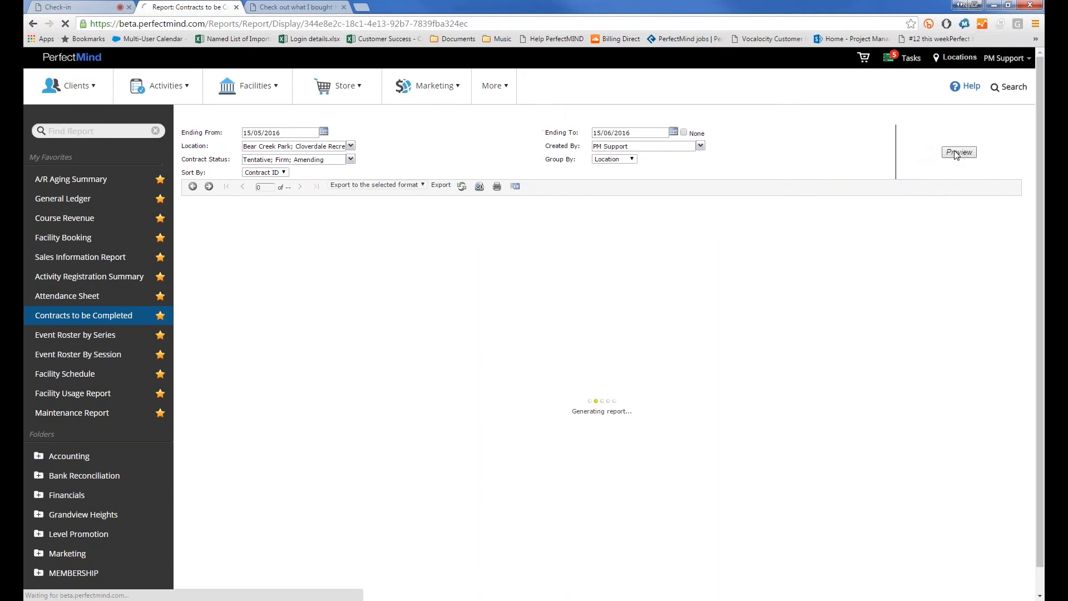
# Review the contract status options and contract rows, then switch to Event Roster By Session
pyautogui.click(273, 162)
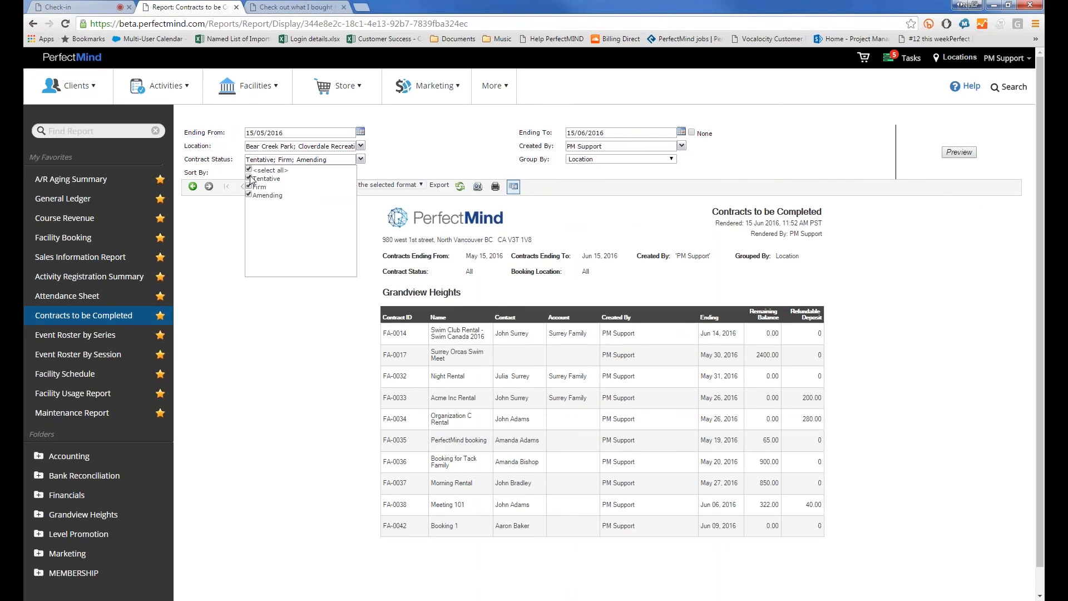
pyautogui.click(407, 158)
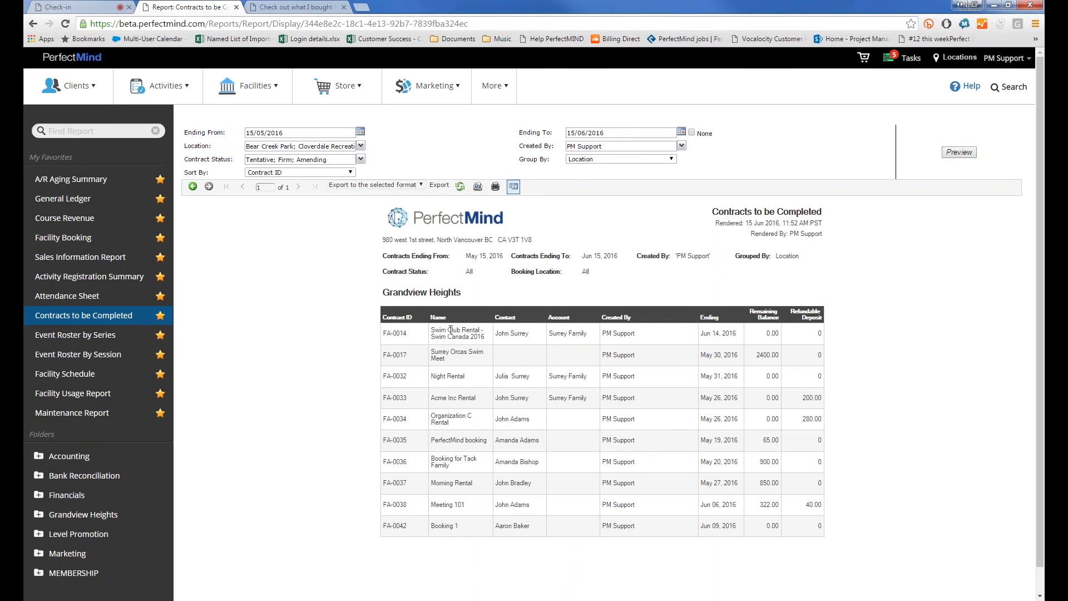
pyautogui.moveTo(822, 334); pyautogui.dragTo(590, 370)
pyautogui.click(715, 325)
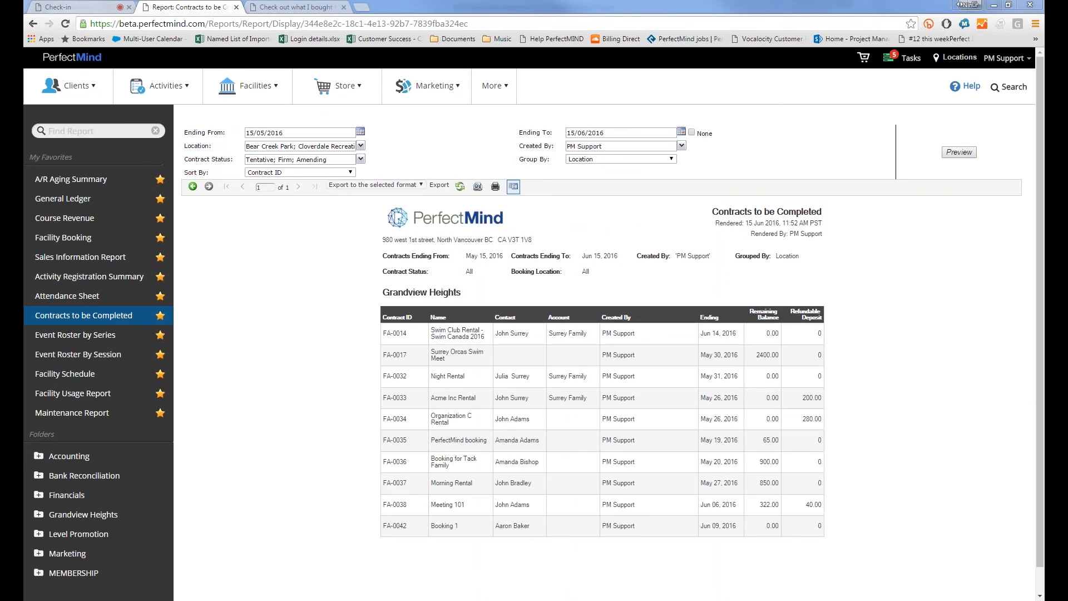
pyautogui.click(64, 354)
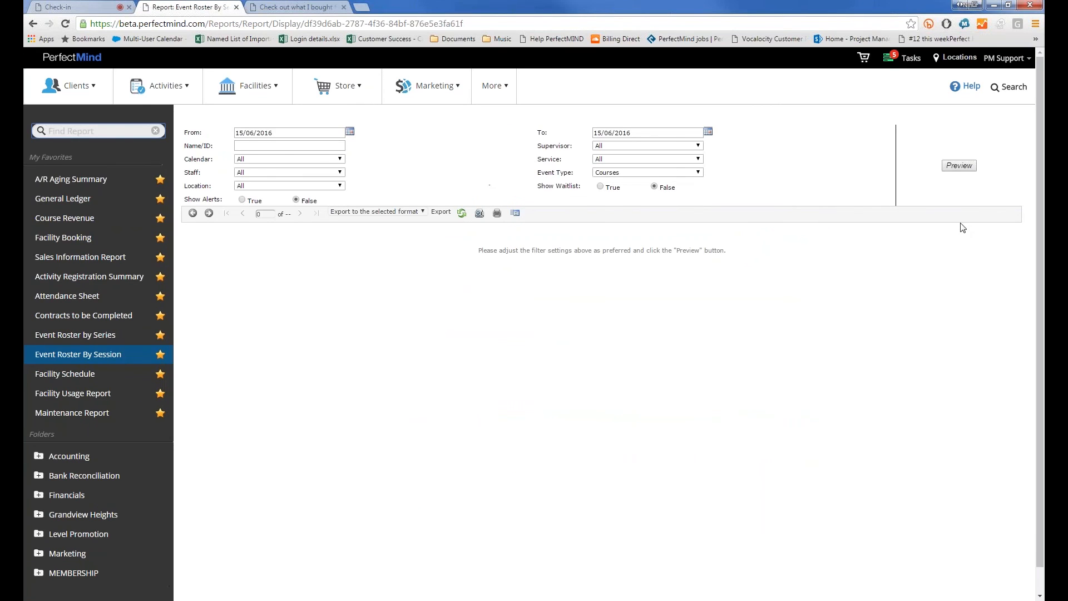
# Preview the Event Roster By Session report with Show Waitlist set to True
pyautogui.click(959, 165)
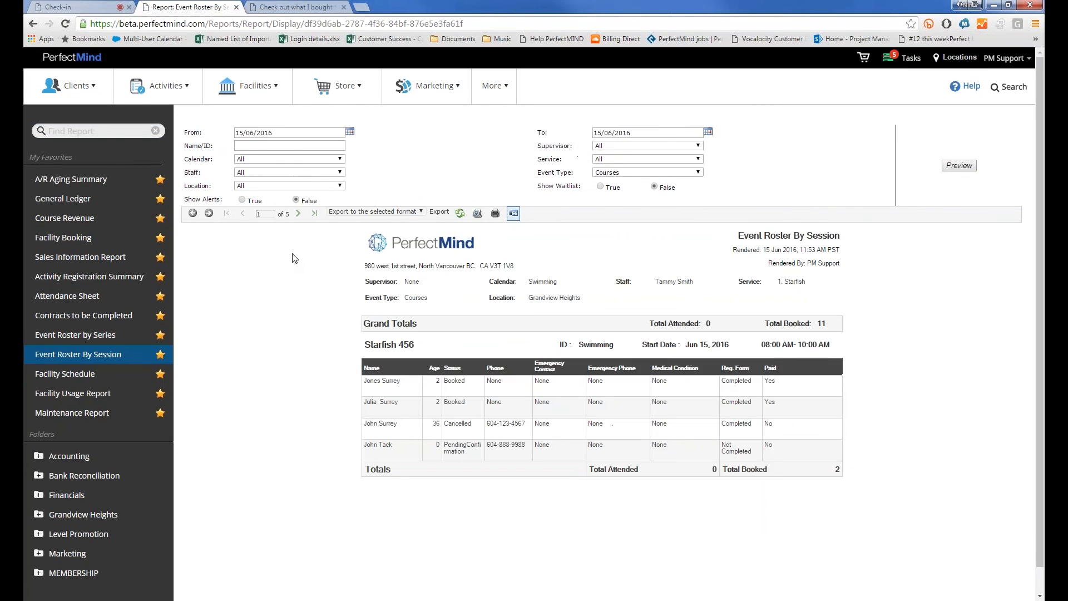
pyautogui.click(600, 187)
pyautogui.click(969, 169)
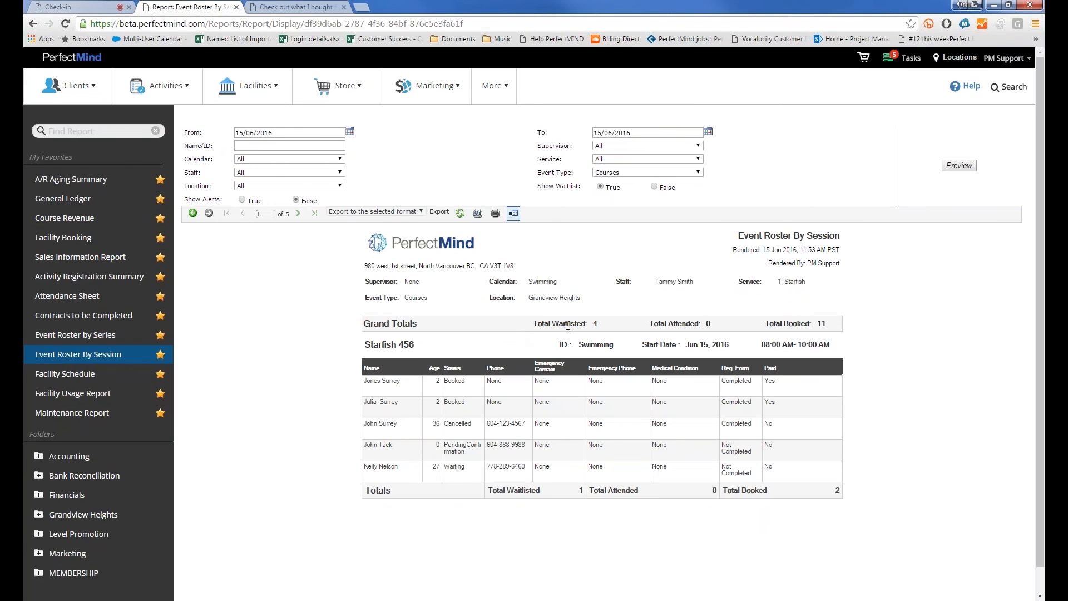
# Page through the roster and back, then return to Contracts to be Completed
pyautogui.click(298, 213)
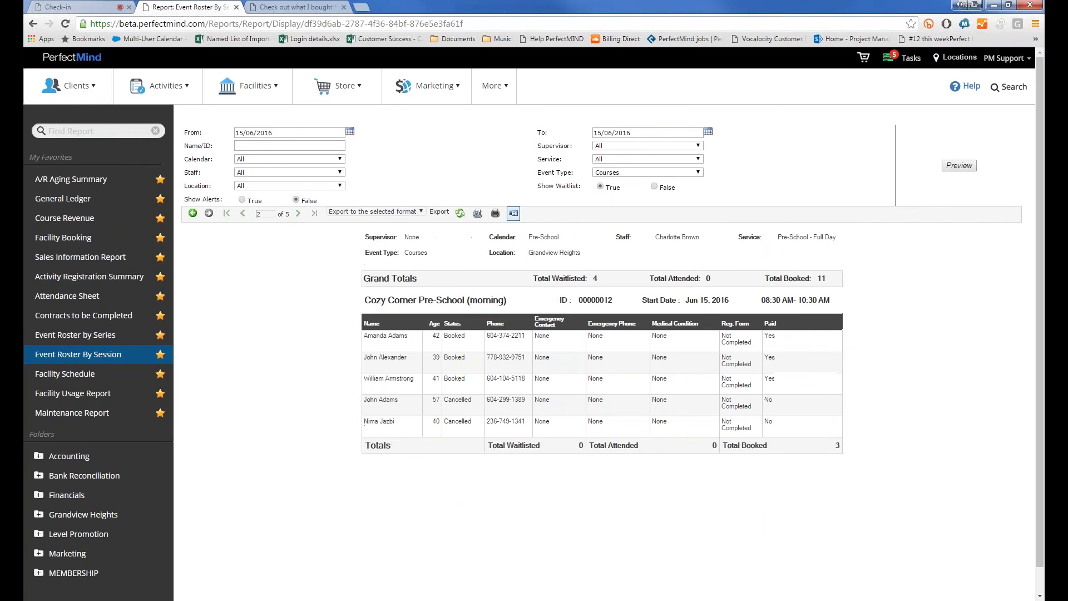
pyautogui.click(242, 213)
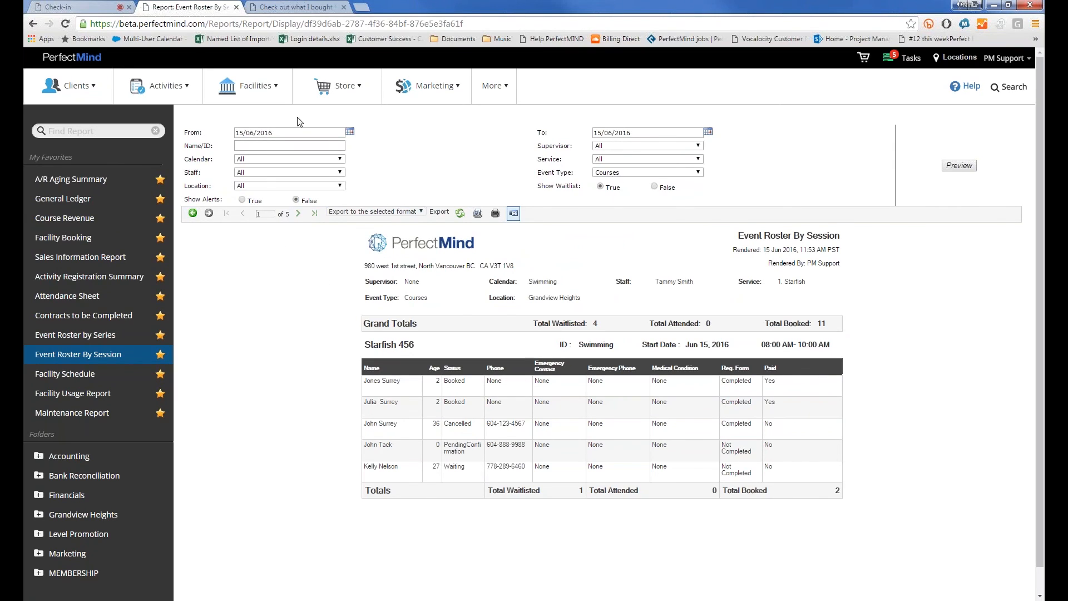
pyautogui.click(94, 317)
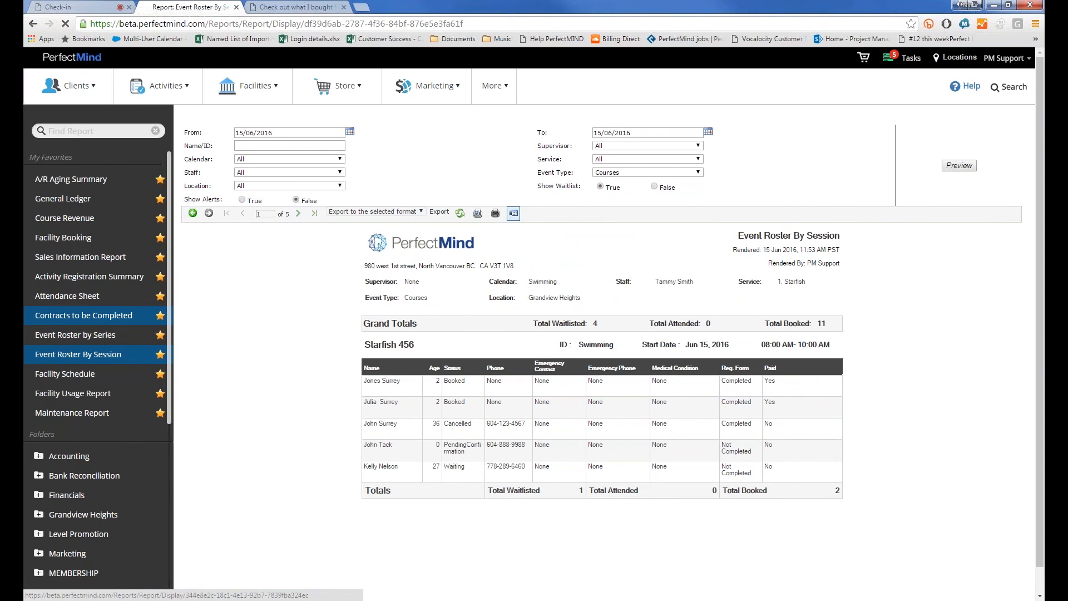
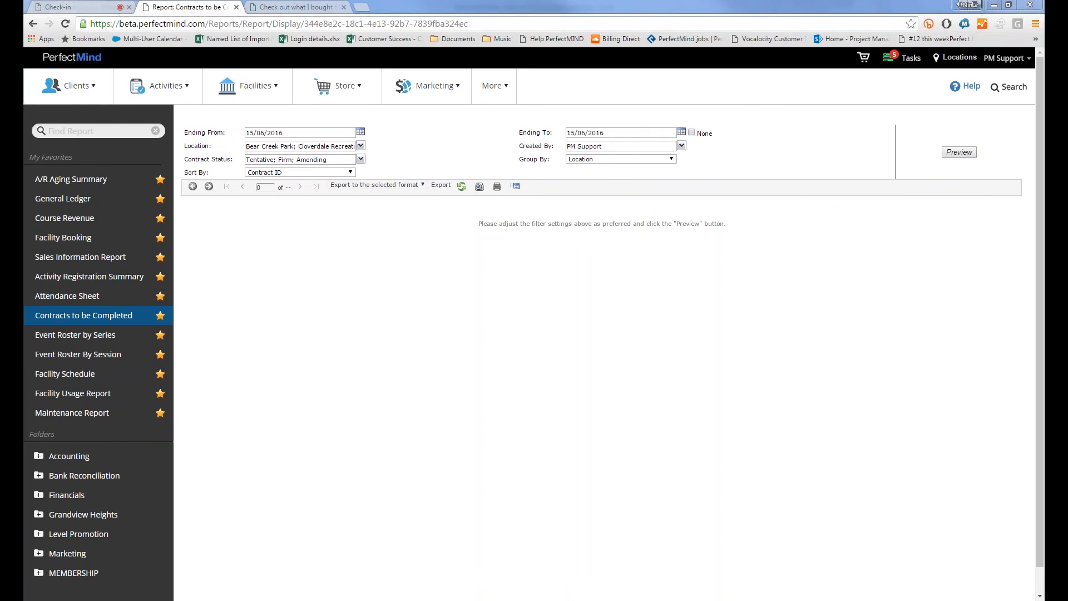
# Open the Facility Usage report and preview it grouped by Facility Type
pyautogui.click(75, 375)
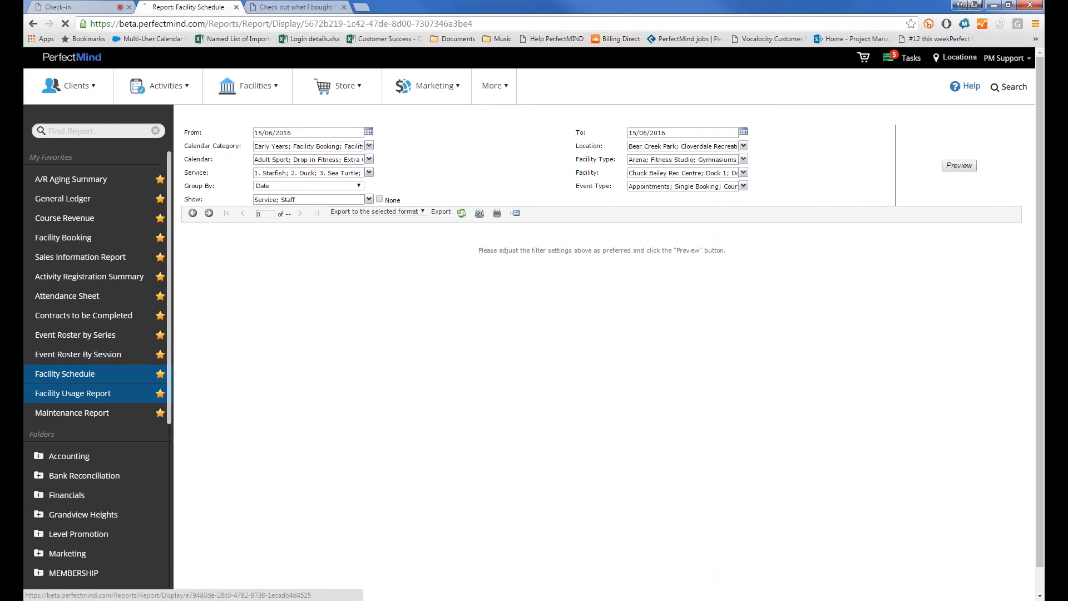
pyautogui.click(72, 393)
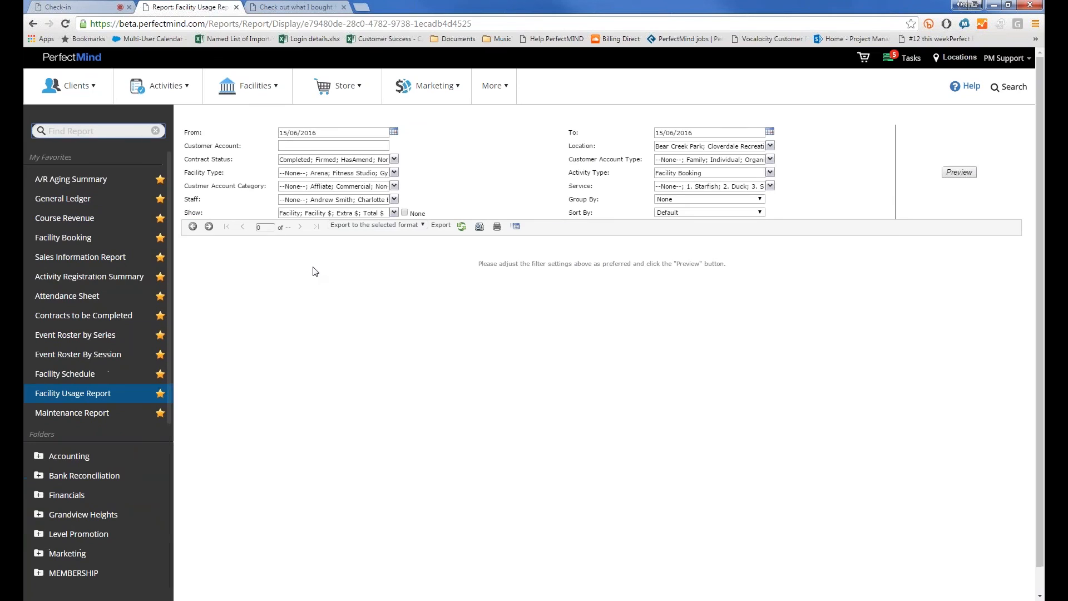
pyautogui.click(678, 201)
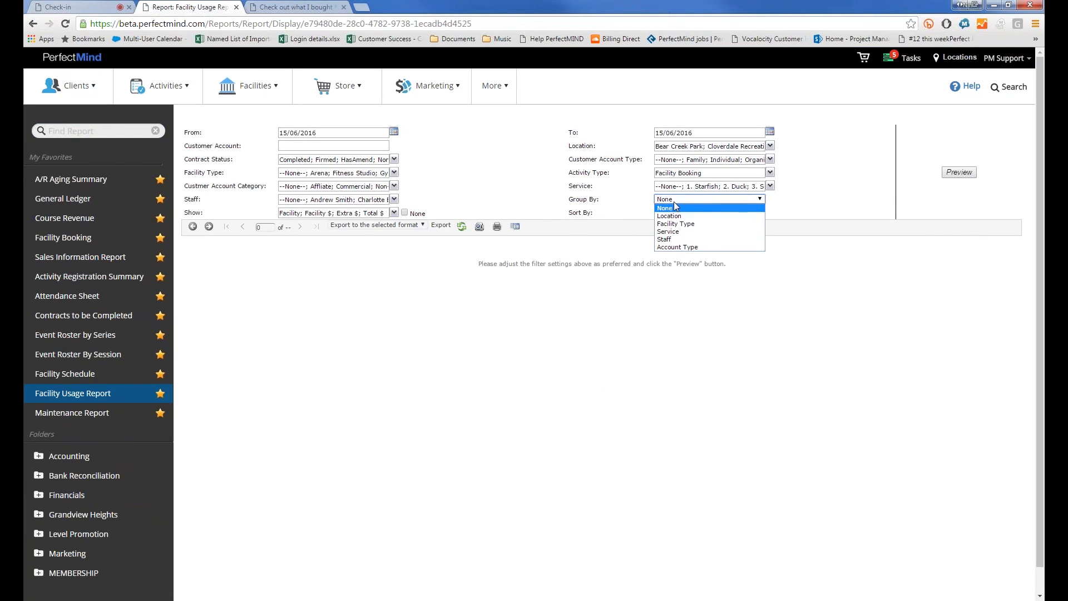
pyautogui.click(683, 230)
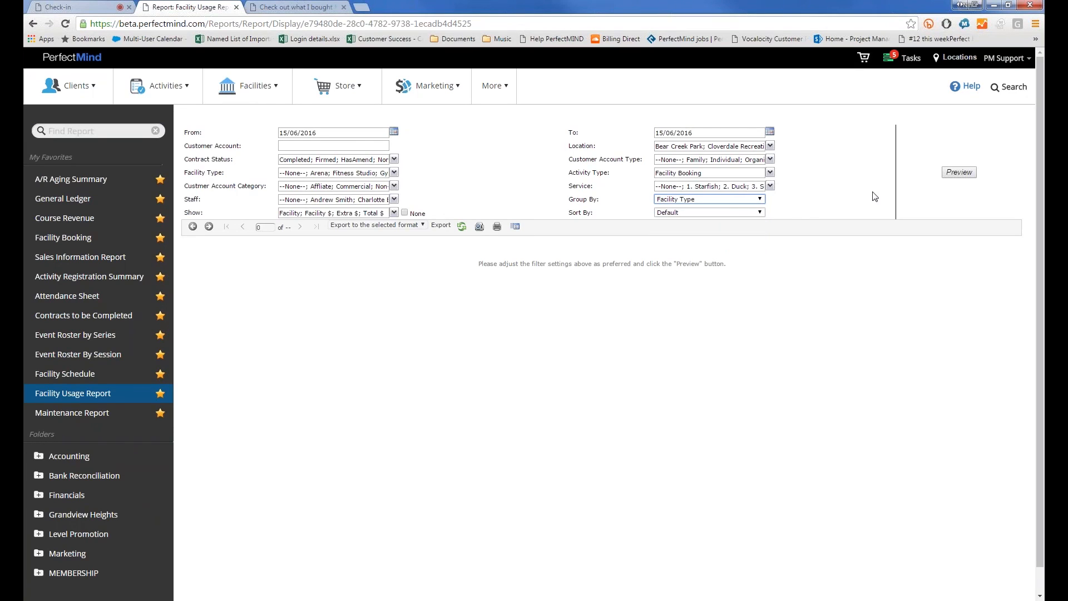
pyautogui.click(960, 173)
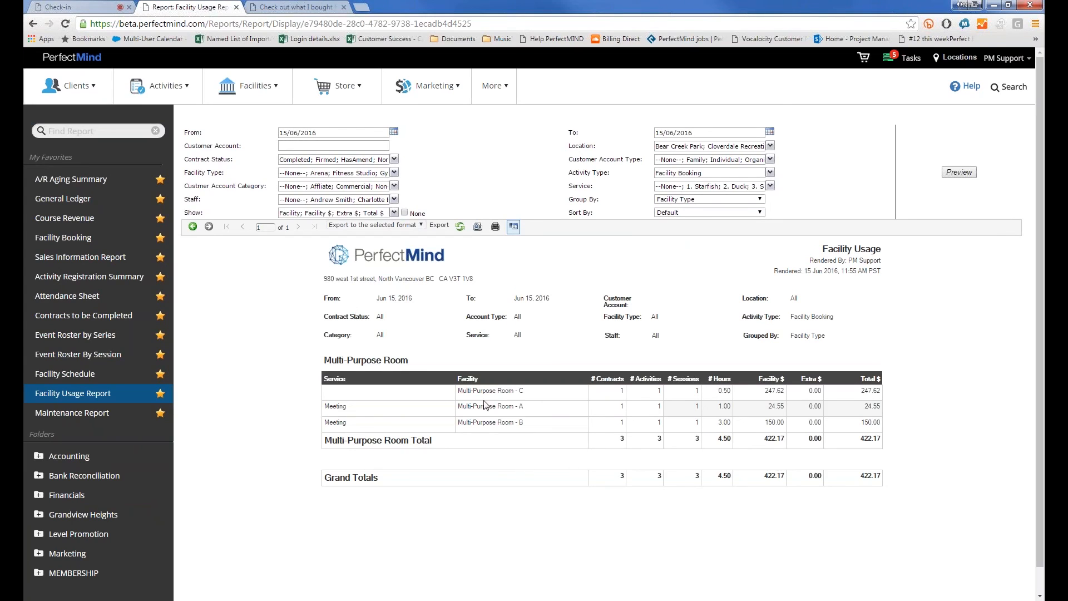
# Set Group By back to None to list the three Multi-Purpose Room bookings ungrouped
pyautogui.moveTo(465, 391)
pyautogui.mouseDown()
pyautogui.moveTo(505, 391)
pyautogui.moveTo(458, 391)
pyautogui.mouseUp()
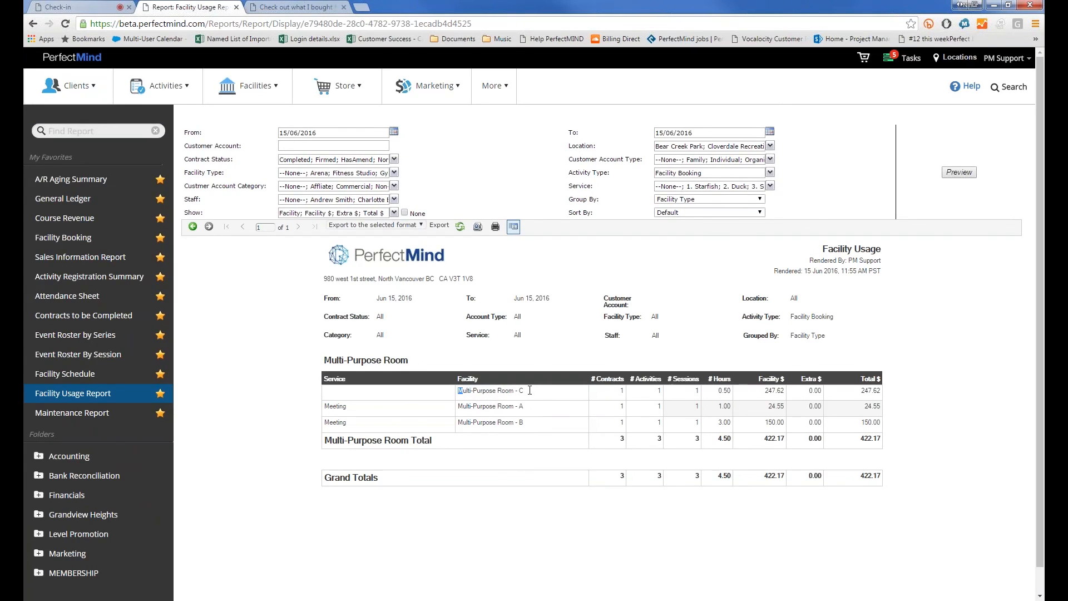
pyautogui.click(663, 200)
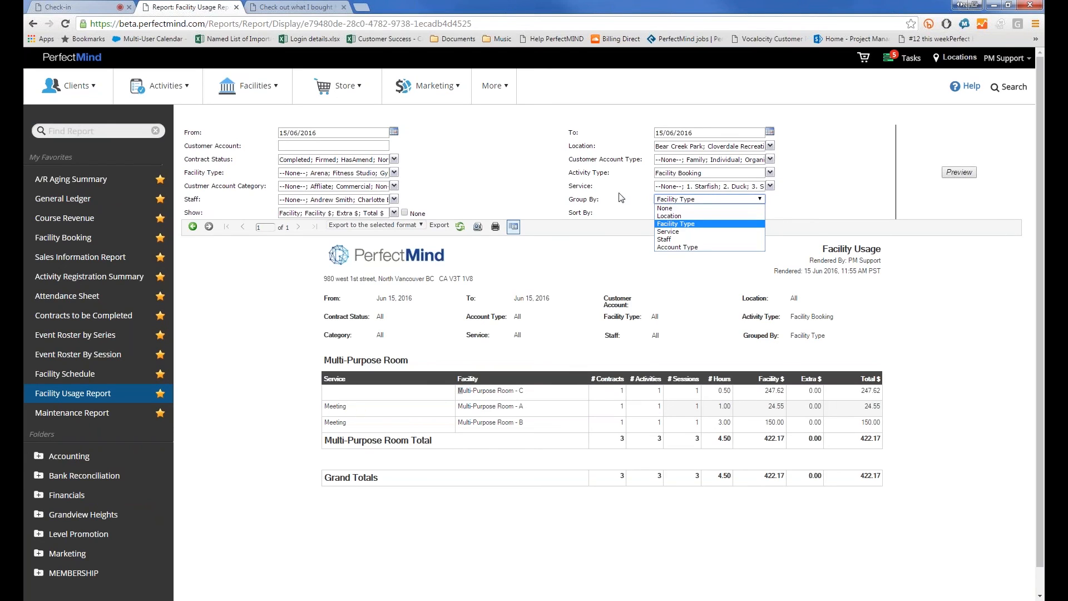
pyautogui.click(696, 208)
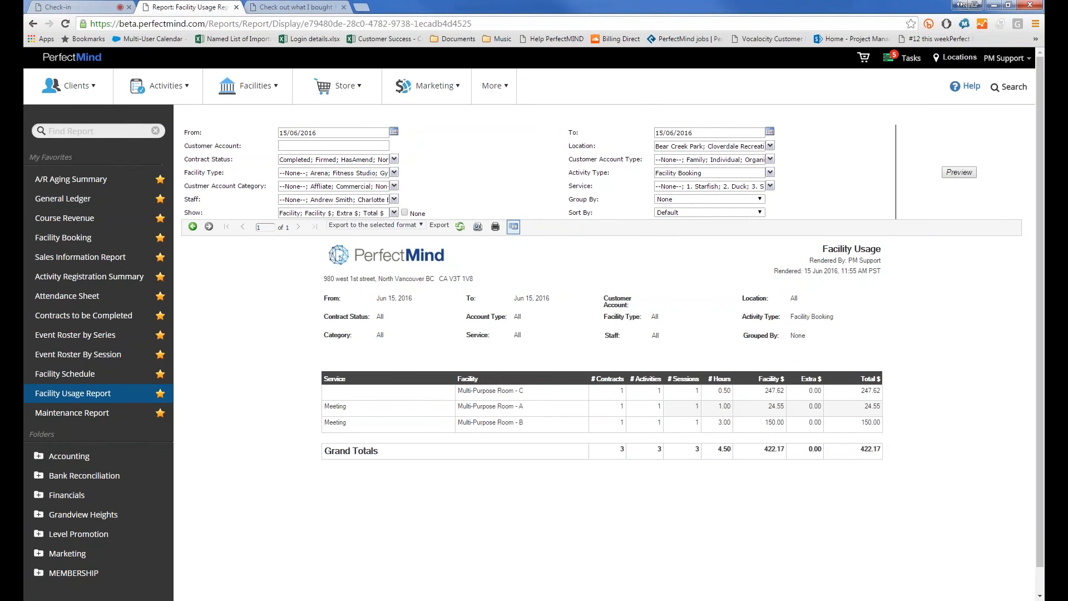
# Inspect the Multi-Purpose Room - C booking's 0.50 hours and the activity and customer account type filters
pyautogui.moveTo(466, 391); pyautogui.dragTo(524, 390)
pyautogui.click(469, 406)
pyautogui.doubleClick(724, 389)
pyautogui.moveTo(731, 392); pyautogui.dragTo(714, 396)
pyautogui.click(668, 173)
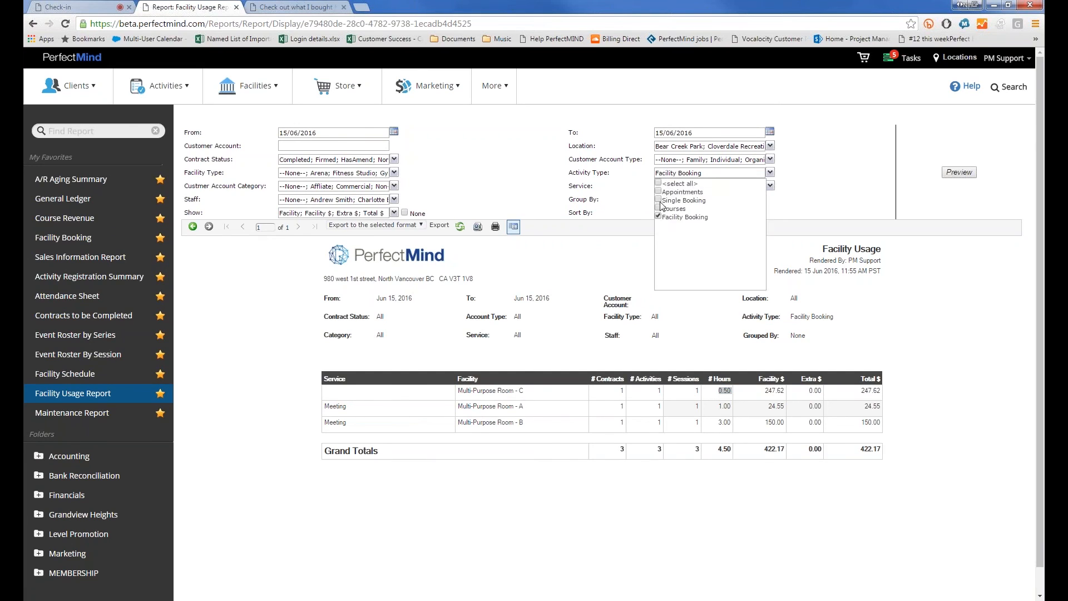
pyautogui.click(657, 161)
pyautogui.click(623, 195)
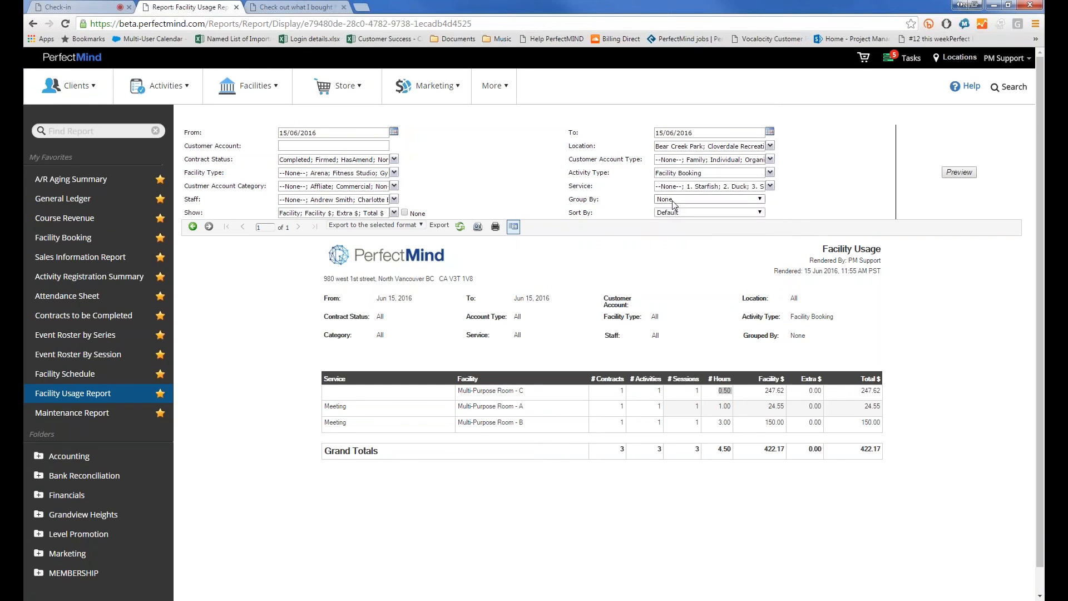
# Preview the report grouped by Facility Type, then regroup it by Service
pyautogui.click(673, 201)
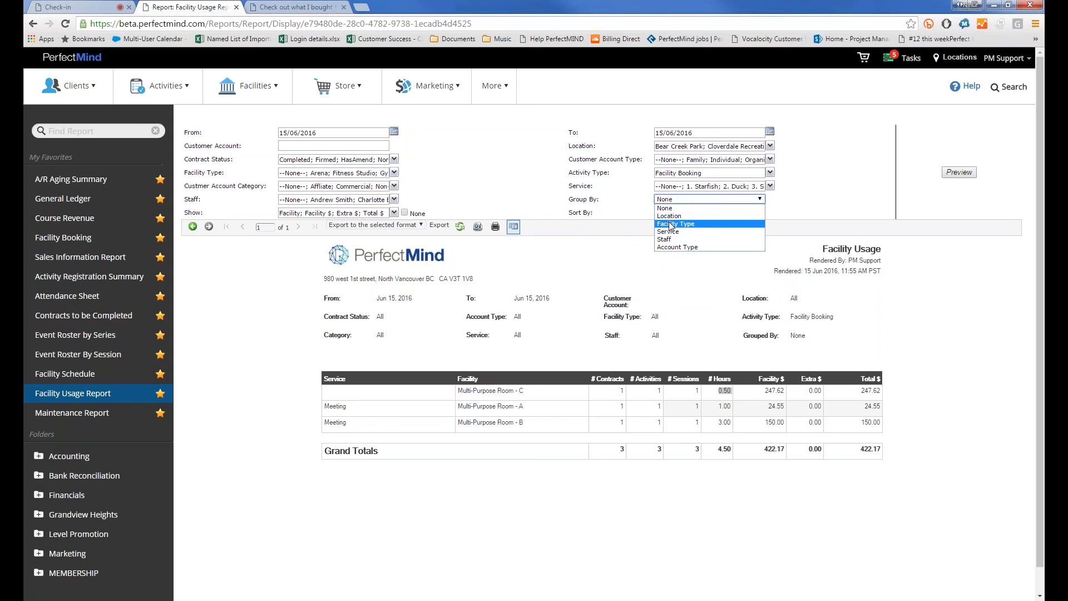
pyautogui.click(670, 224)
pyautogui.click(958, 172)
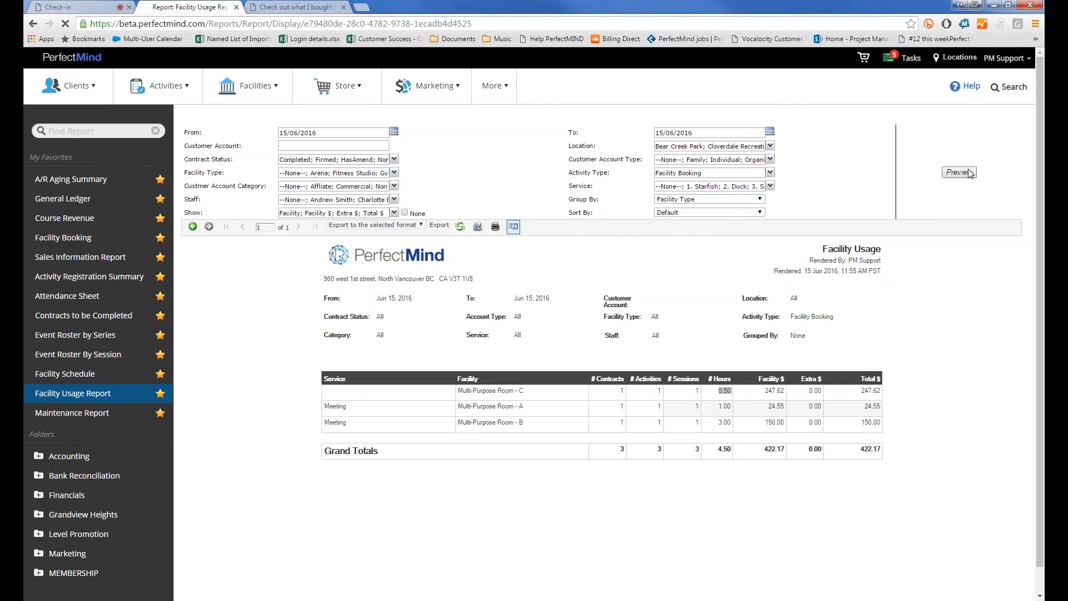
pyautogui.click(758, 199)
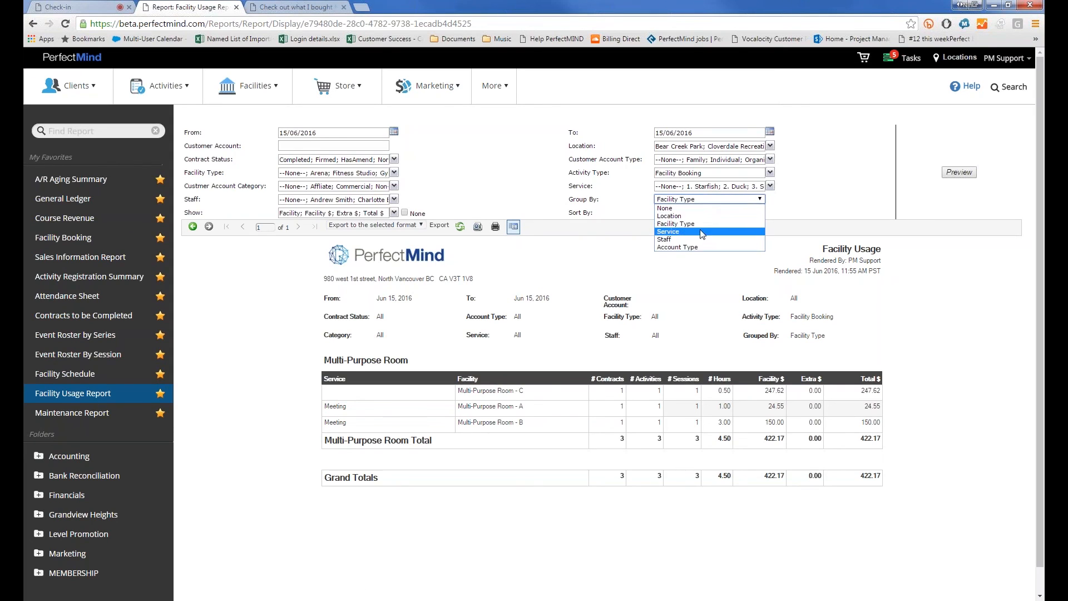
pyautogui.click(756, 224)
pyautogui.click(958, 173)
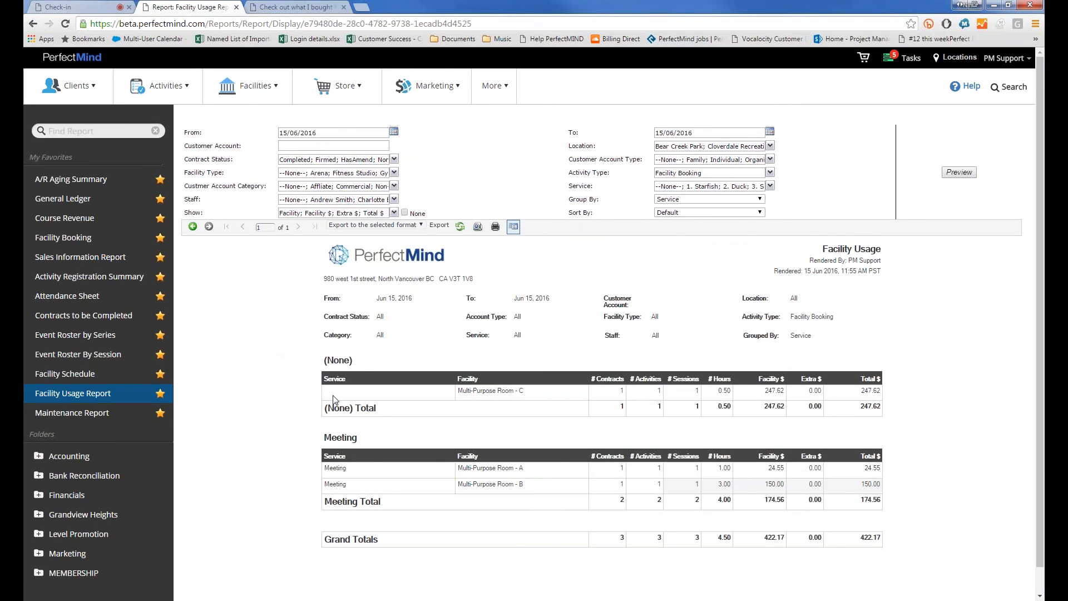
pyautogui.scroll(-1, 334, 400)
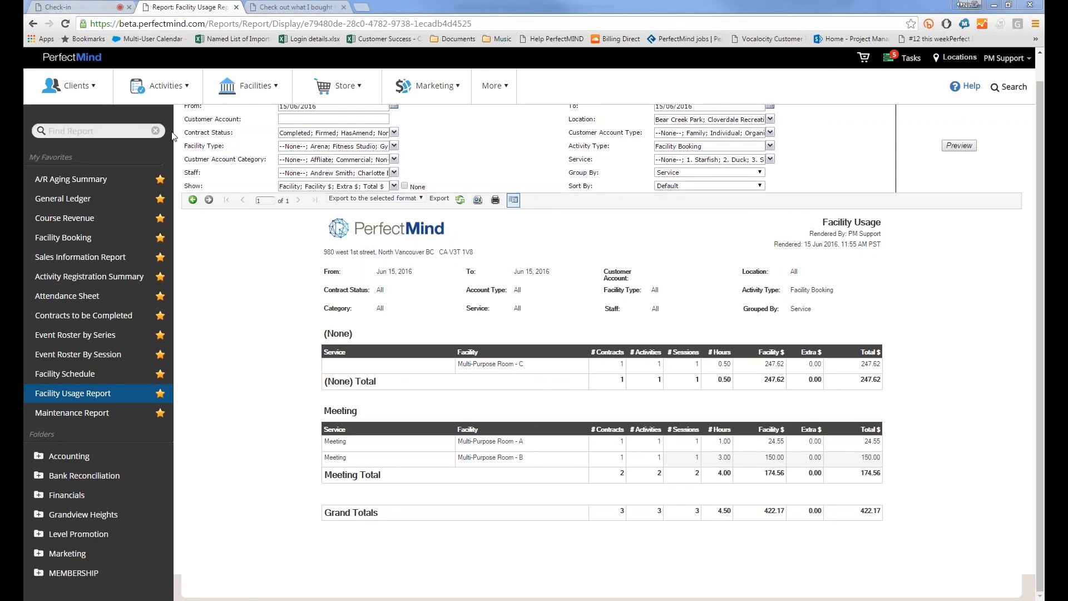
# Open the activities Planner in week view for June 12–18, 2016
pyautogui.moveTo(146, 83)
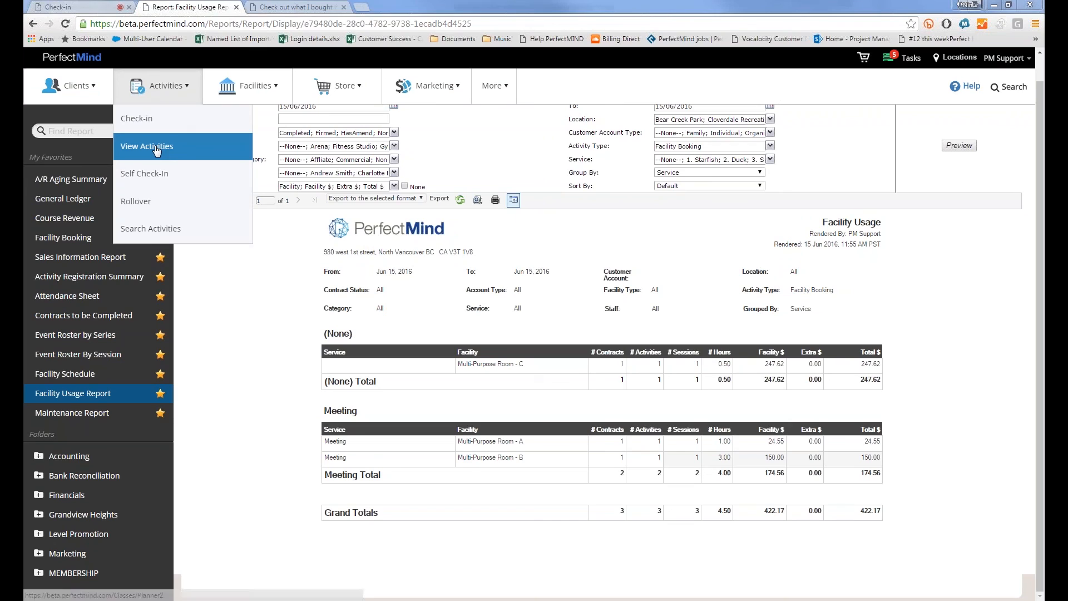
pyautogui.click(156, 148)
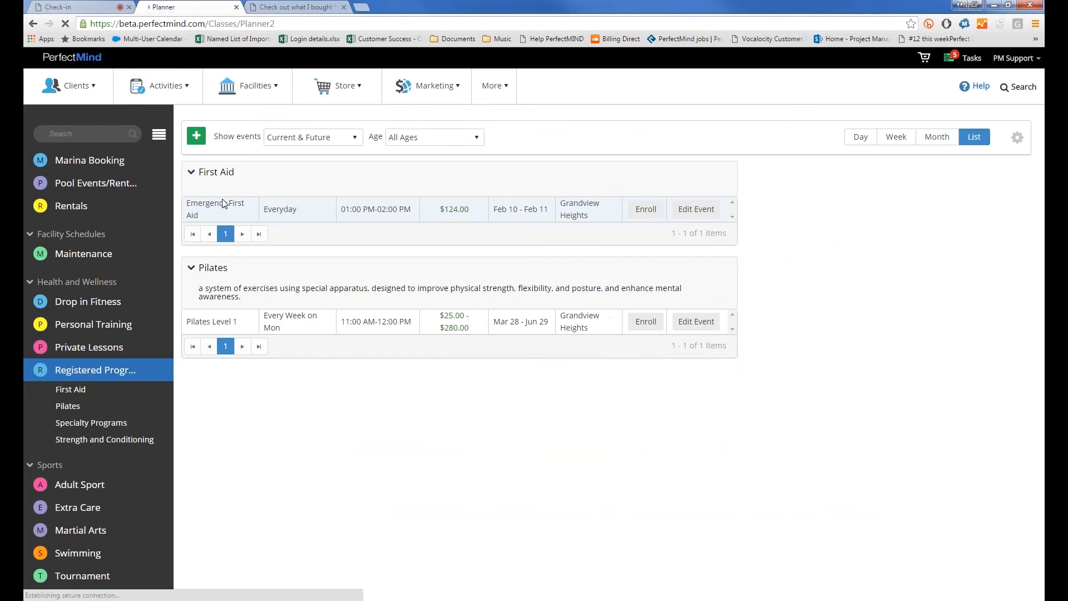
pyautogui.click(884, 143)
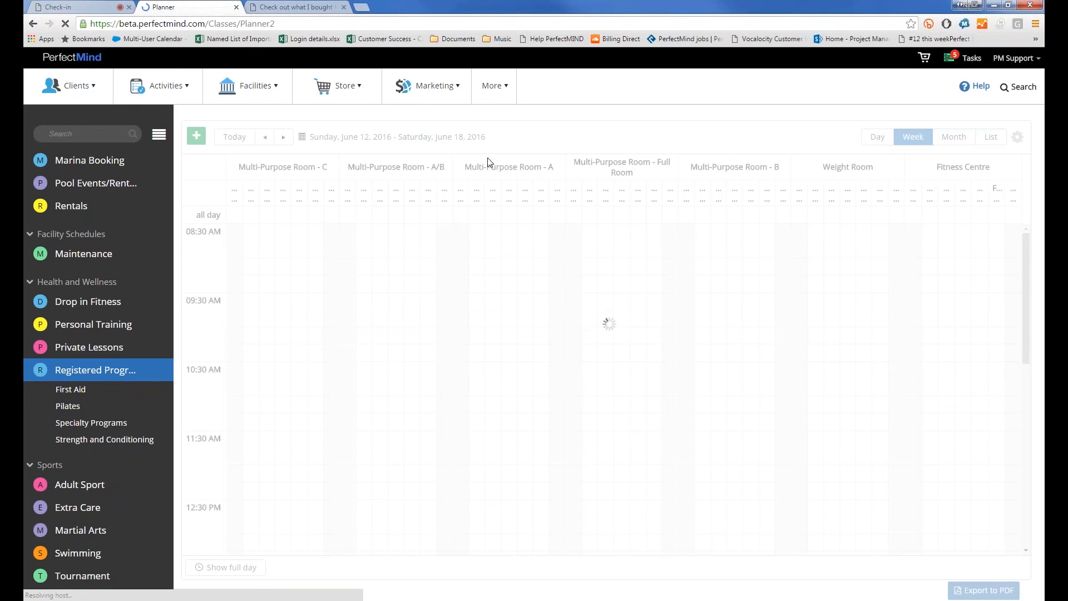
# Filter the calendar's facilities down to only Multi-Purpose Room - C
pyautogui.click(210, 165)
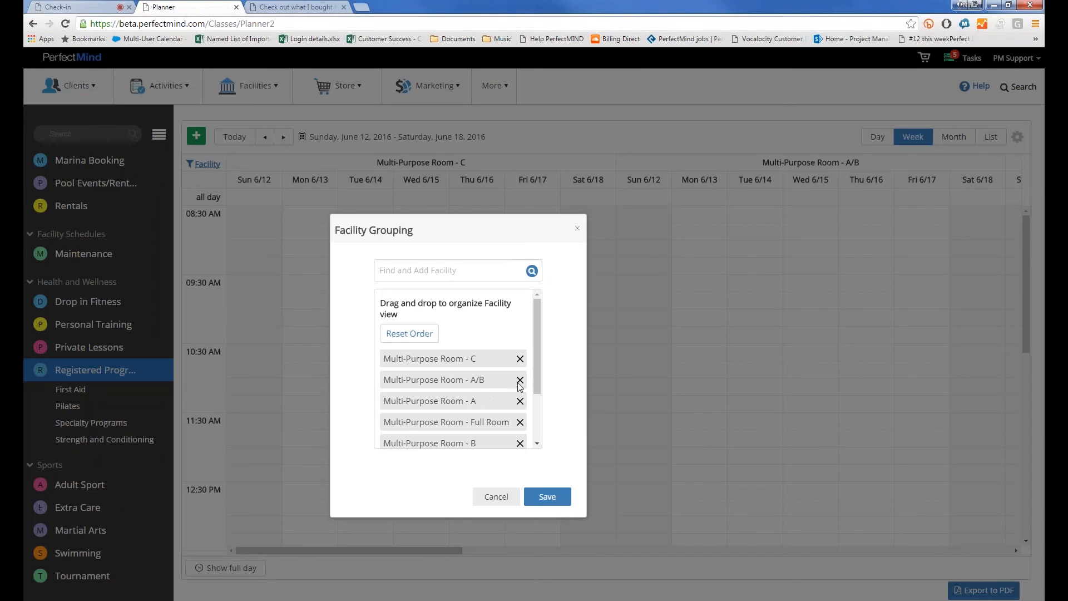
pyautogui.click(519, 380)
pyautogui.click(520, 380)
pyautogui.click(520, 380)
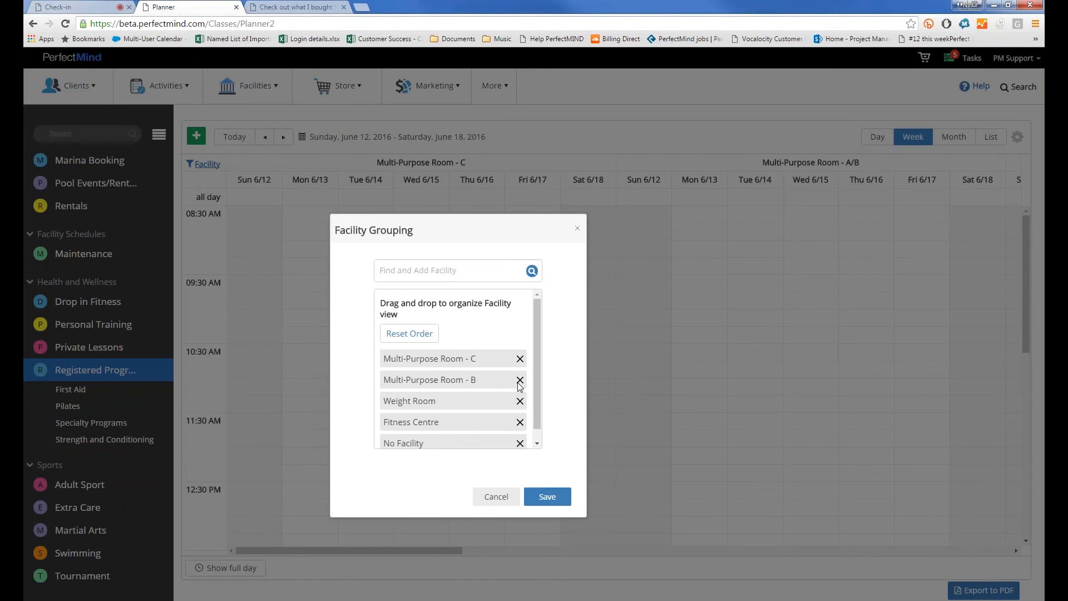
pyautogui.click(519, 380)
pyautogui.click(529, 369)
pyautogui.click(529, 369)
pyautogui.click(529, 369)
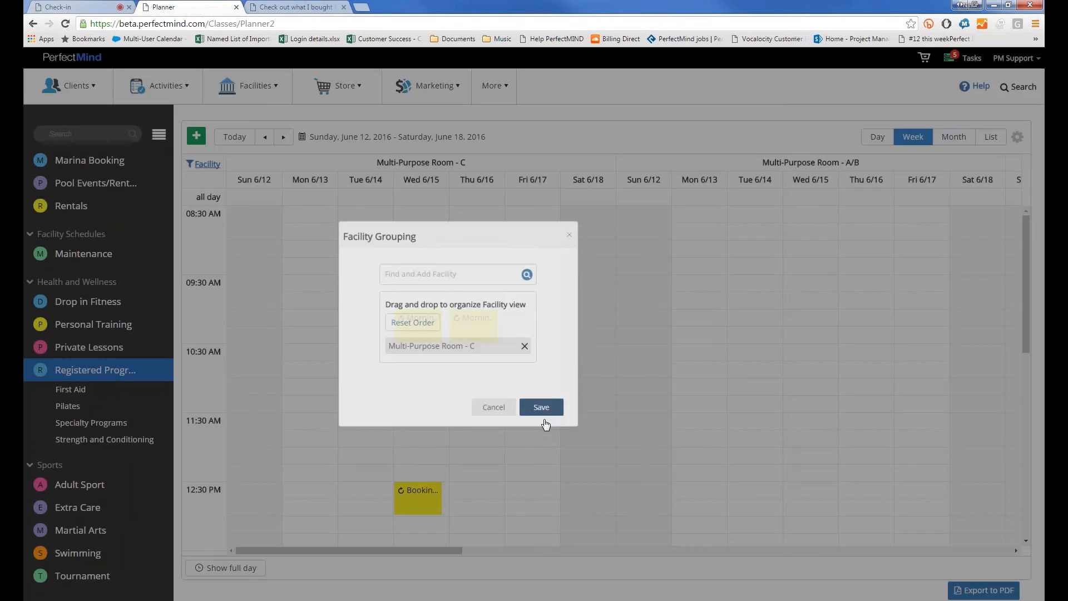
pyautogui.click(546, 416)
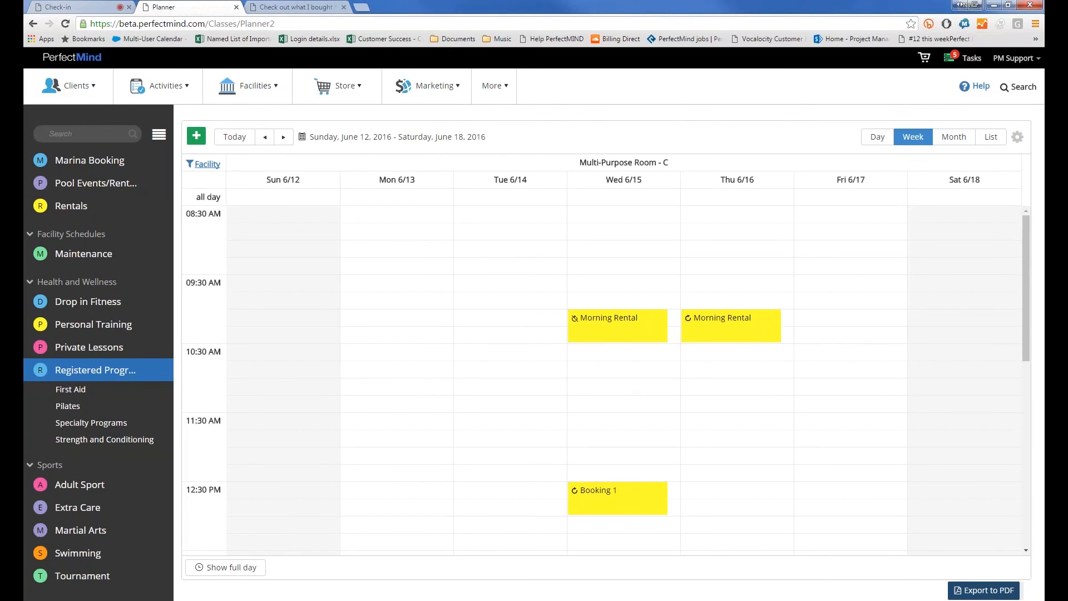
# Export the week calendar as Registered Programs.pdf, view it, then go to Manage Clients
pyautogui.click(966, 588)
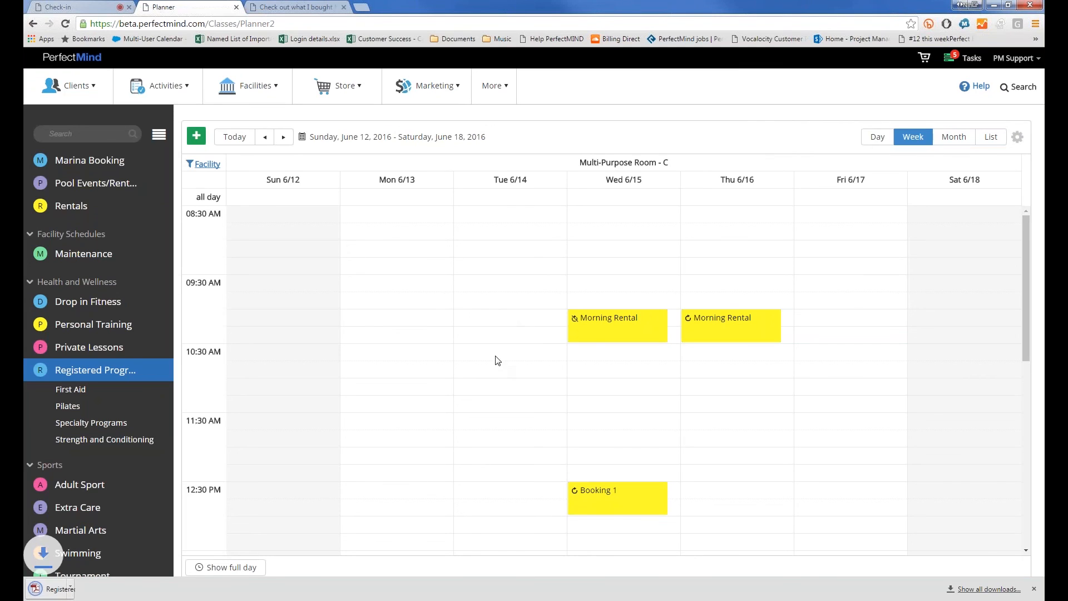
pyautogui.click(61, 589)
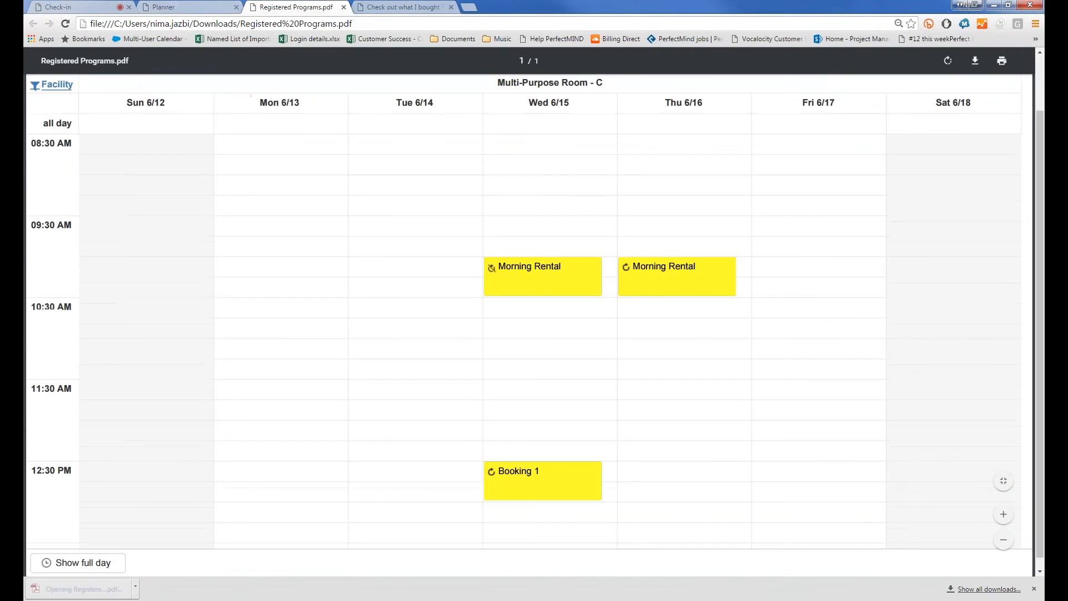
pyautogui.hotkey('ctrl', 'shift', 'Tab')
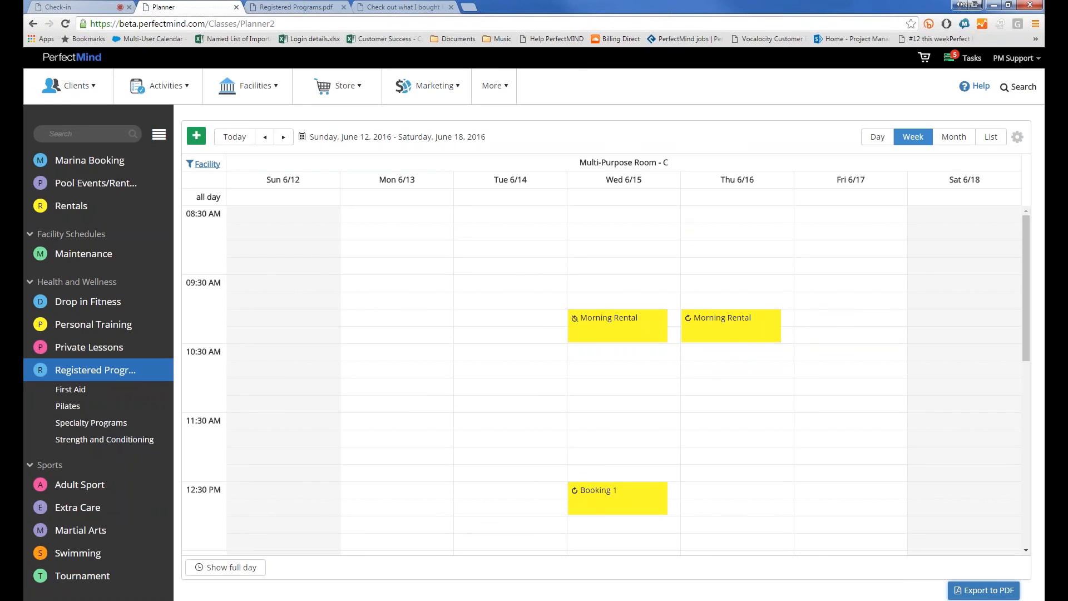
pyautogui.click(69, 86)
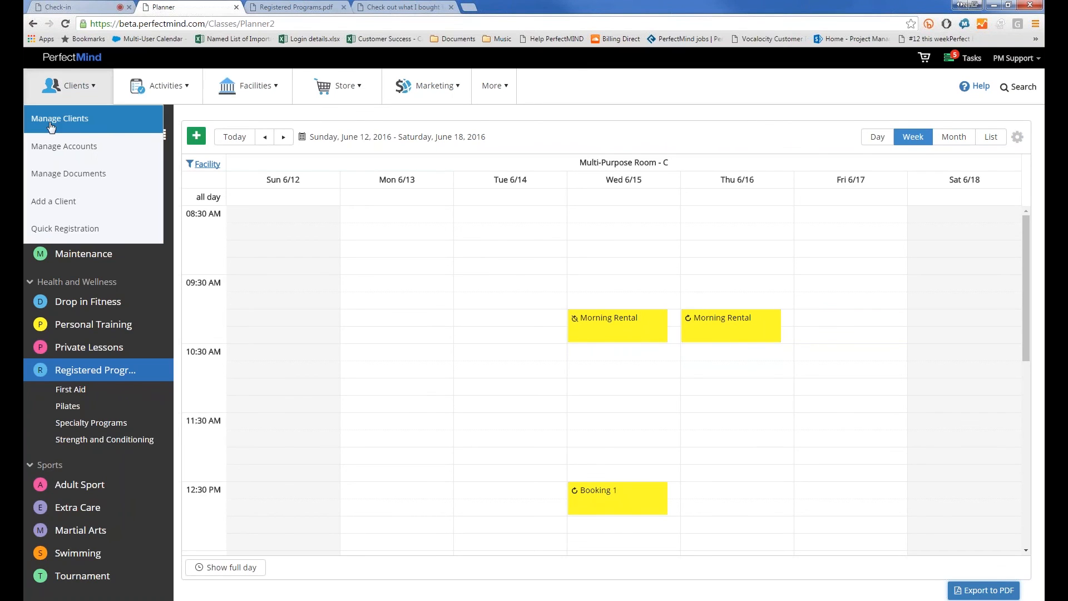
pyautogui.click(59, 119)
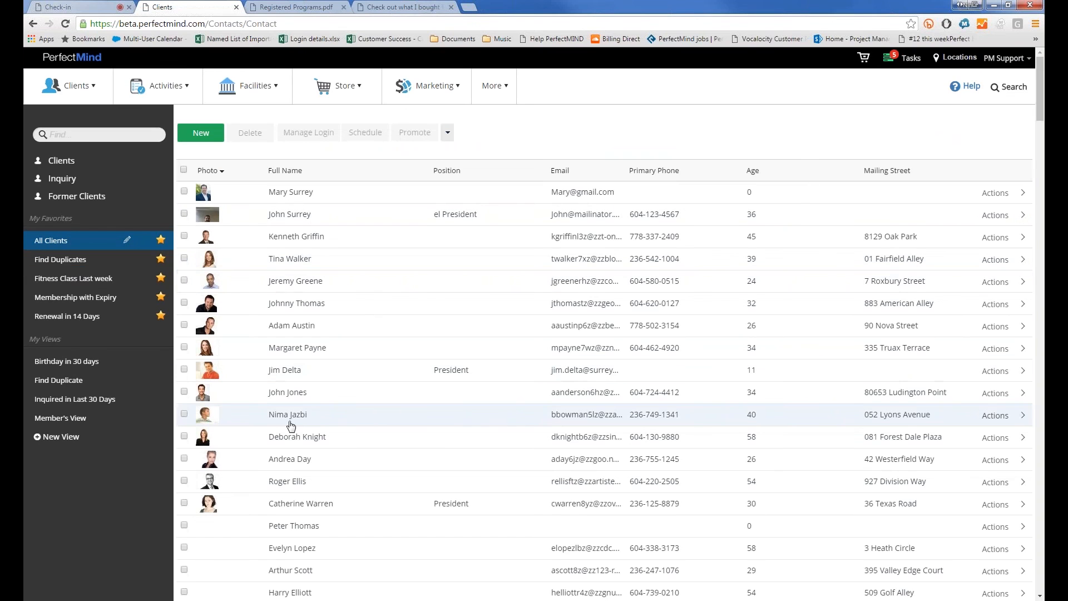
pyautogui.click(289, 422)
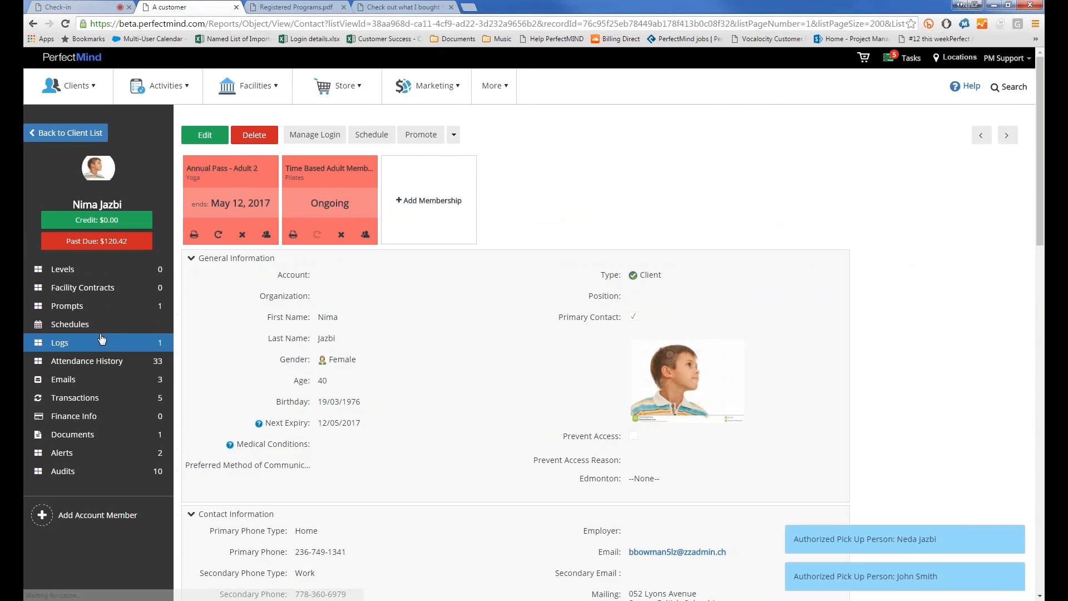
pyautogui.scroll(-2, 97, 328)
pyautogui.click(97, 325)
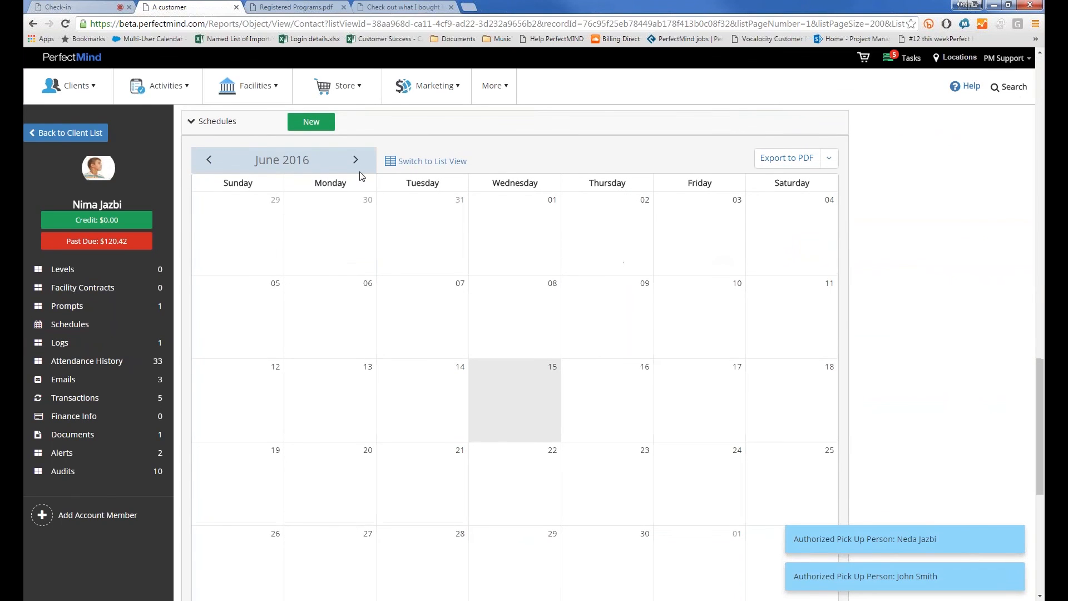
pyautogui.click(354, 160)
pyautogui.click(354, 161)
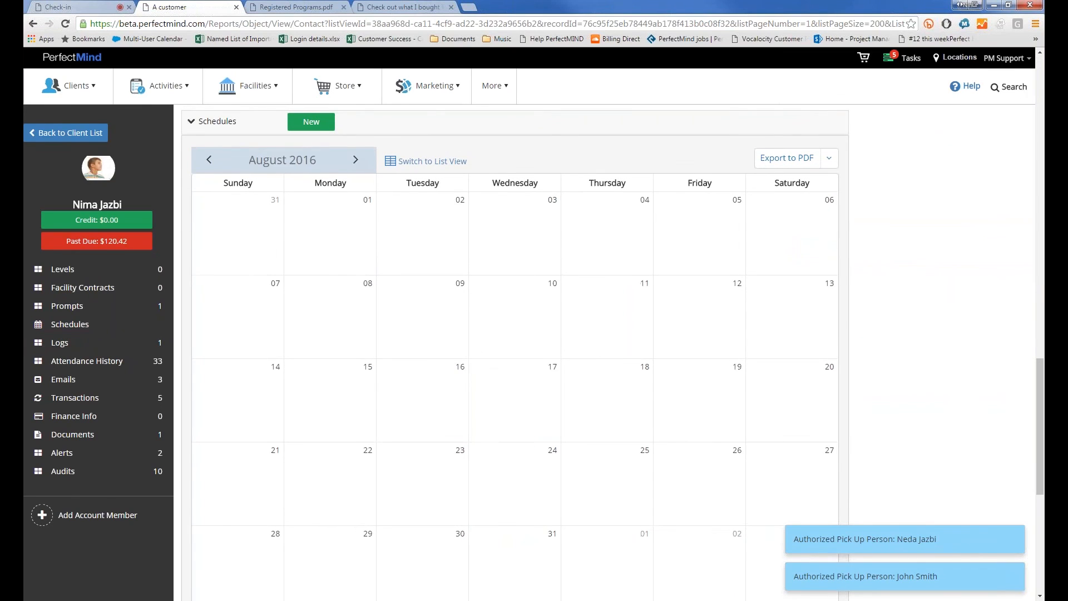
pyautogui.scroll(-5, 432, 310)
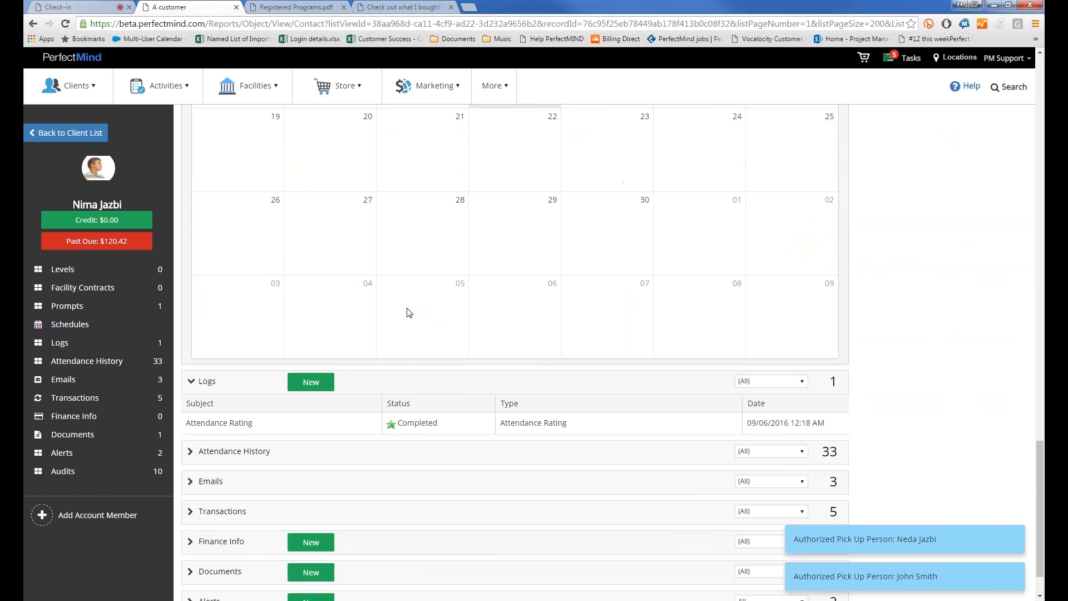
pyautogui.scroll(7, 355, 290)
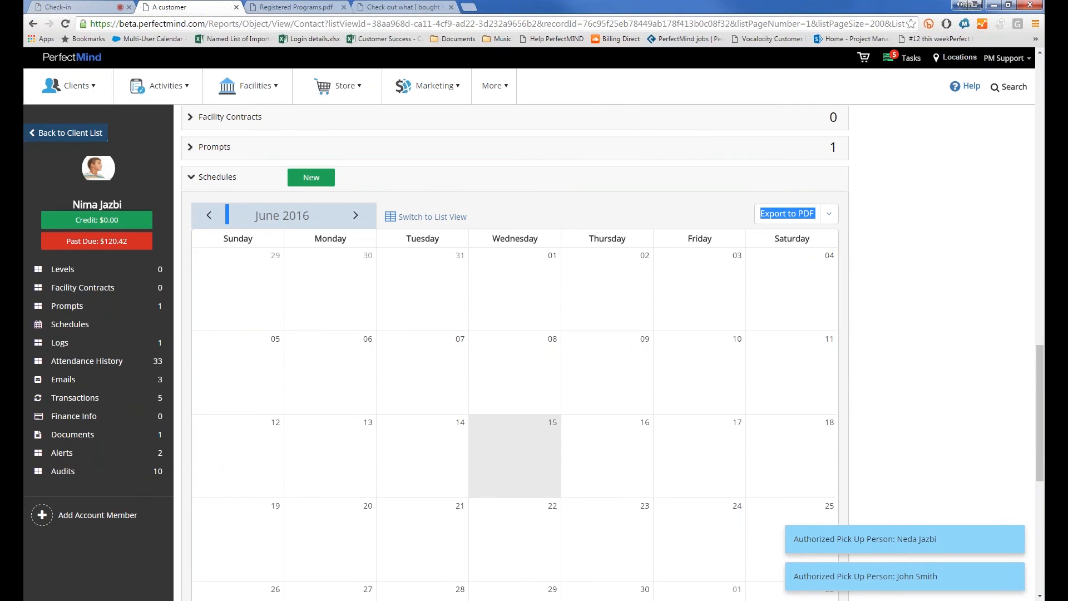
pyautogui.click(70, 133)
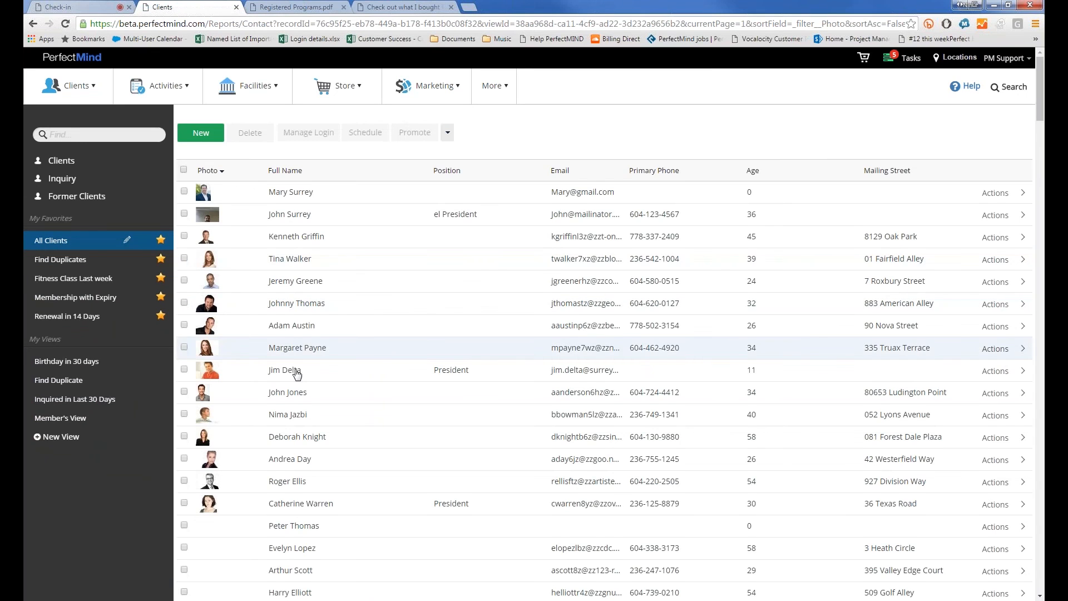
# Open the second client's record at its Schedules calendar
pyautogui.scroll(-4, 297, 379)
pyautogui.scroll(4, 281, 305)
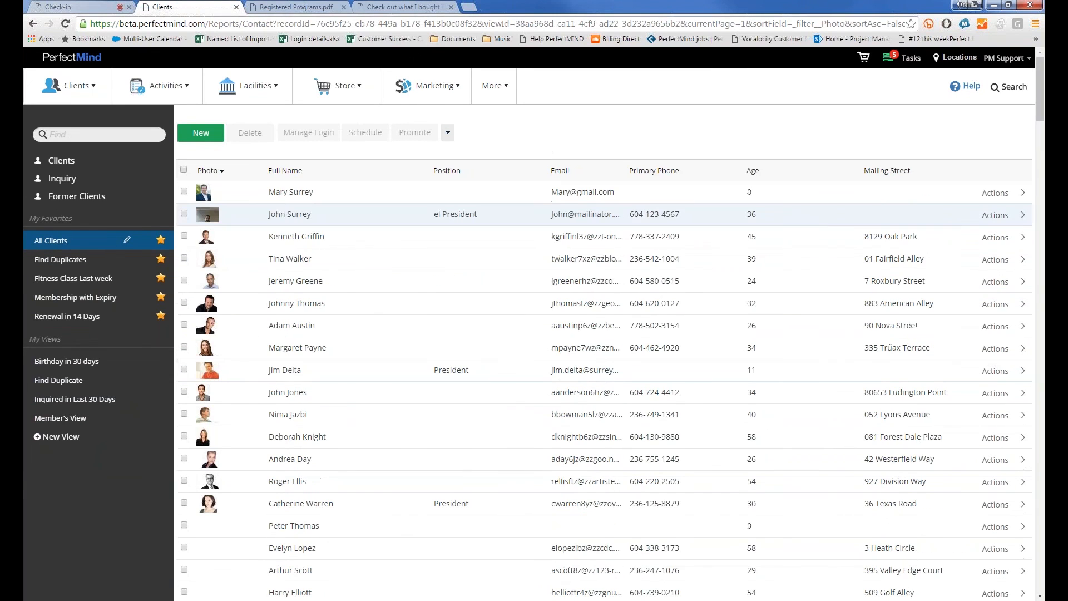
pyautogui.click(288, 217)
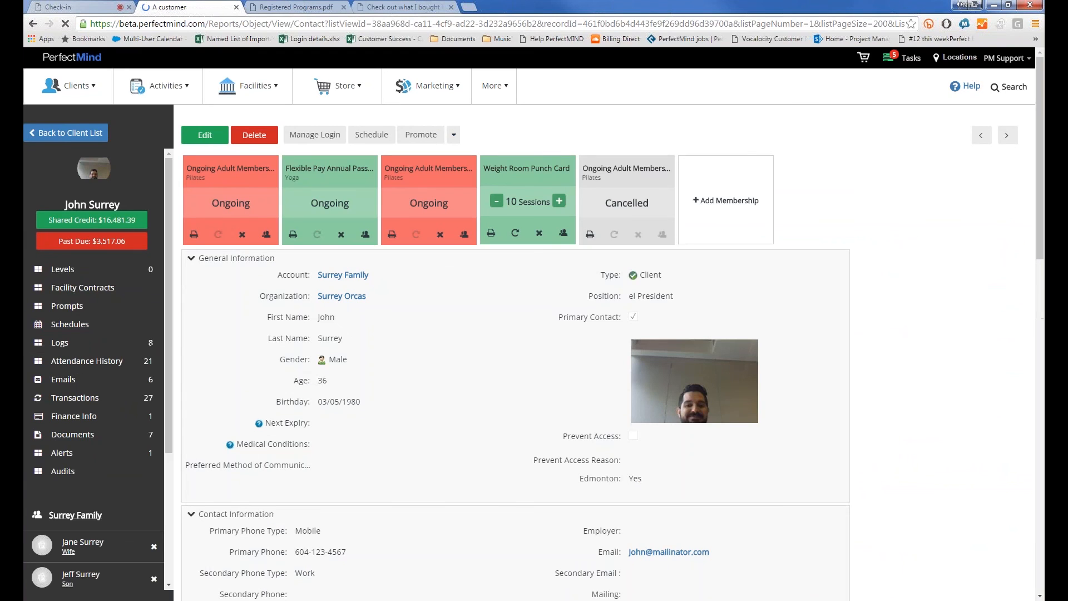
pyautogui.click(86, 331)
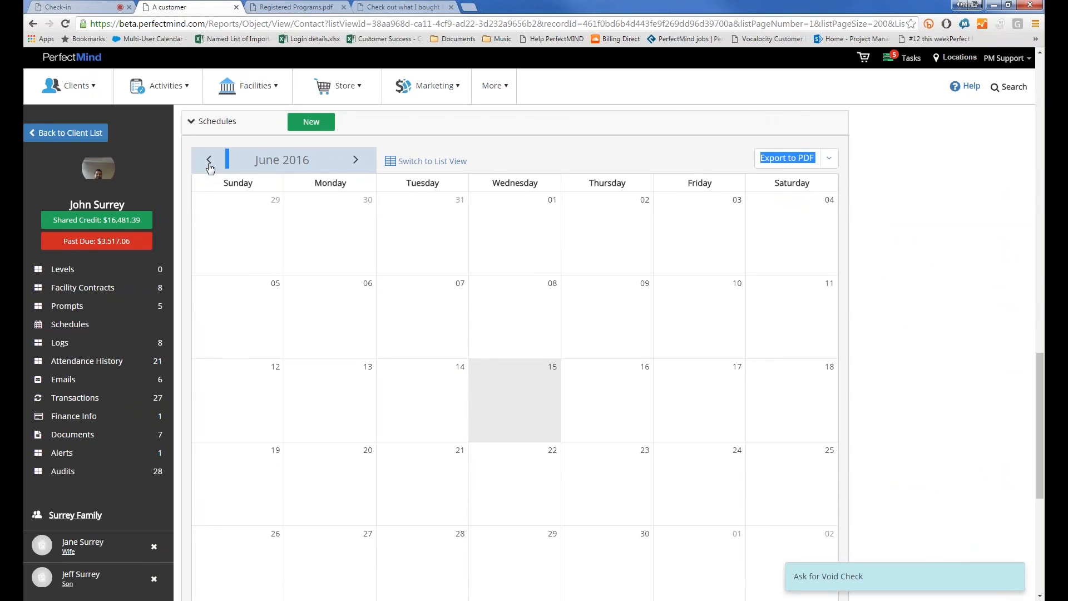
# Page the schedule forward to February 2017, then switch to list view showing no records
pyautogui.doubleClick(356, 161)
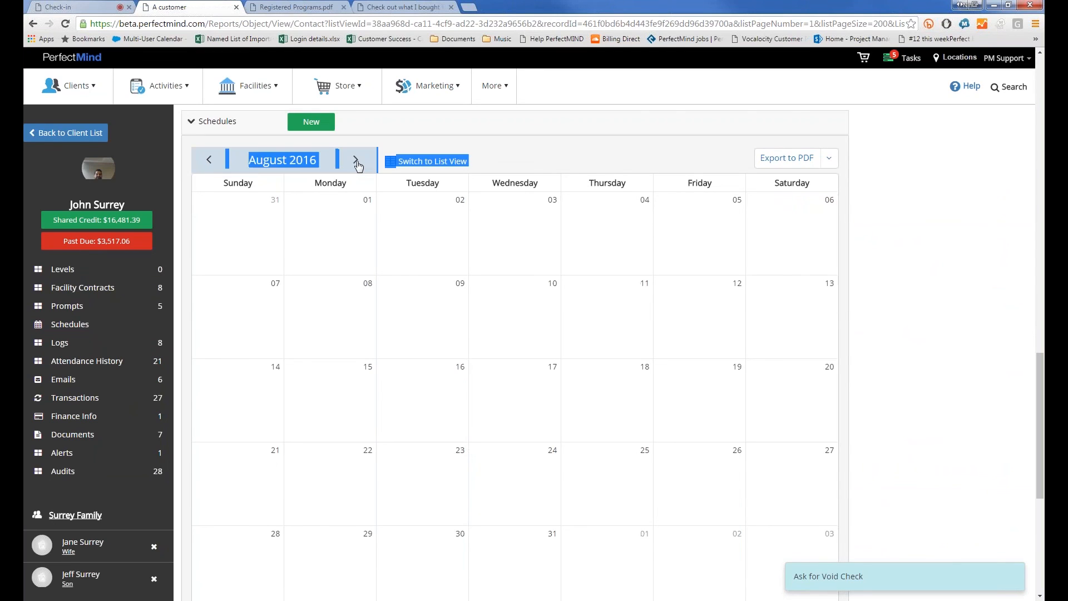
pyautogui.click(356, 161)
pyautogui.doubleClick(356, 160)
pyautogui.scroll(-5, 367, 278)
pyautogui.scroll(5, 371, 282)
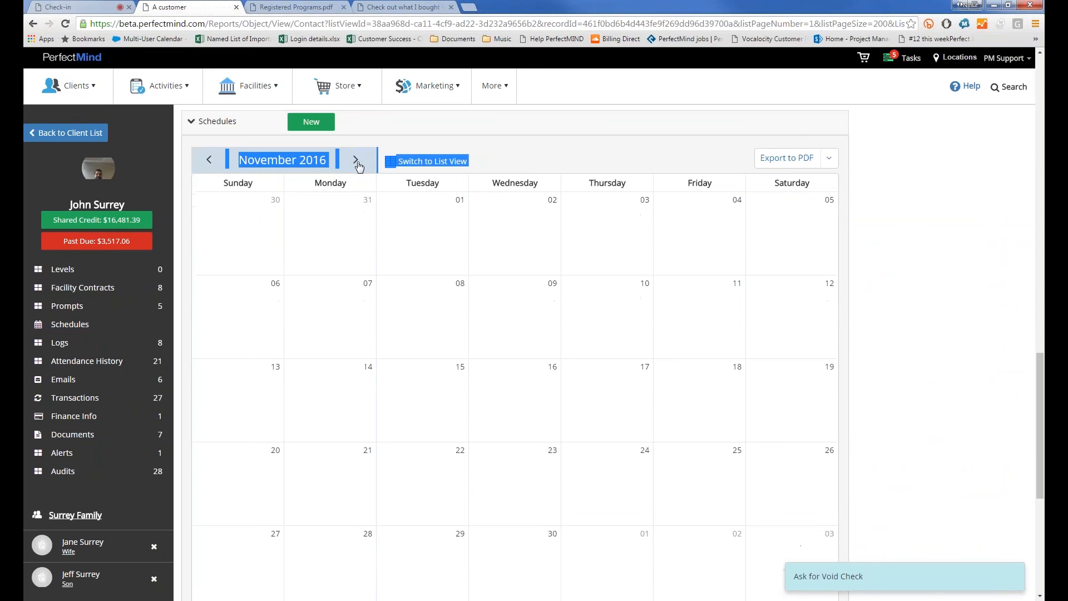
pyautogui.click(356, 161)
pyautogui.doubleClick(356, 160)
pyautogui.click(414, 161)
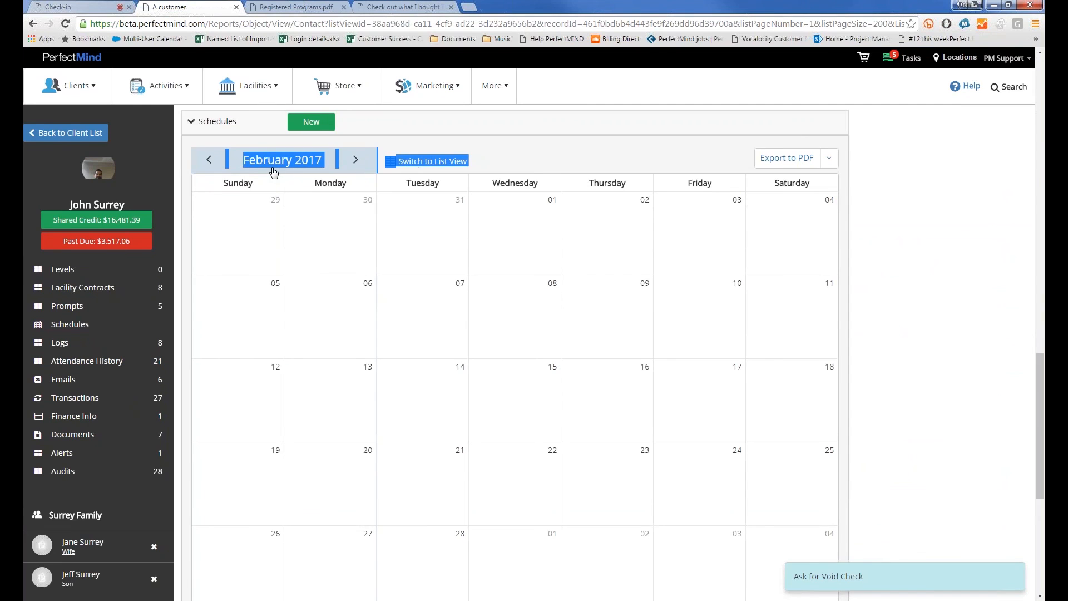
pyautogui.scroll(-1, 70, 481)
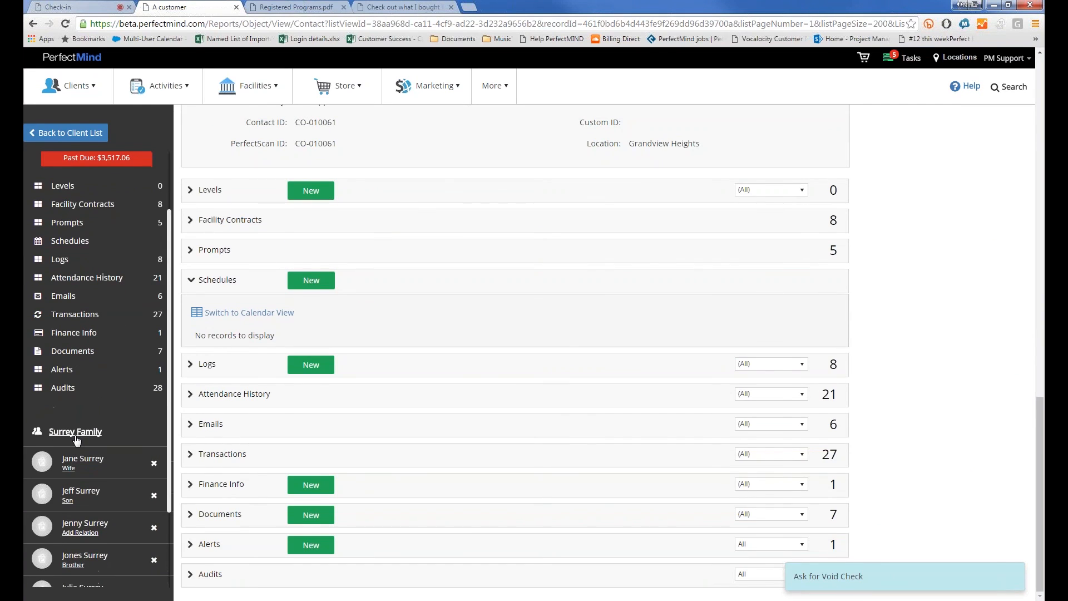
# Open the client's family account and expand its Schedules calendar
pyautogui.click(76, 434)
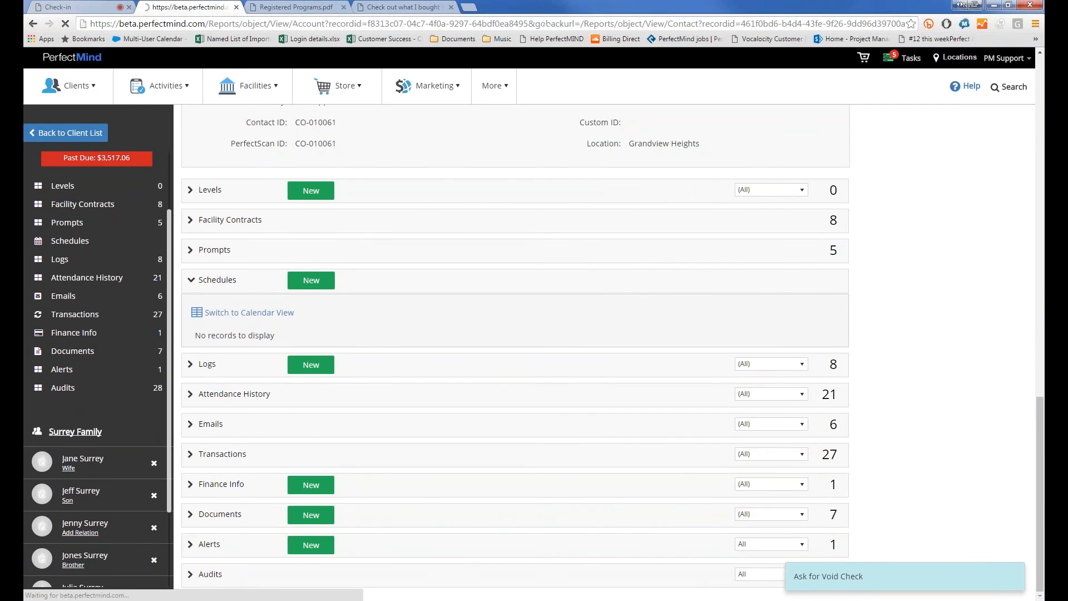
pyautogui.scroll(-6, 332, 389)
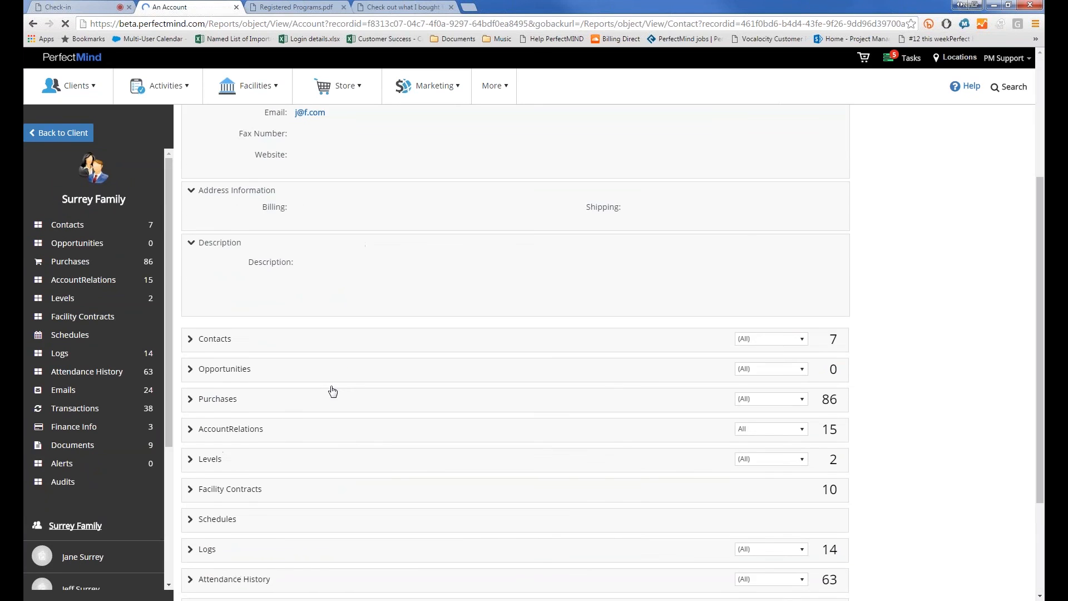
pyautogui.click(229, 369)
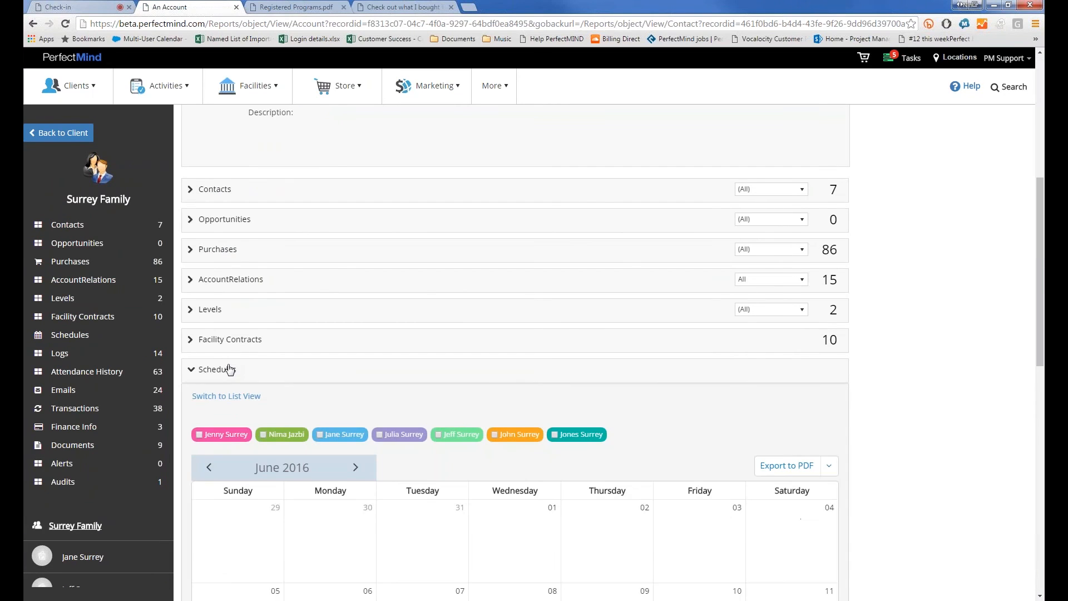
pyautogui.scroll(-4, 230, 370)
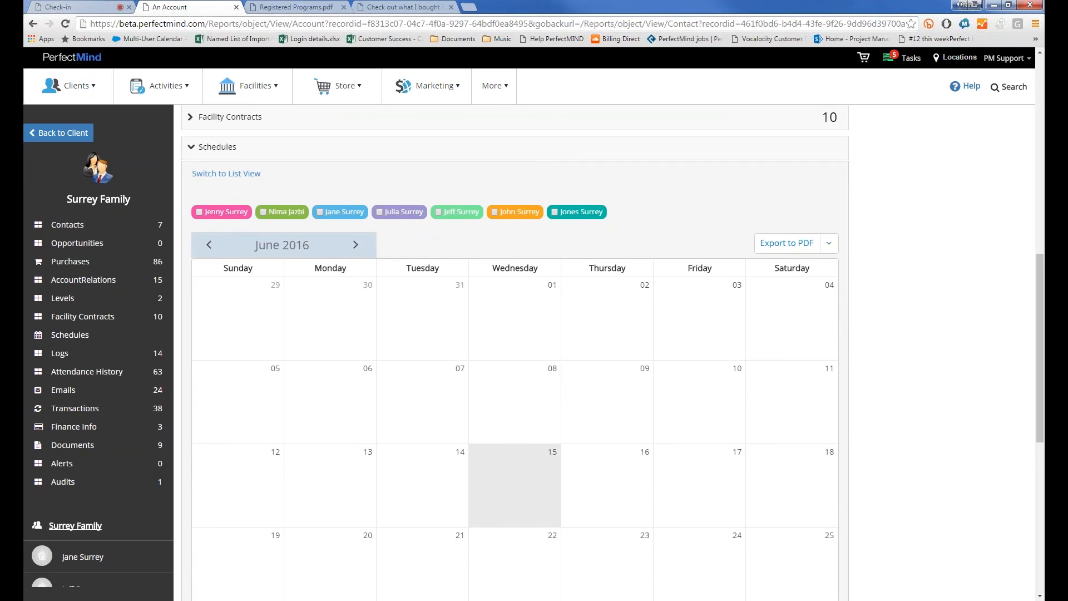
# Show all five family members' sessions on the June 2016 calendar, then list Facility Contracts
pyautogui.click(199, 212)
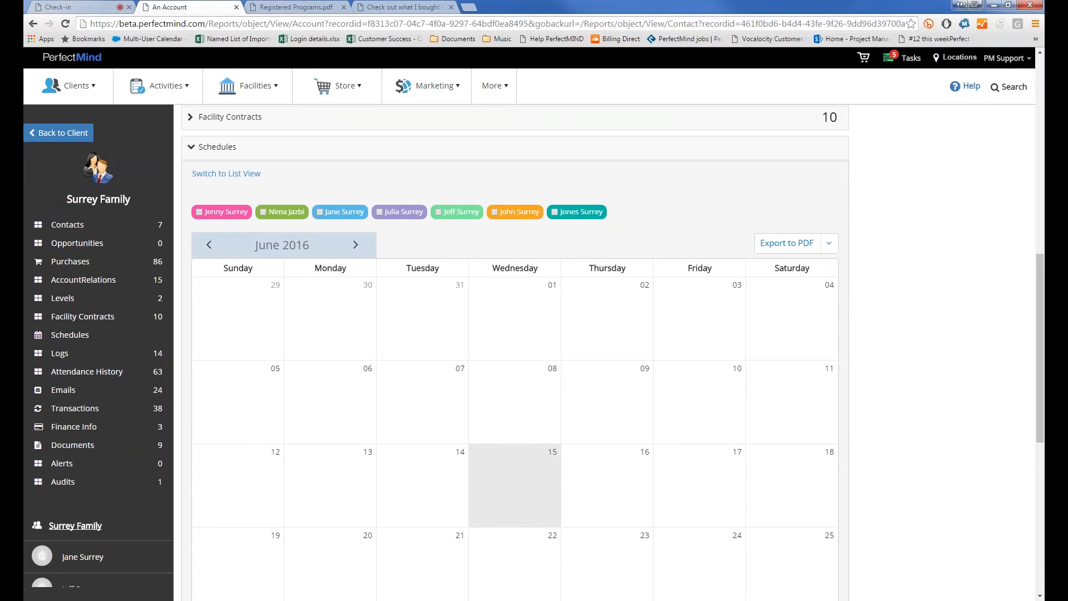
pyautogui.click(261, 211)
pyautogui.click(321, 212)
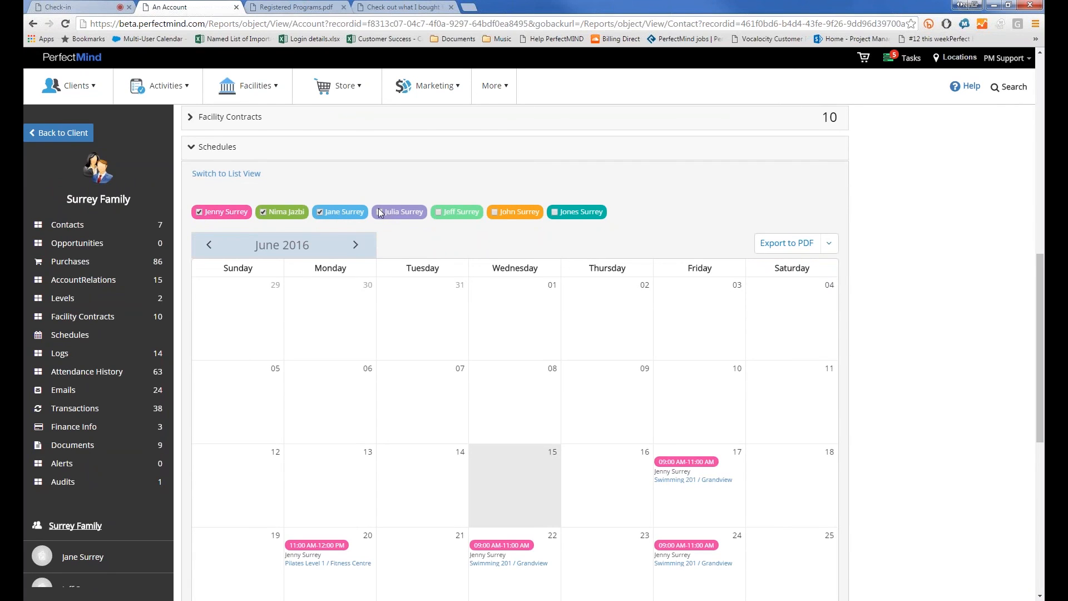
pyautogui.click(380, 212)
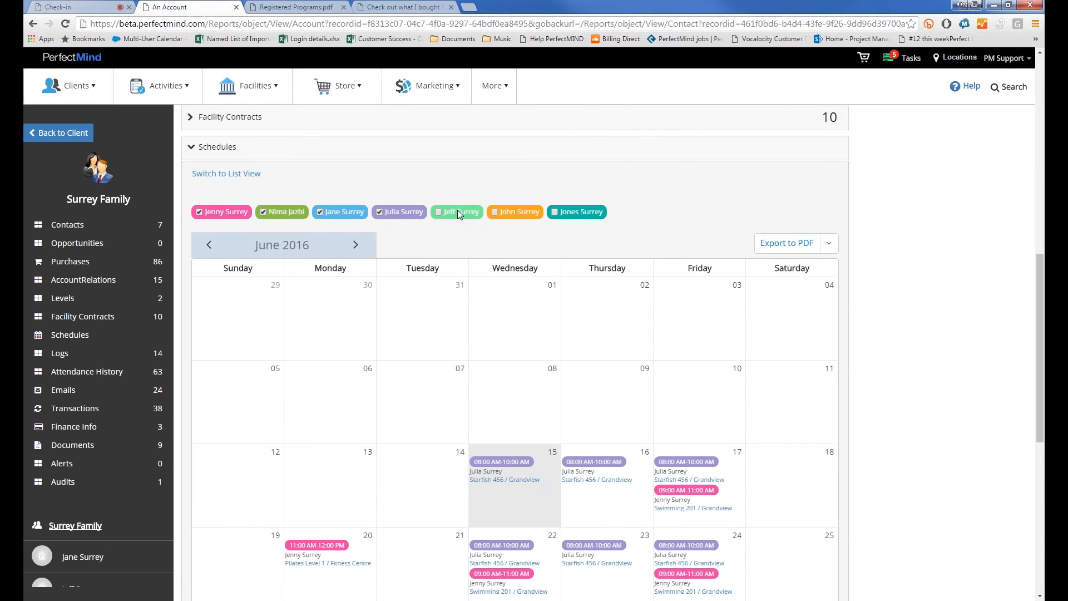
pyautogui.click(439, 212)
pyautogui.scroll(-1, 457, 305)
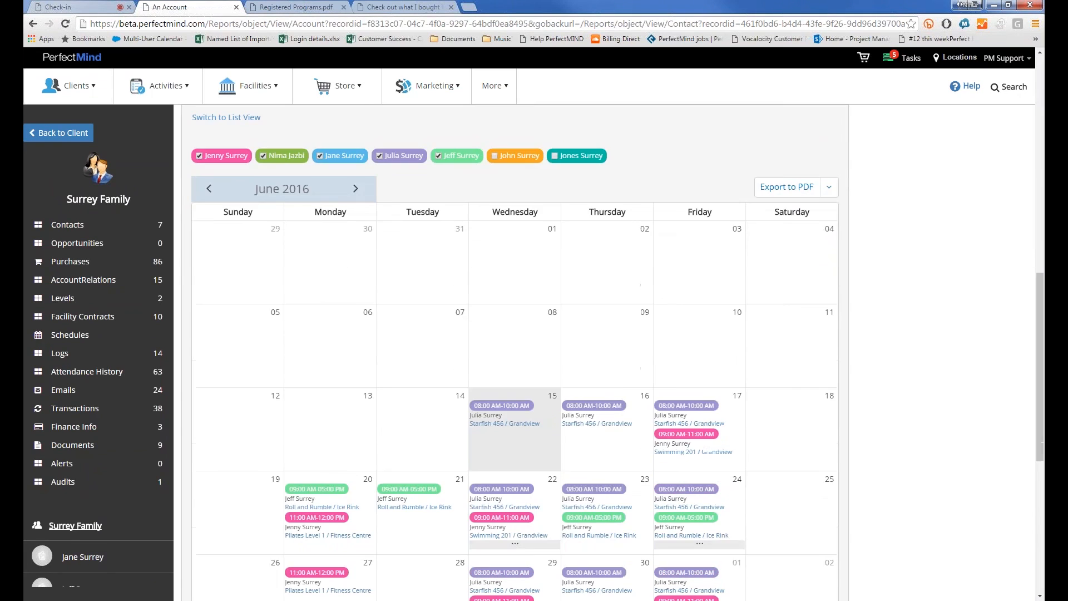
pyautogui.scroll(-2, 461, 419)
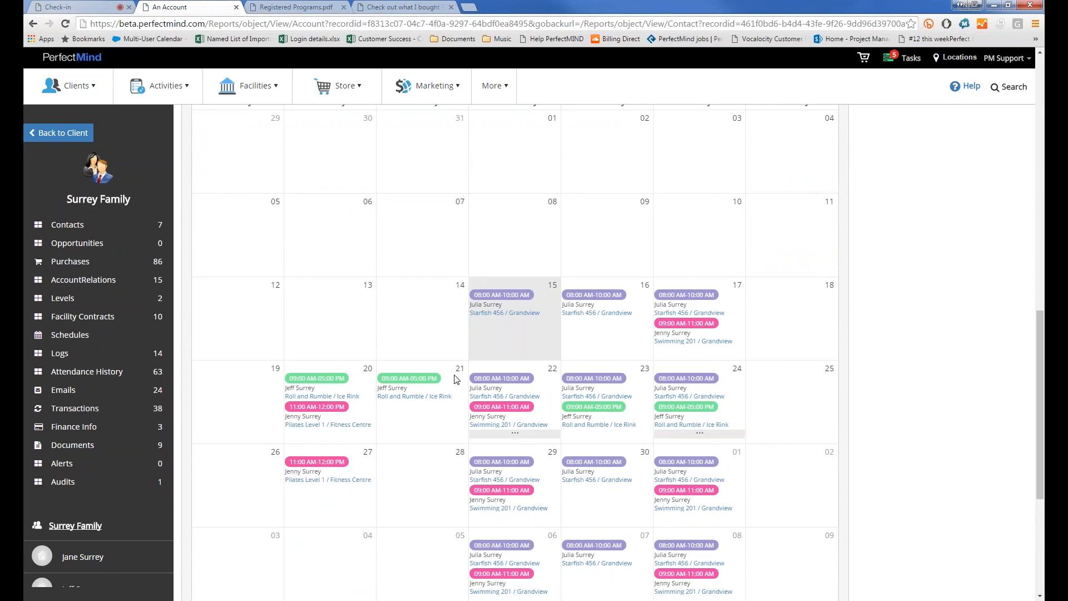
pyautogui.scroll(2, 456, 379)
pyautogui.click(96, 316)
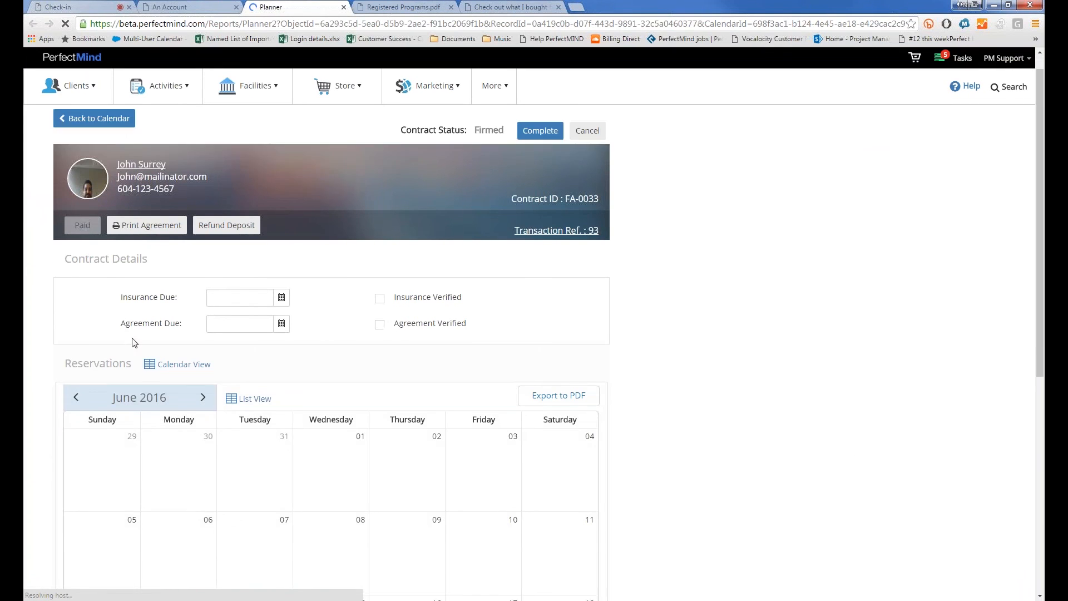
# Scroll through the Firmed, Paid facility contract's details and June 2016 reservations calendar
pyautogui.scroll(-5, 131, 342)
pyautogui.scroll(2, 97, 192)
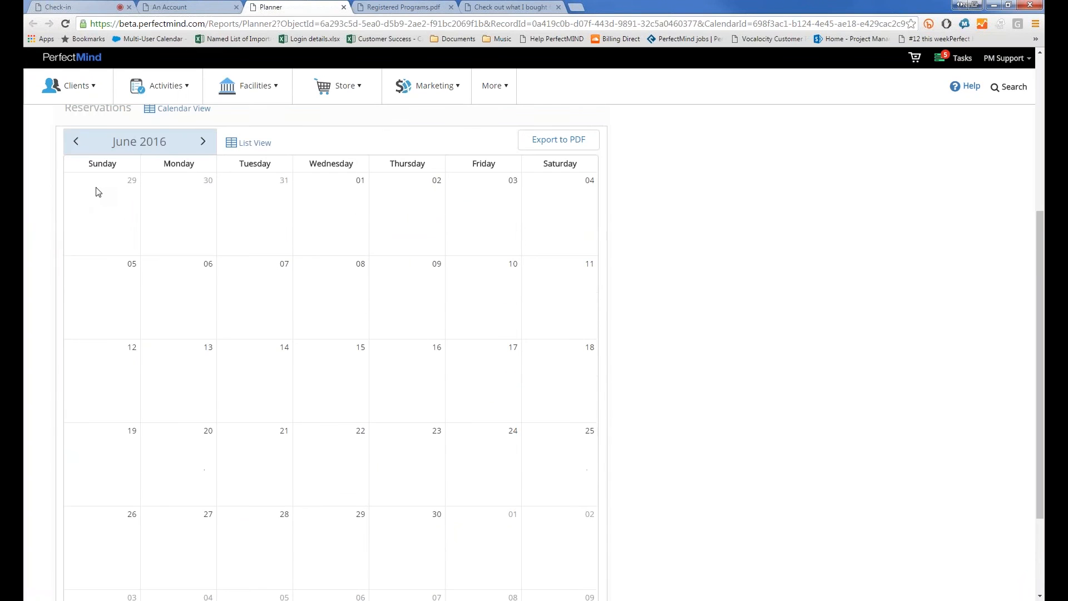
pyautogui.scroll(4, 98, 192)
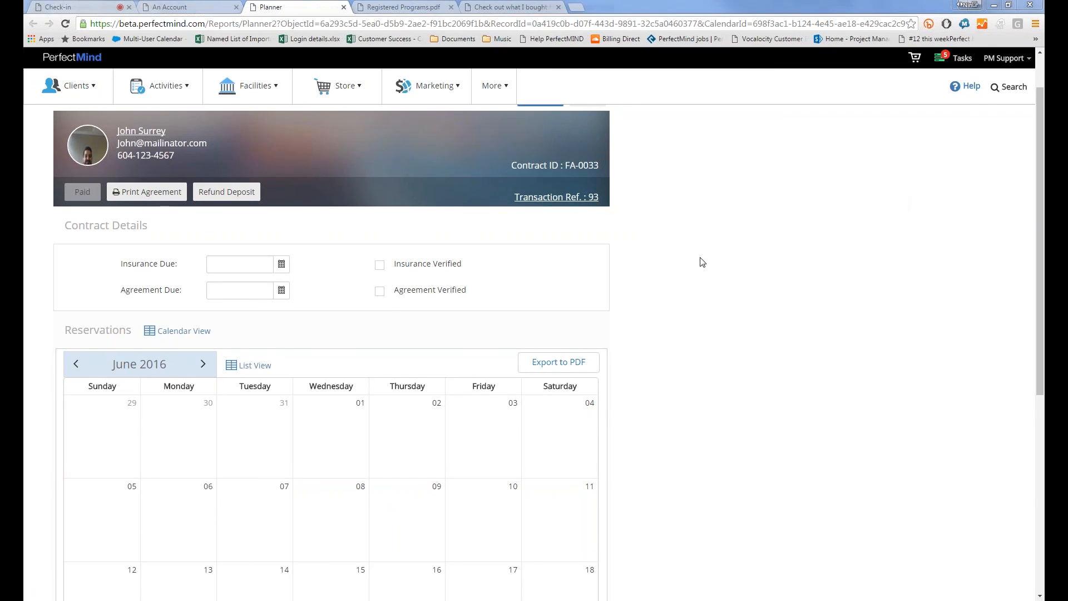
pyautogui.scroll(1, 703, 262)
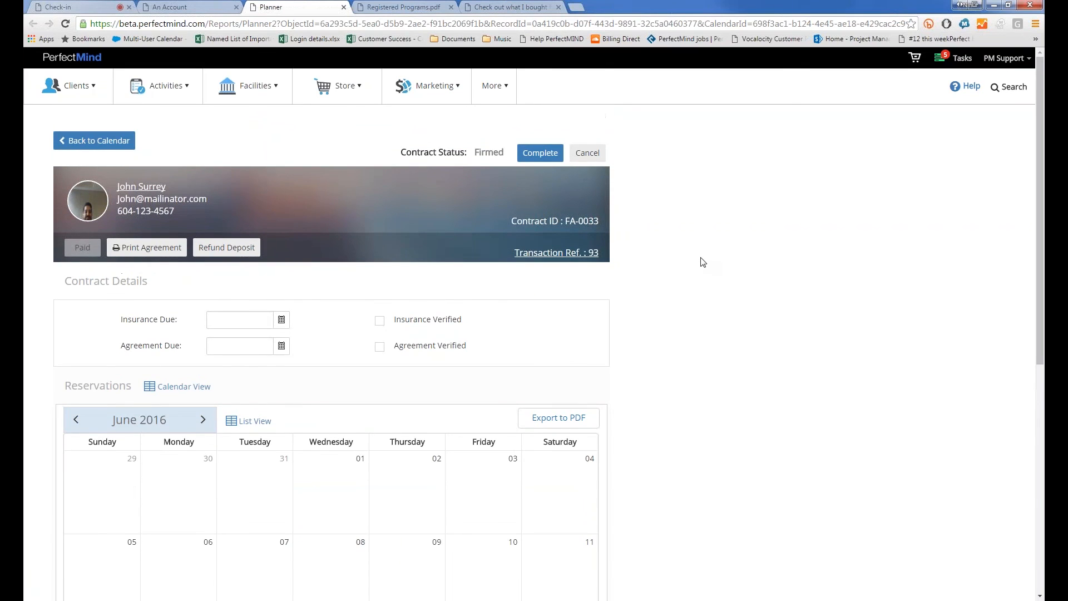